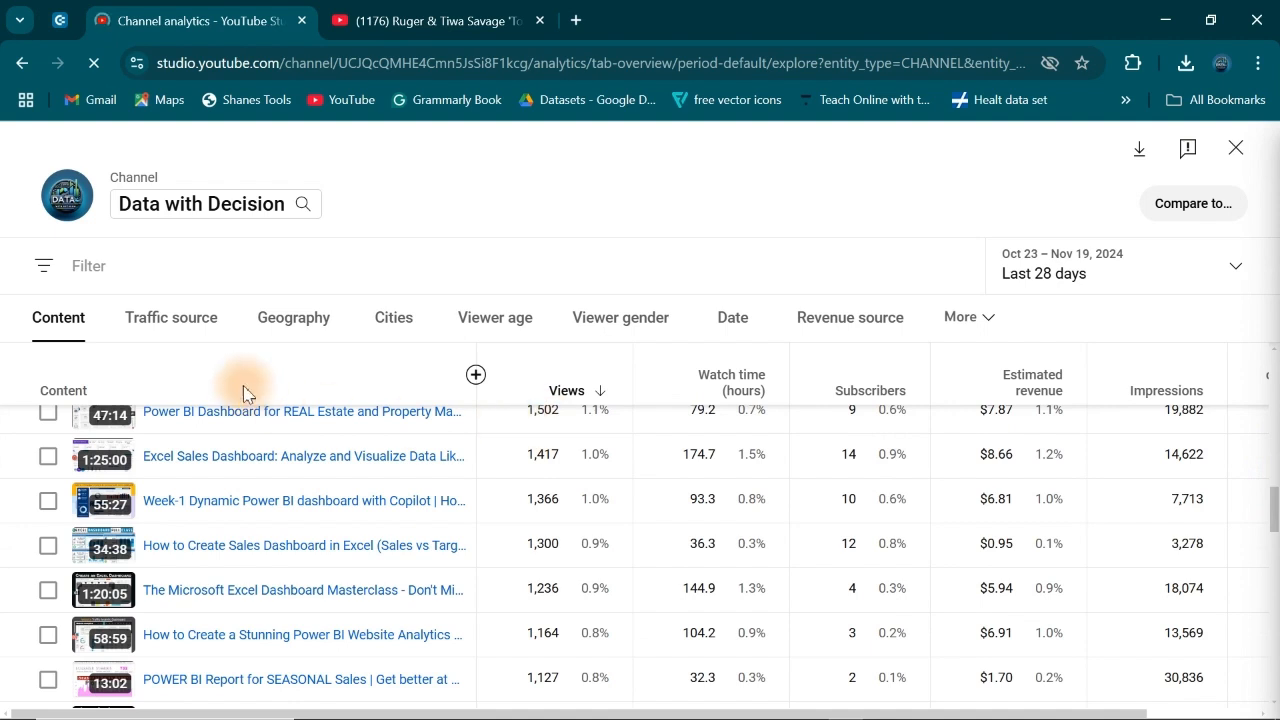
Step: Review the channel's analytics broken down by traffic source and by geography
click(176, 322)
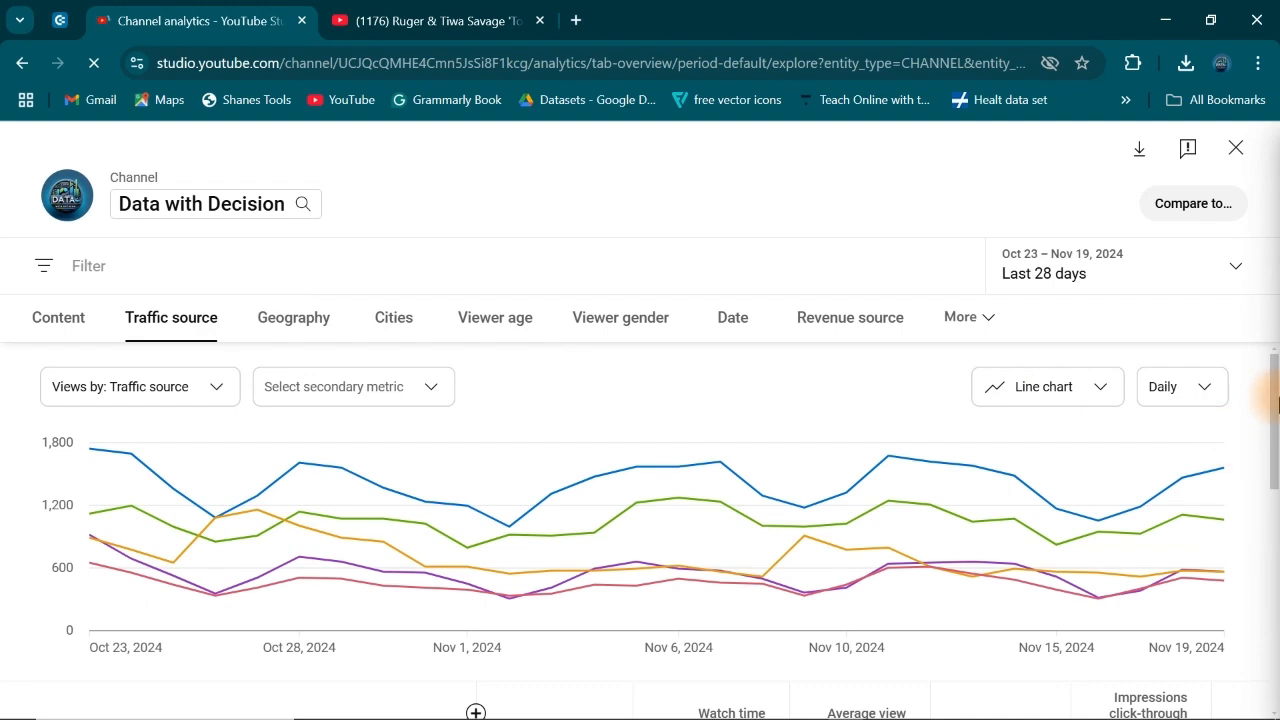
drag(1272, 395, 1275, 548)
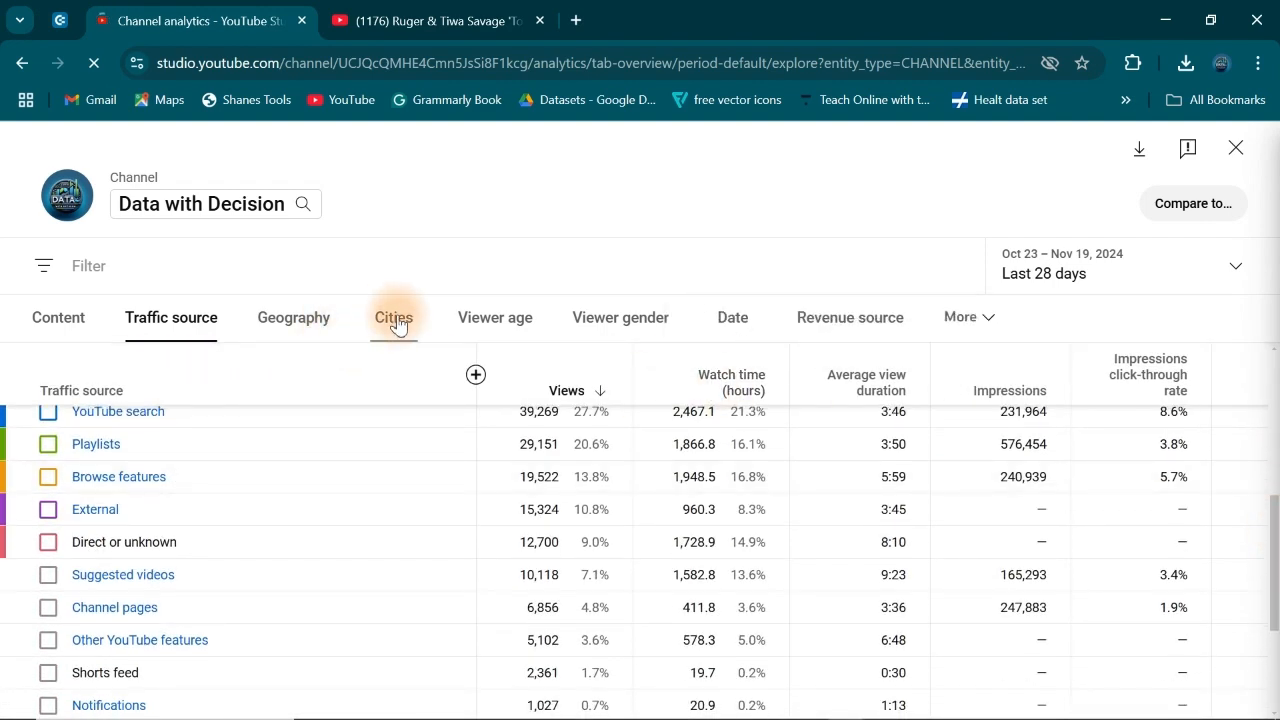
click(273, 330)
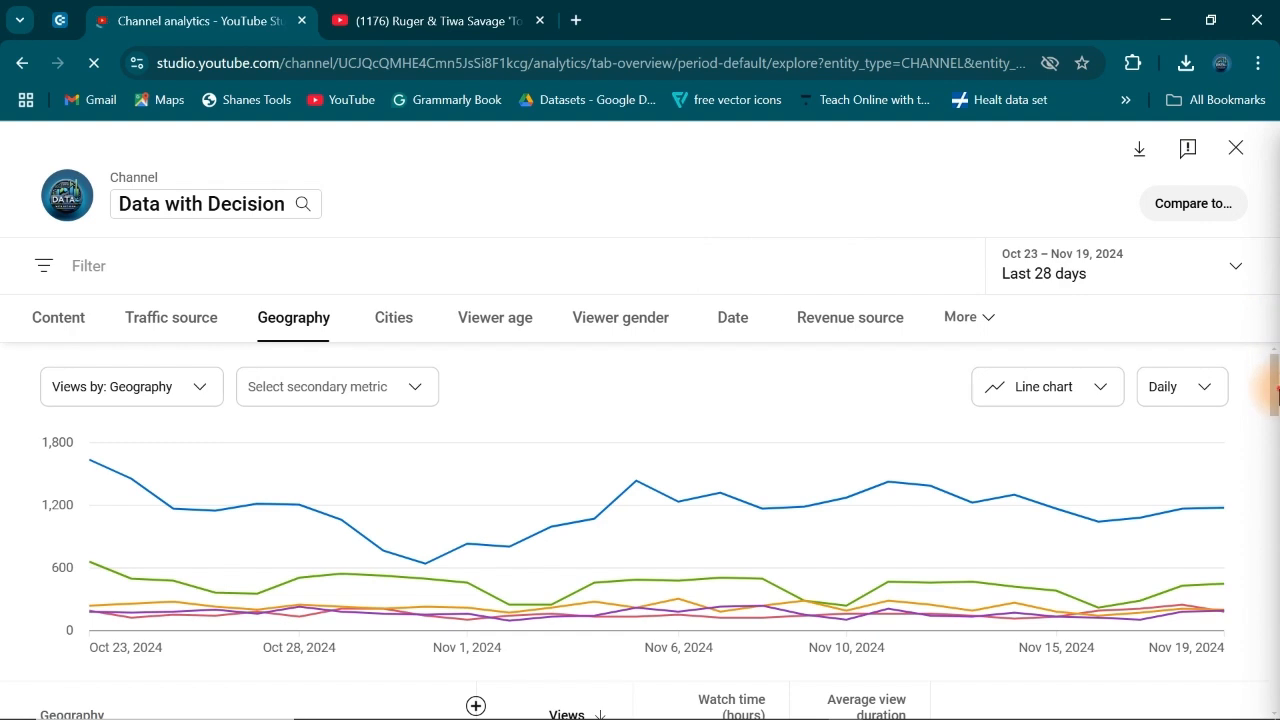
drag(1270, 366, 1277, 452)
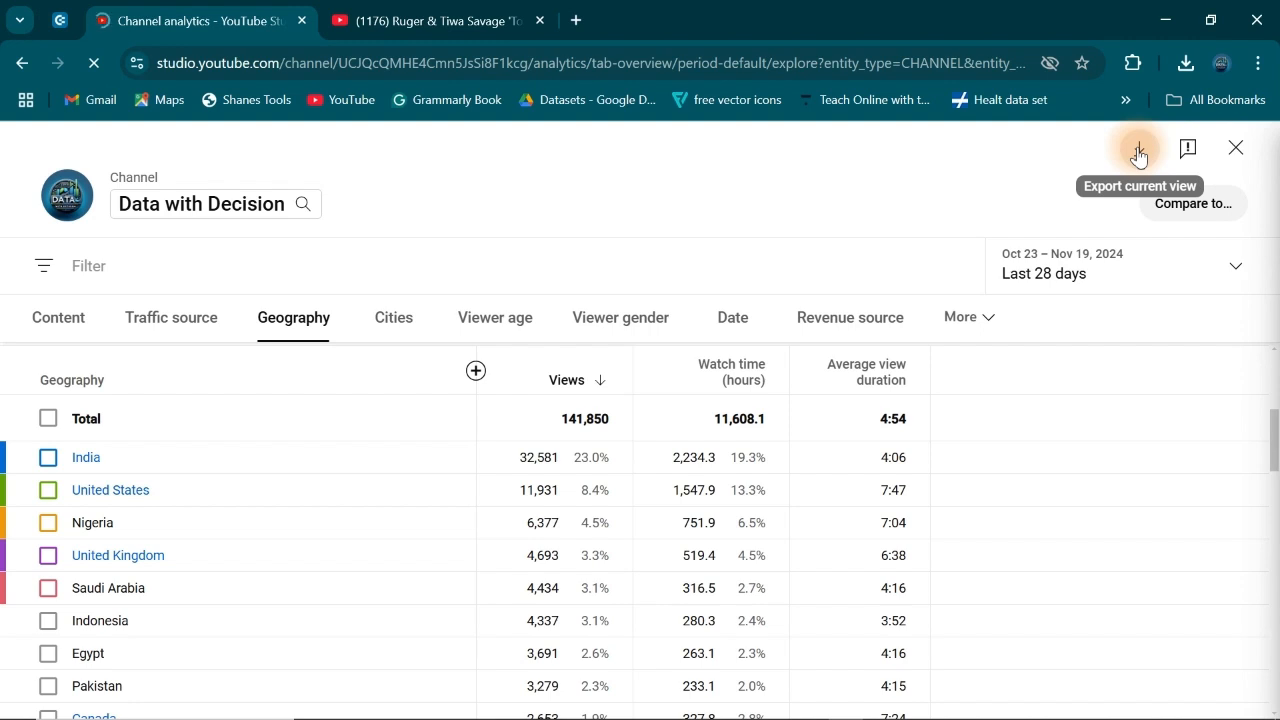
Step: Set the geography report's period to Lifetime and check the export limit note at the end of the table
click(1226, 272)
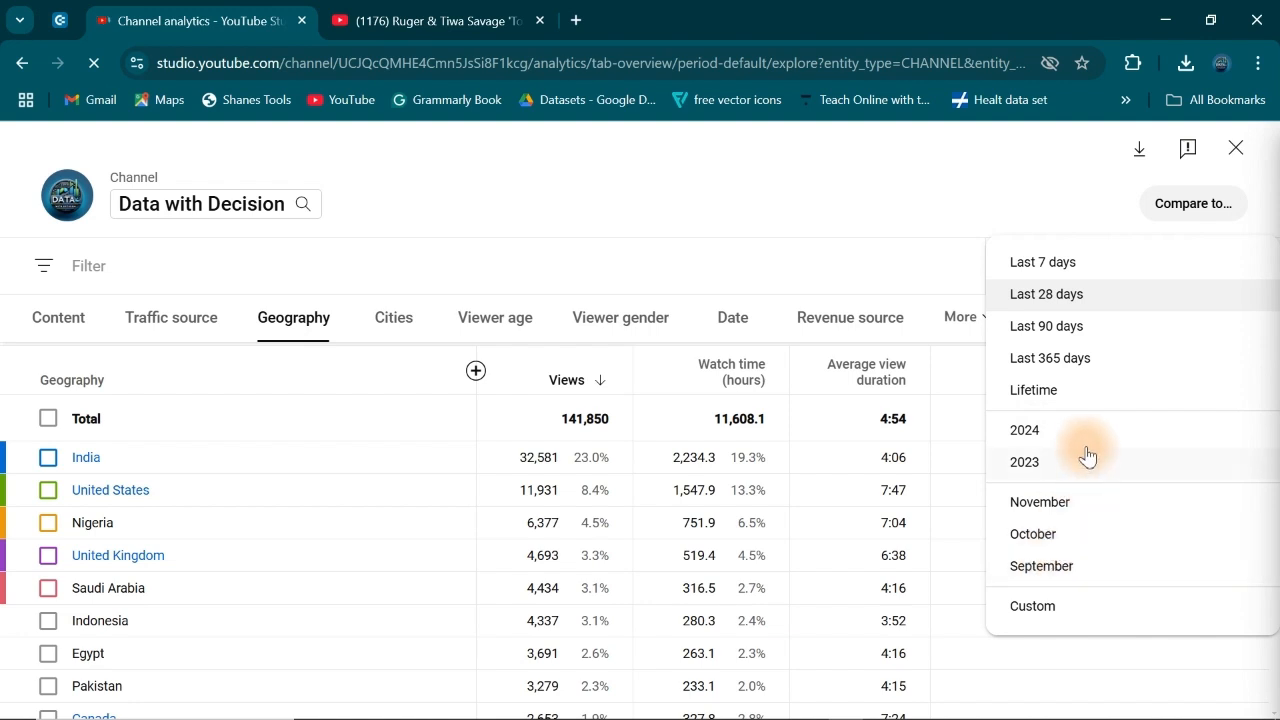
click(1036, 394)
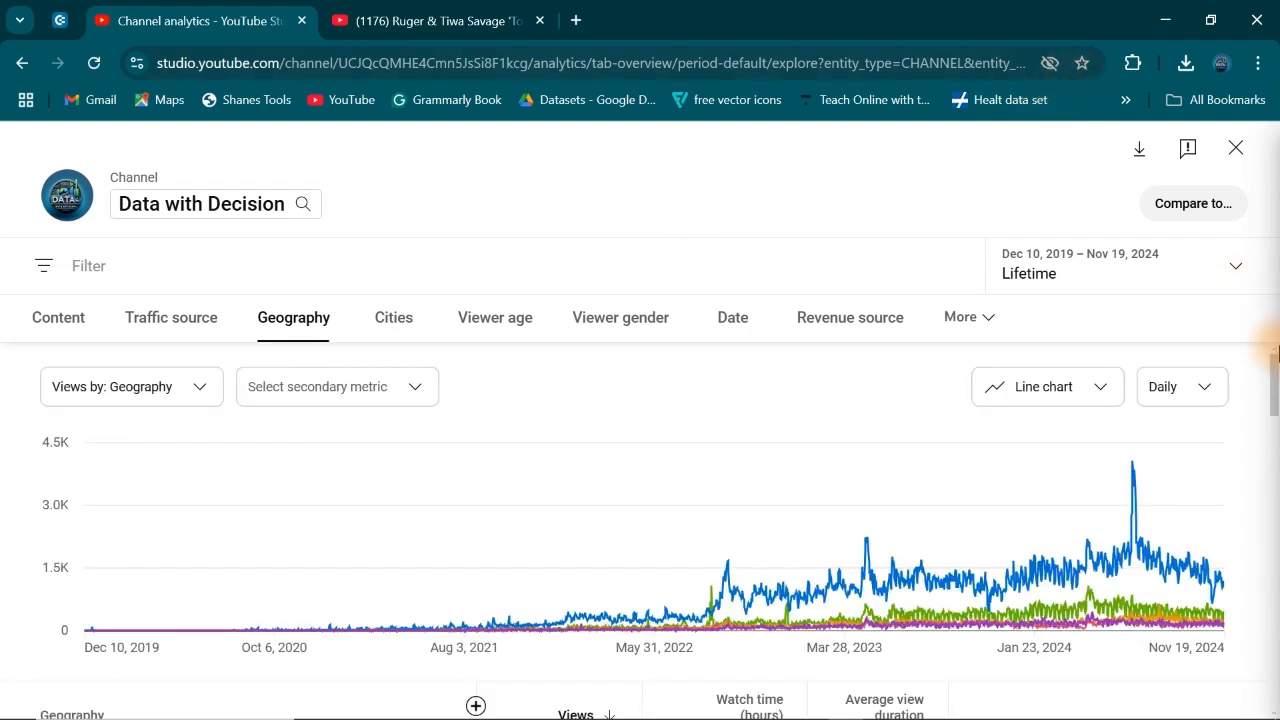
drag(1274, 372, 1276, 680)
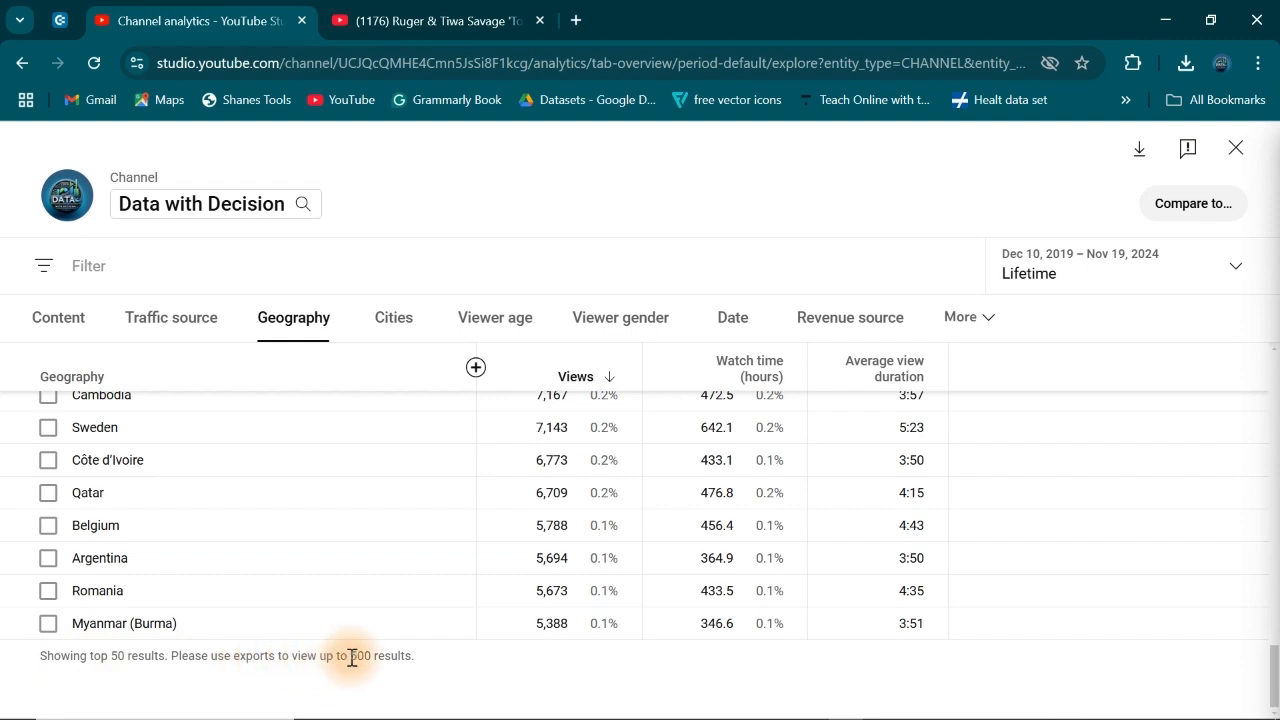
drag(349, 655, 422, 660)
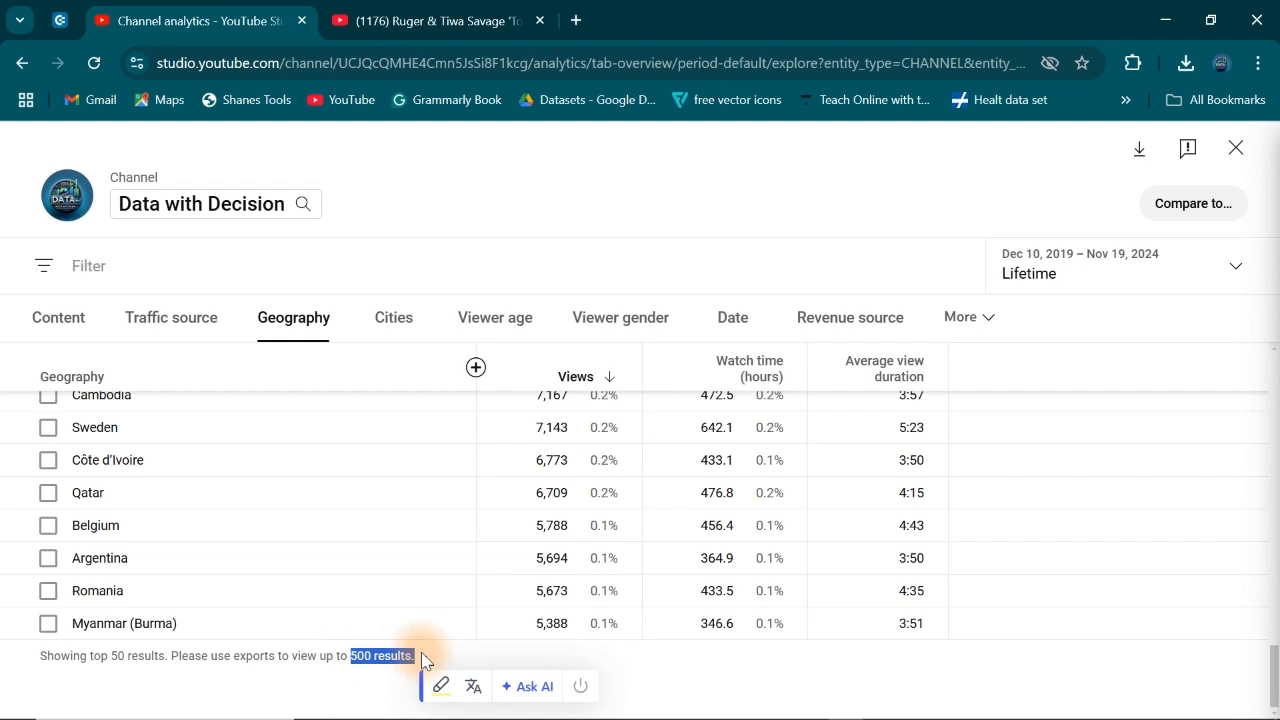
click(347, 660)
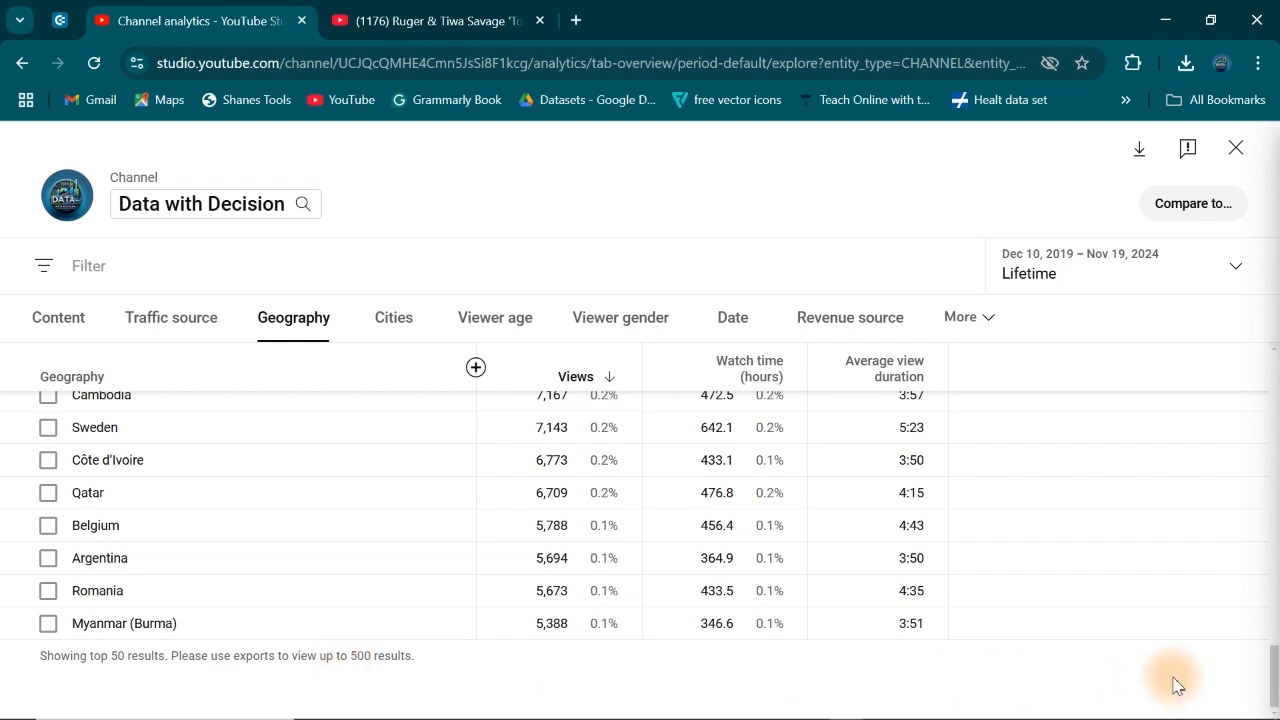
Step: Export the lifetime geography report as comma-separated values (.csv)
click(1139, 150)
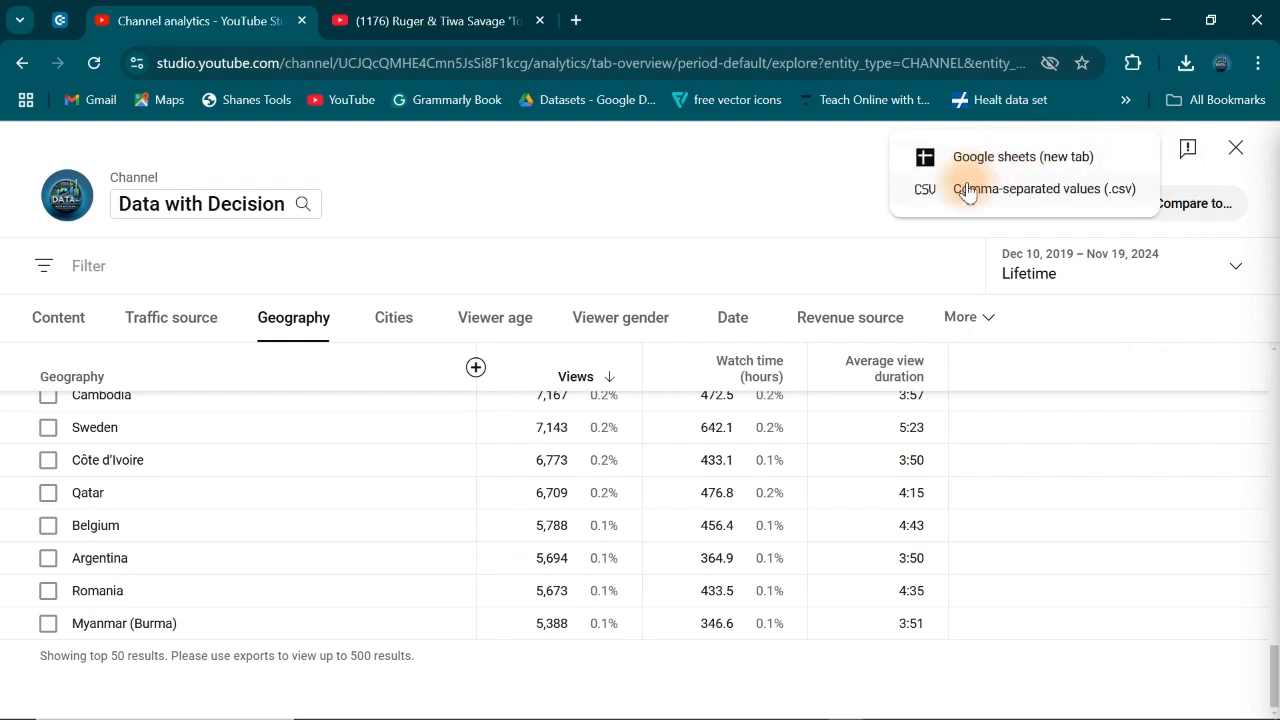
click(1007, 196)
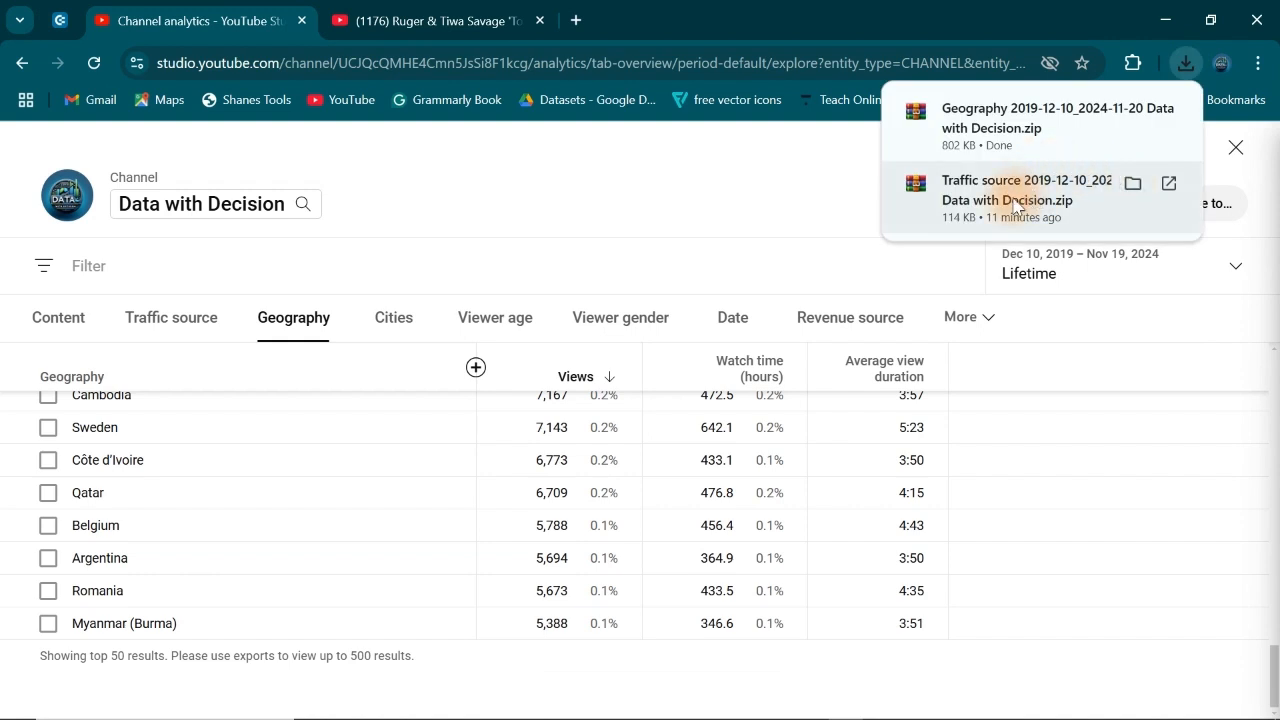
click(733, 183)
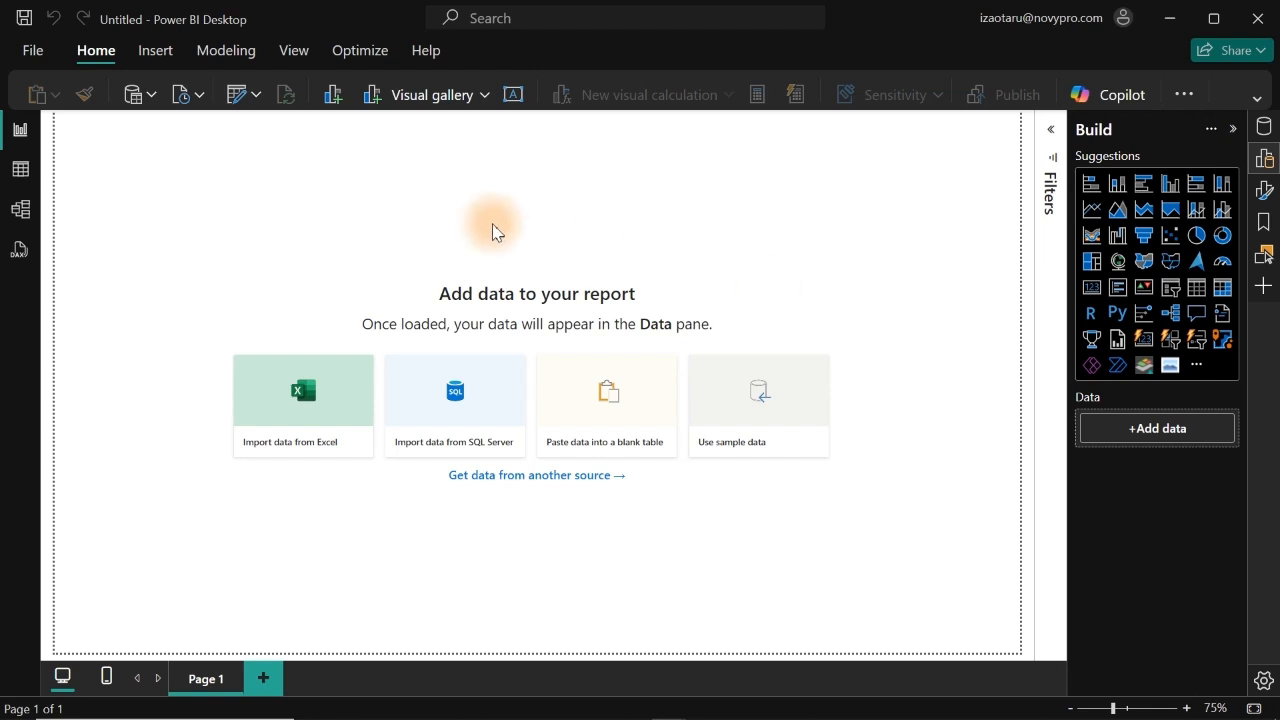
Step: In Power BI Desktop, import Table data from the Traffic Source Excel workbook and open it for transformation
click(298, 406)
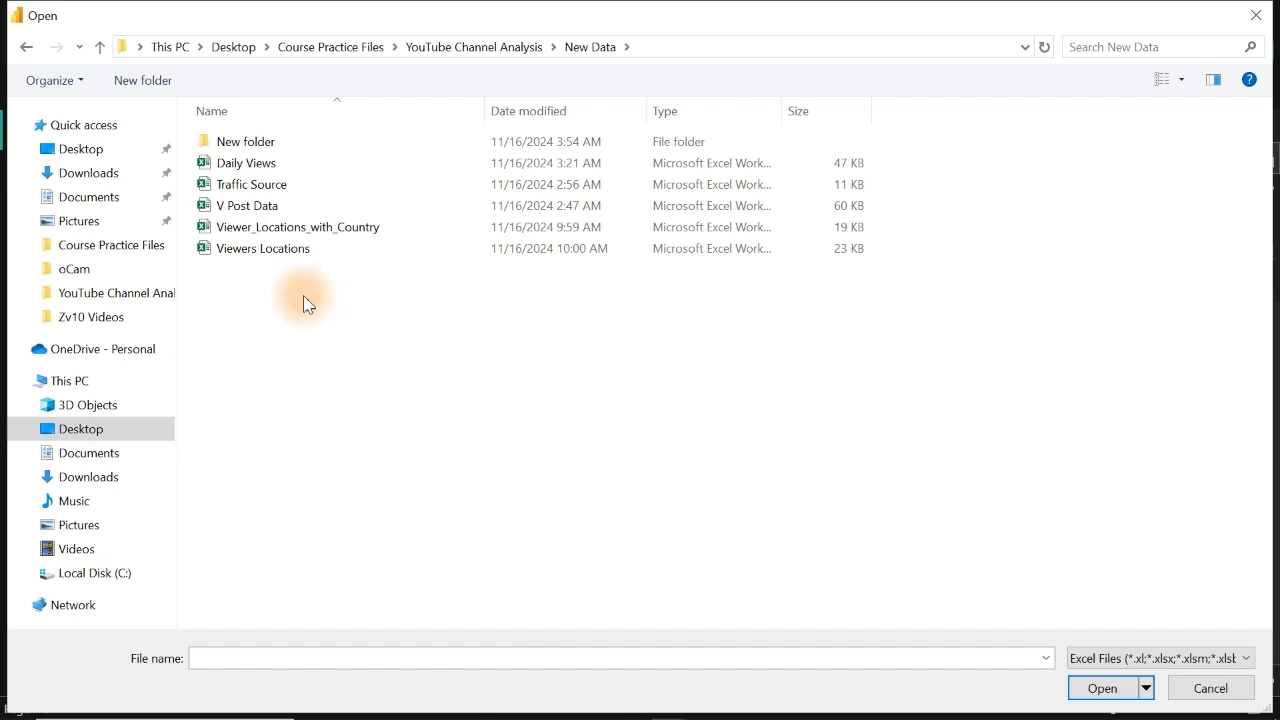
click(248, 188)
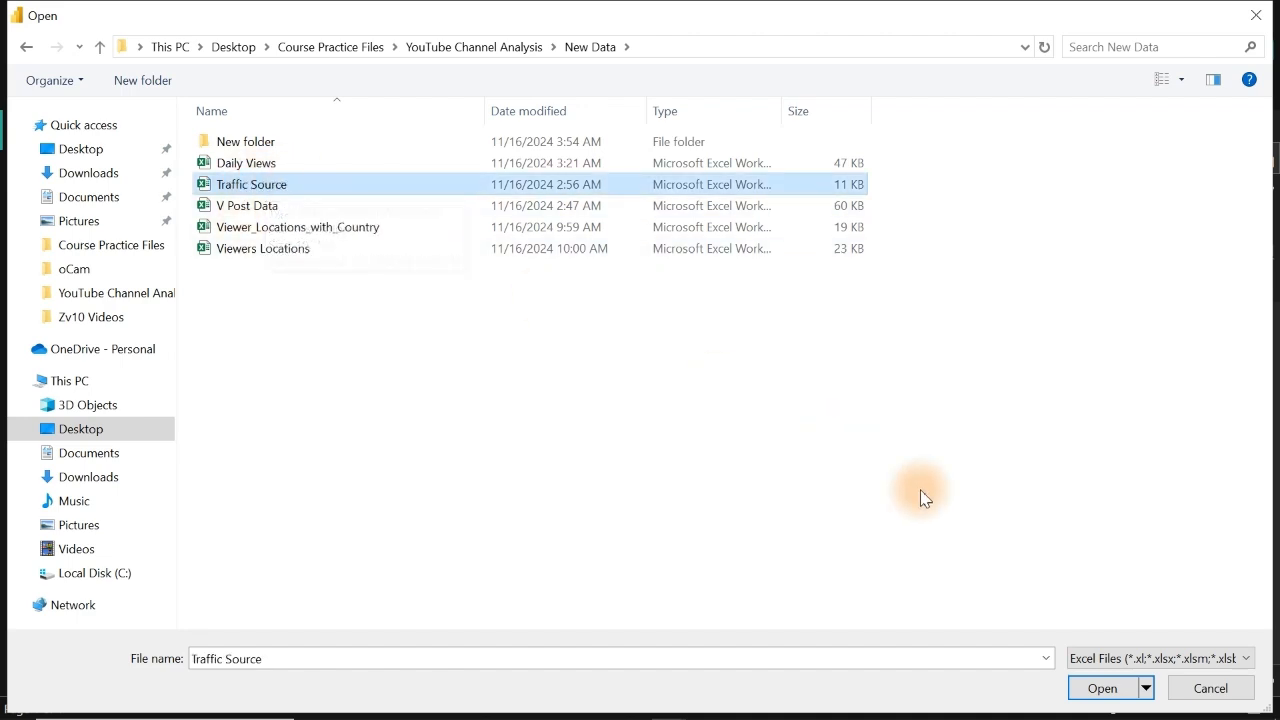
click(1100, 686)
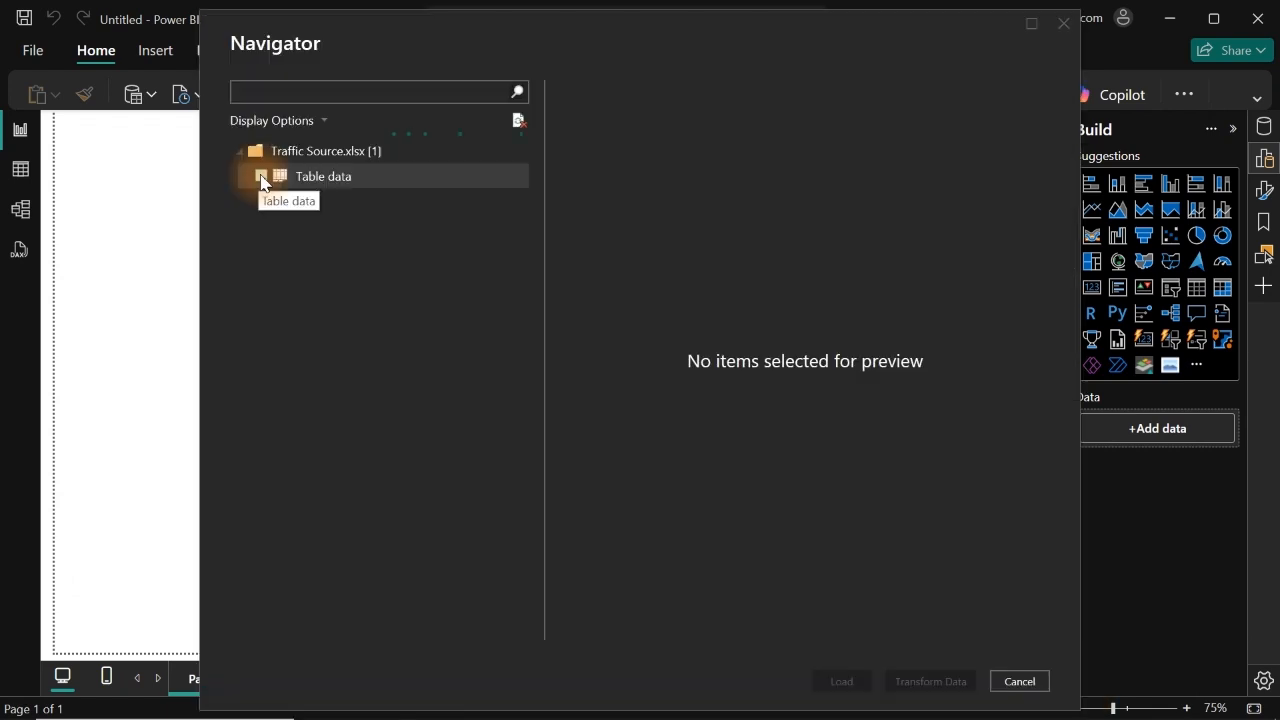
click(262, 177)
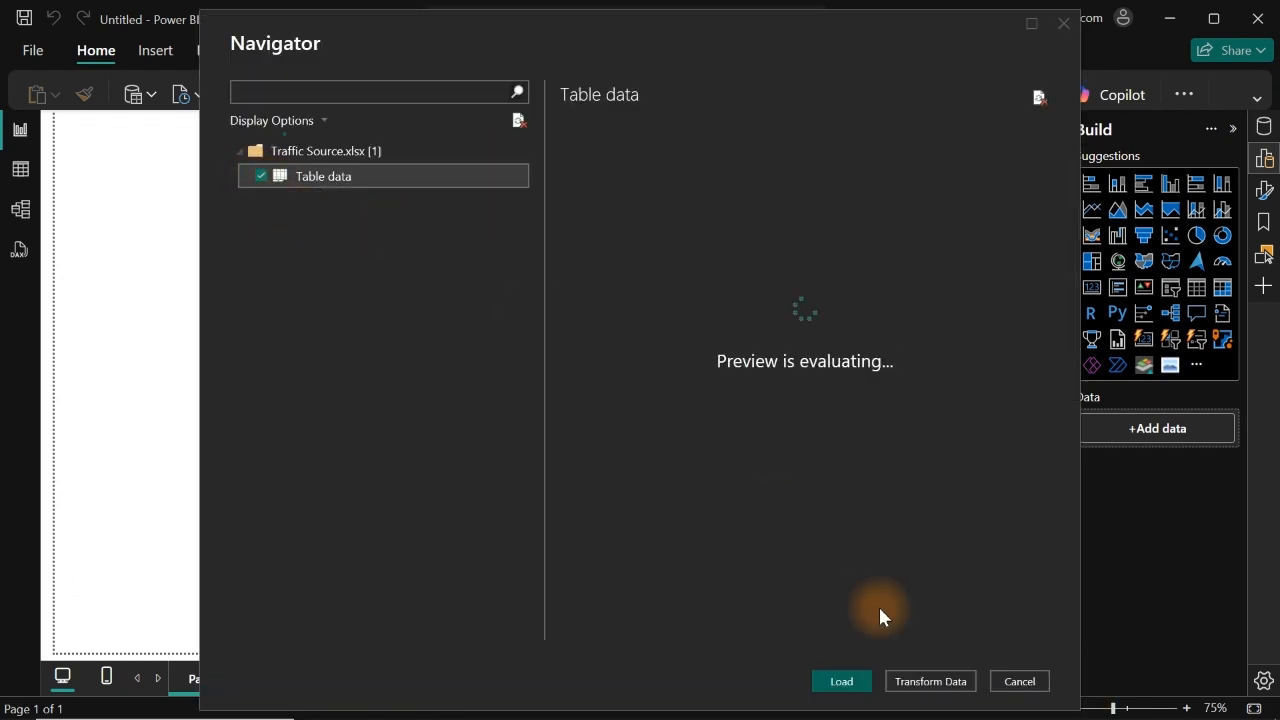
click(920, 681)
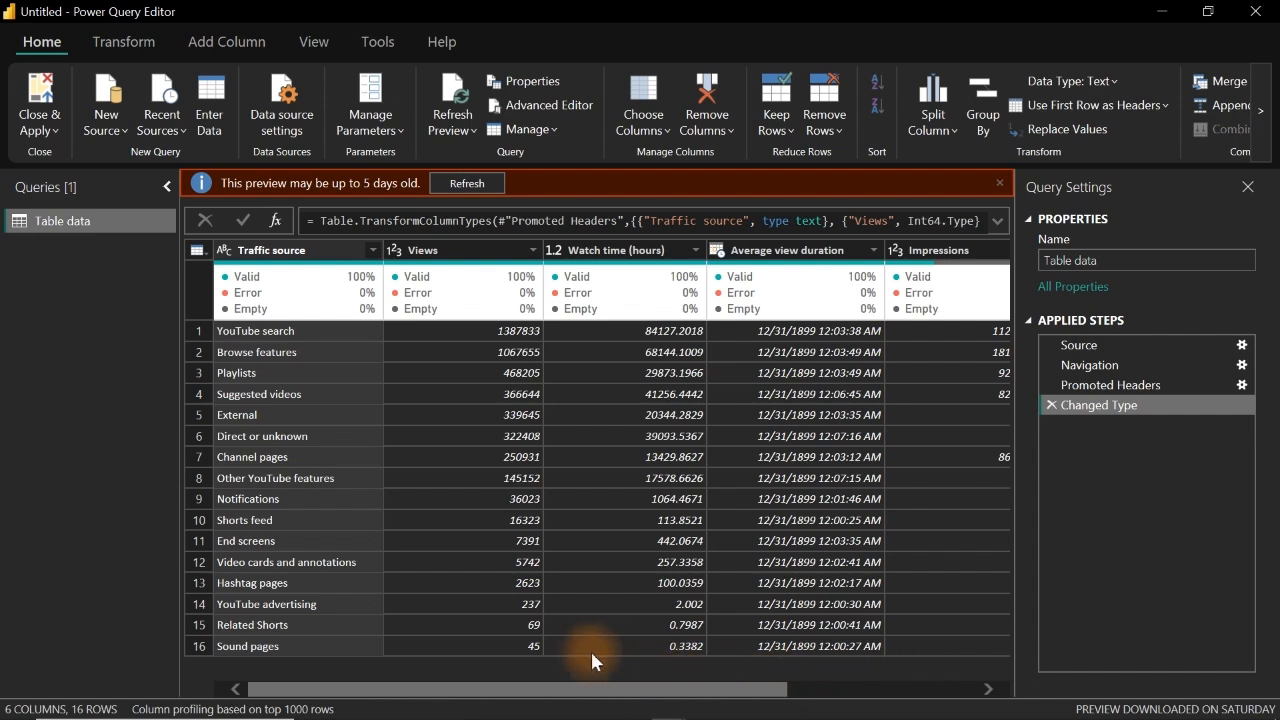
Step: Remove the Average view duration, Impressions and Impressions click-through rate (%) columns from the traffic source table
drag(576, 697, 788, 697)
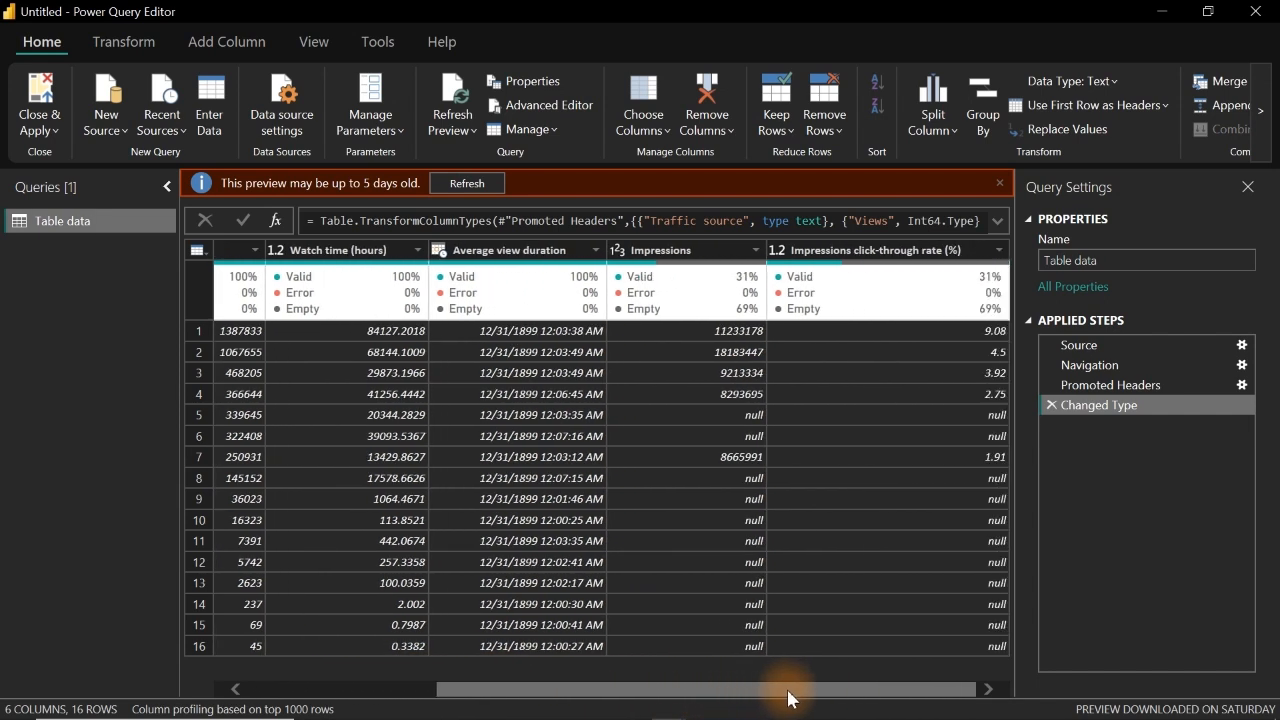
click(663, 251)
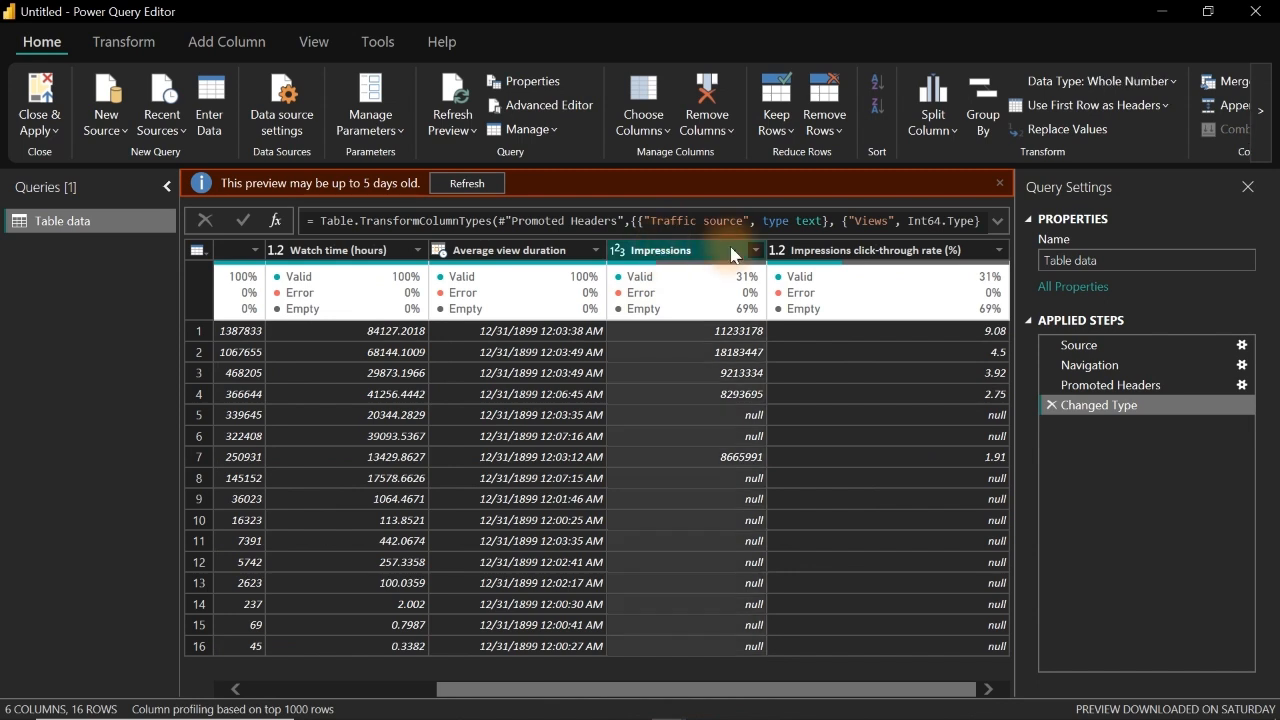
click(872, 251)
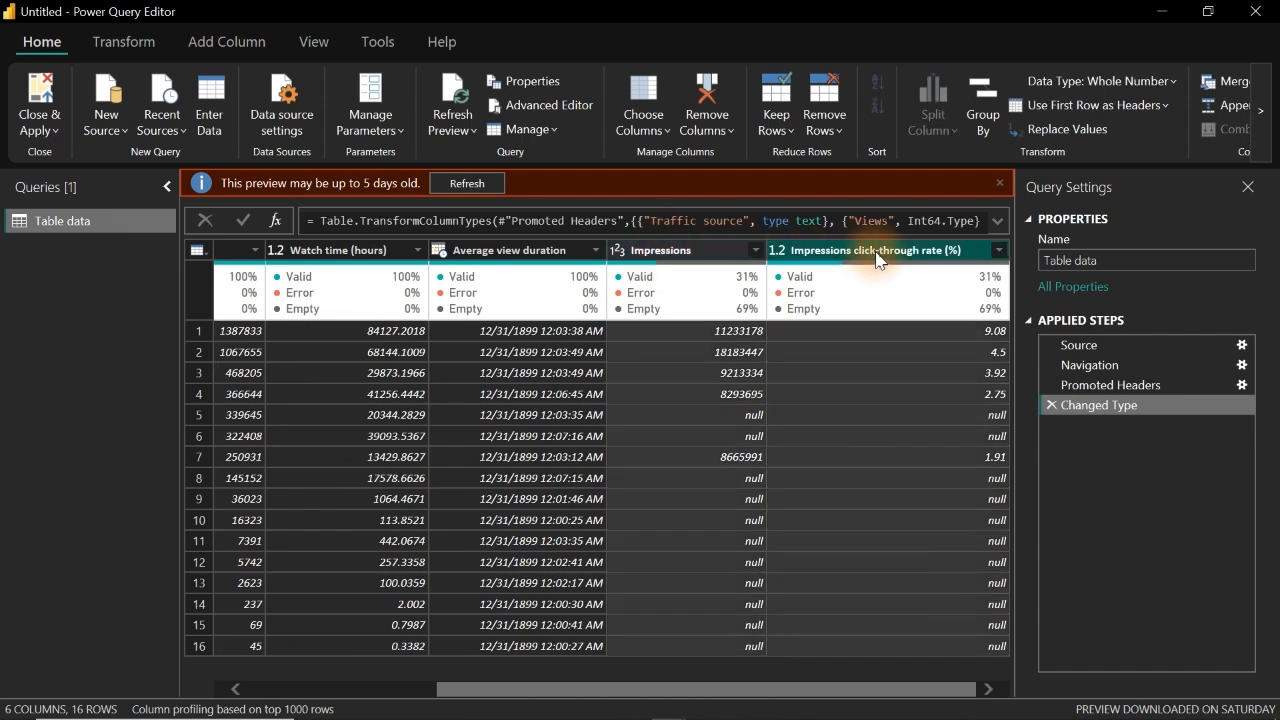
click(530, 251)
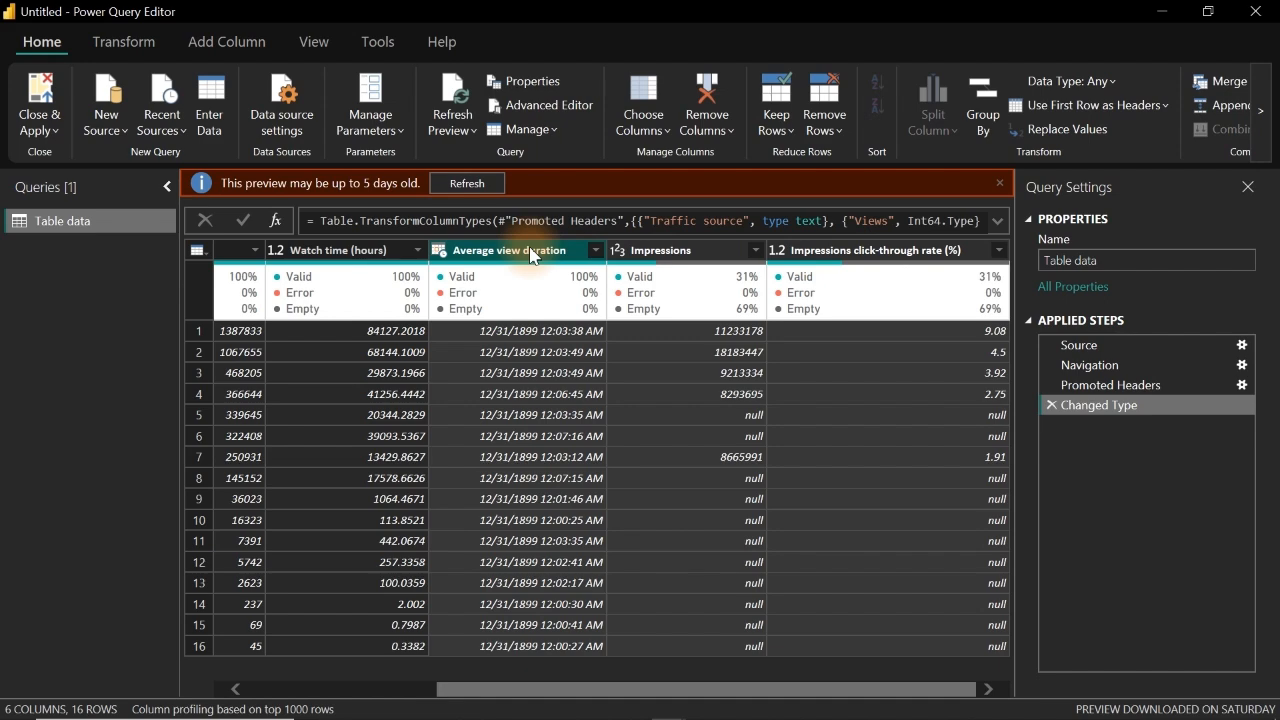
key(Delete)
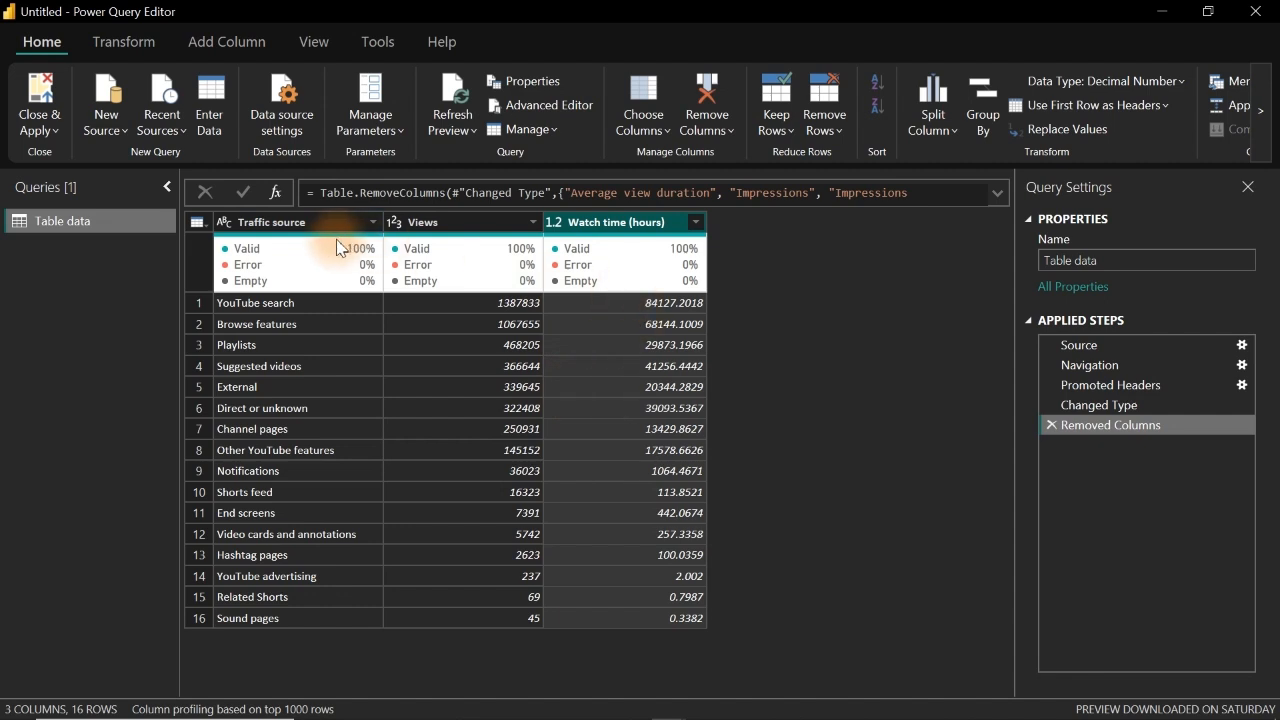
Step: Rename the Table data query as Traffic Source
click(314, 42)
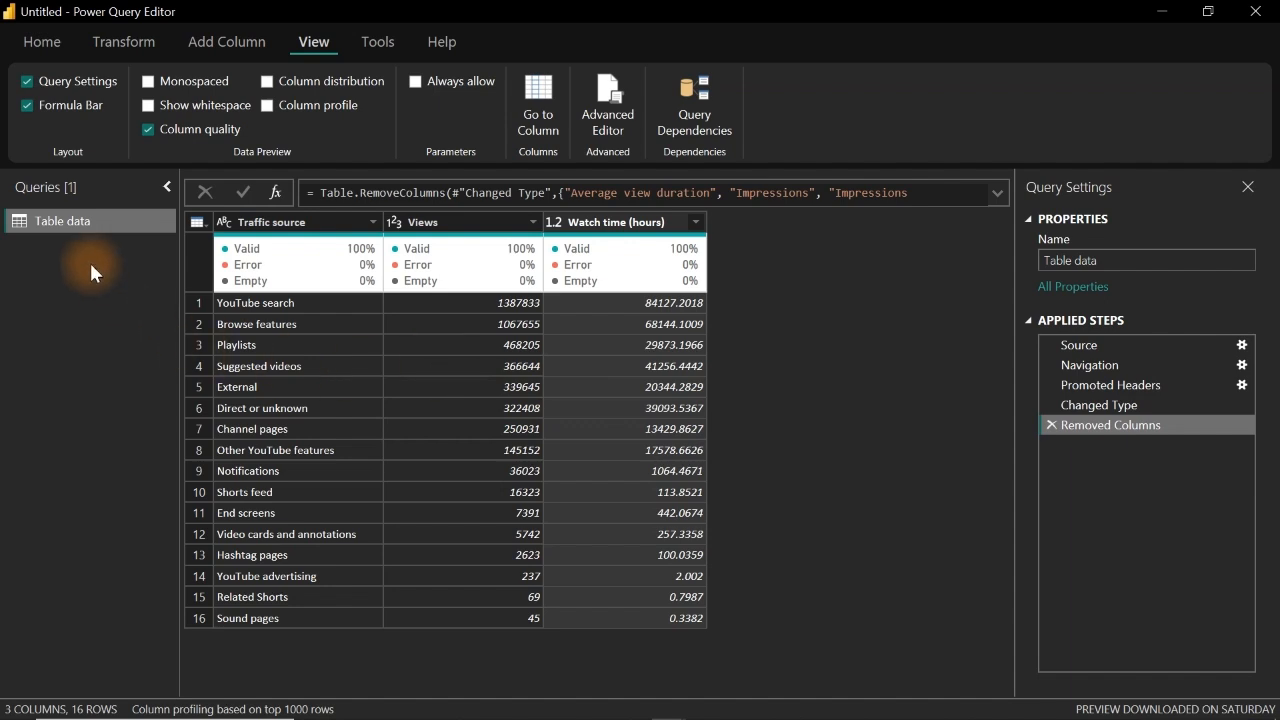
drag(1083, 260, 1020, 268)
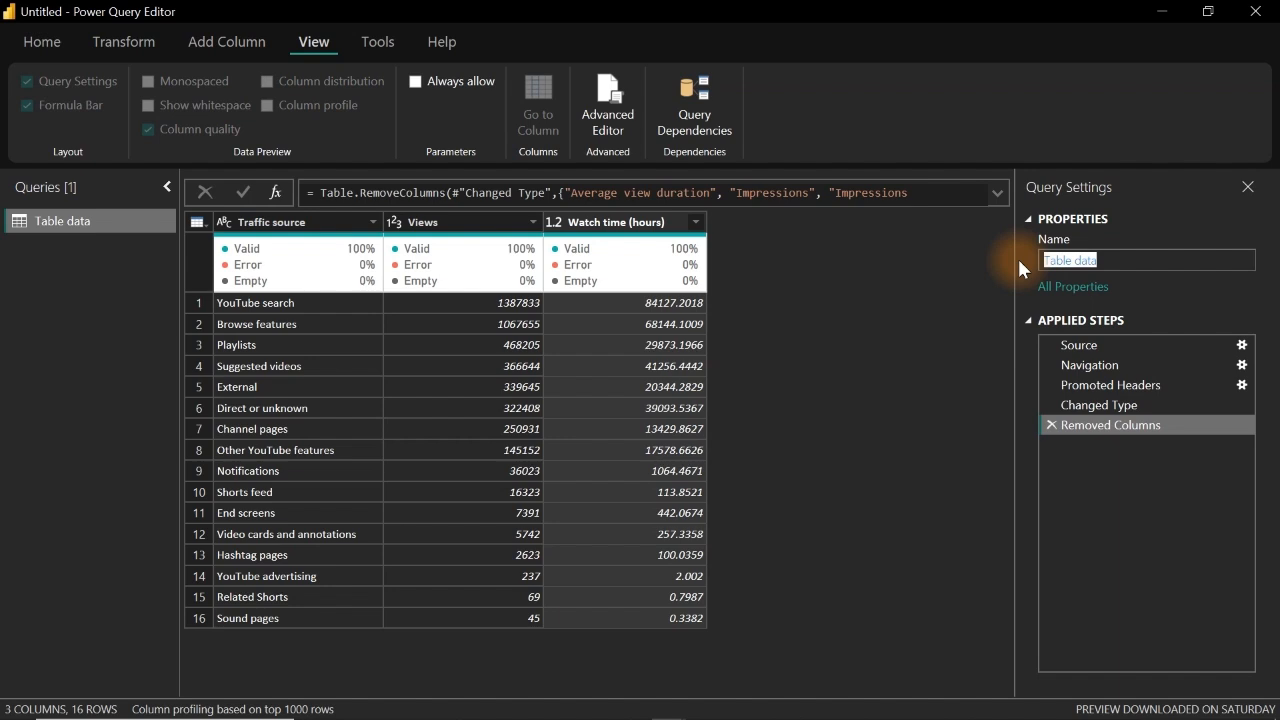
text(Traffic Sours)
key(BackSpace)
text(ces)
key(BackSpace)
key(Return)
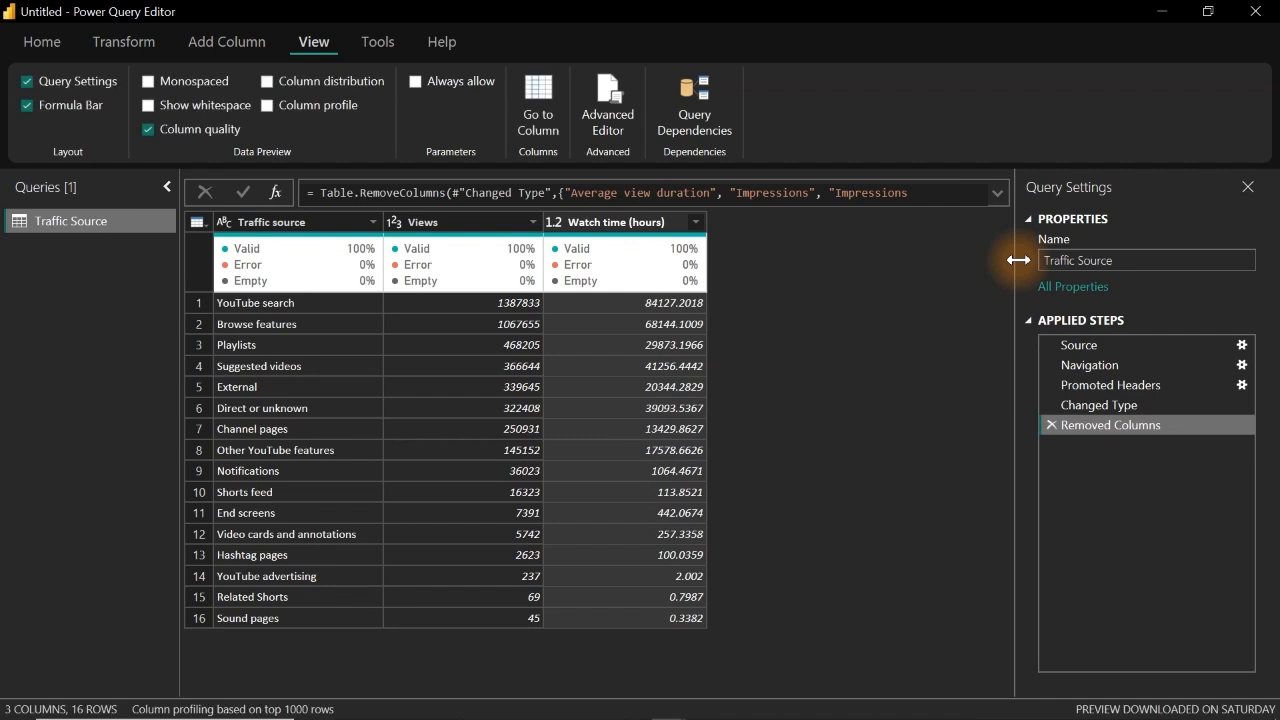
Step: Add the V Post Data workbook as a new query through the Text/CSV source, with the file filter set to All Files
click(43, 44)
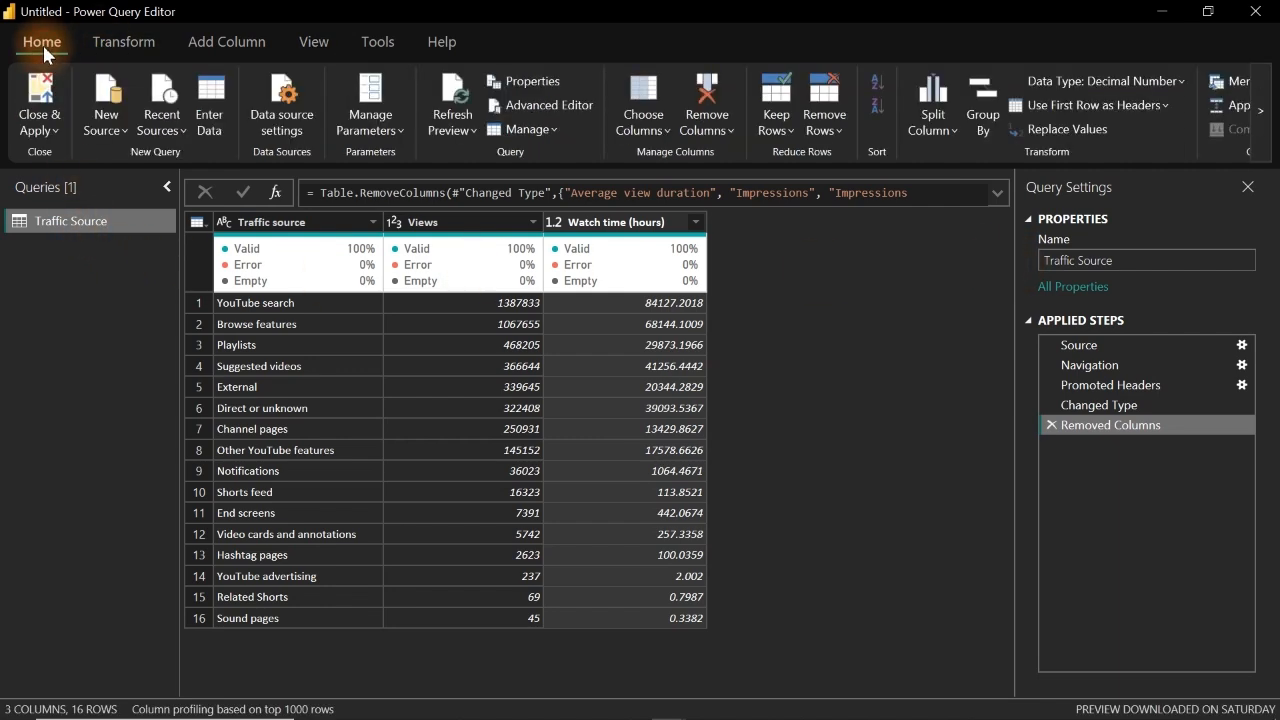
click(118, 137)
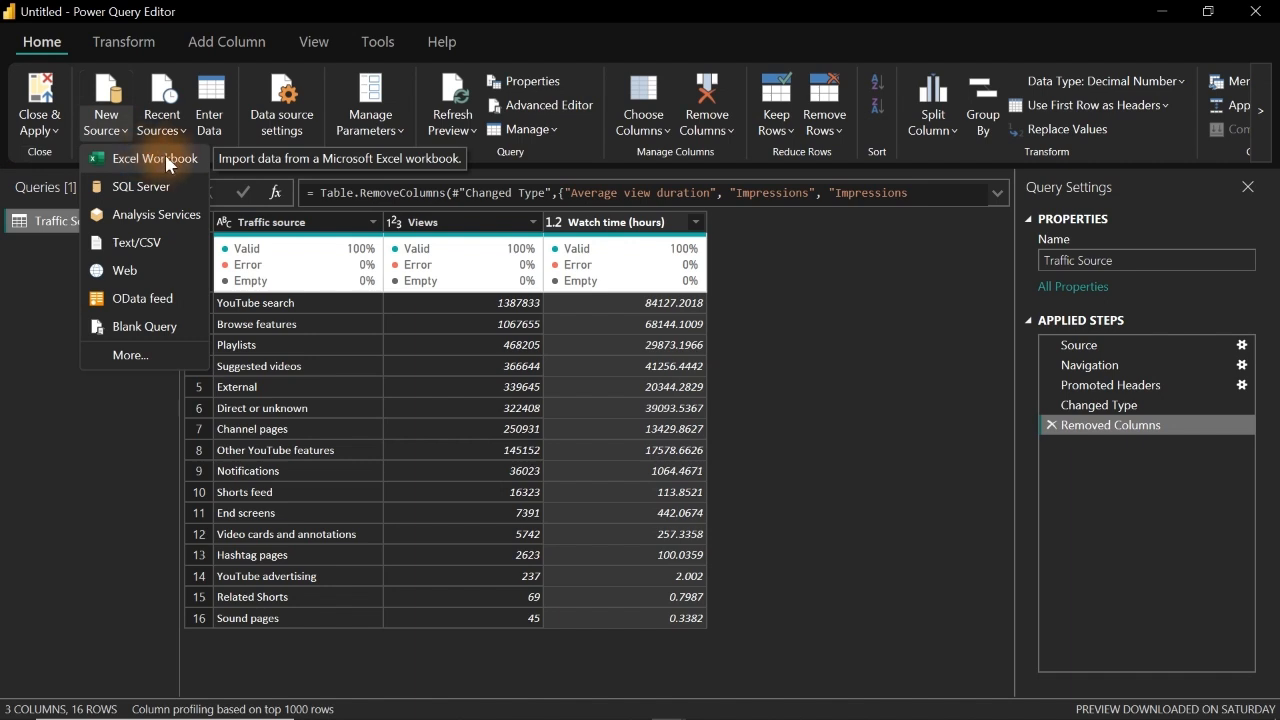
click(143, 252)
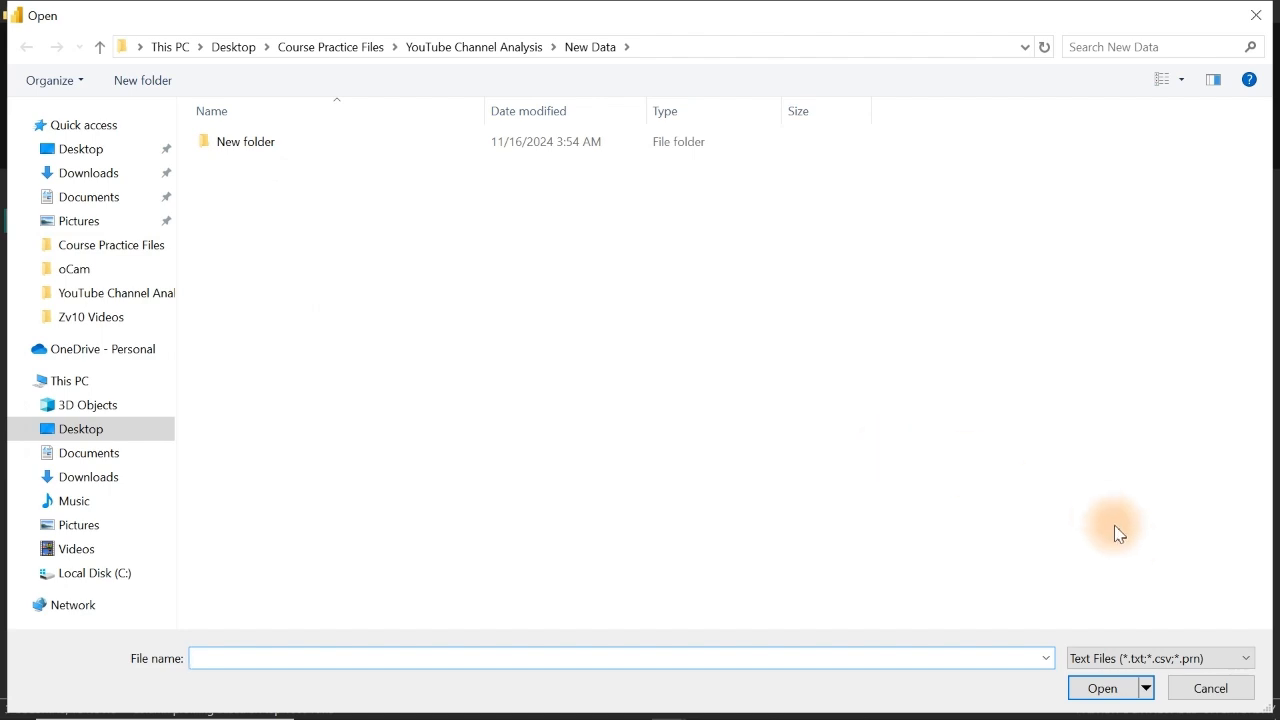
click(1248, 660)
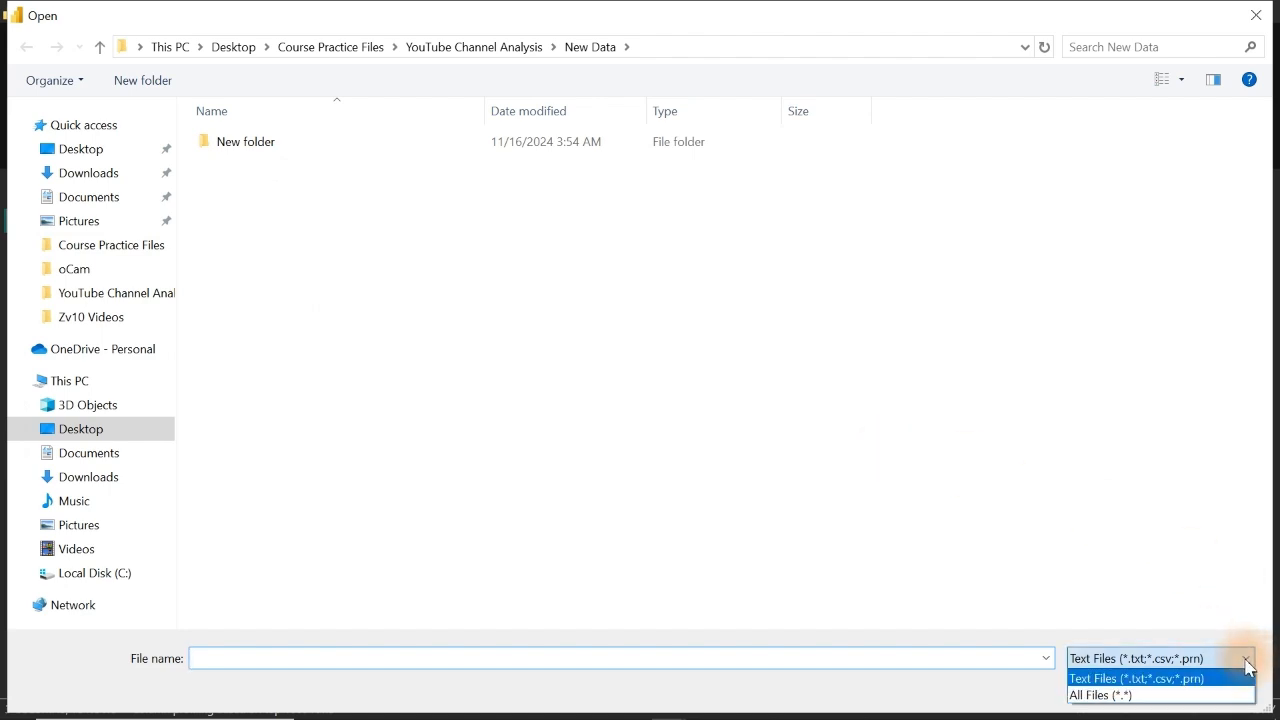
click(1152, 692)
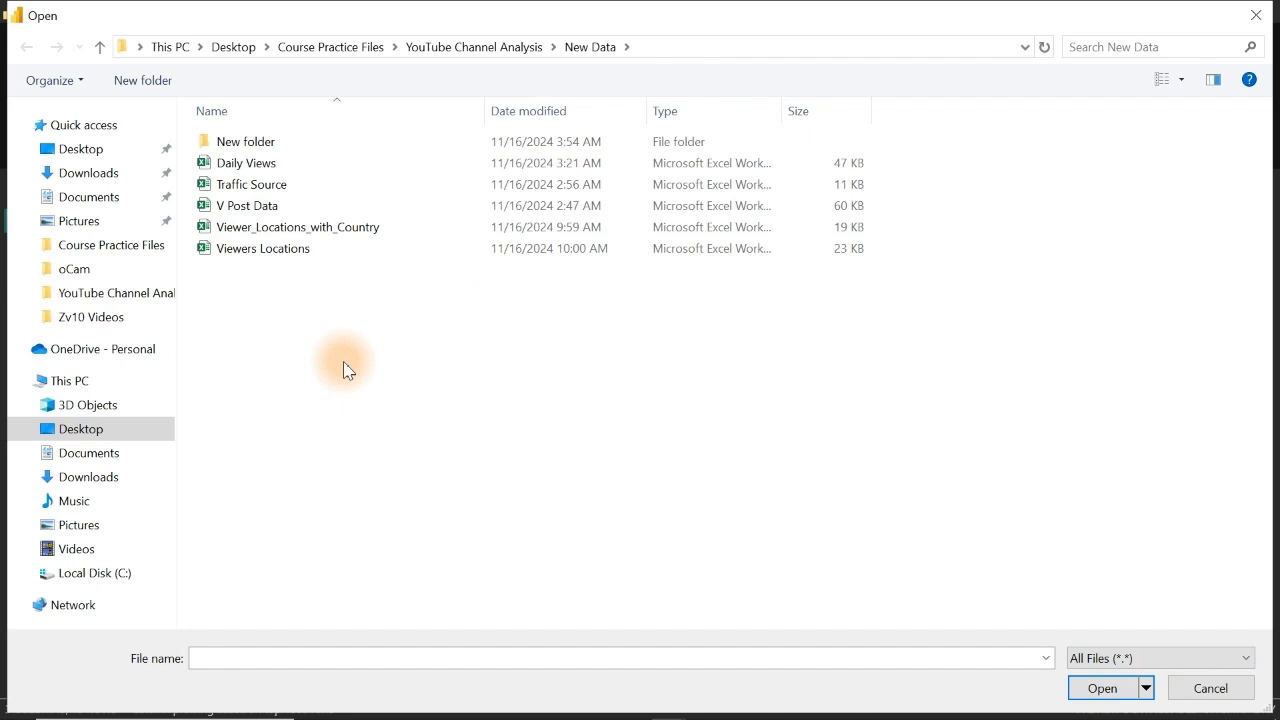
click(255, 212)
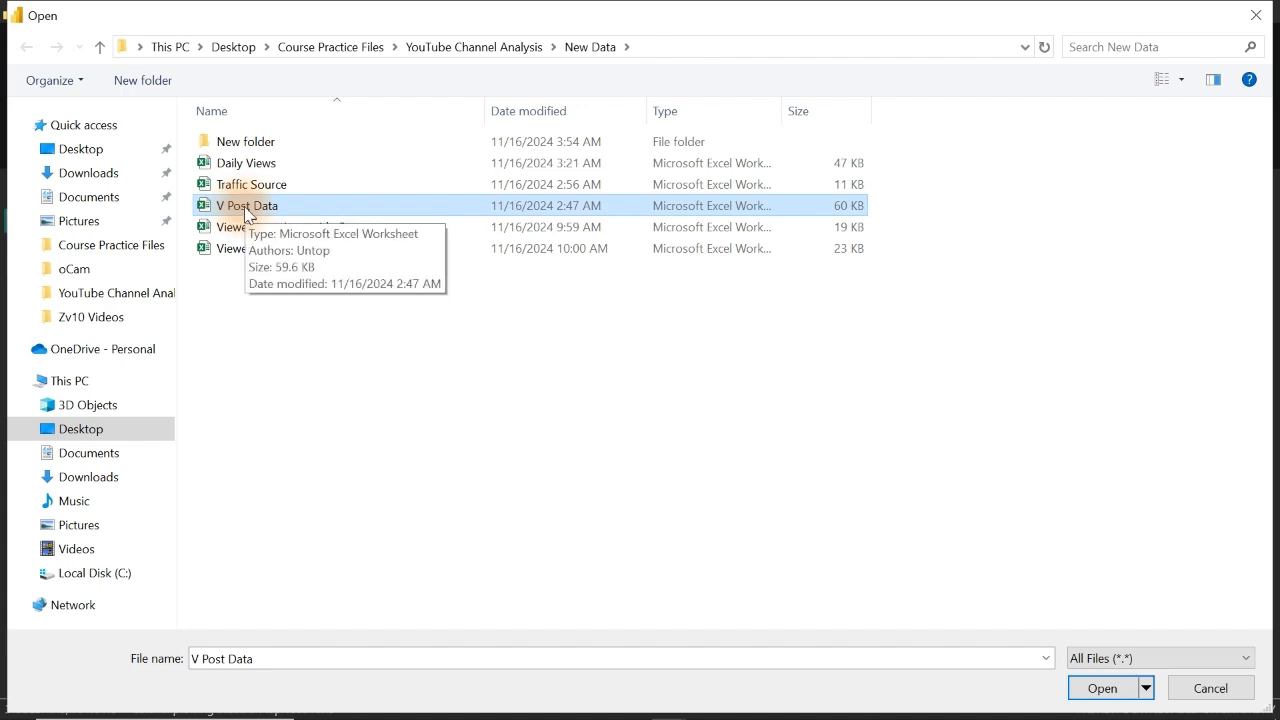
click(1099, 688)
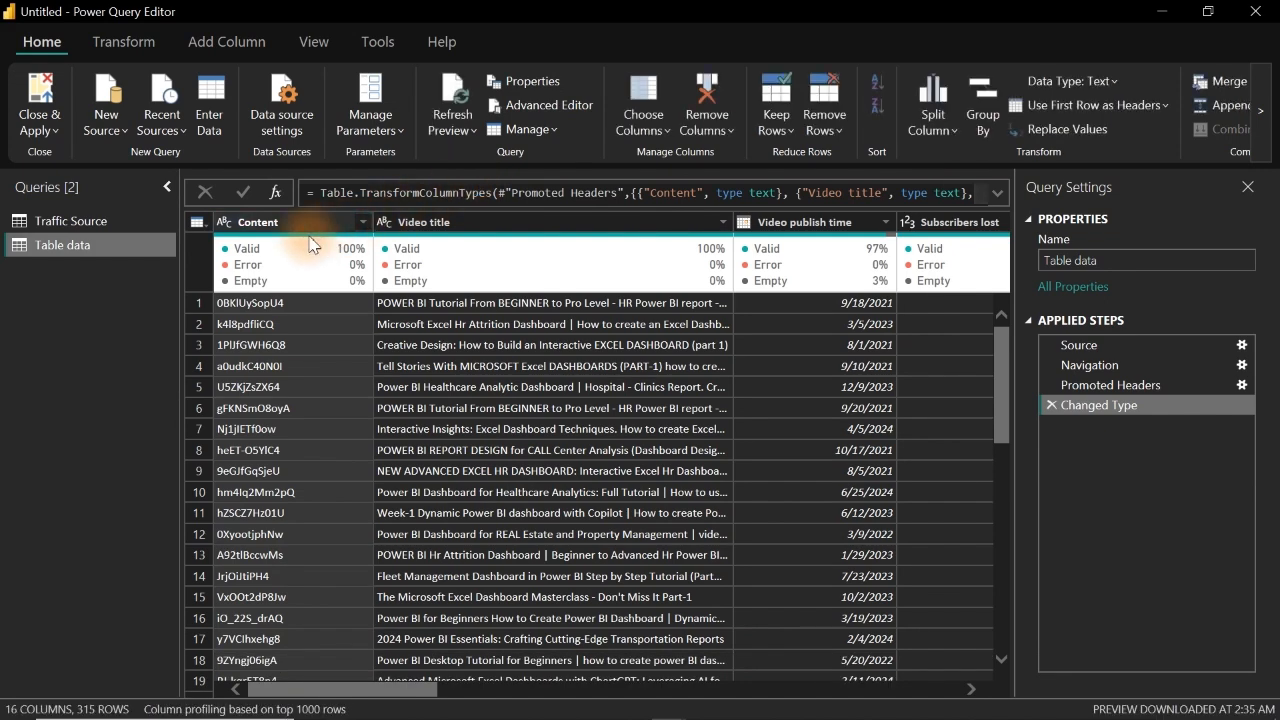
Step: Look through the columns of the newly imported video data table and select the Content column
drag(456, 694, 361, 650)
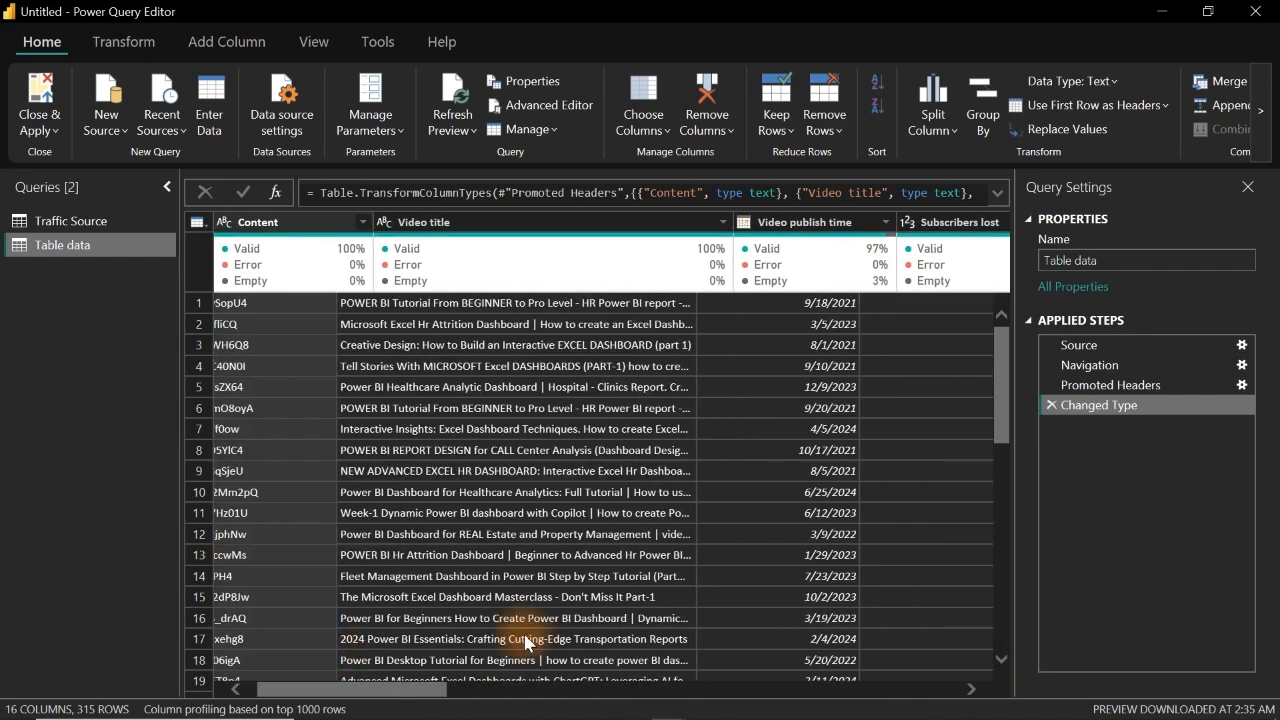
drag(527, 643, 306, 648)
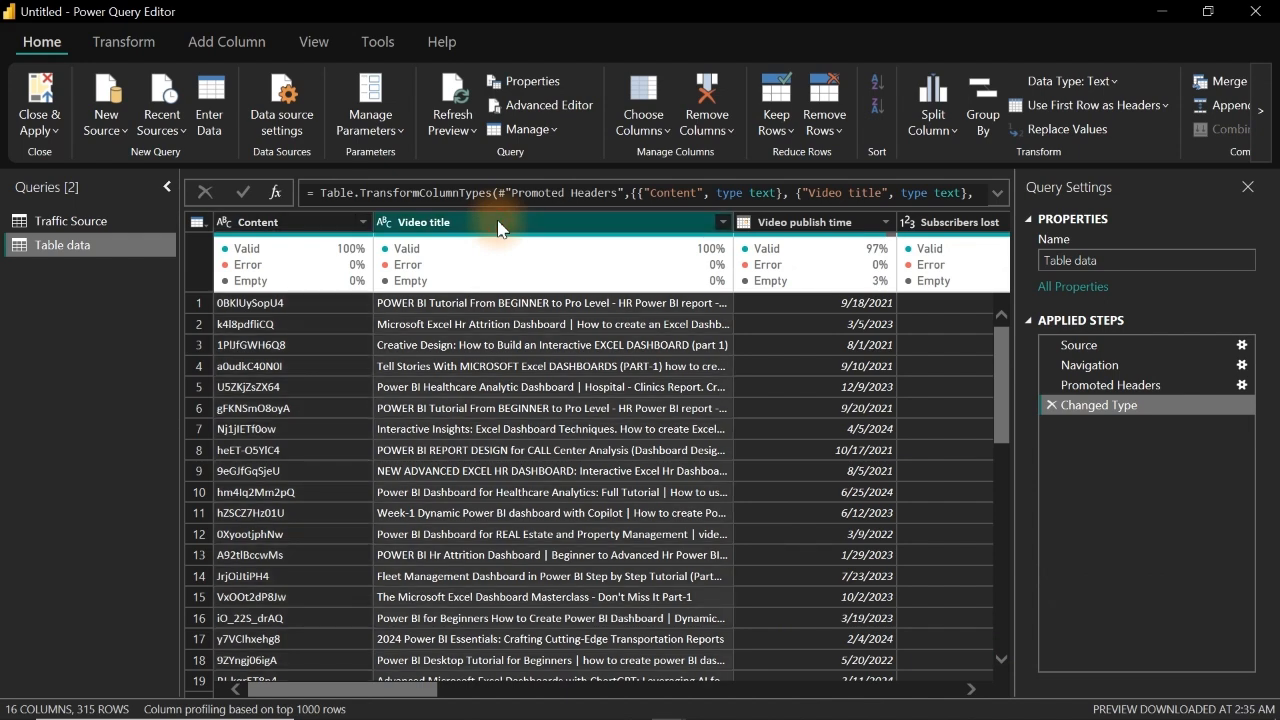
click(288, 222)
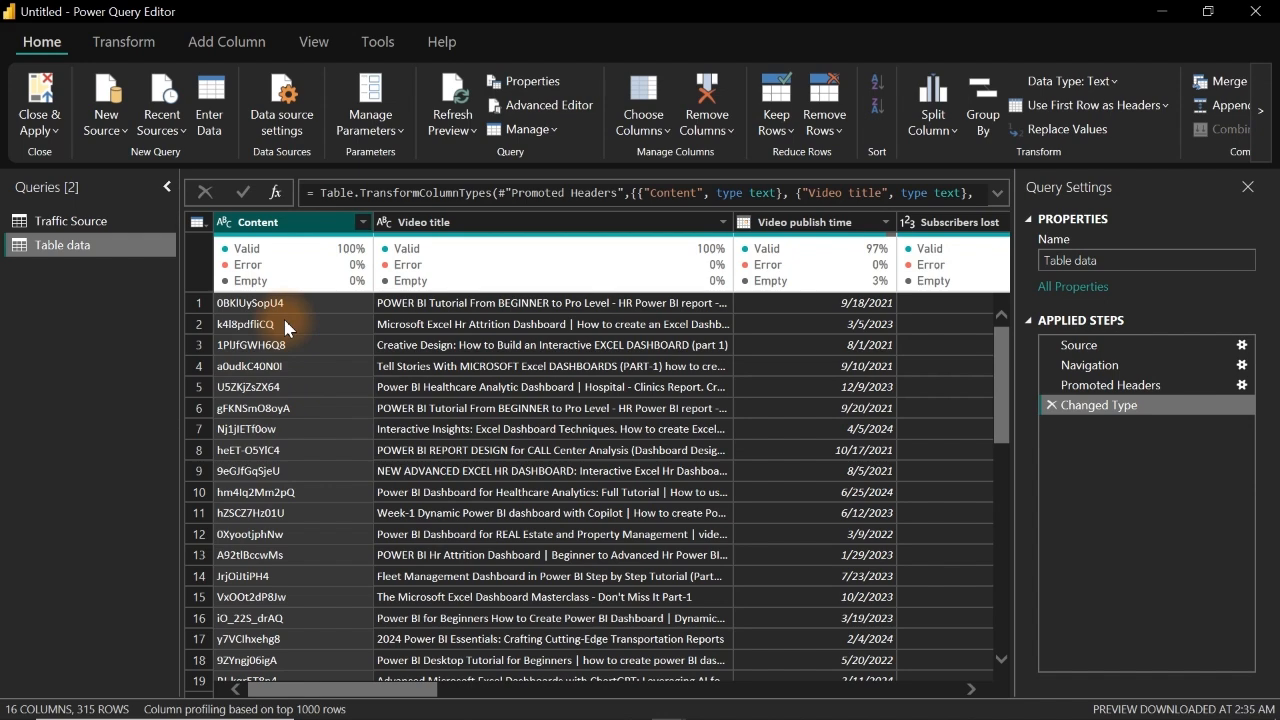
Step: Remove the Content column from the video data table and capitalize each word in the Video title column
key(Delete)
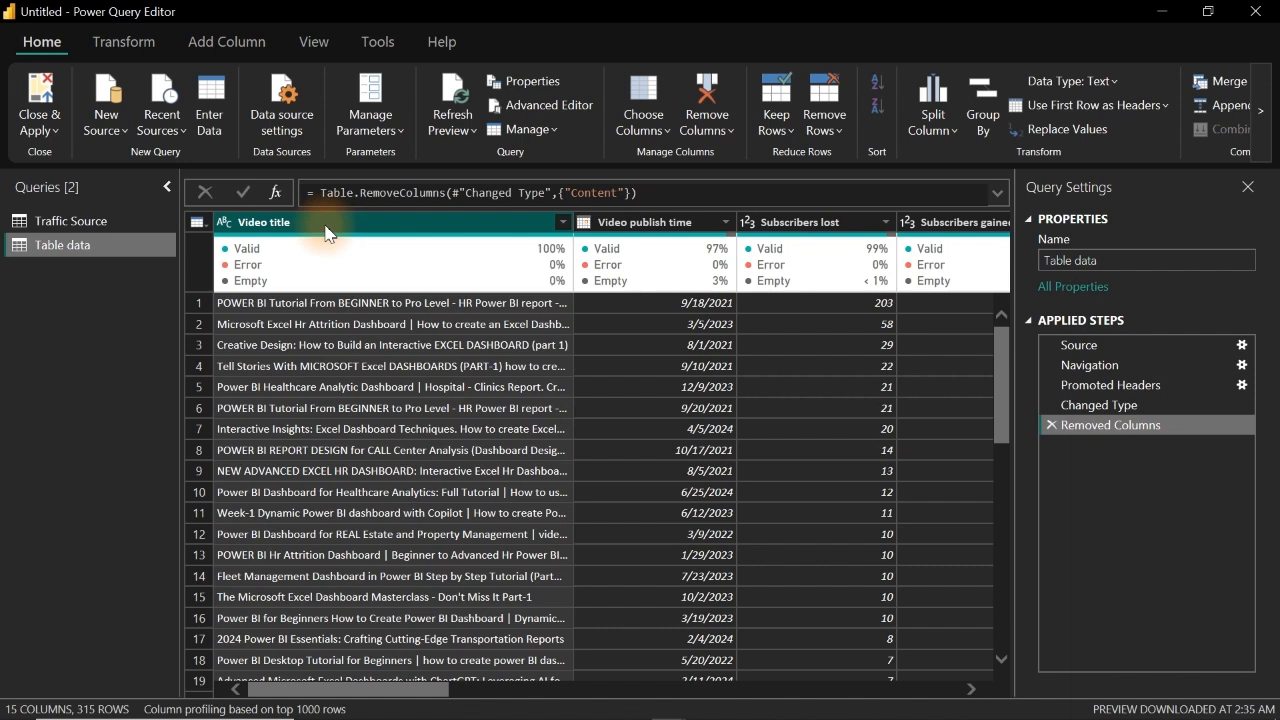
click(125, 50)
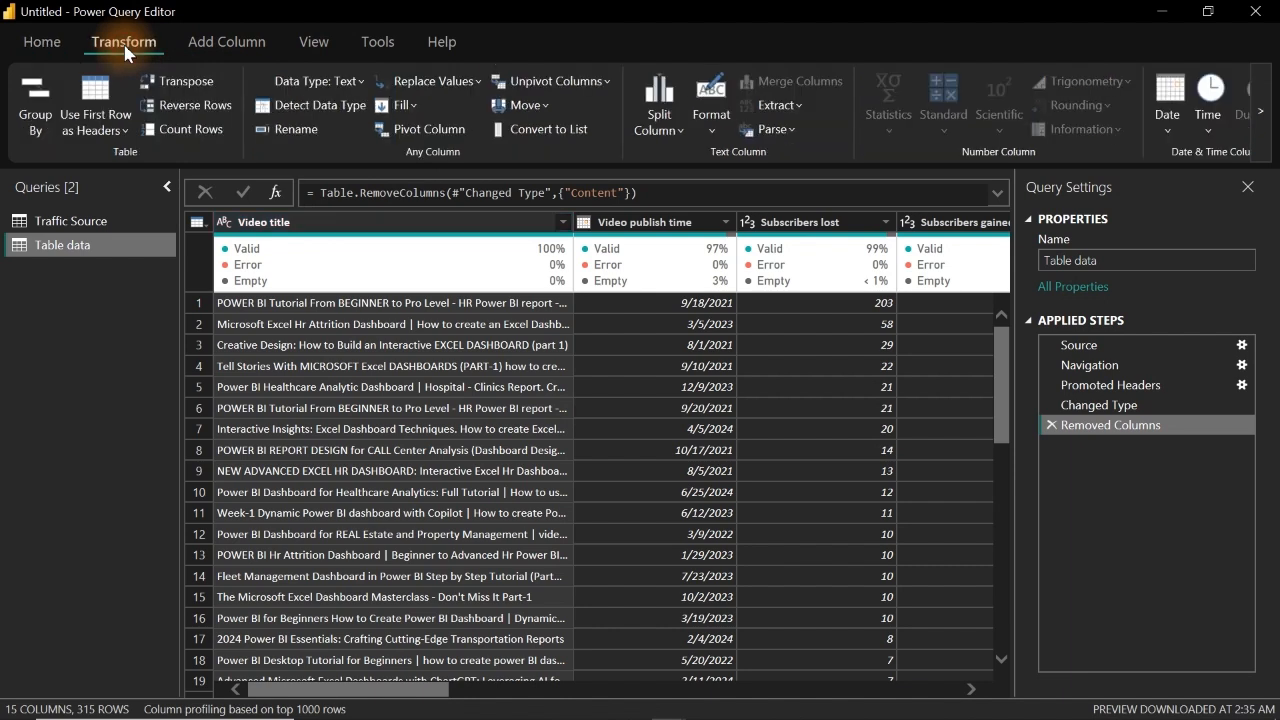
click(713, 130)
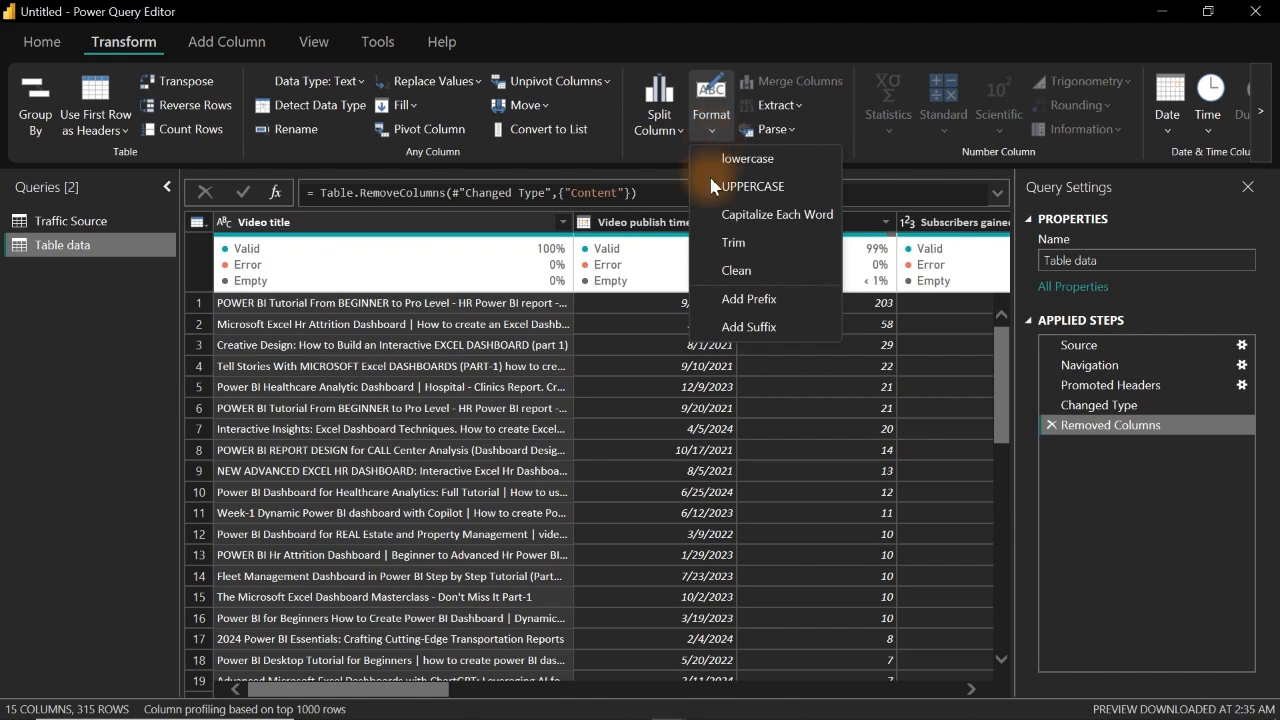
click(777, 214)
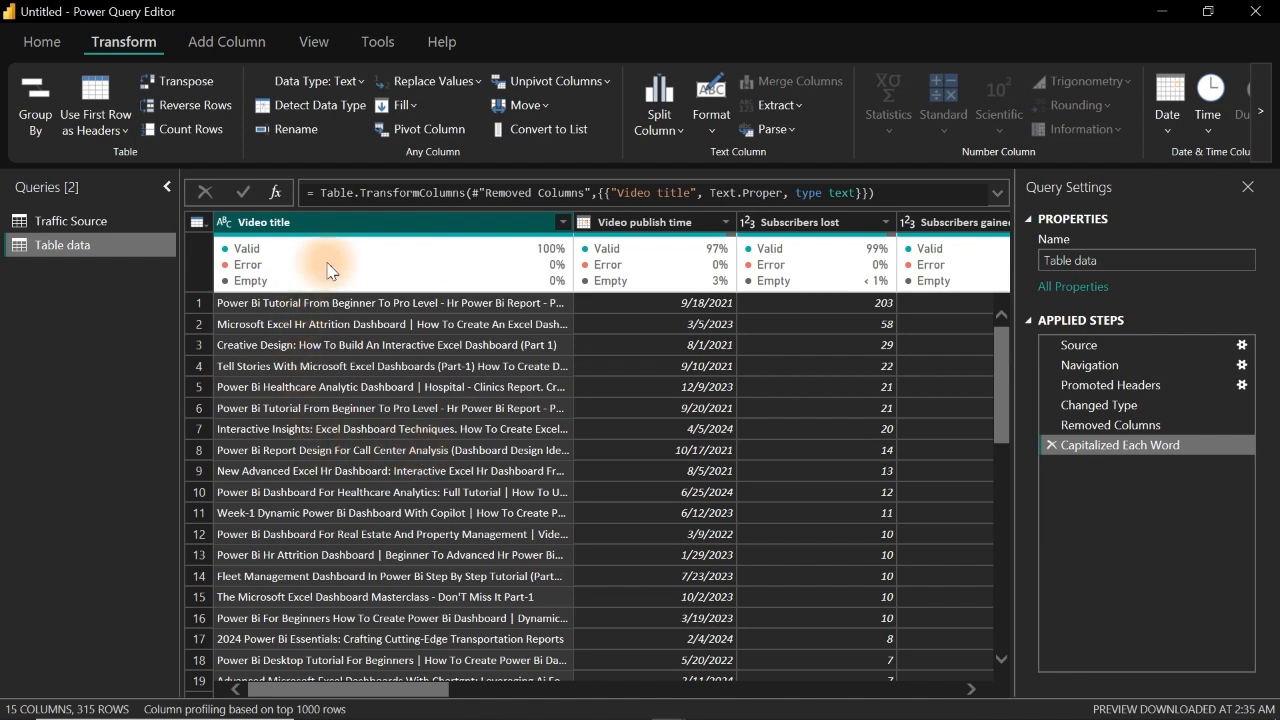
Step: Start a conditional column in the video data table and name it Video Type
click(217, 44)
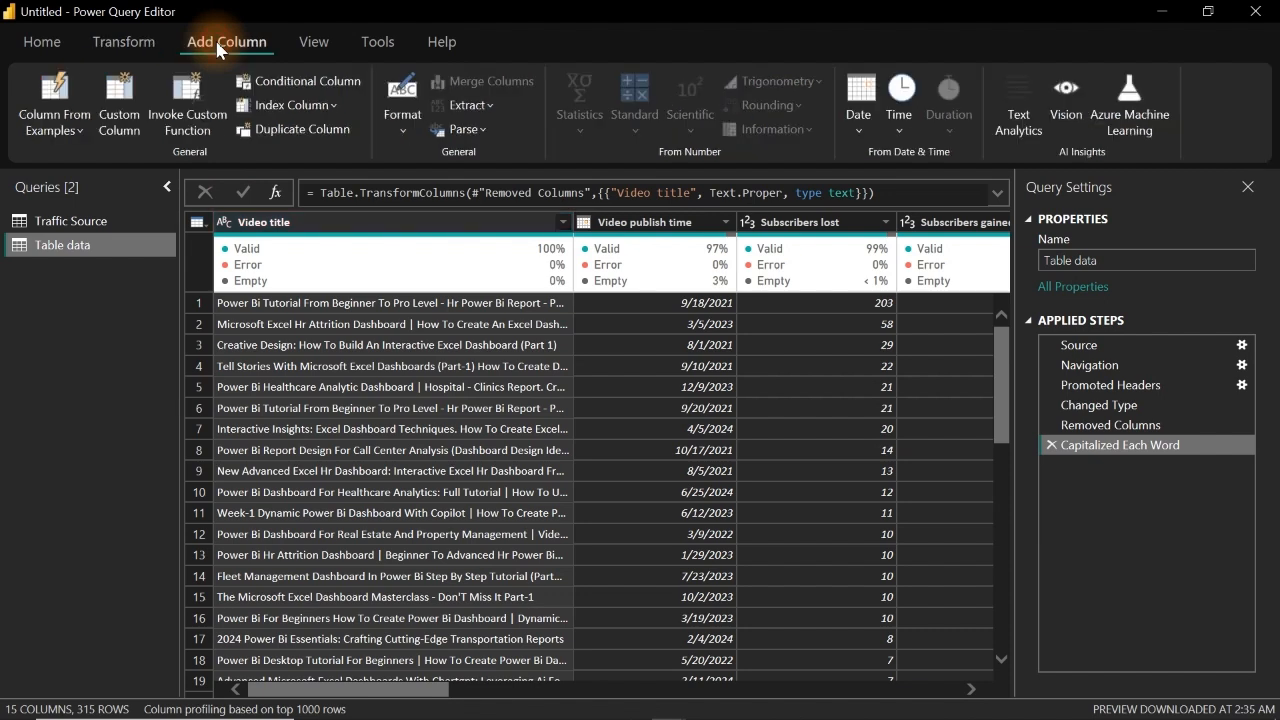
click(300, 88)
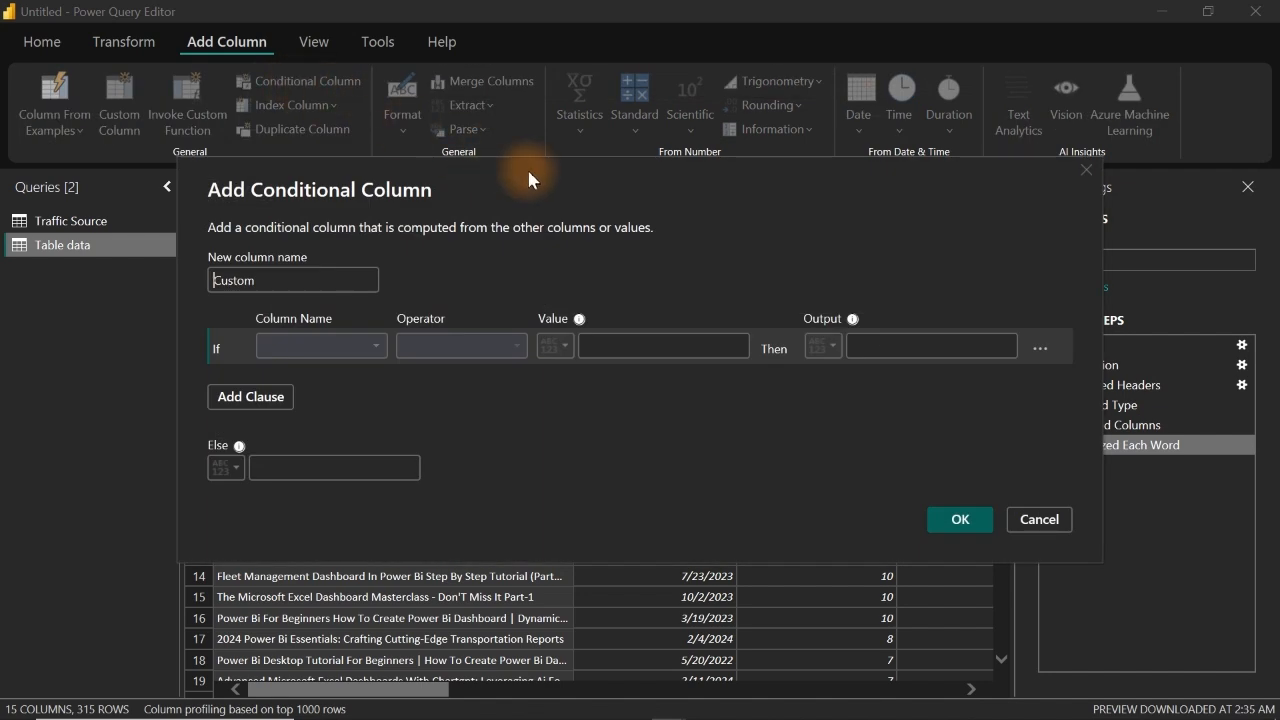
drag(680, 190, 796, 190)
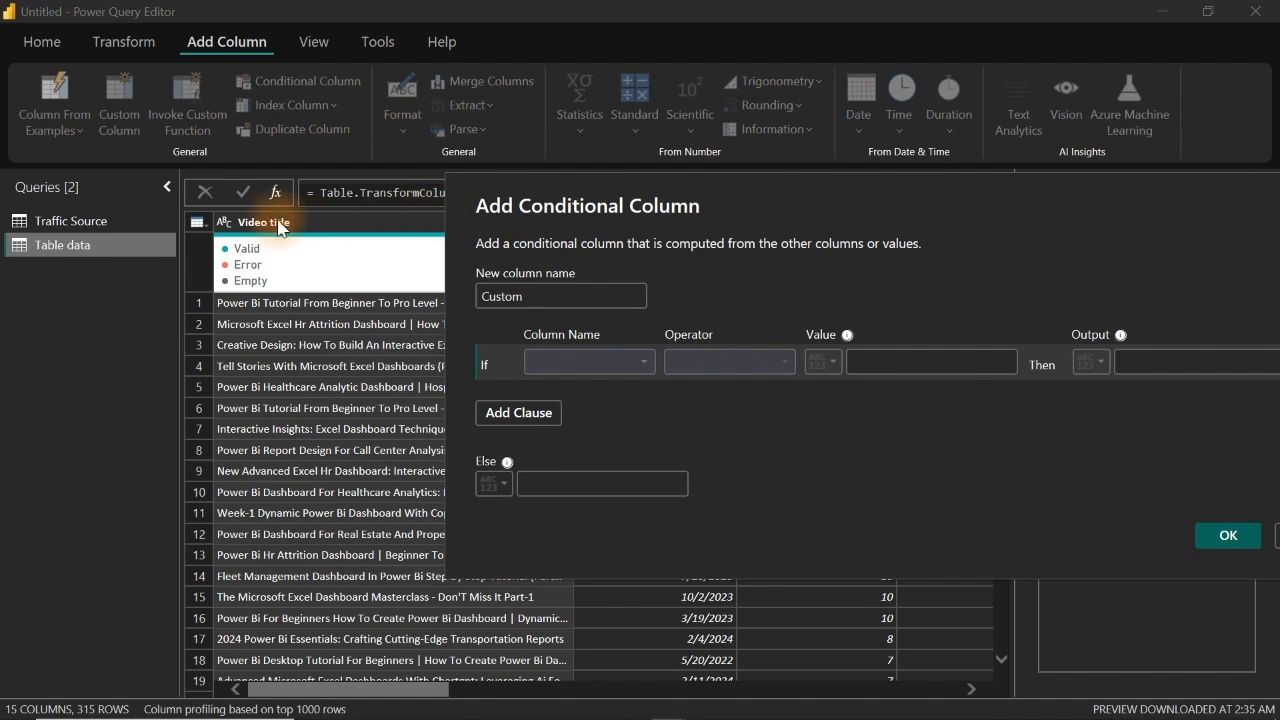
click(561, 292)
drag(561, 290, 420, 303)
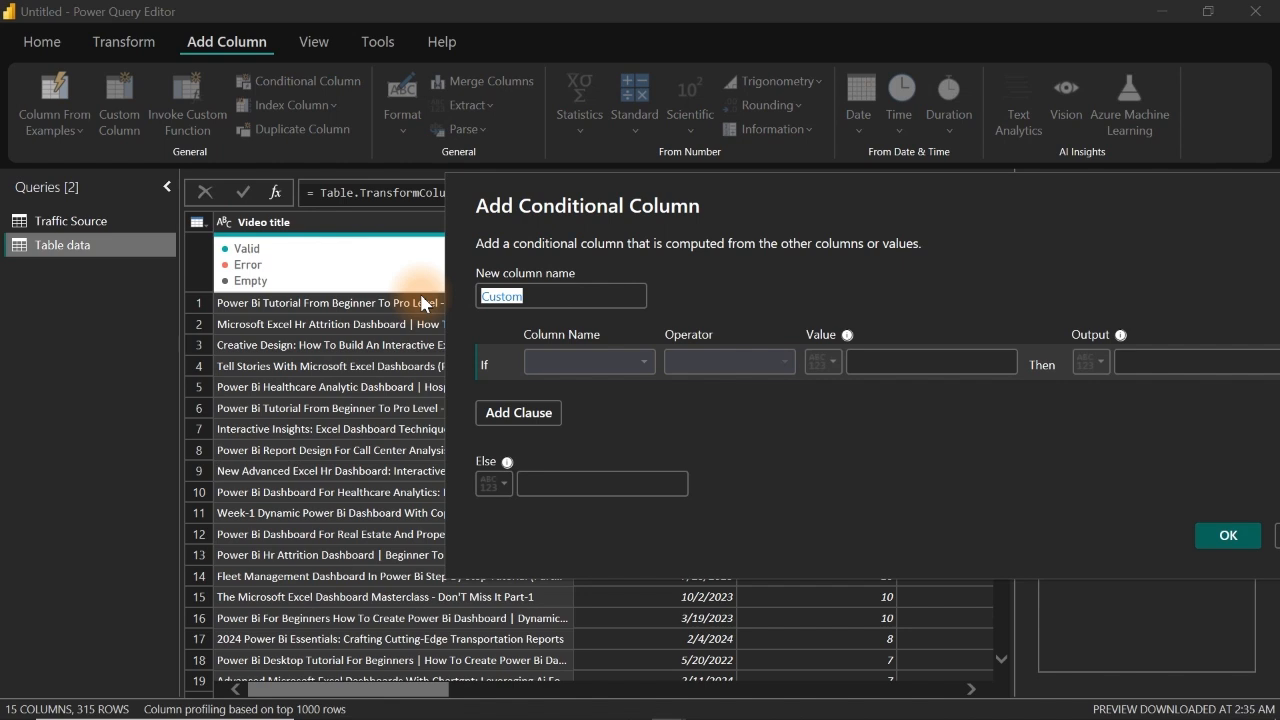
text(Vidwo)
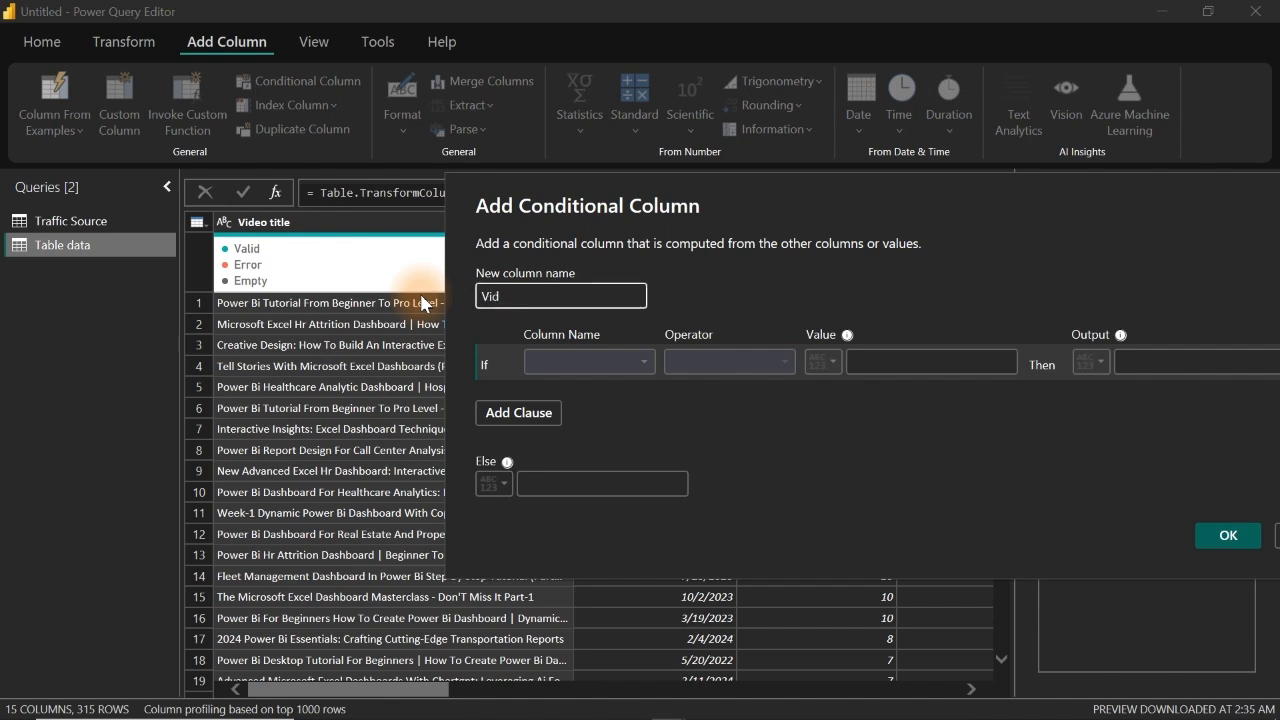
key(BackSpace)
key(BackSpace)
text(eo Tp)
key(BackSpace)
text(ype)
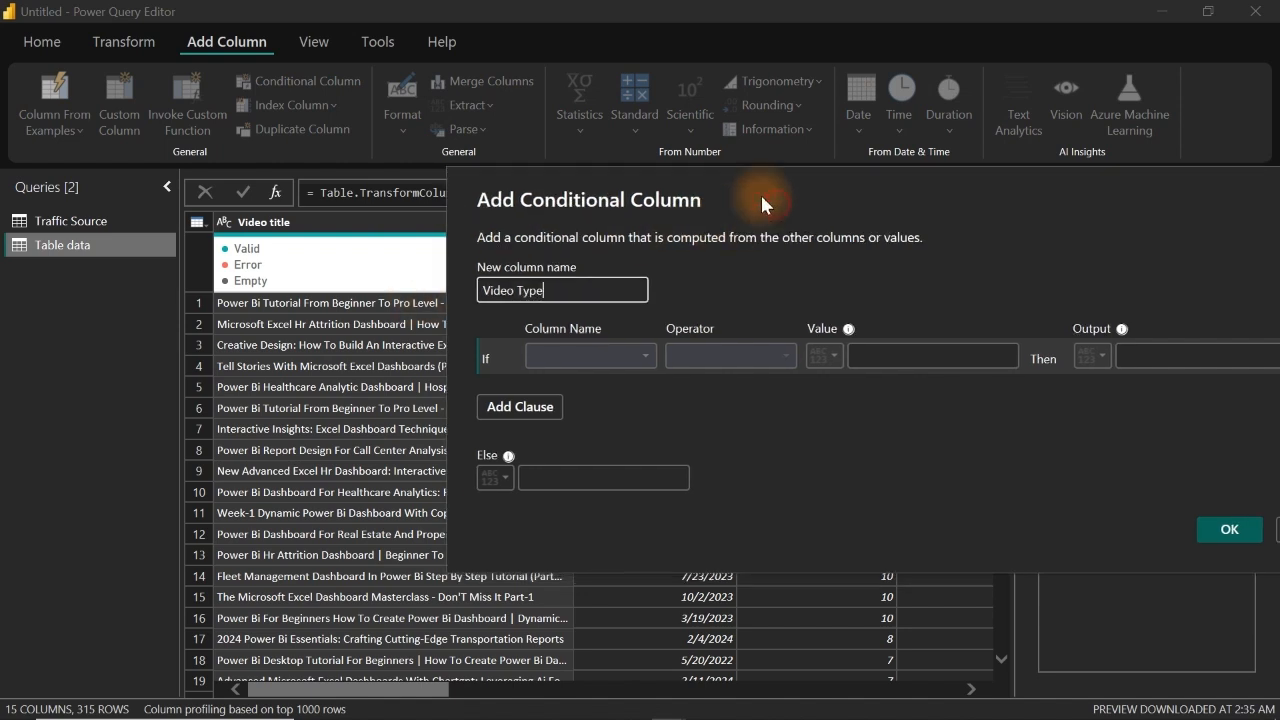
Step: Set the first condition to output Excel Post when Video title contains Excel
drag(760, 192, 567, 186)
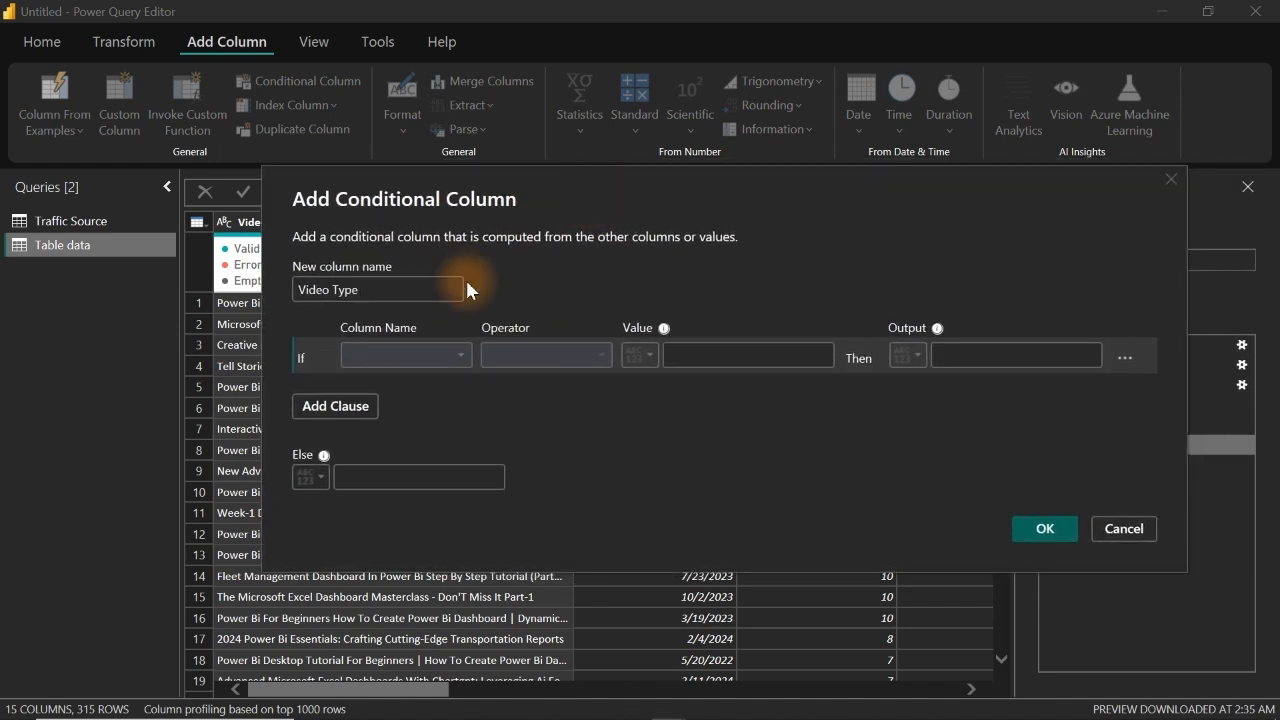
click(409, 355)
click(394, 372)
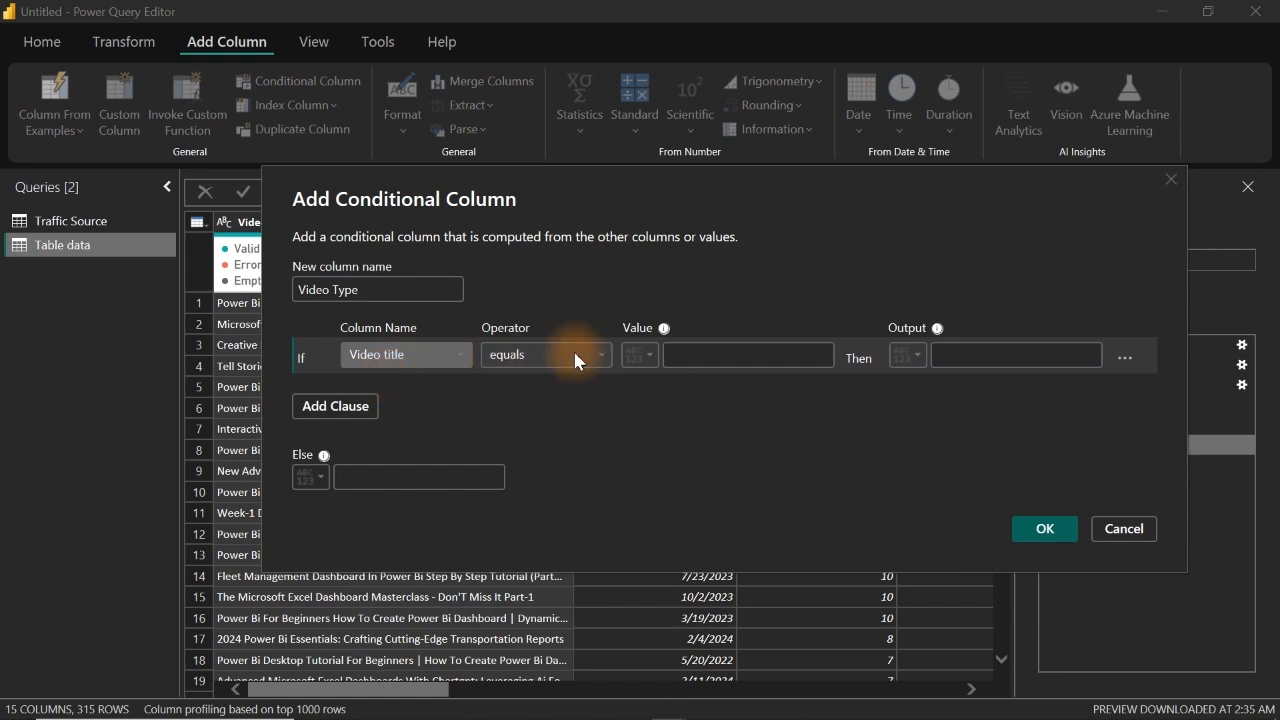
click(587, 354)
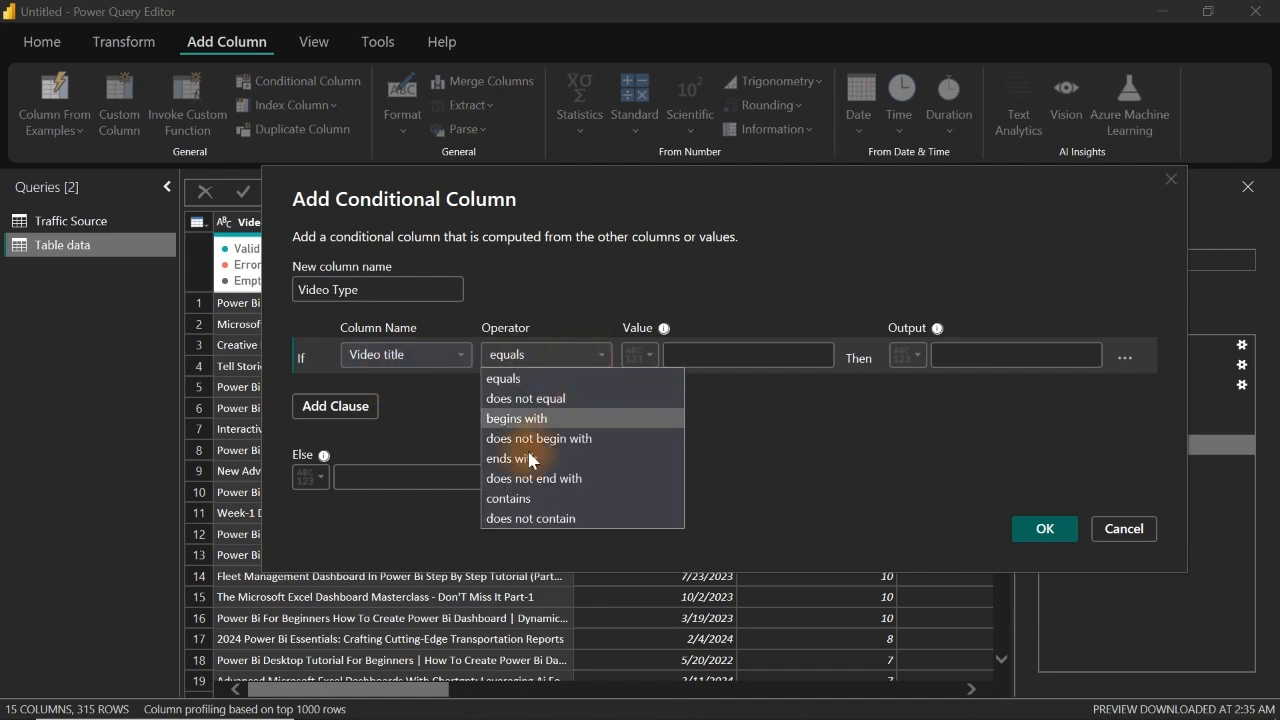
click(540, 498)
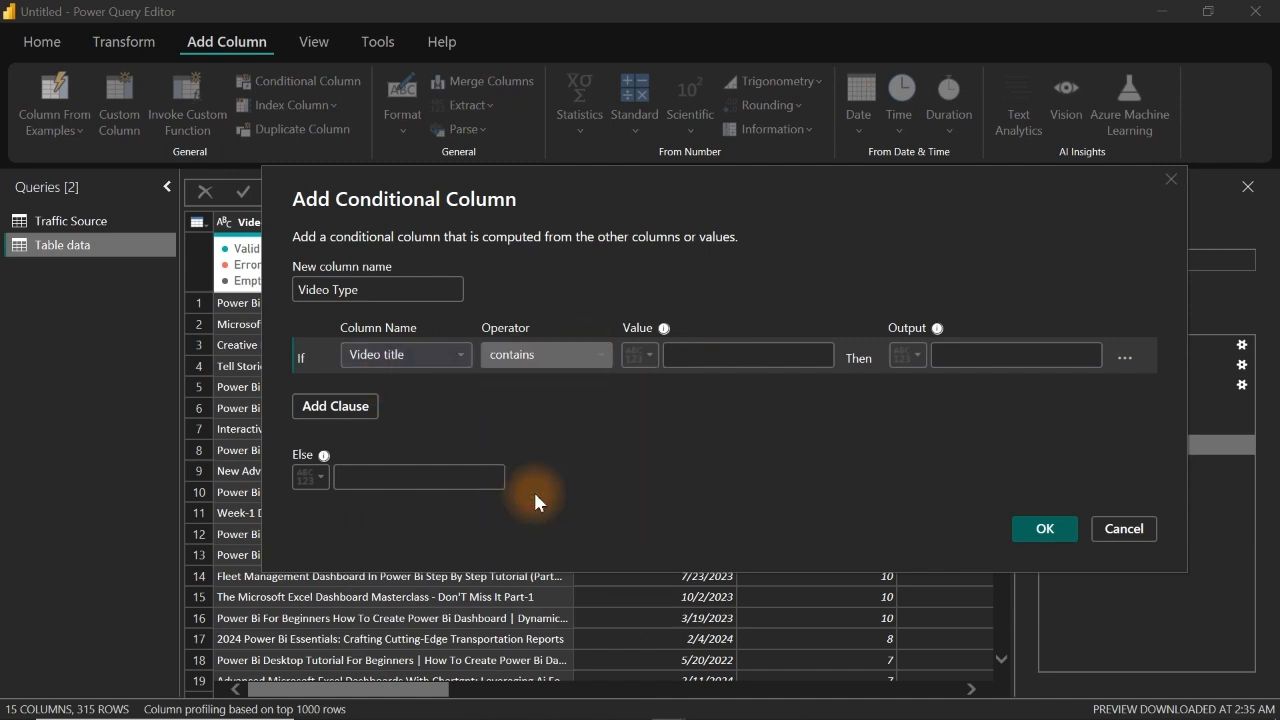
click(704, 355)
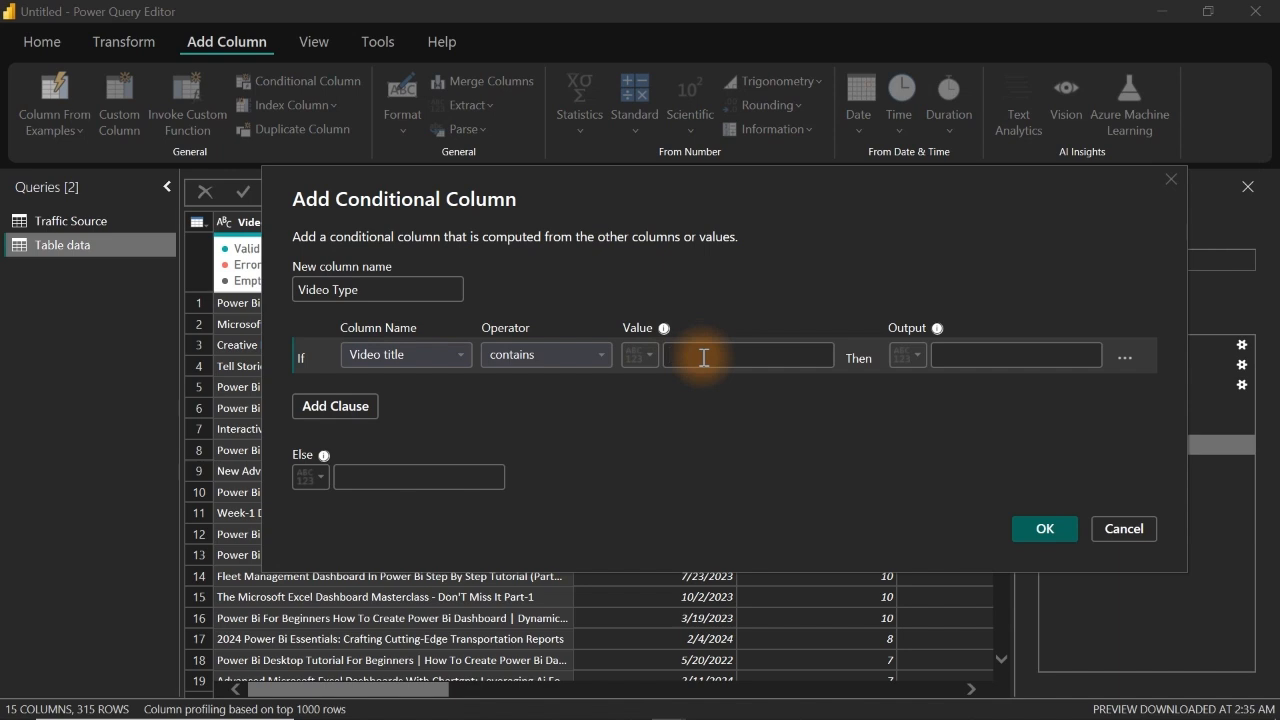
text(Excel)
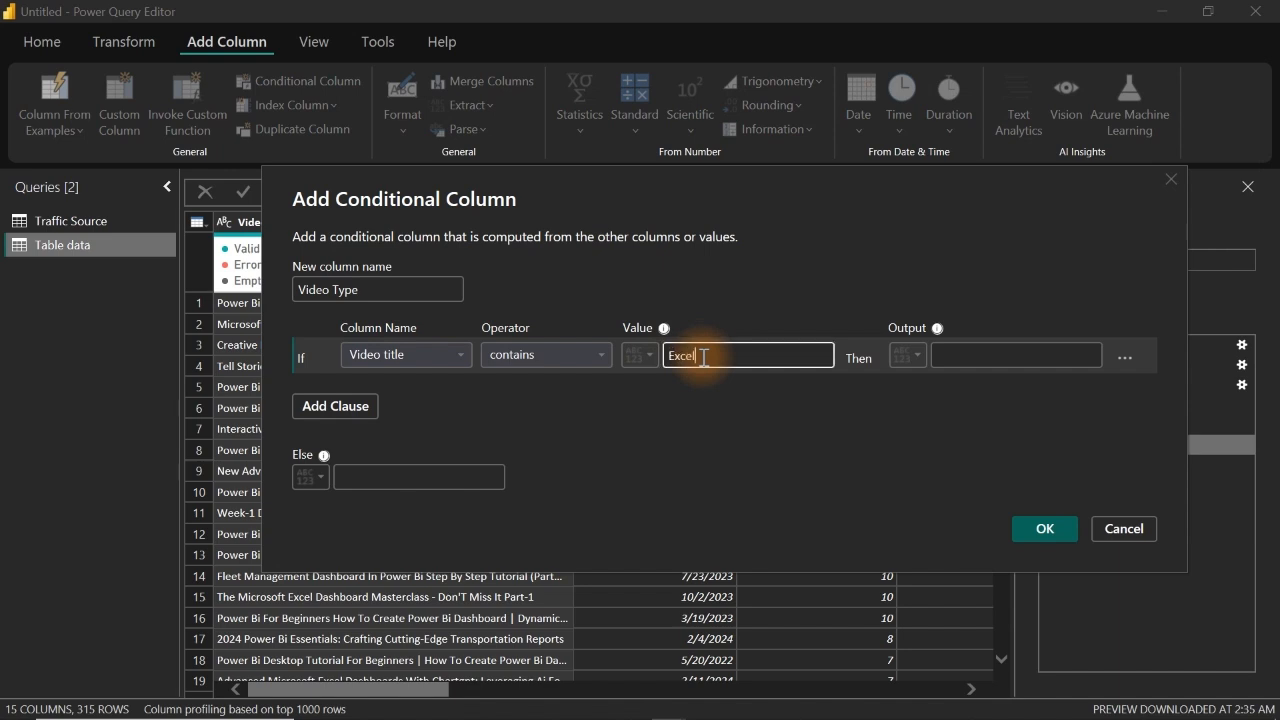
click(951, 357)
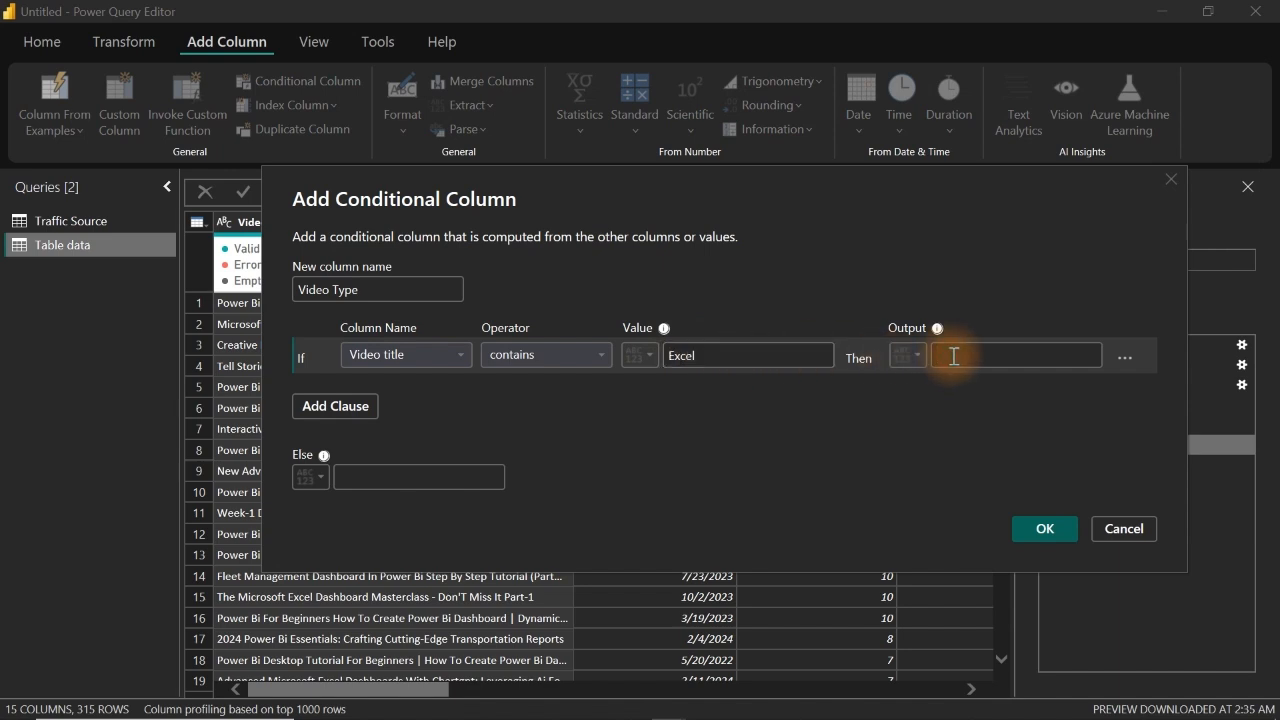
text(Excel Post)
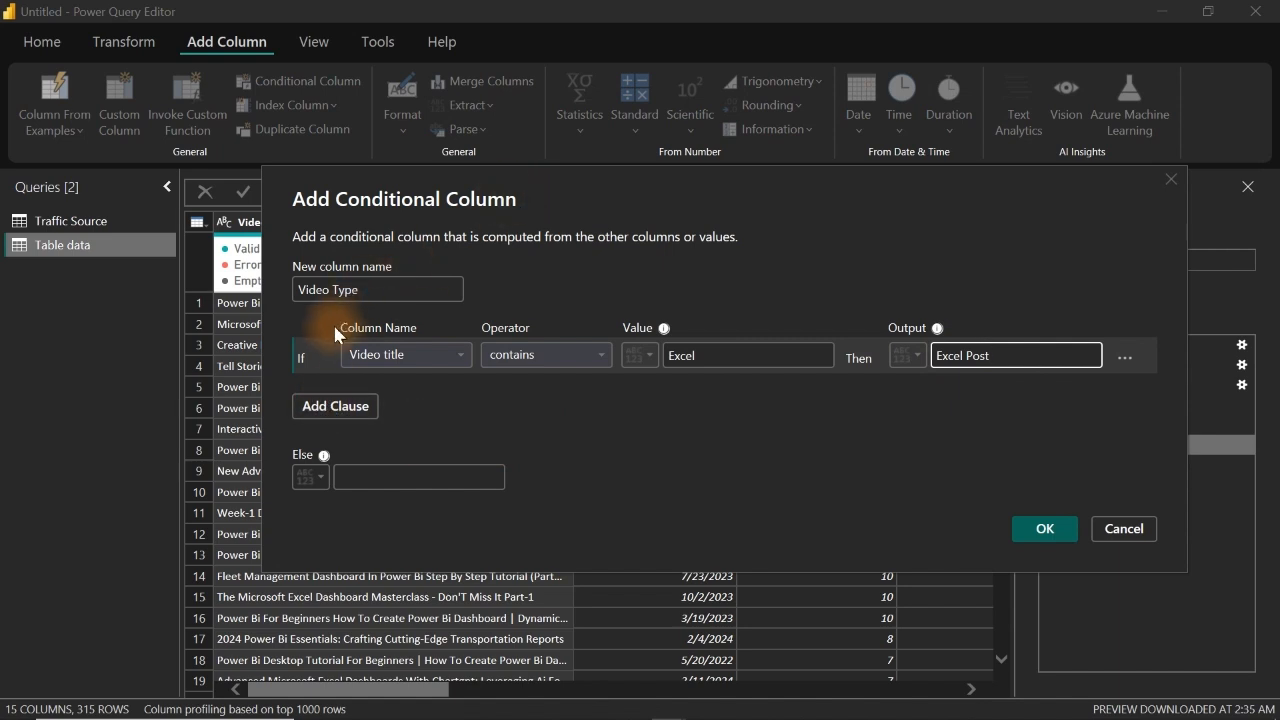
Step: Add an Else If clause that outputs Excel Post when Video title contains Microsoft Excel
click(355, 407)
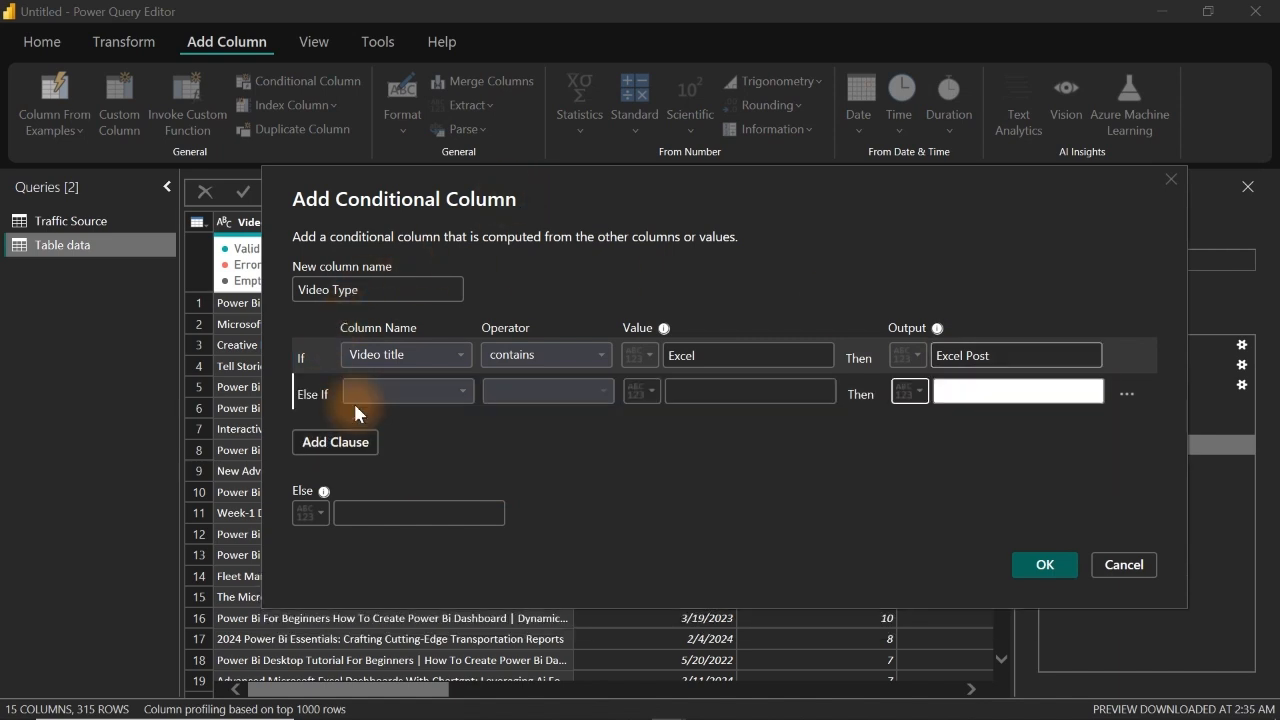
click(420, 390)
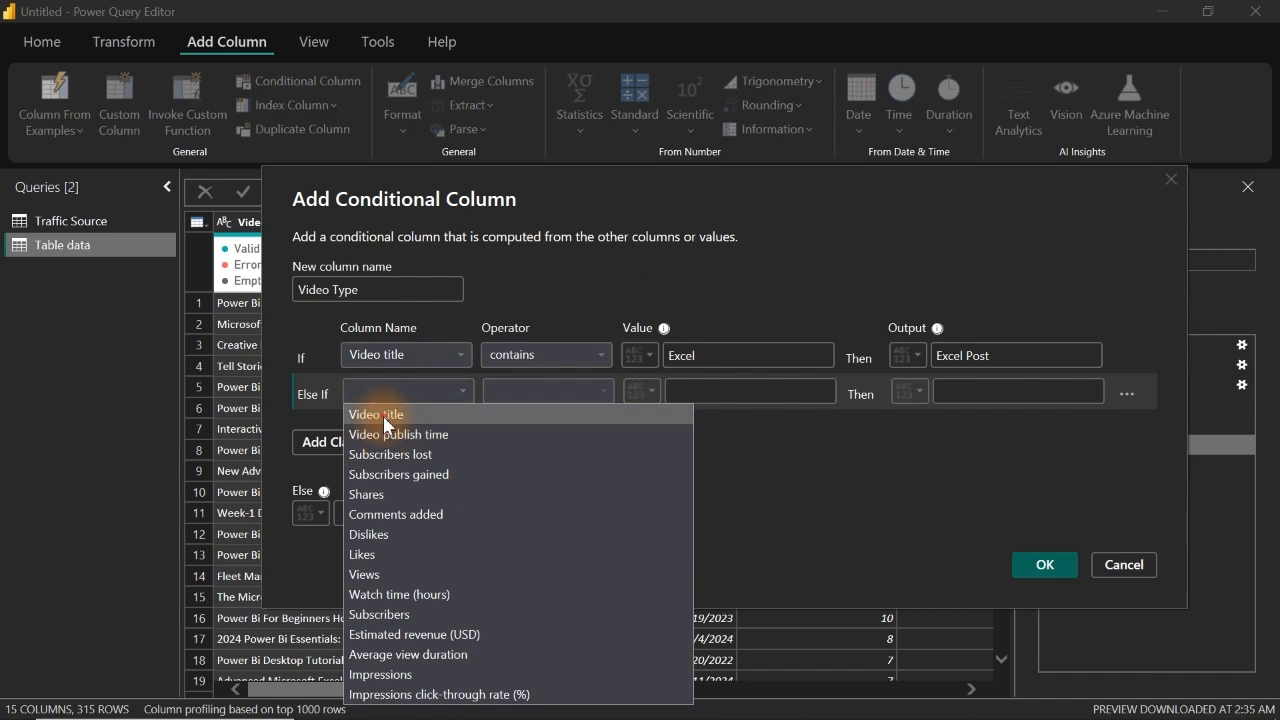
click(385, 416)
click(546, 392)
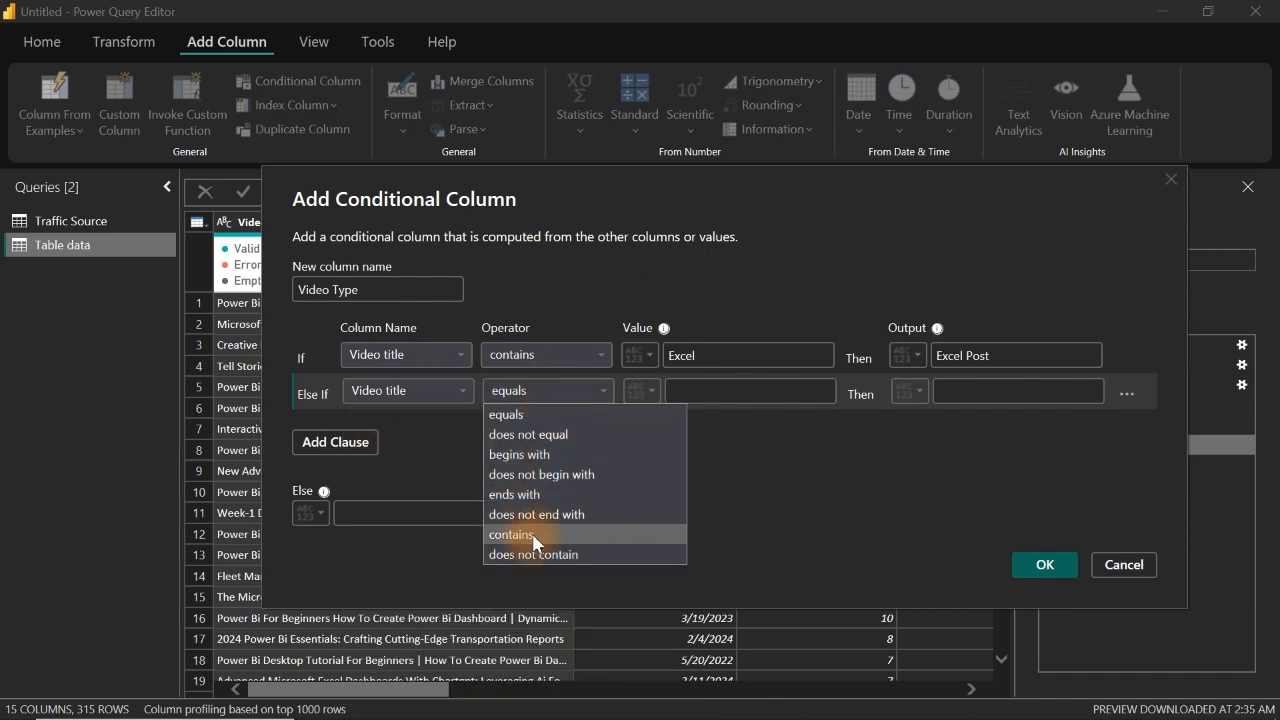
click(535, 536)
click(771, 391)
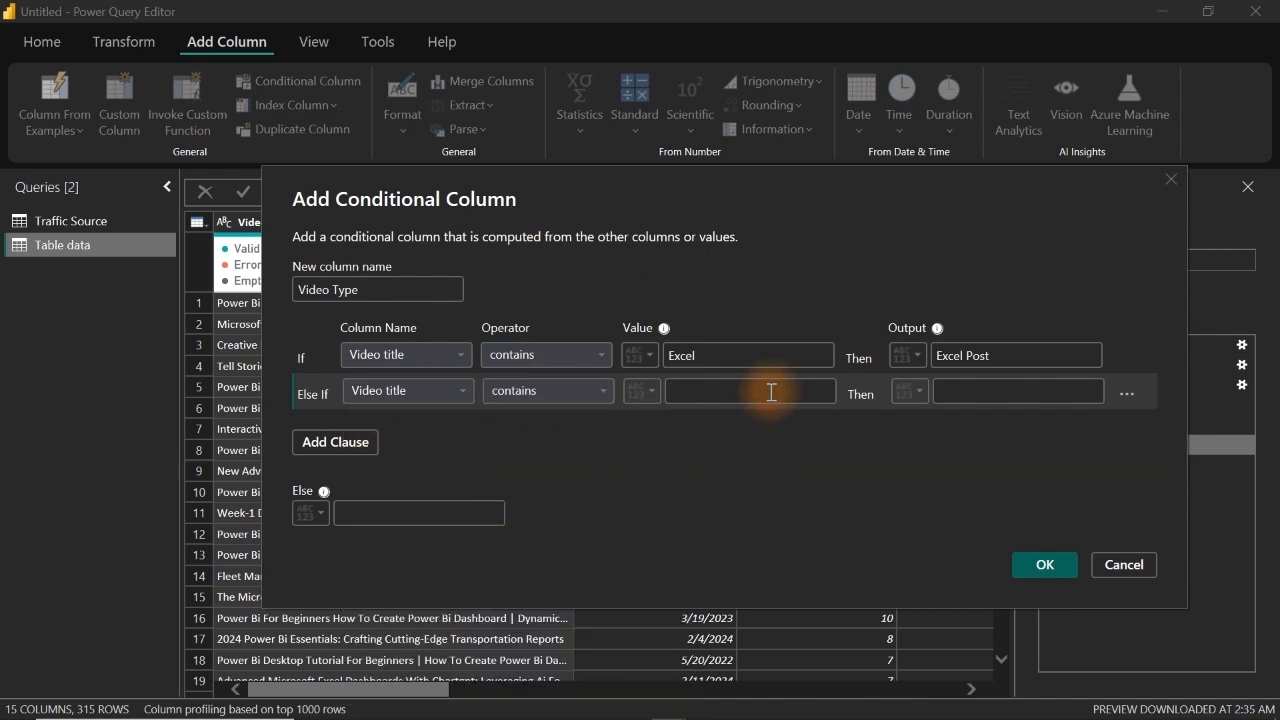
text(Micro)
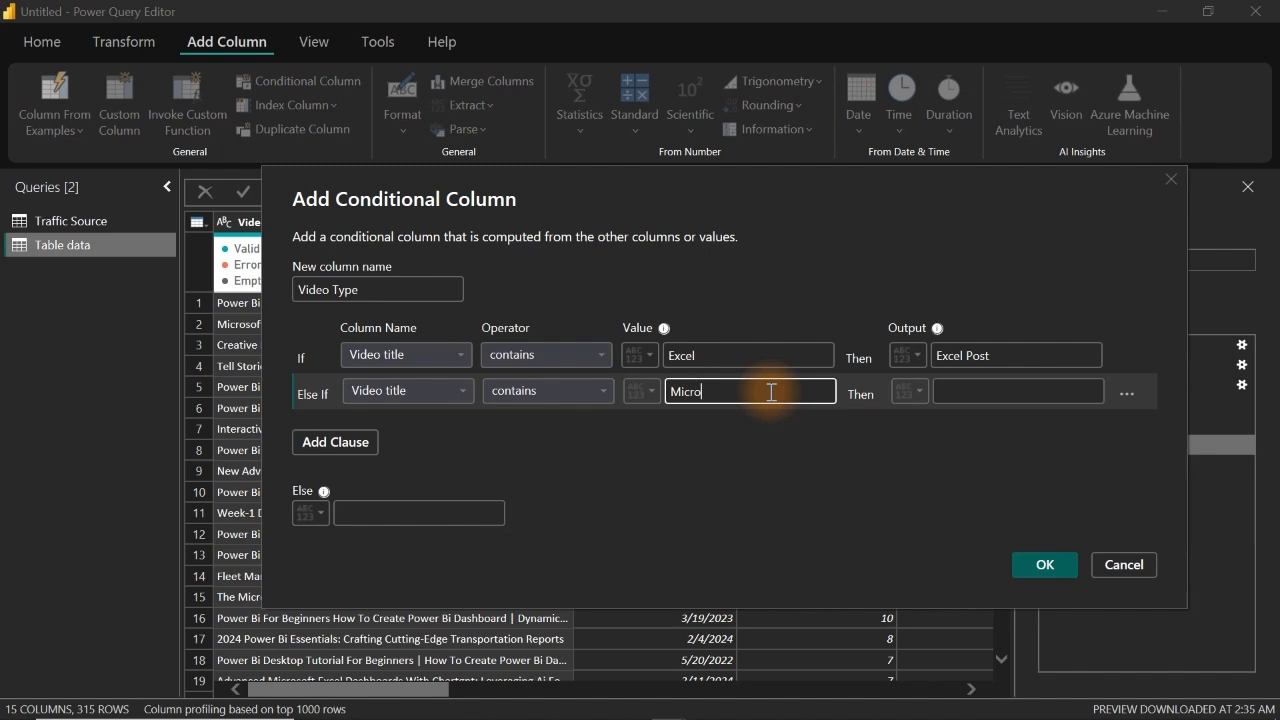
text(soft Excel)
click(997, 392)
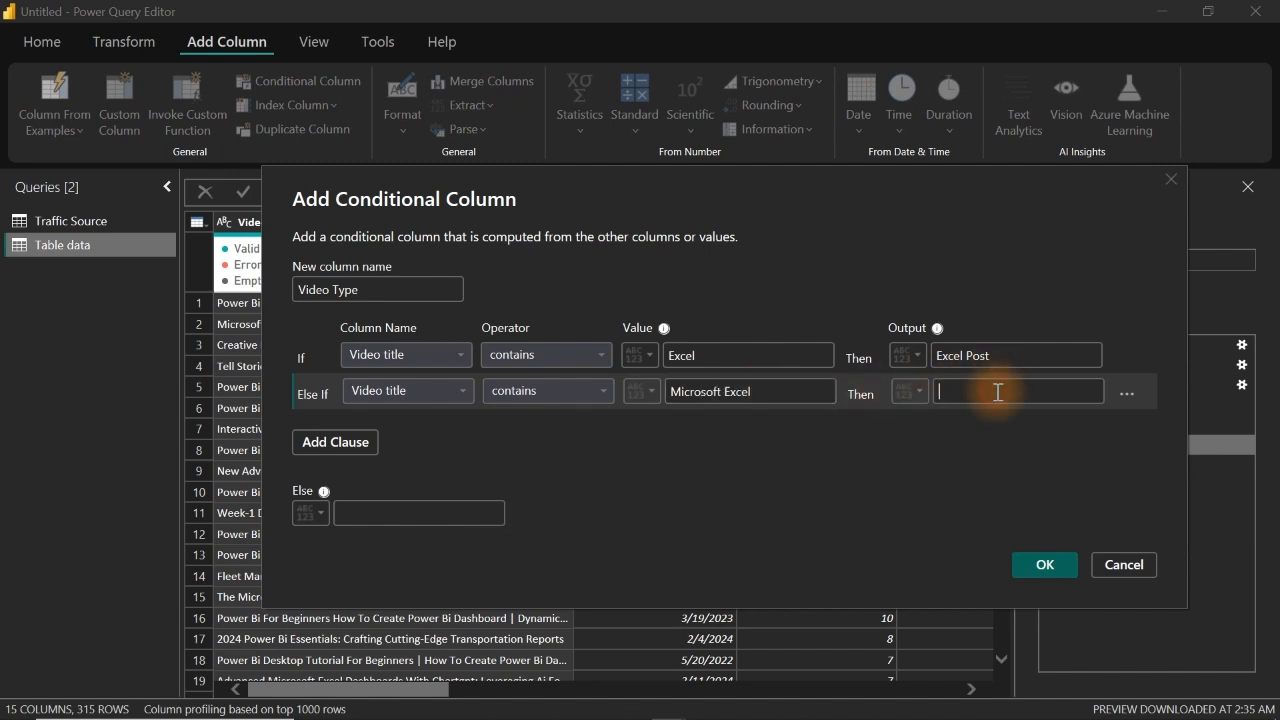
text(Excel Post)
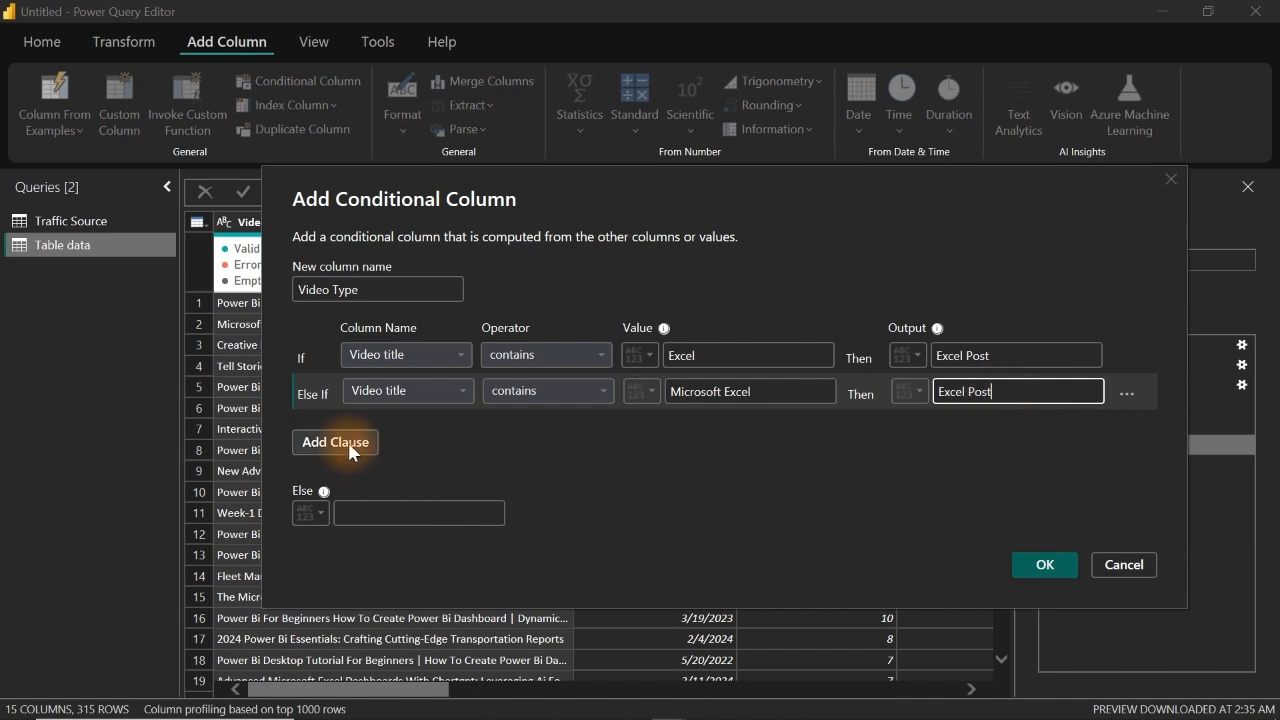
Step: Add another Else If clause that outputs Excel Post when Video title contains Ms Excel
mouse_move(528, 197)
mouse_down()
mouse_move(687, 190)
mouse_move(520, 194)
mouse_up()
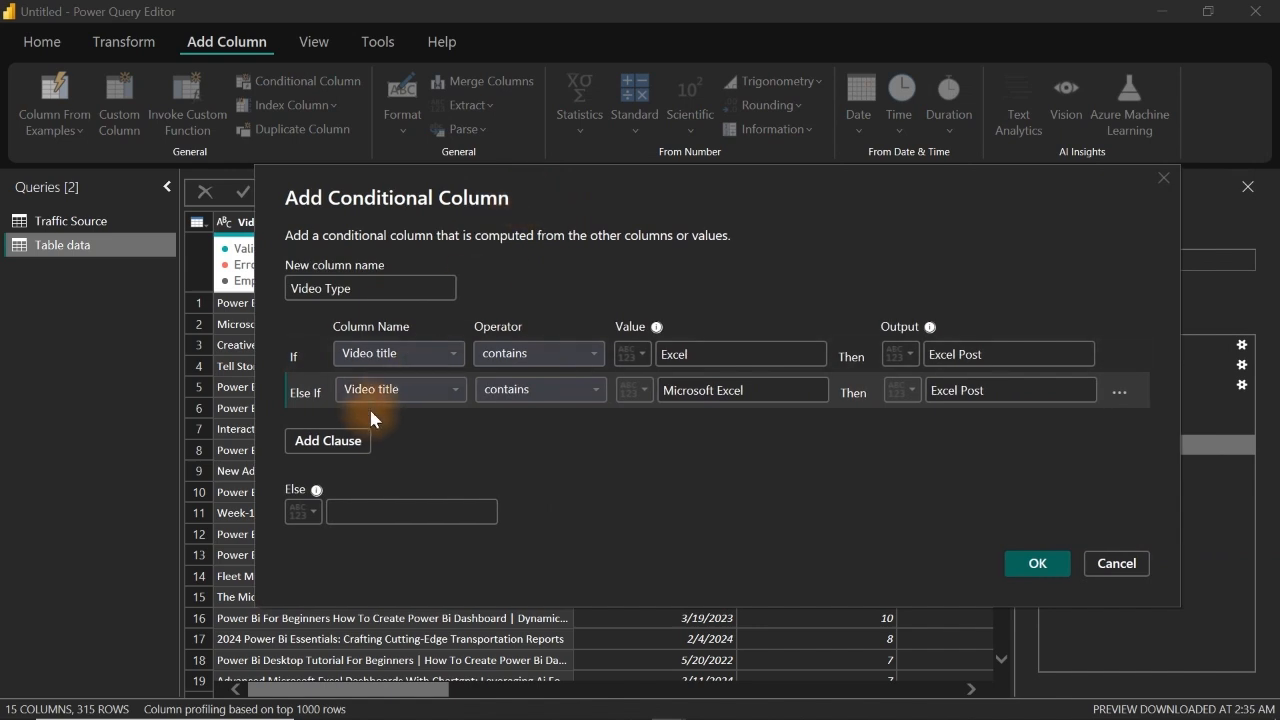
click(345, 442)
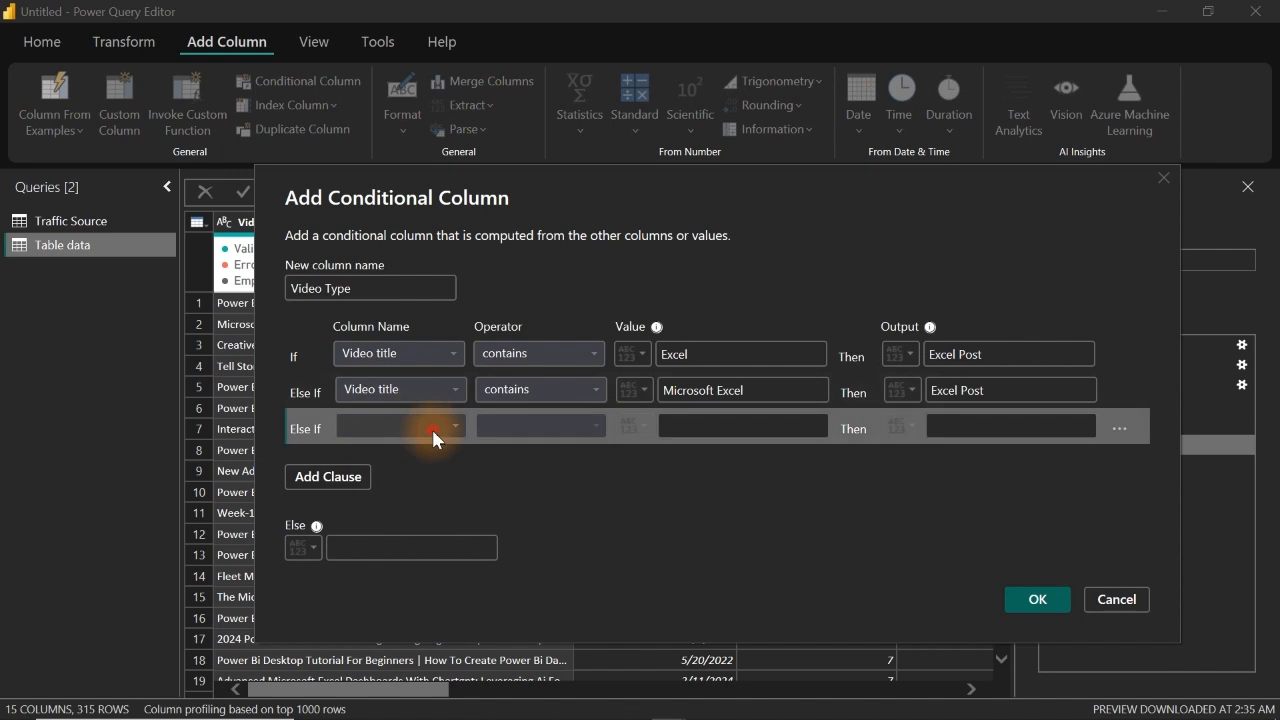
click(432, 428)
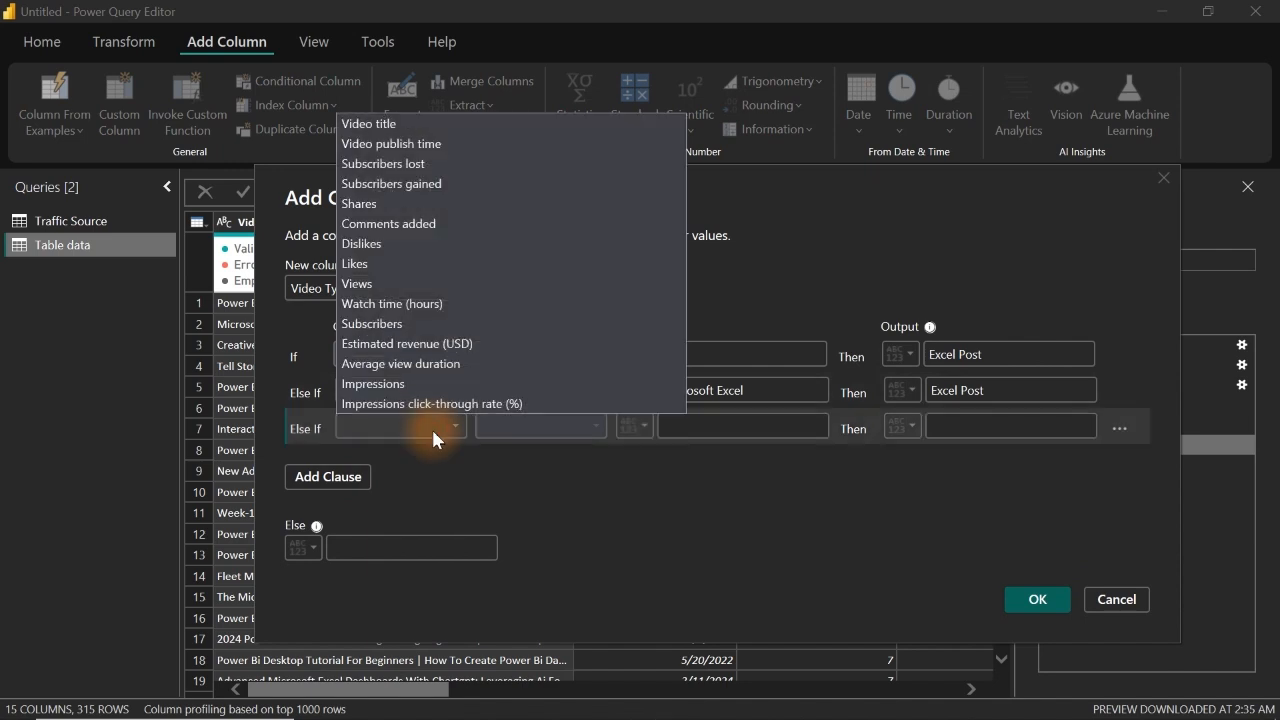
click(409, 125)
click(573, 430)
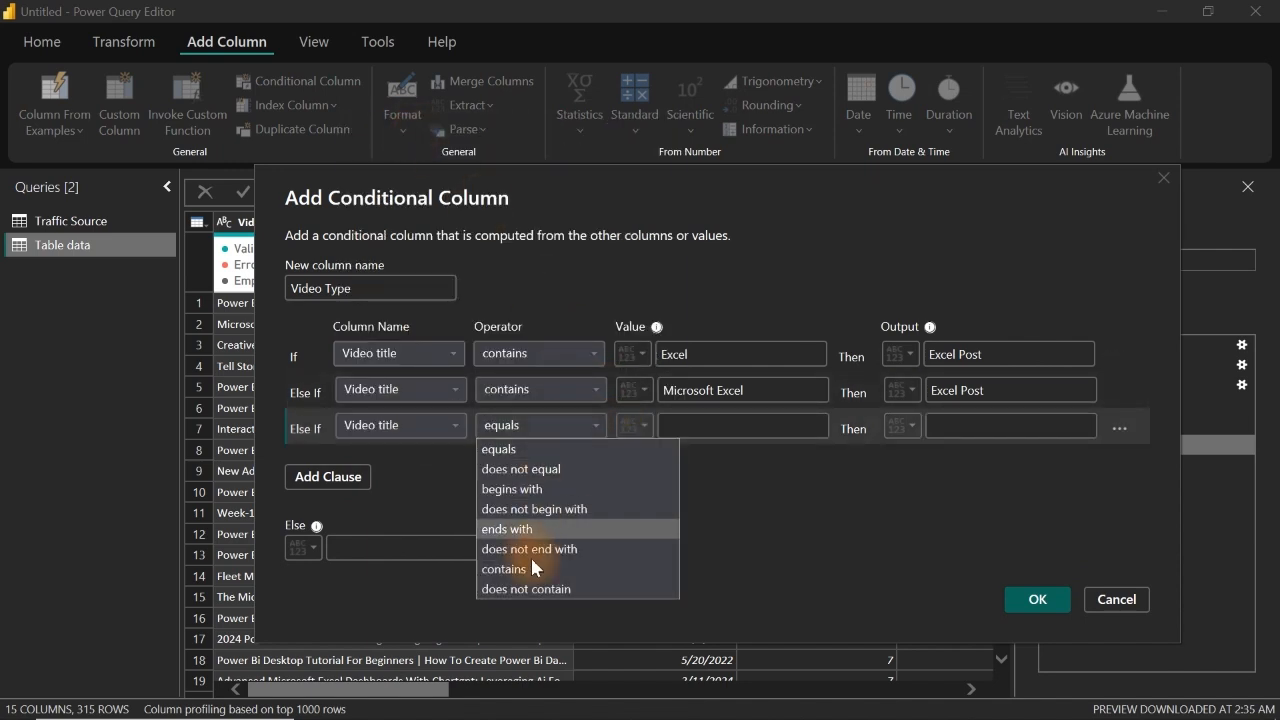
click(528, 566)
click(691, 426)
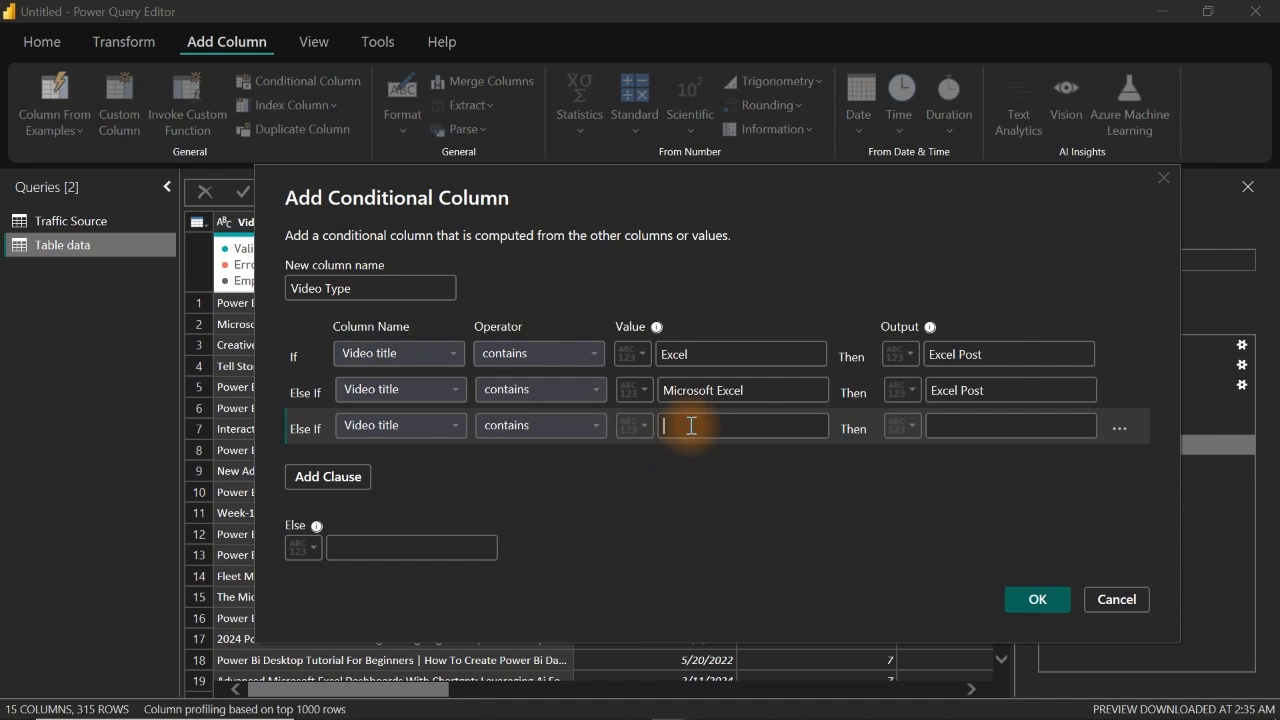
text(Ms Excel)
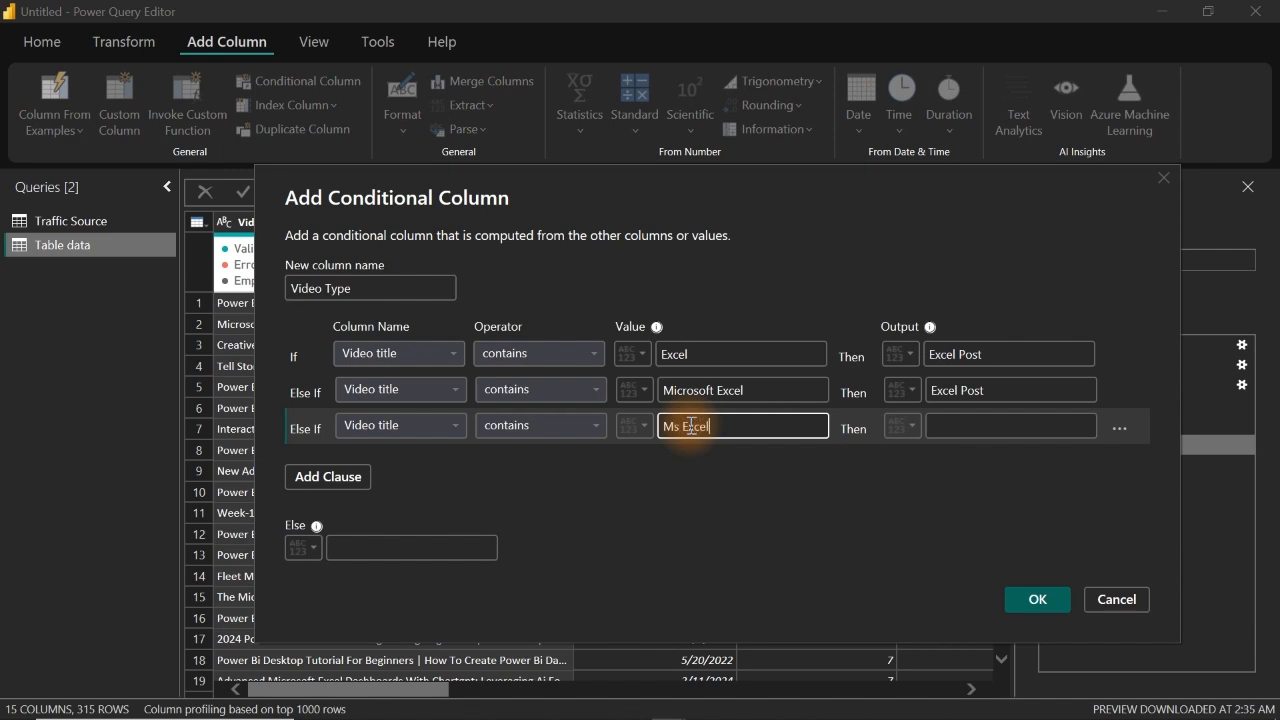
drag(1026, 393, 856, 403)
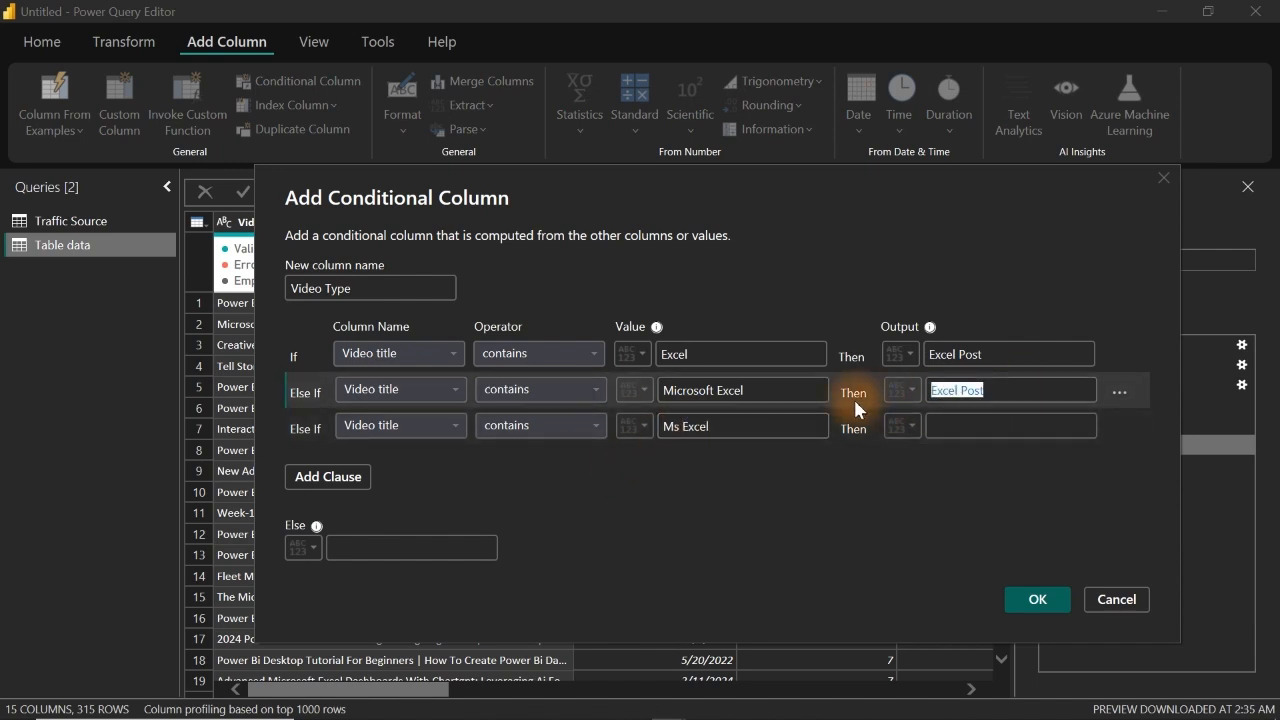
key(ctrl+c)
click(934, 425)
key(ctrl+v)
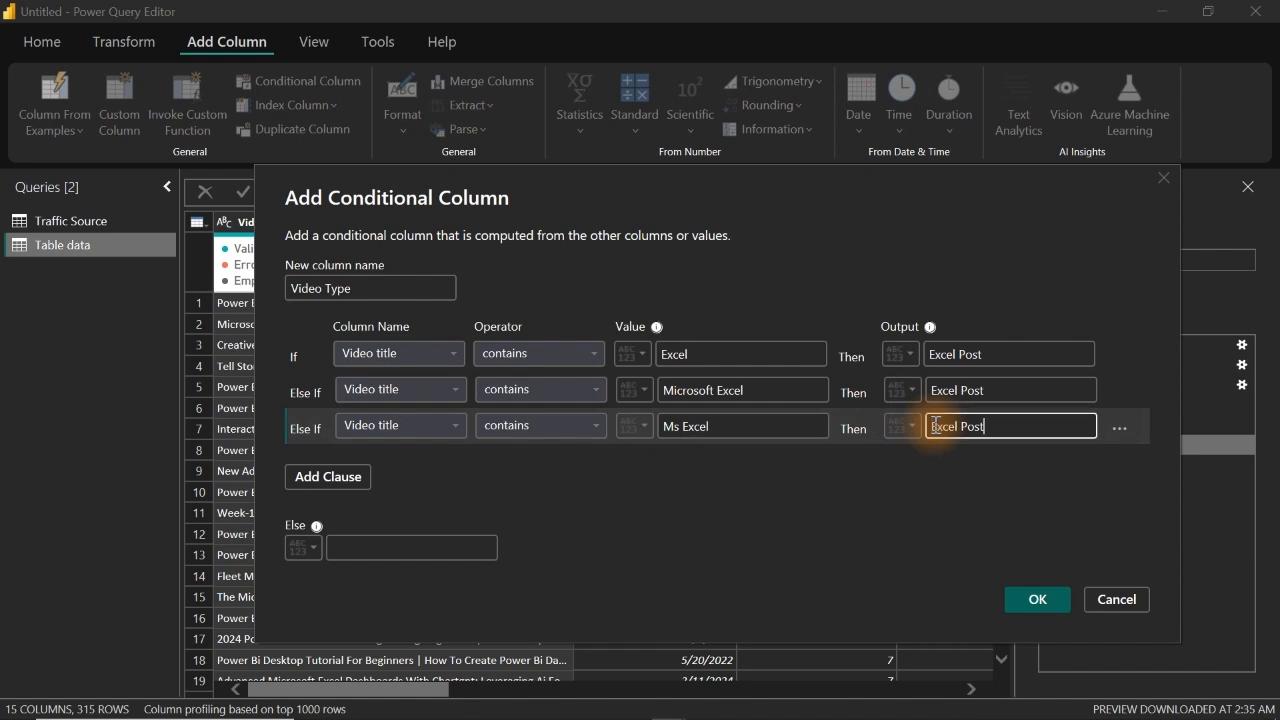
Step: Add an Else If clause that outputs Excel Post when Video title contains Excel Dashboard
click(316, 484)
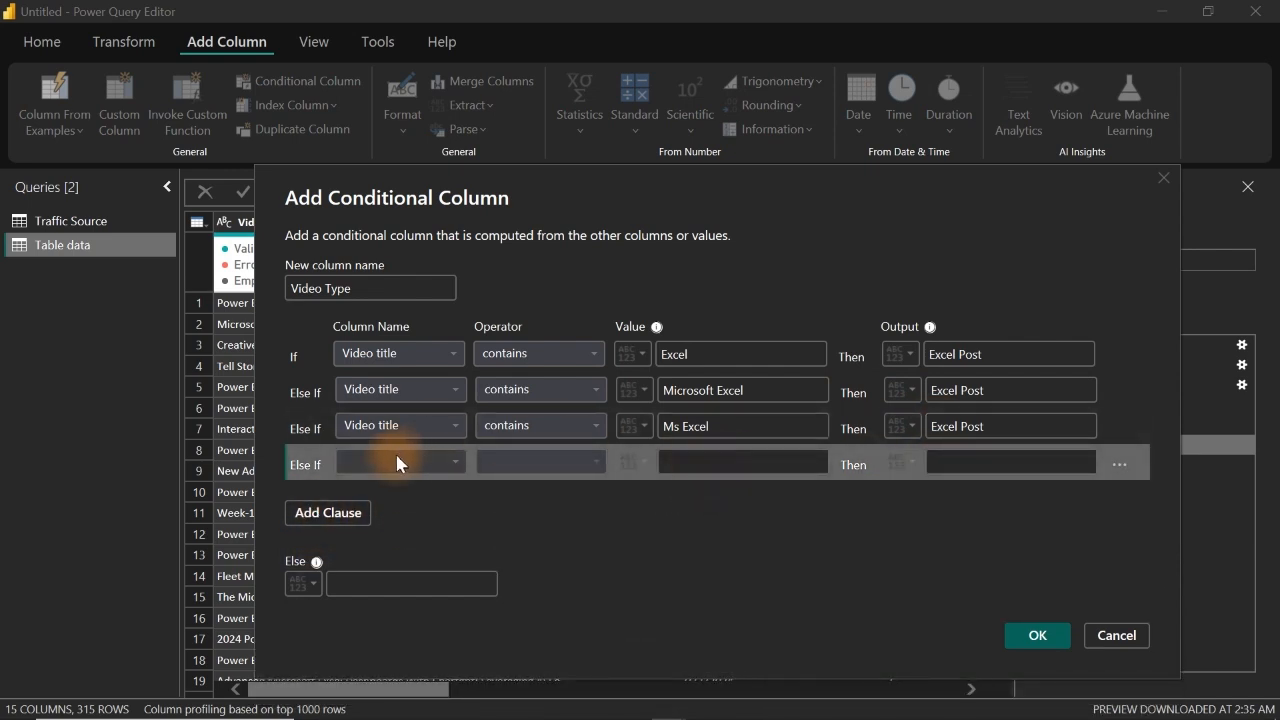
click(397, 463)
click(393, 161)
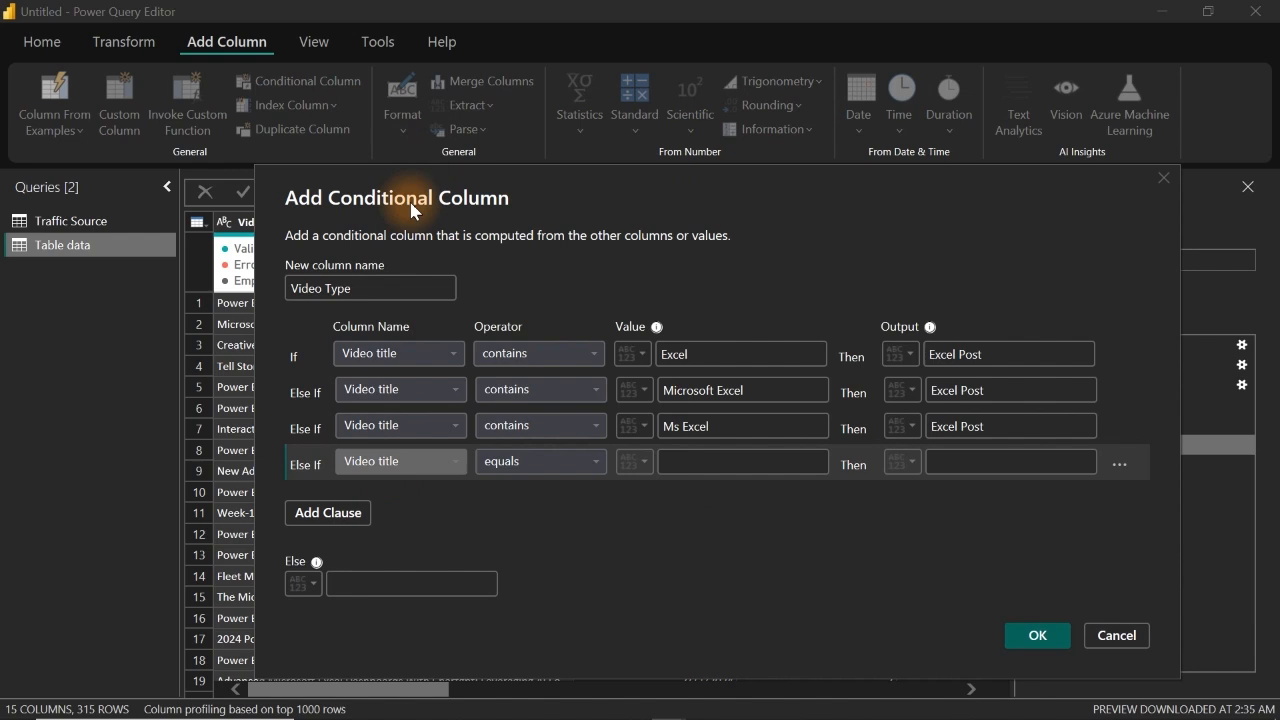
click(511, 456)
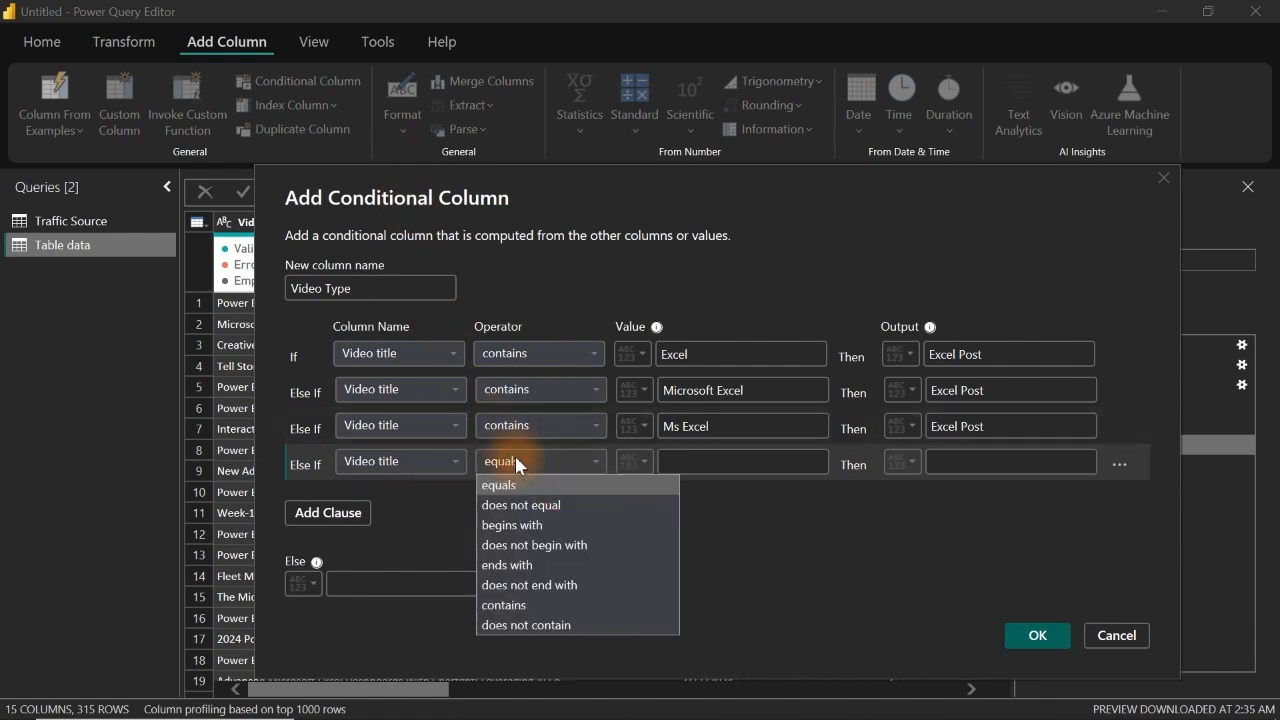
click(528, 605)
click(716, 457)
text(E)
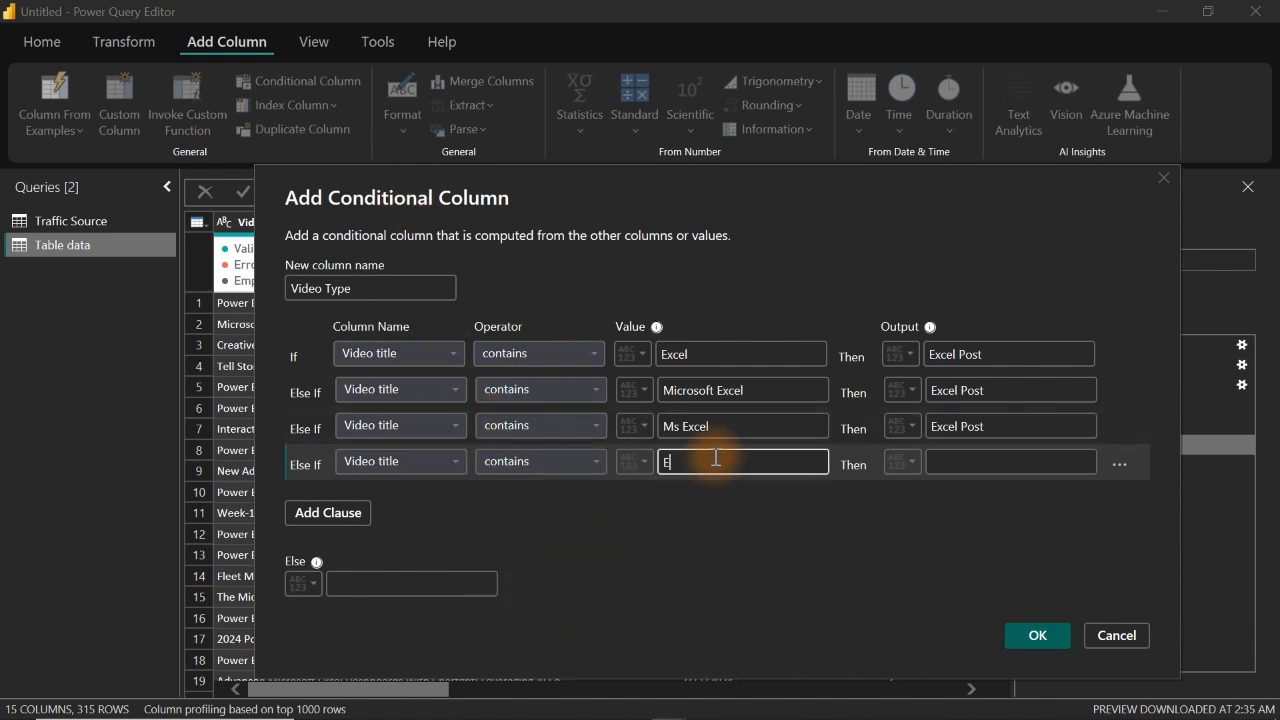
text(xcel Dashboard)
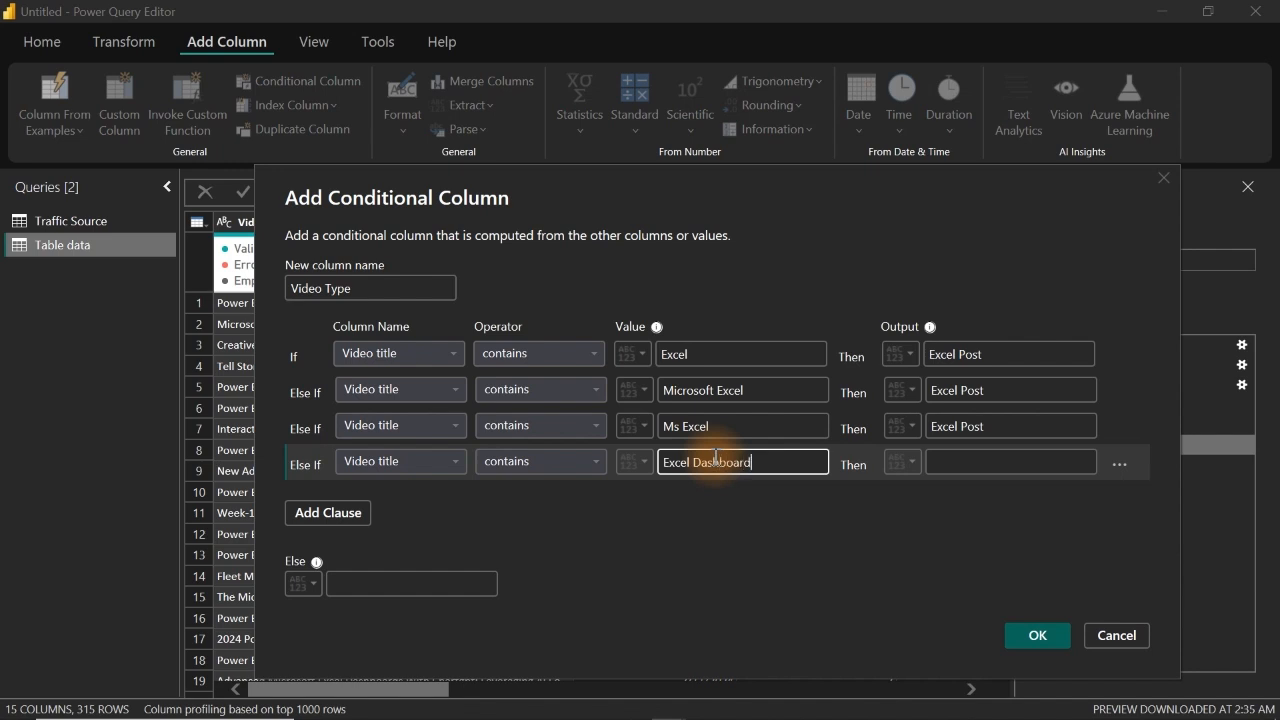
click(986, 461)
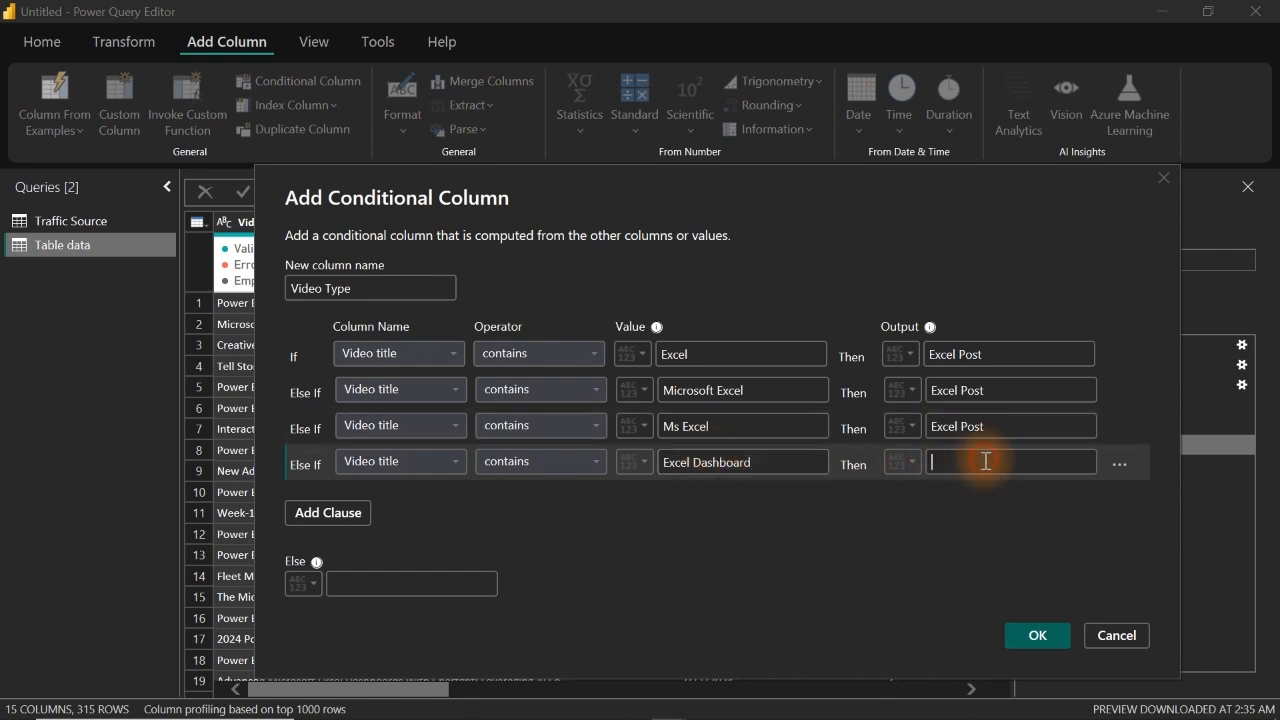
key(ctrl+v)
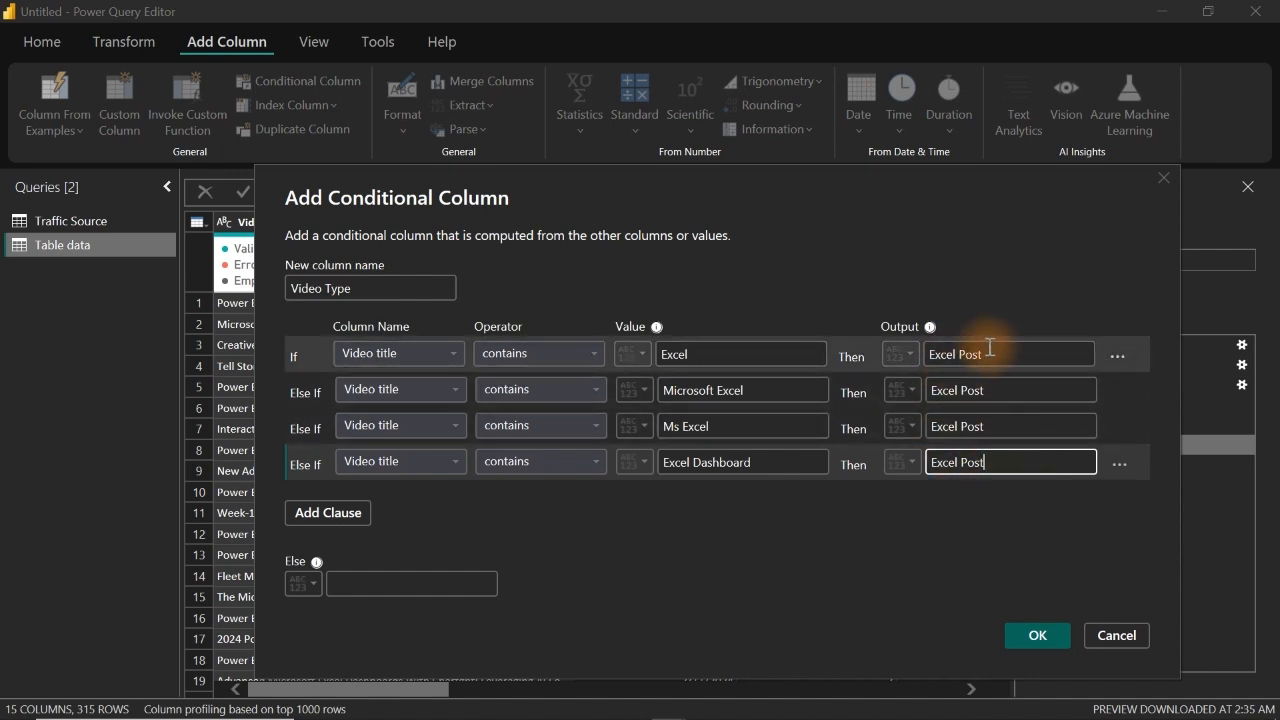
Step: Add an Else If clause that outputs Power BI Post when Video title contains Power Bi
click(328, 512)
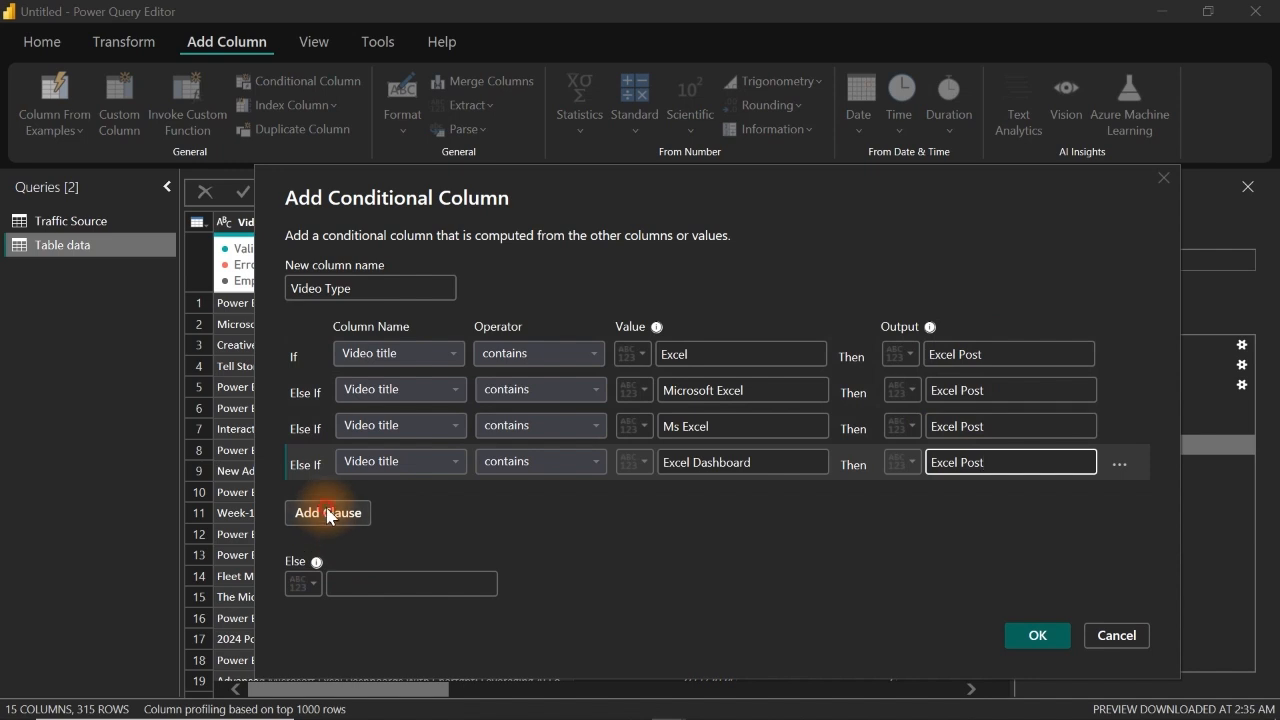
click(429, 497)
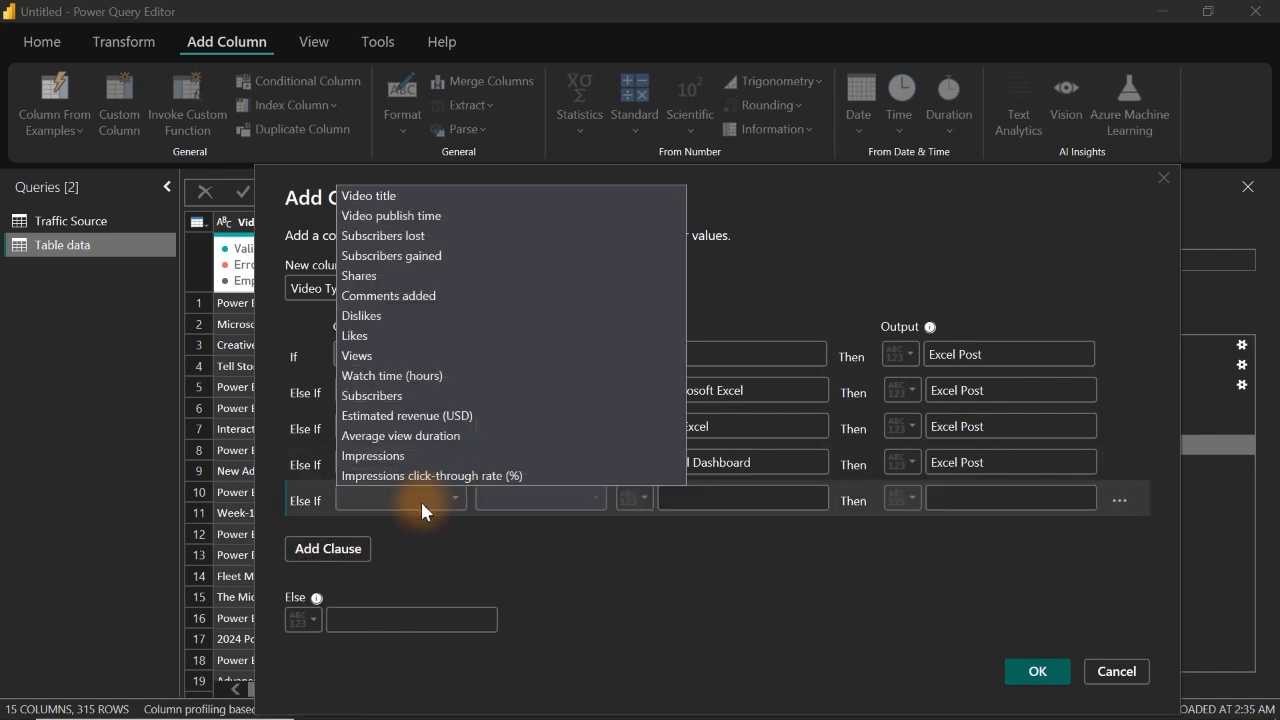
click(423, 195)
click(551, 497)
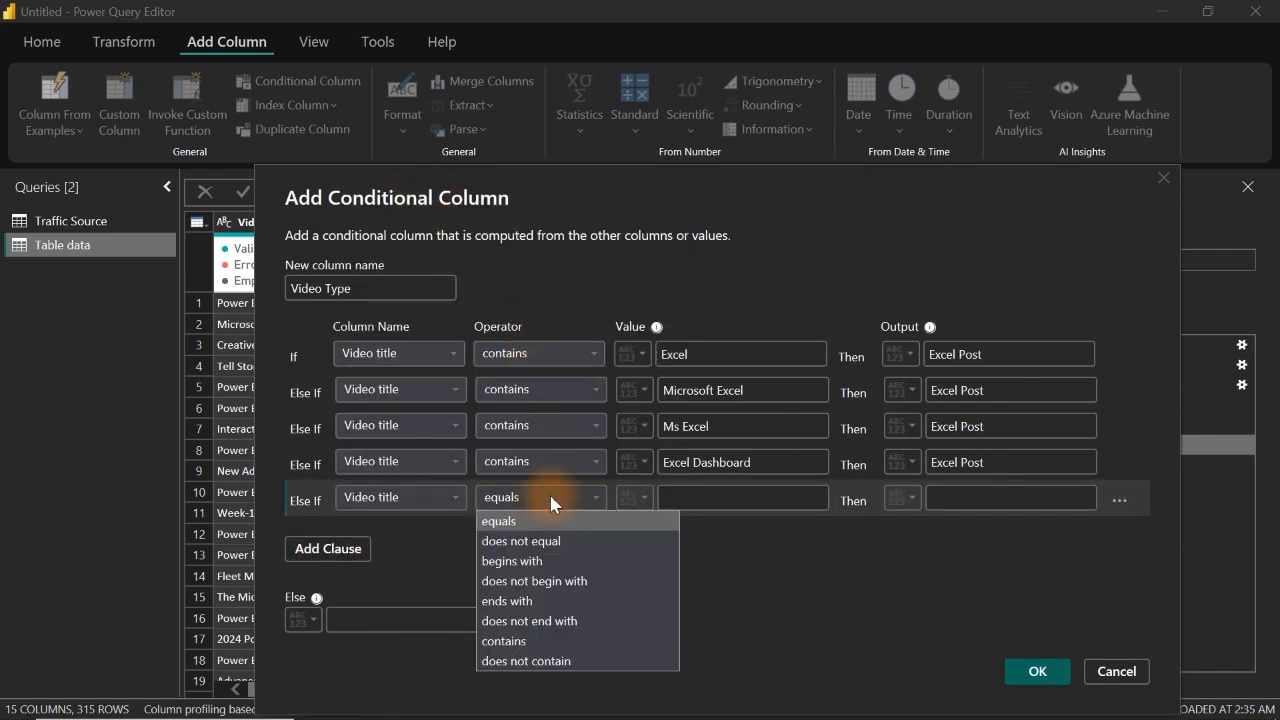
click(532, 641)
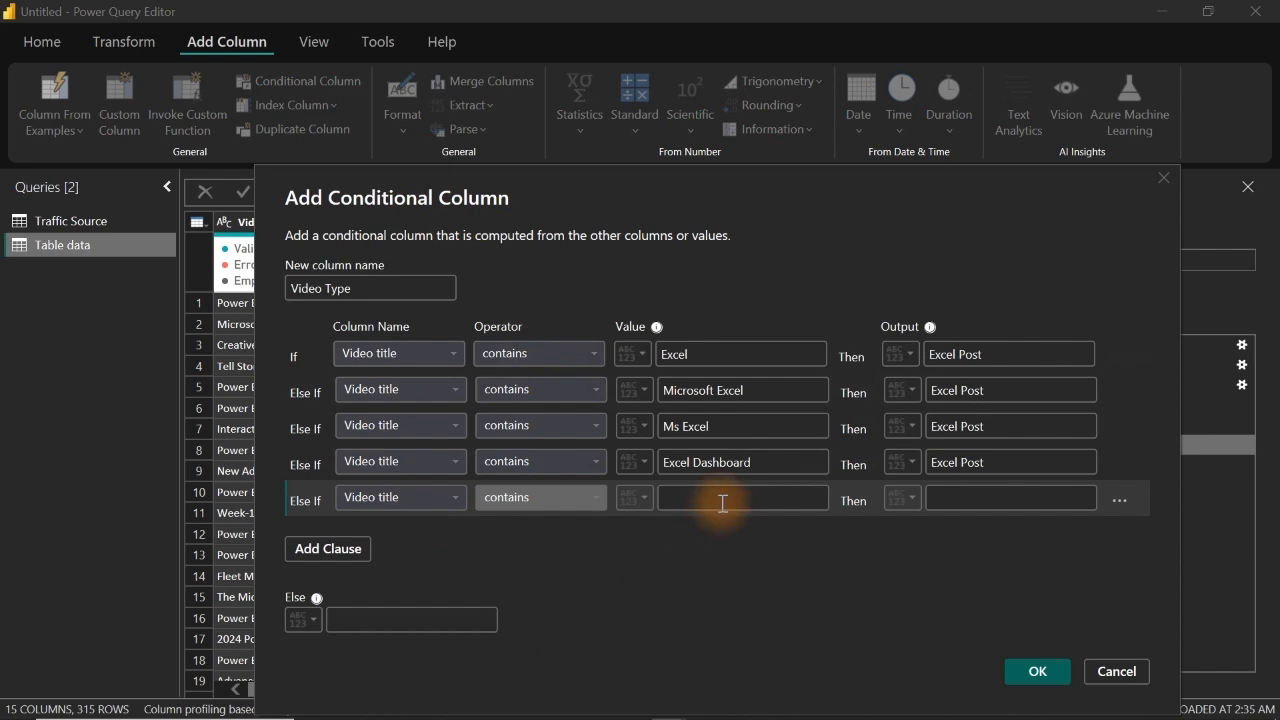
click(722, 503)
text(Power Bi)
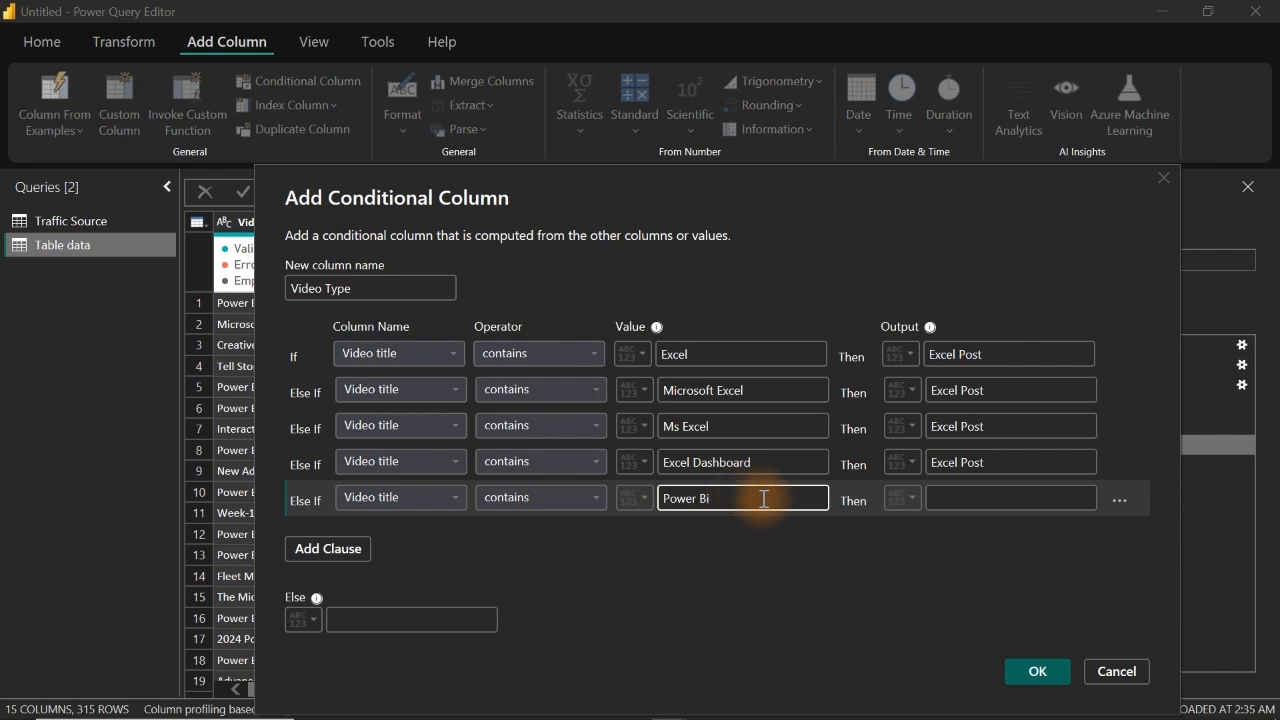
drag(525, 172, 770, 163)
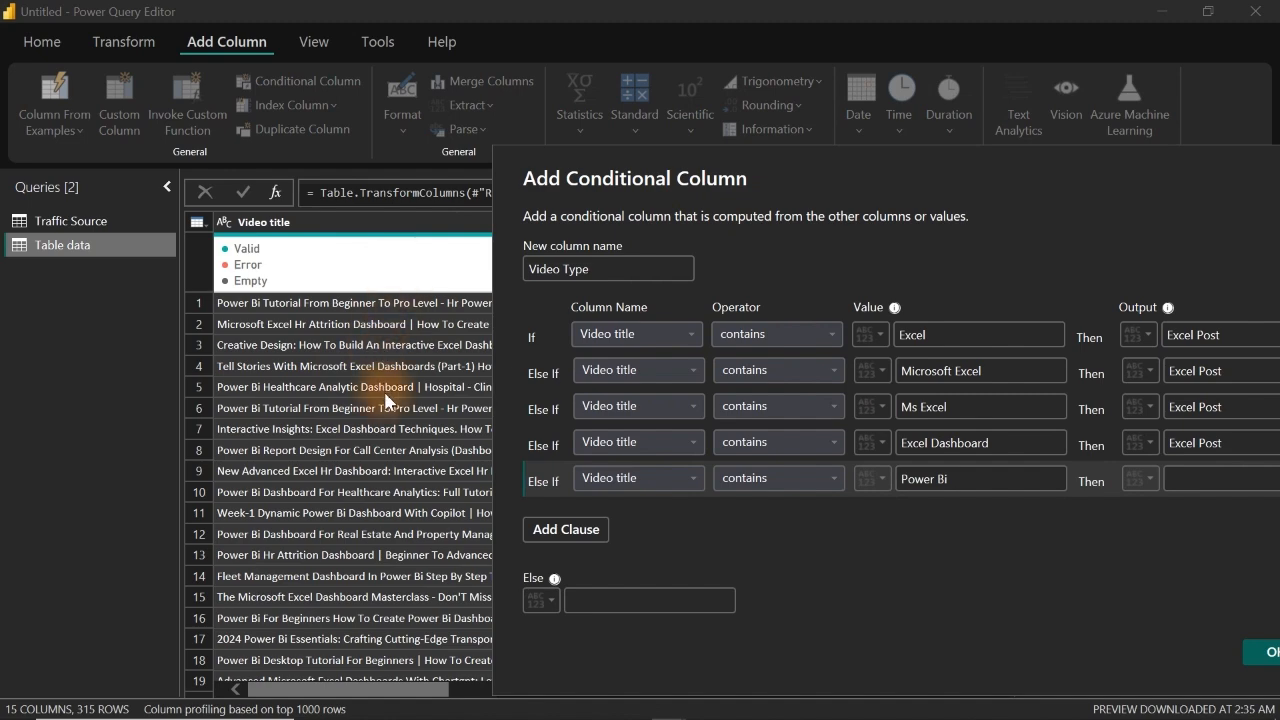
drag(958, 154, 646, 169)
click(857, 492)
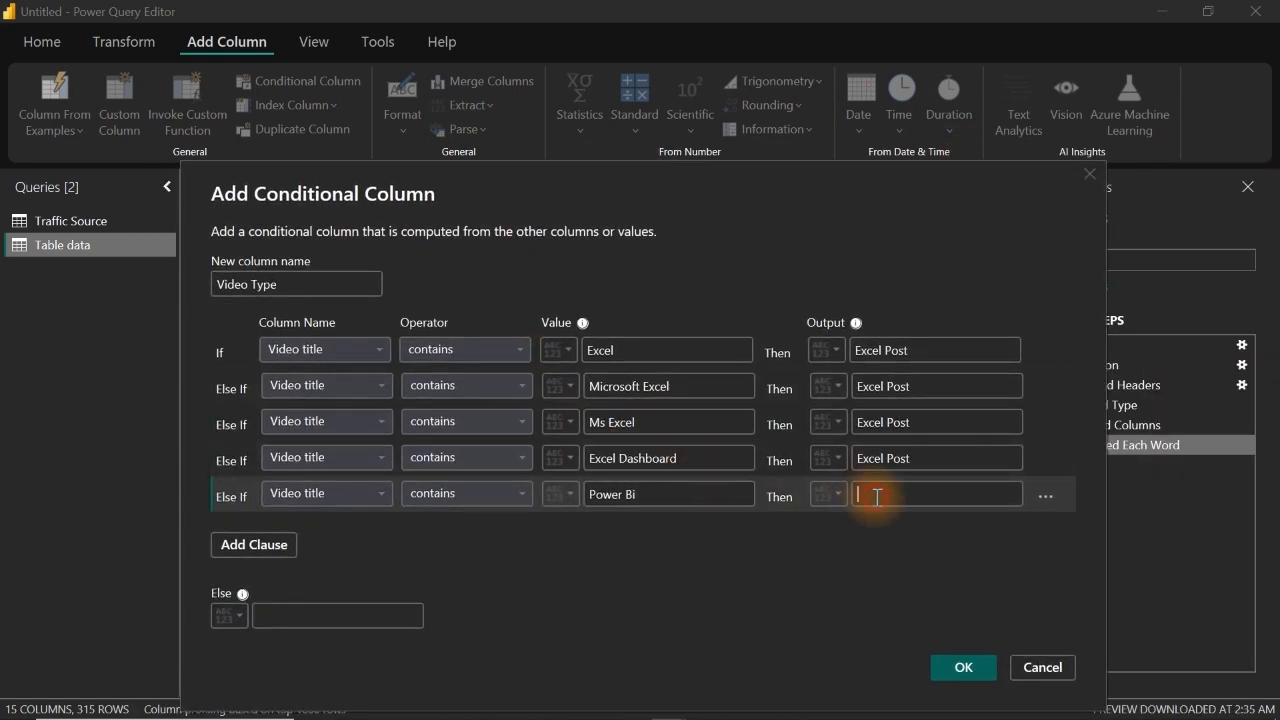
text(Power BI Post)
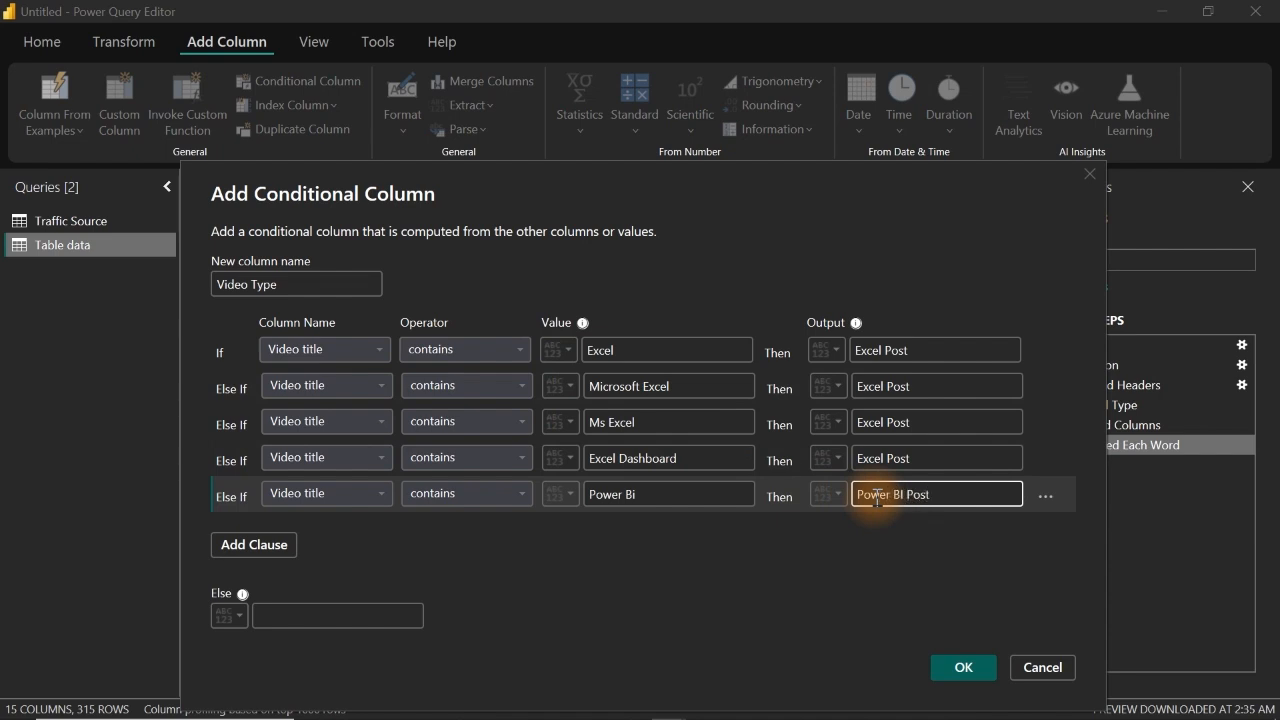
key(ctrl+a)
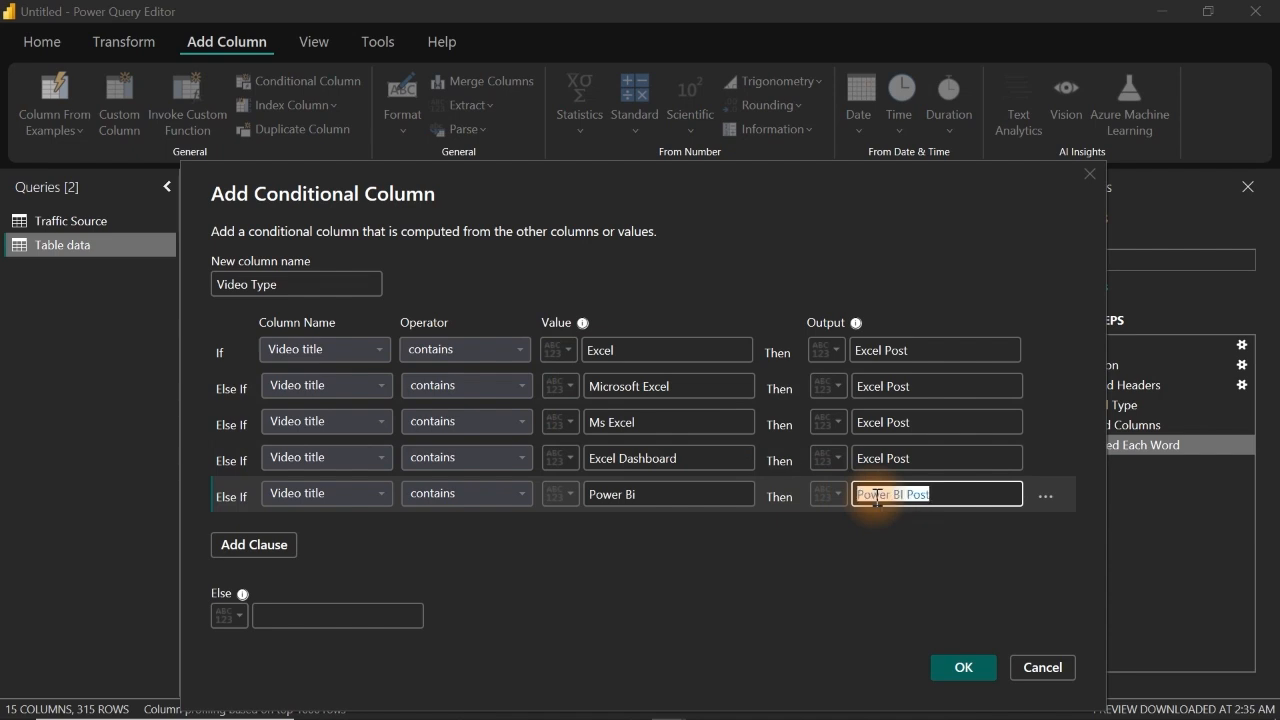
Step: Add an Else If clause that outputs Power BI Post when Video title contains Power Bi Dashboard
click(256, 553)
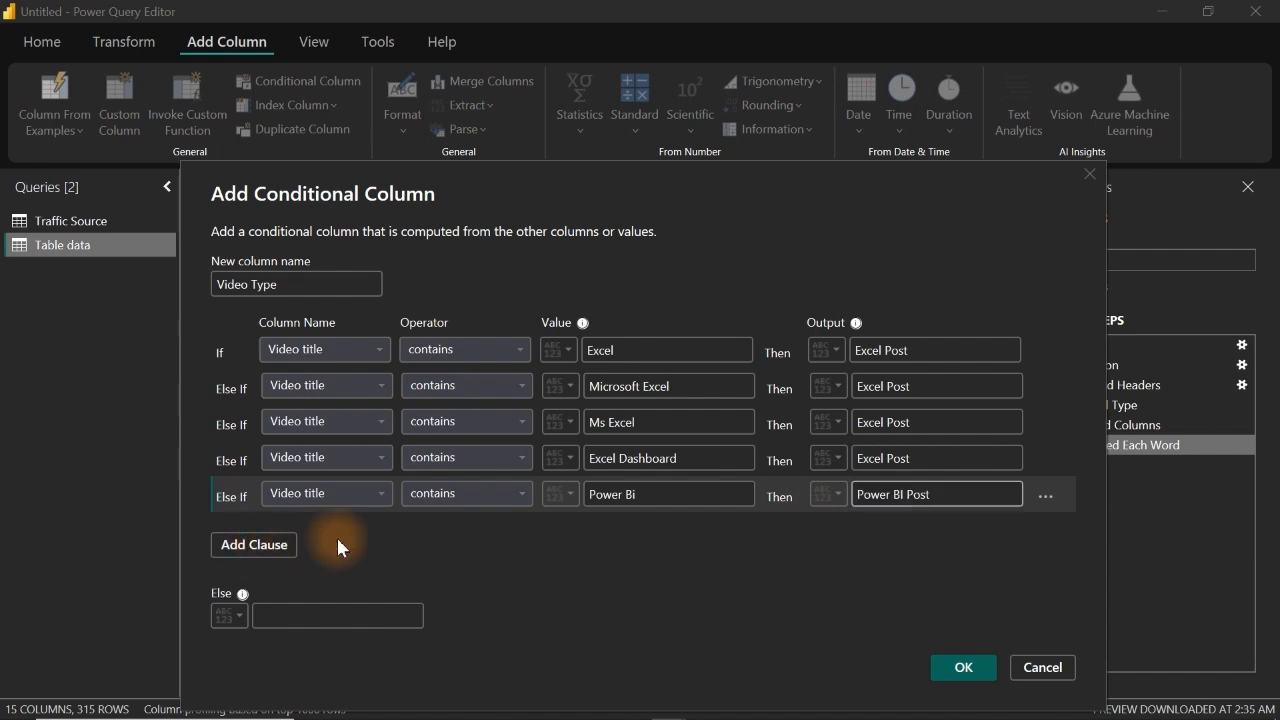
click(358, 520)
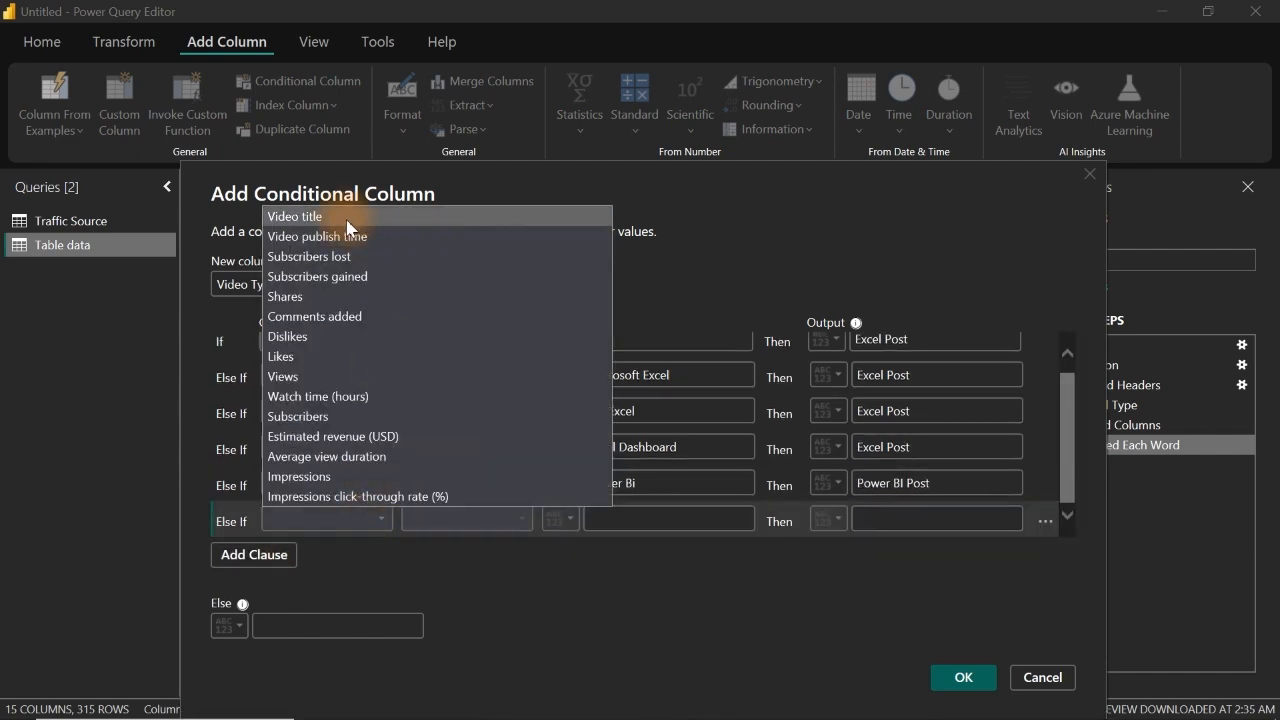
click(386, 214)
click(504, 532)
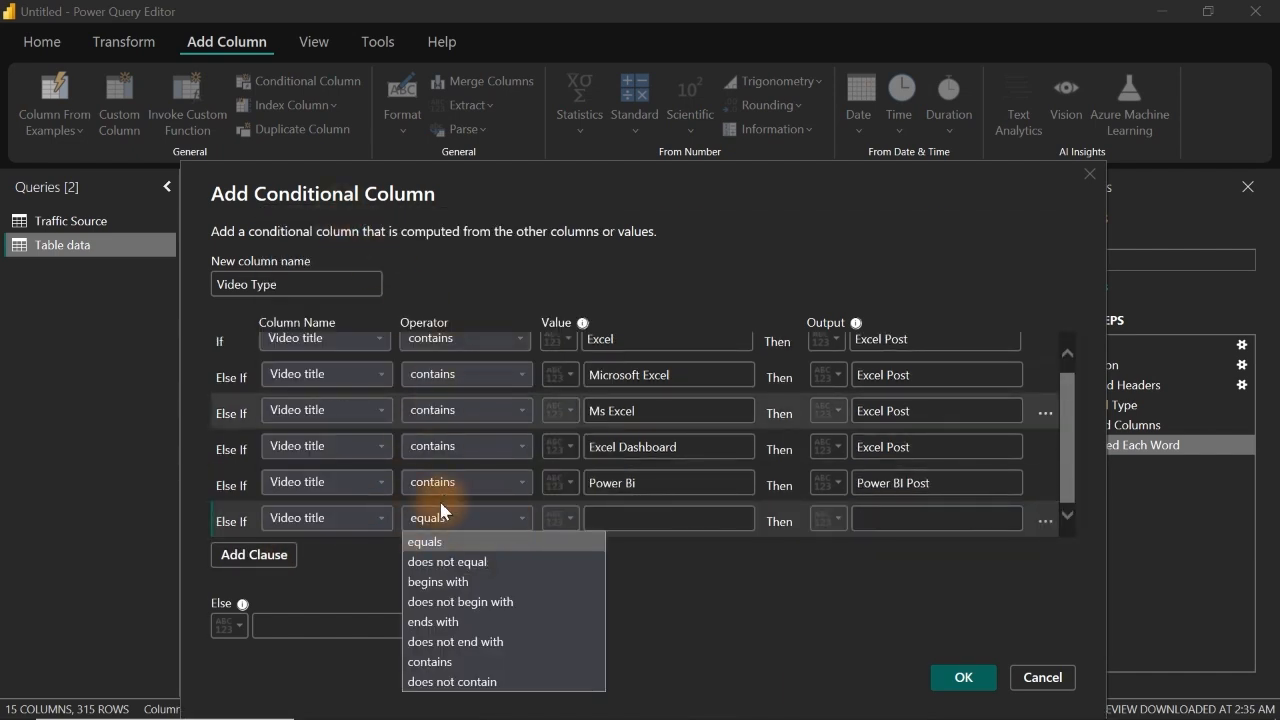
click(435, 662)
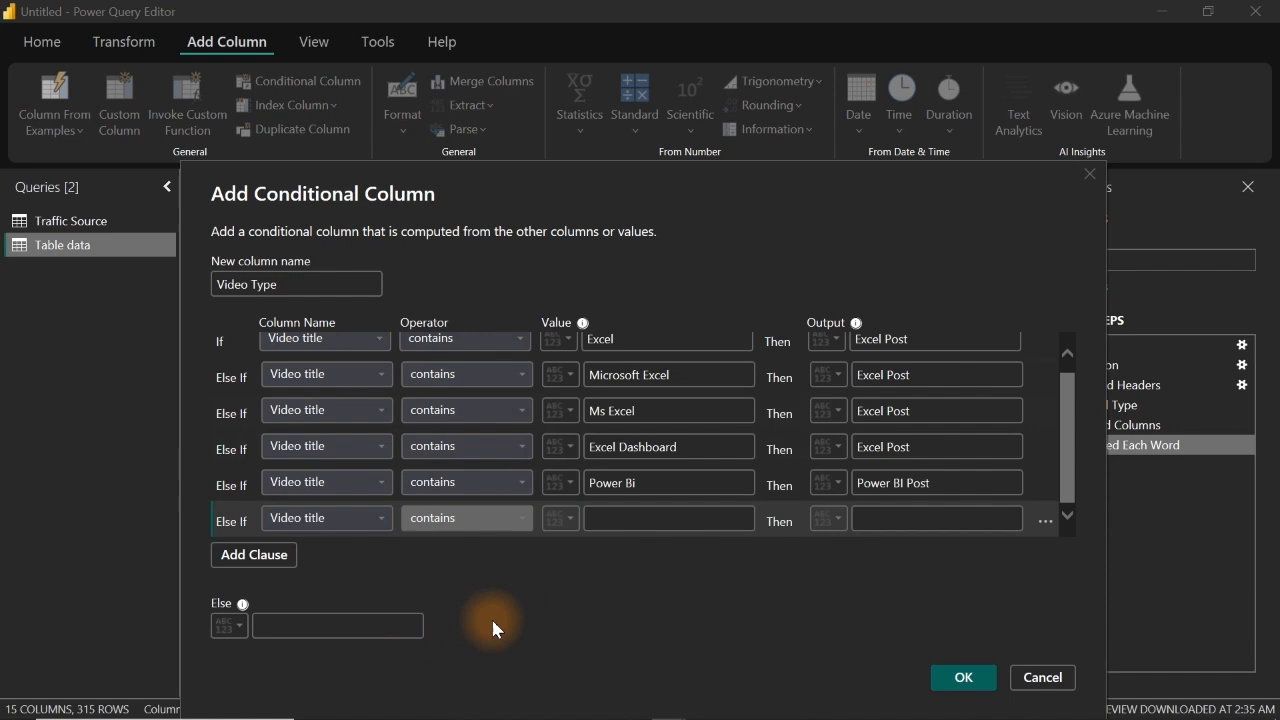
click(631, 520)
text(Power )
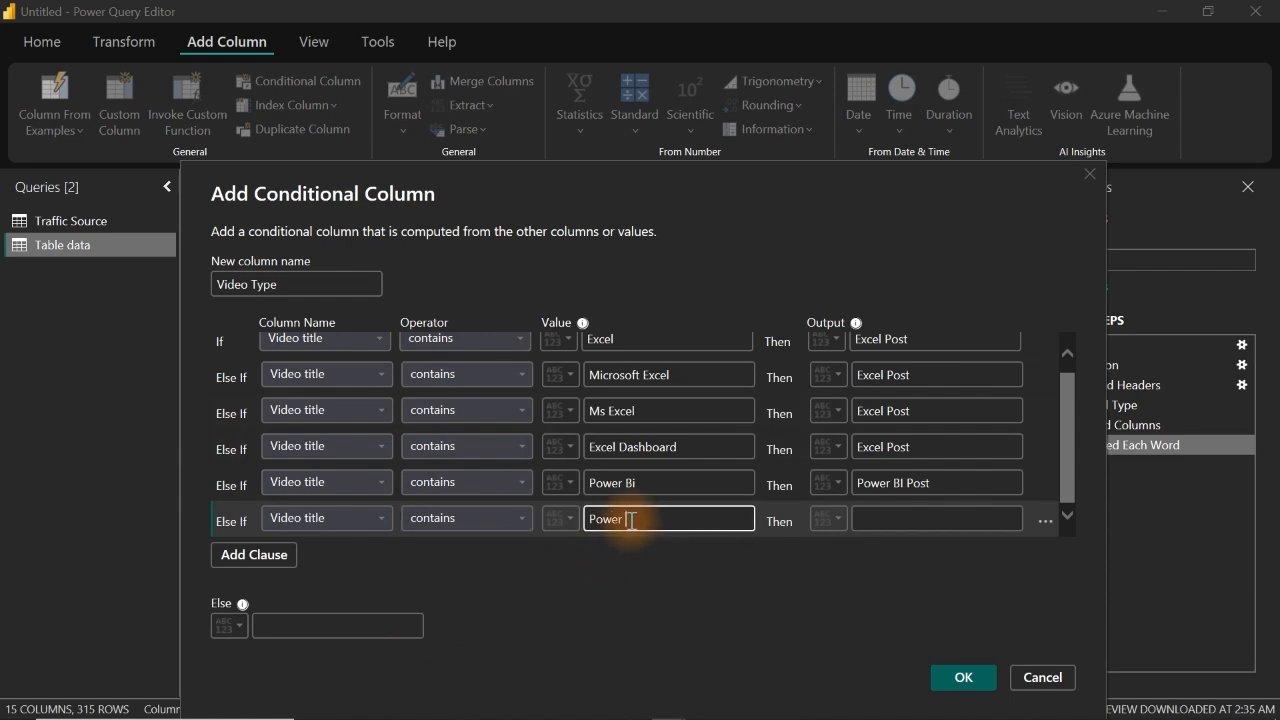
text(Bi Dashboard)
click(951, 517)
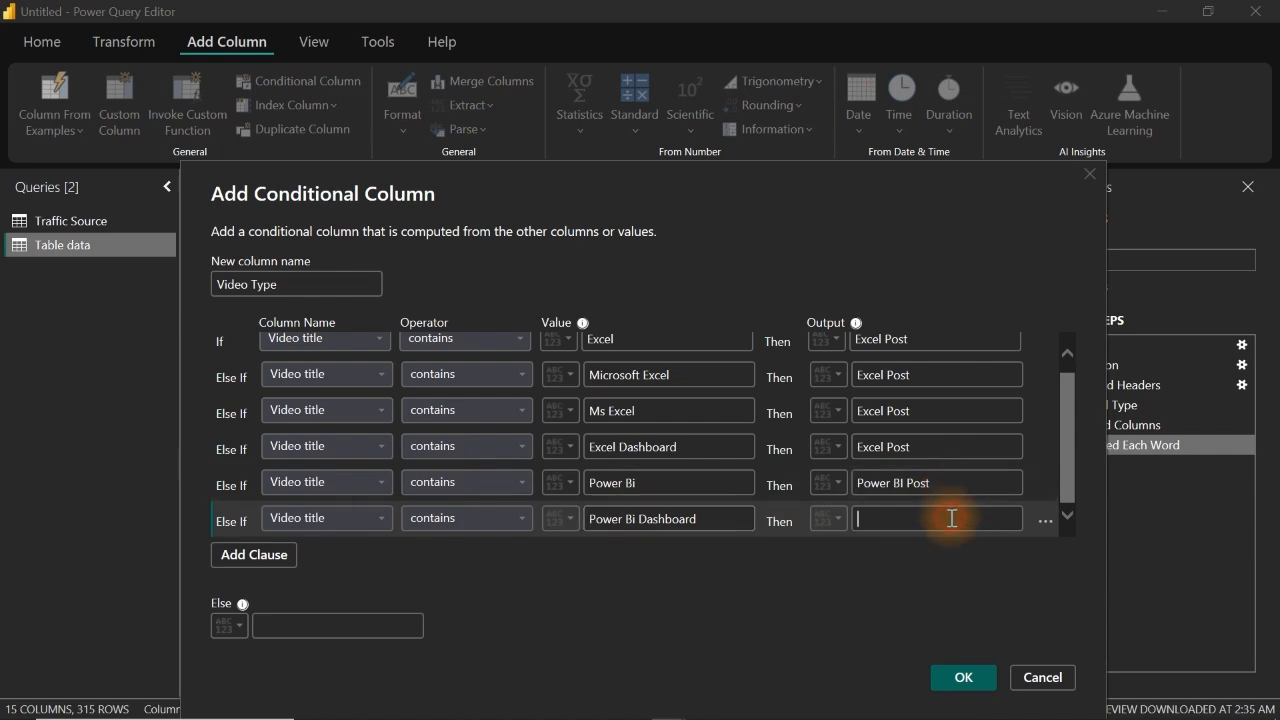
text(Power BI Post)
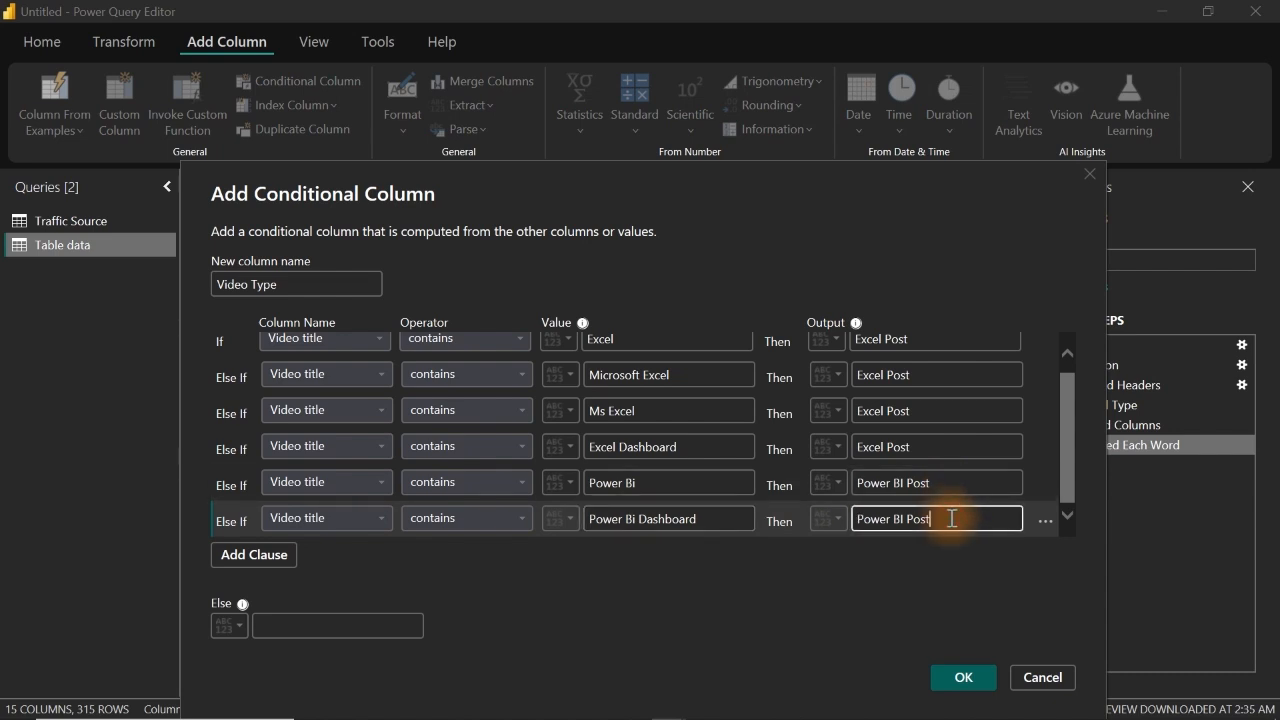
Step: Add an Else If clause that outputs Power BI Post when Video title contains Power Bi Report
click(278, 558)
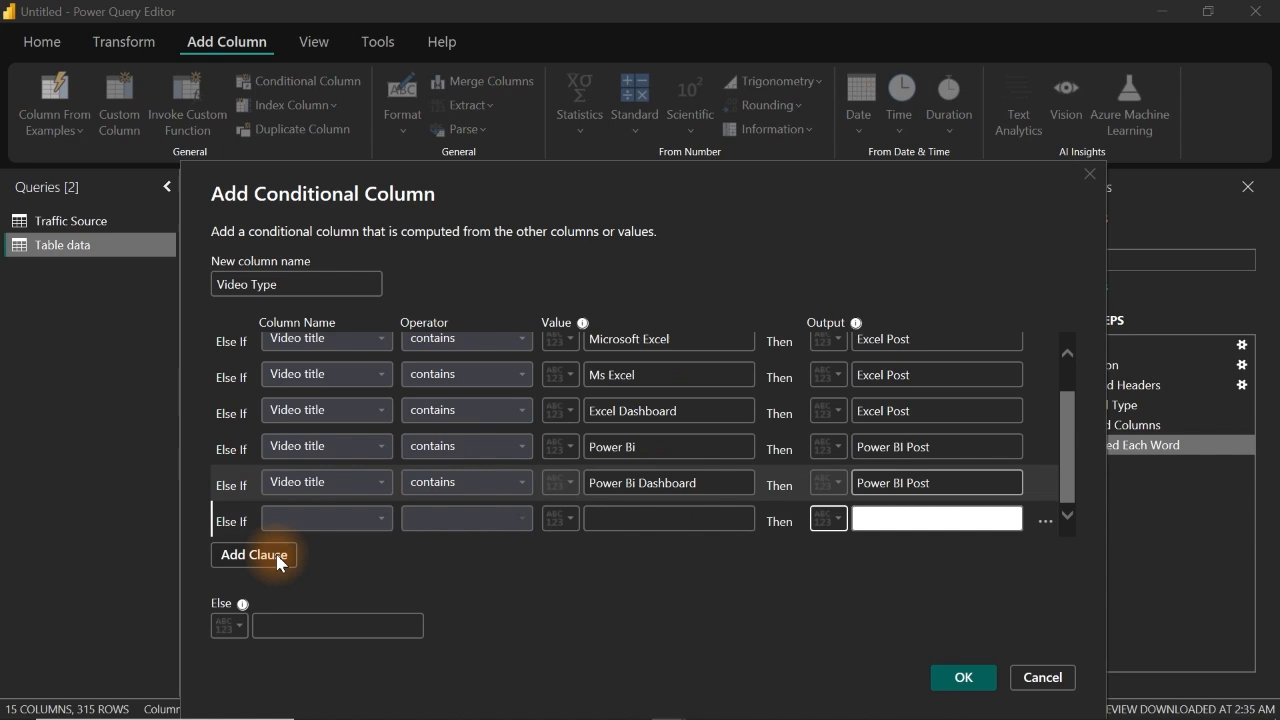
click(374, 520)
click(300, 216)
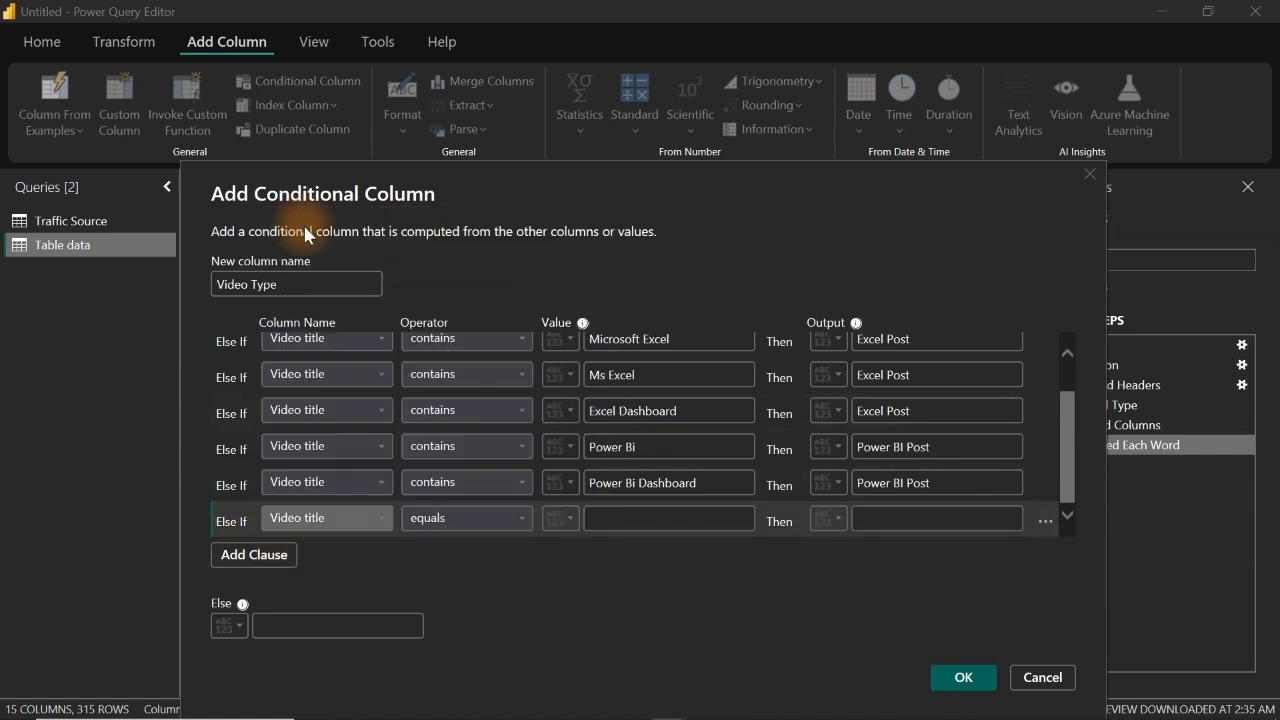
click(487, 517)
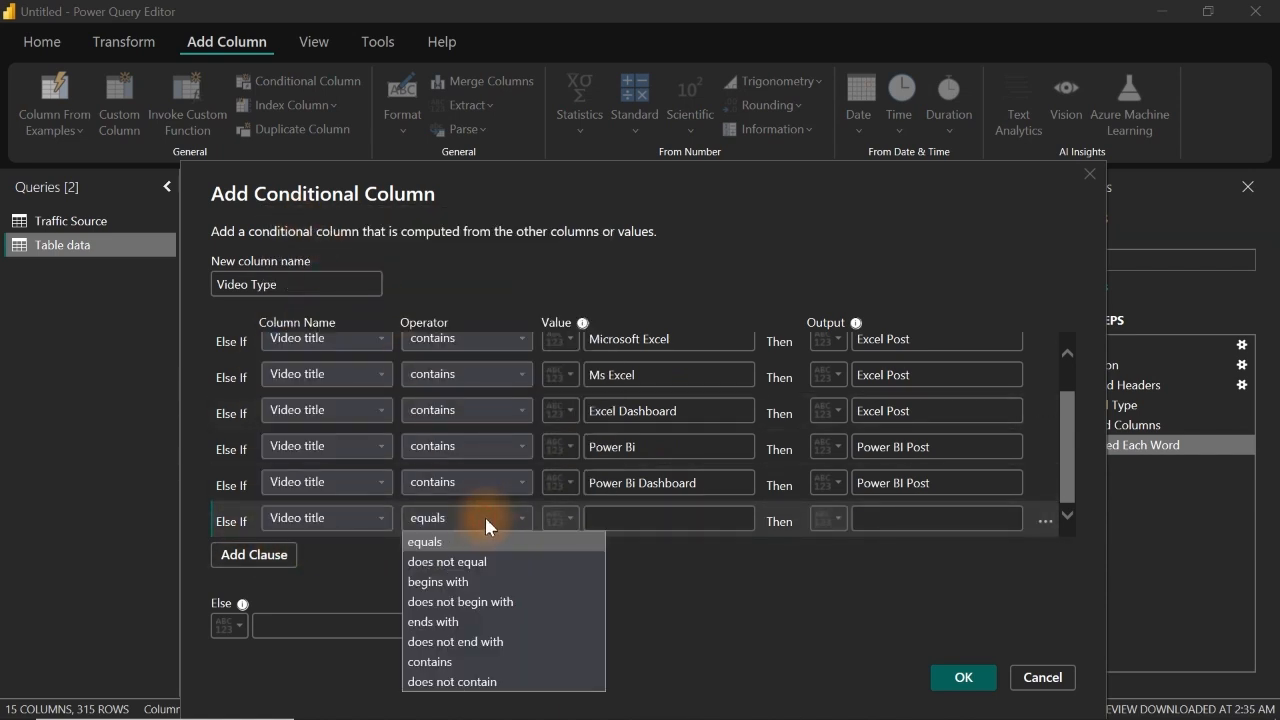
click(463, 662)
click(651, 518)
text(P)
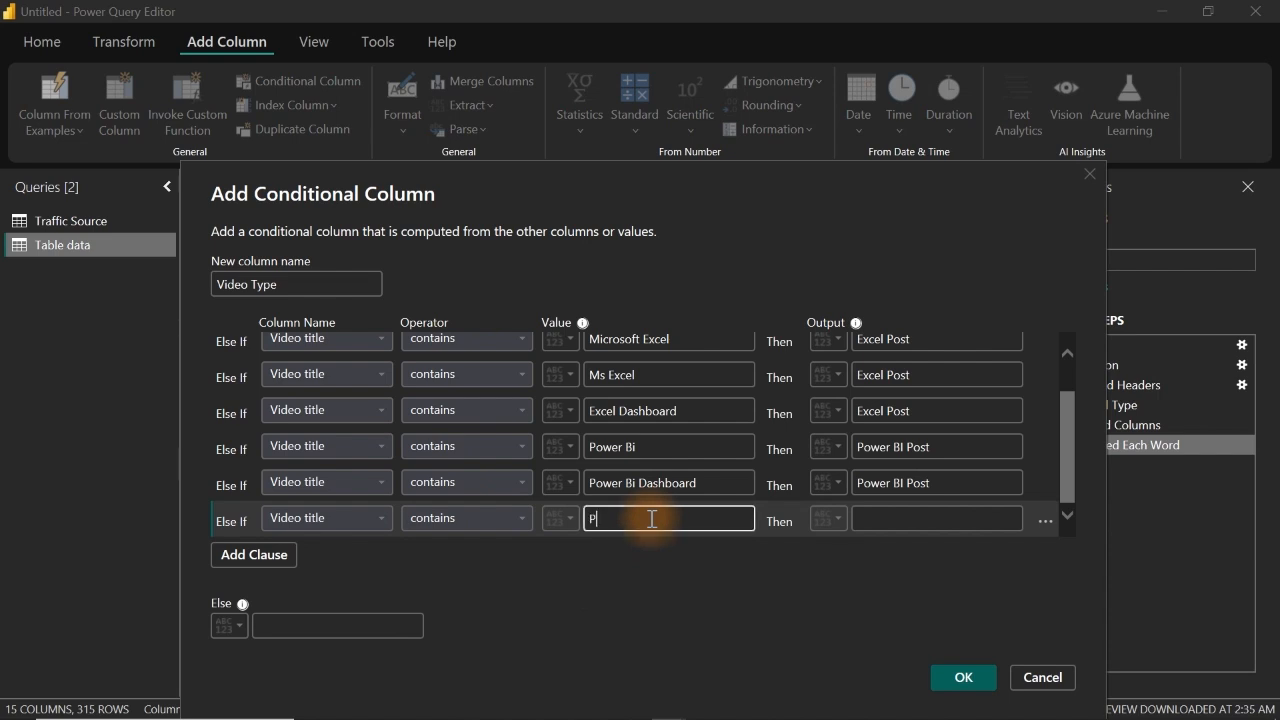
text(ower Bi Report)
click(886, 518)
text(Power BI Post)
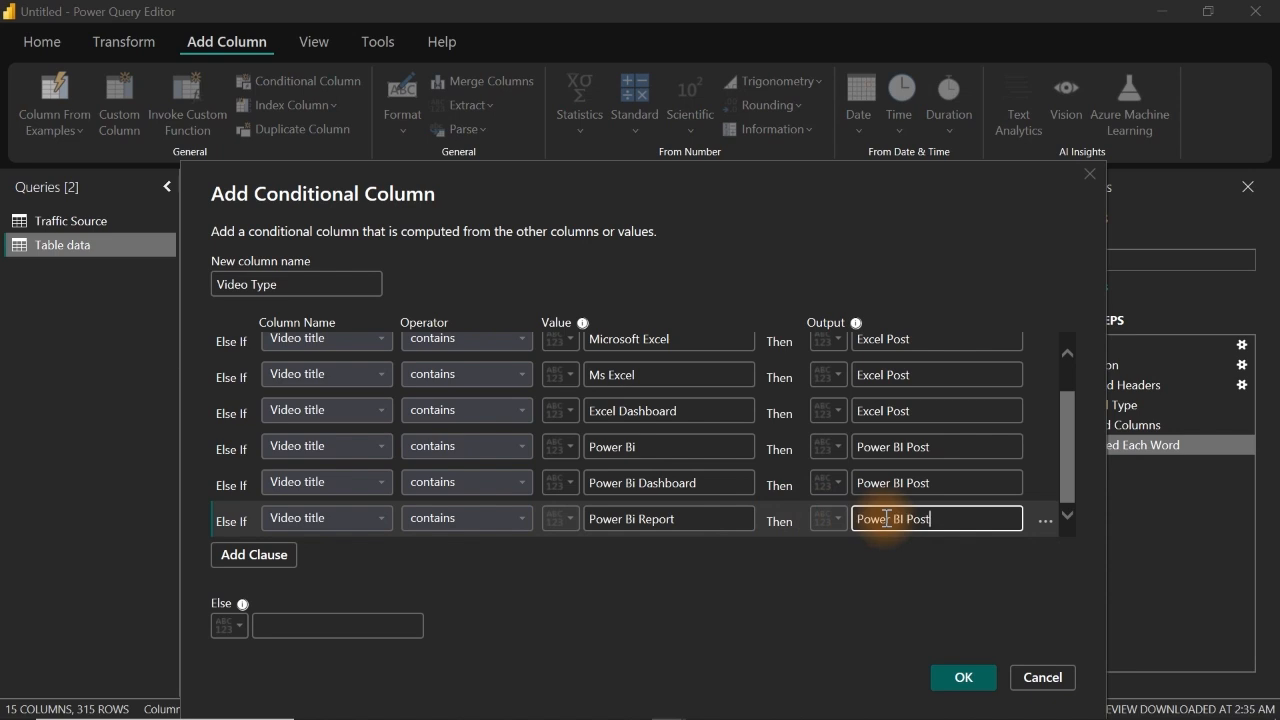
Step: Set the Else output to Others and create the Video Type conditional column
click(314, 629)
text(Others)
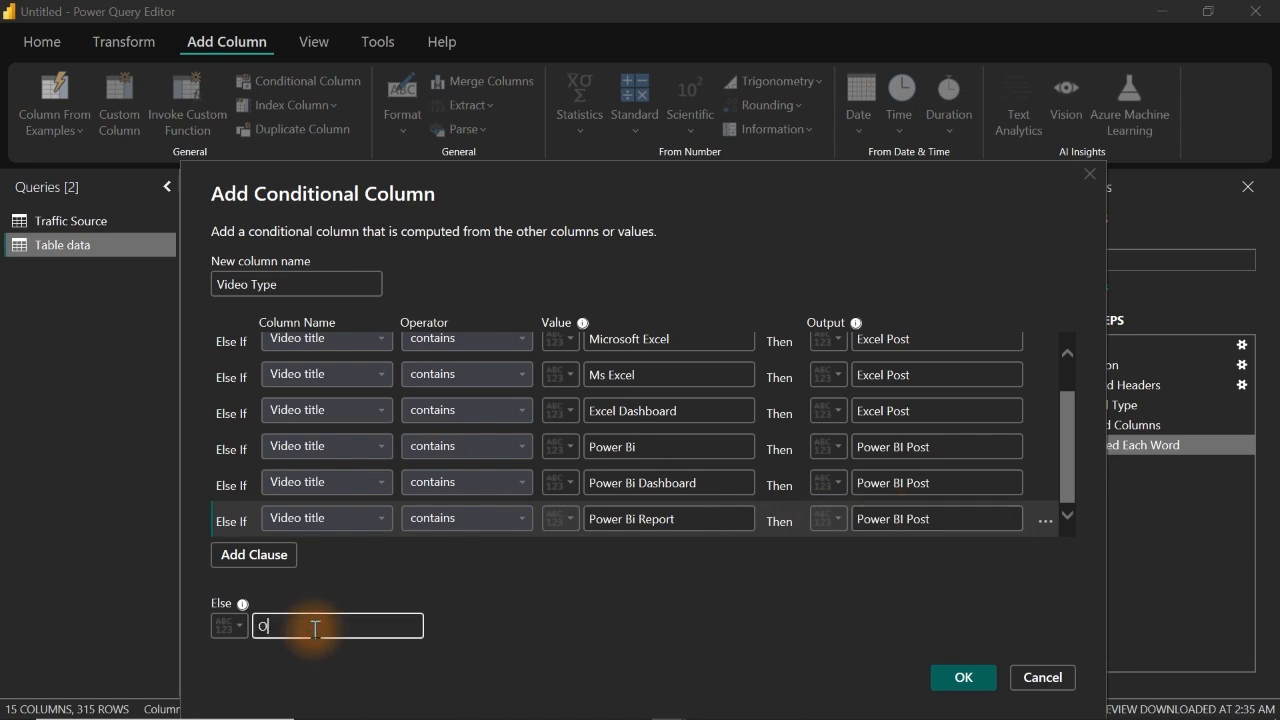
click(960, 677)
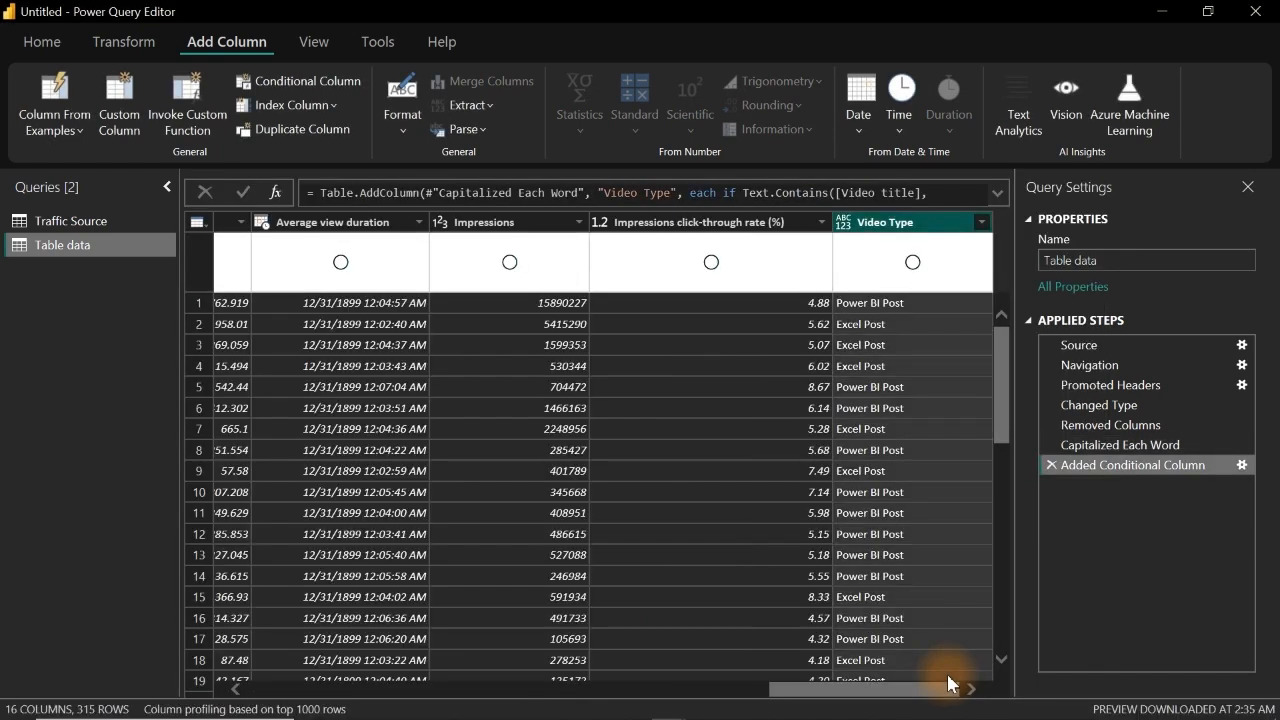
Step: Set the Video Type column's data type to text and move the column to the beginning of the table
click(845, 222)
click(905, 429)
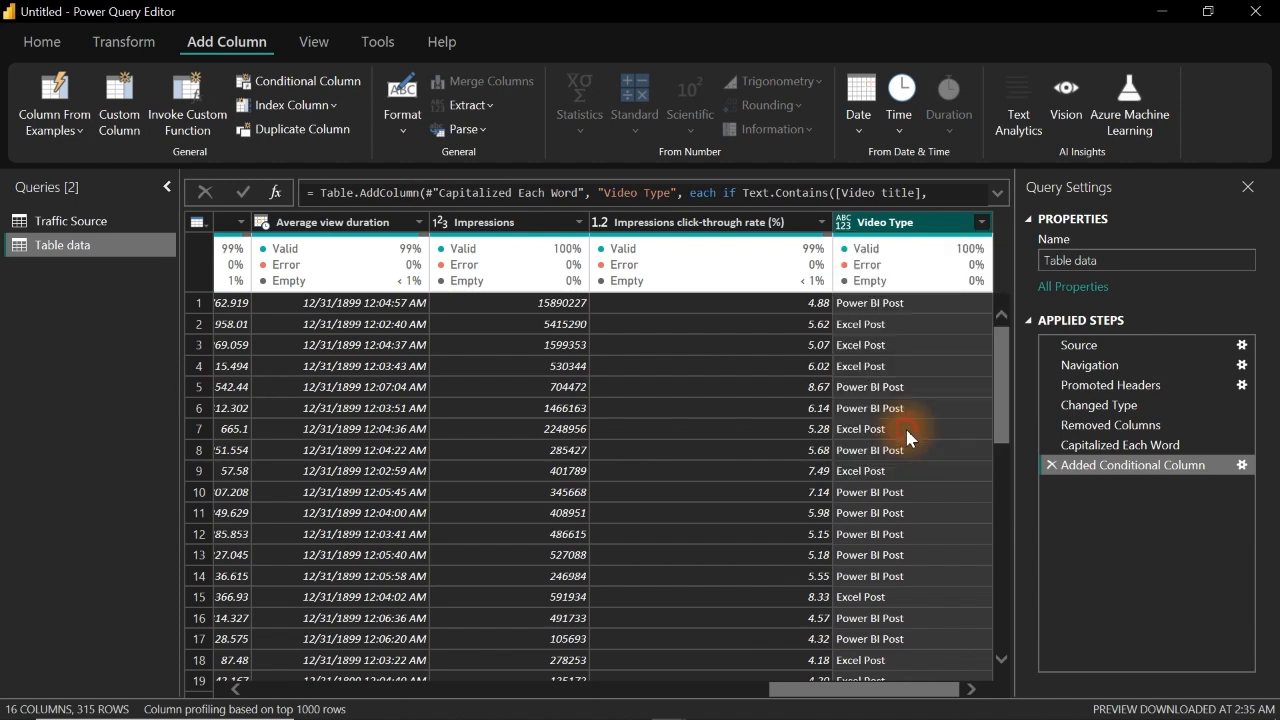
right_click(944, 230)
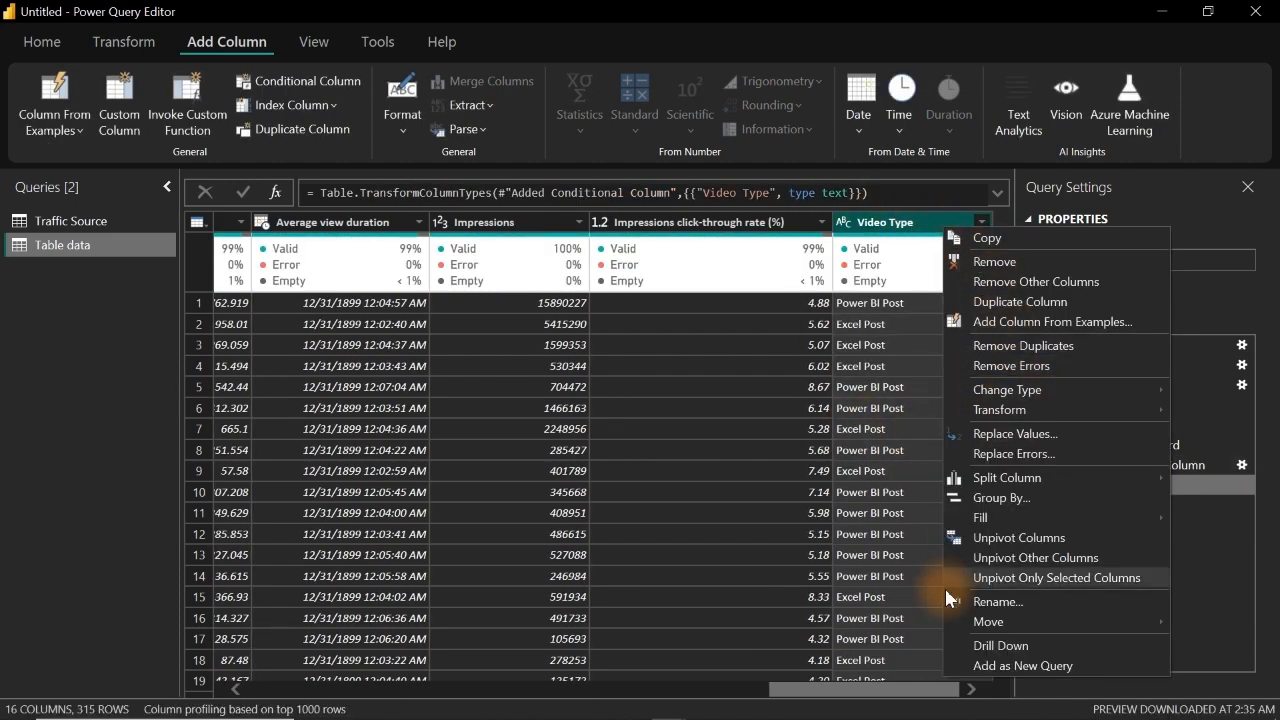
mouse_move(1039, 618)
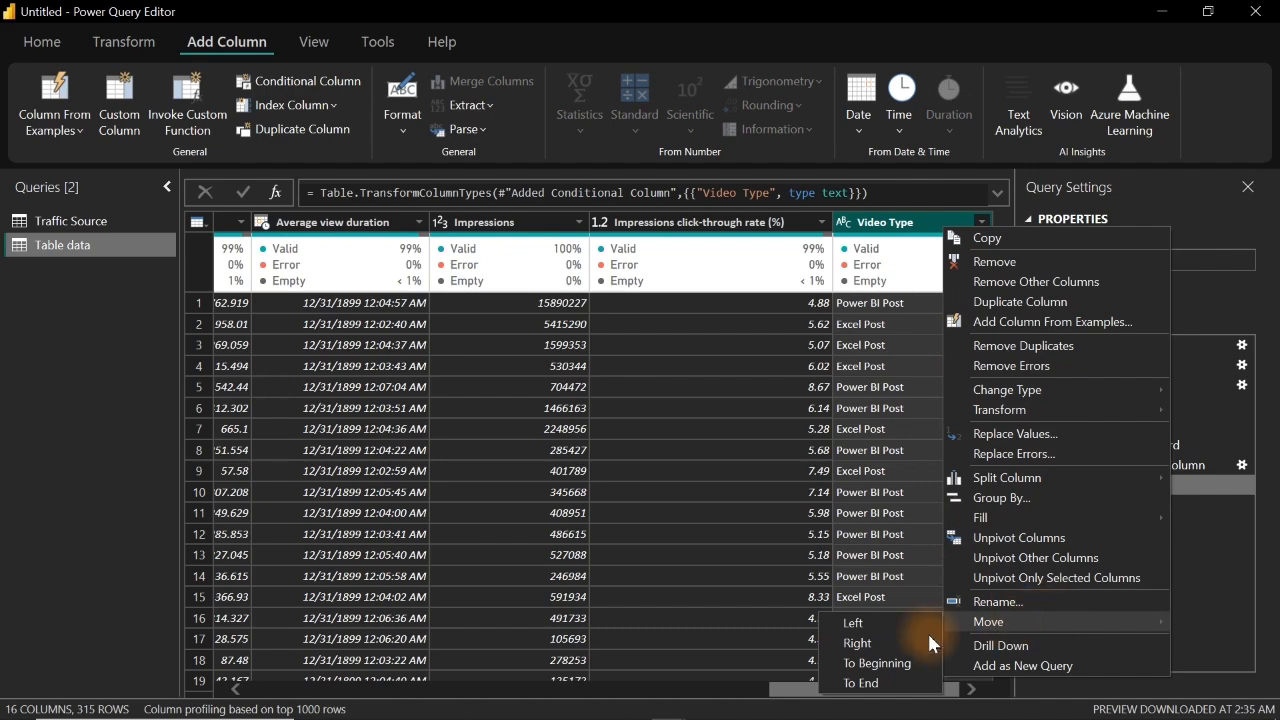
click(870, 664)
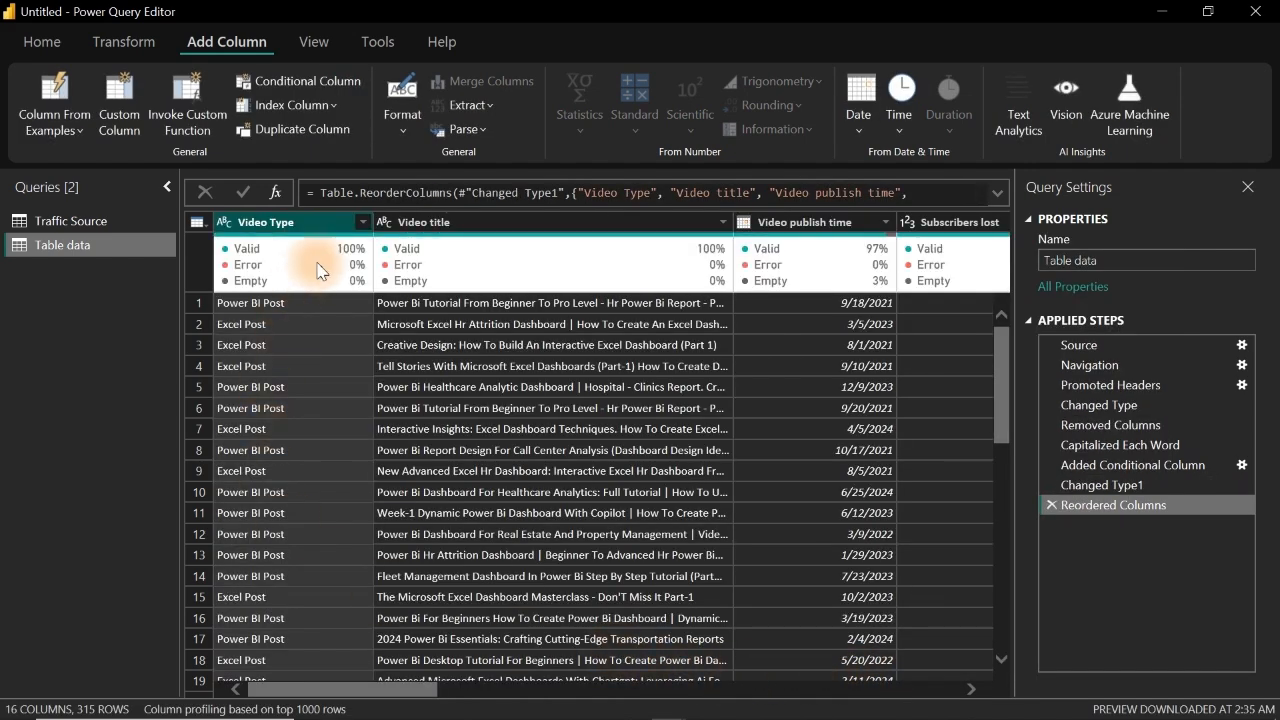
Step: Filter the Video Type column to Others only and review the matching video titles
click(364, 223)
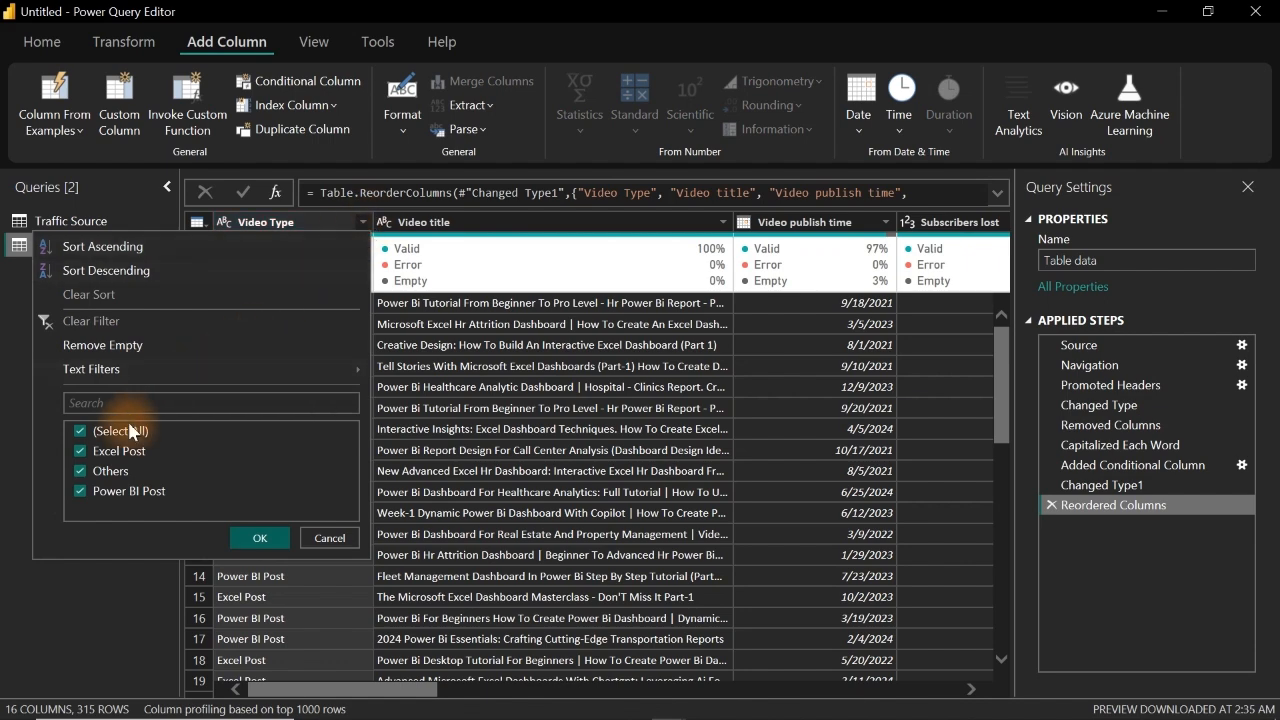
click(80, 431)
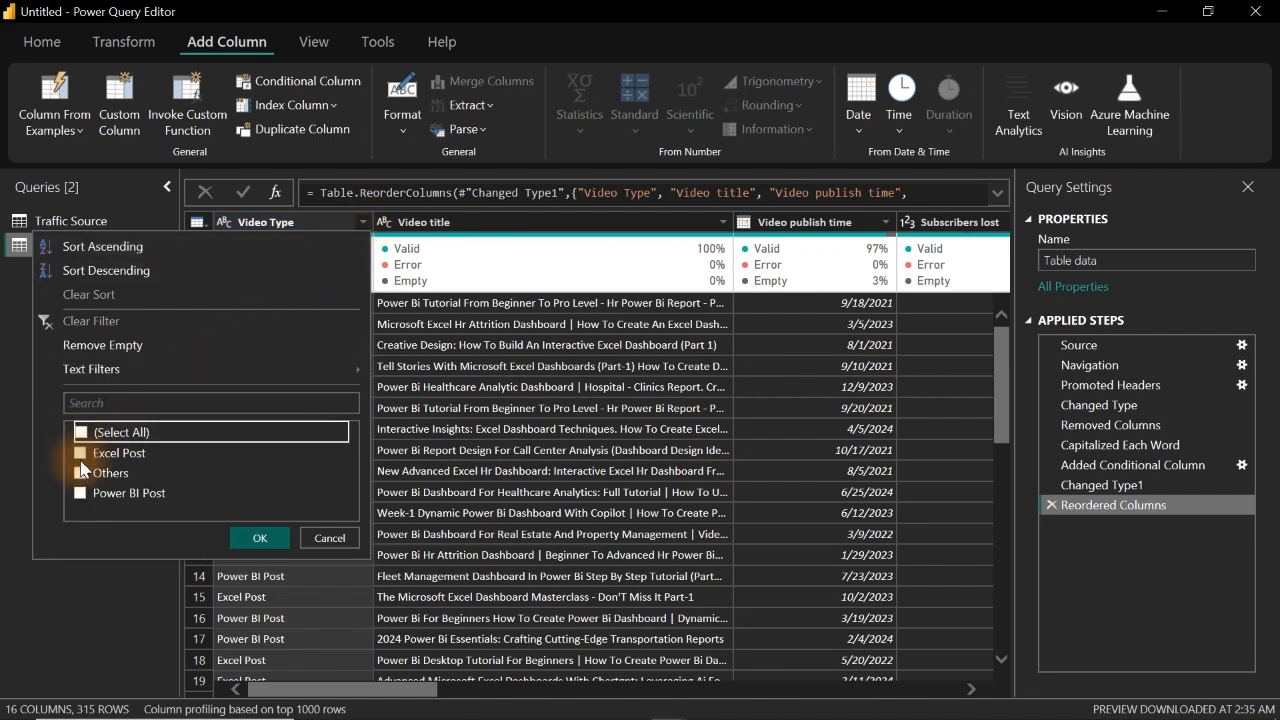
click(81, 471)
click(257, 537)
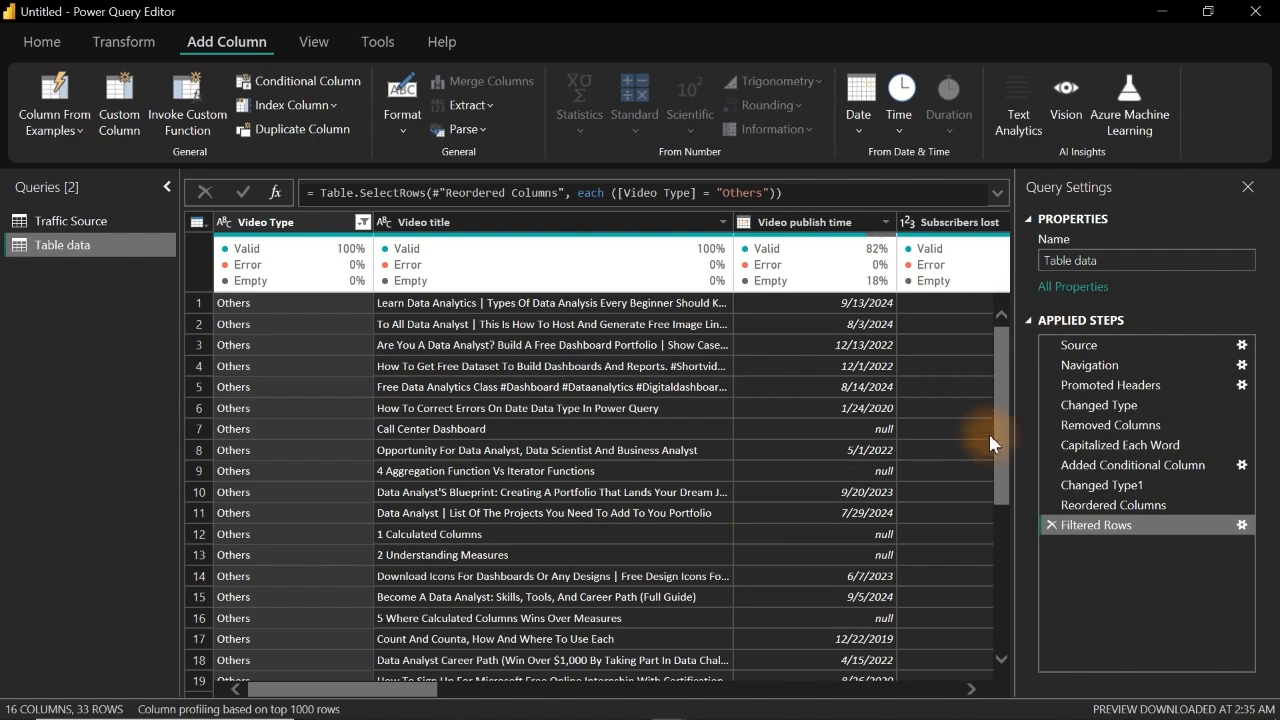
drag(1000, 424, 1008, 574)
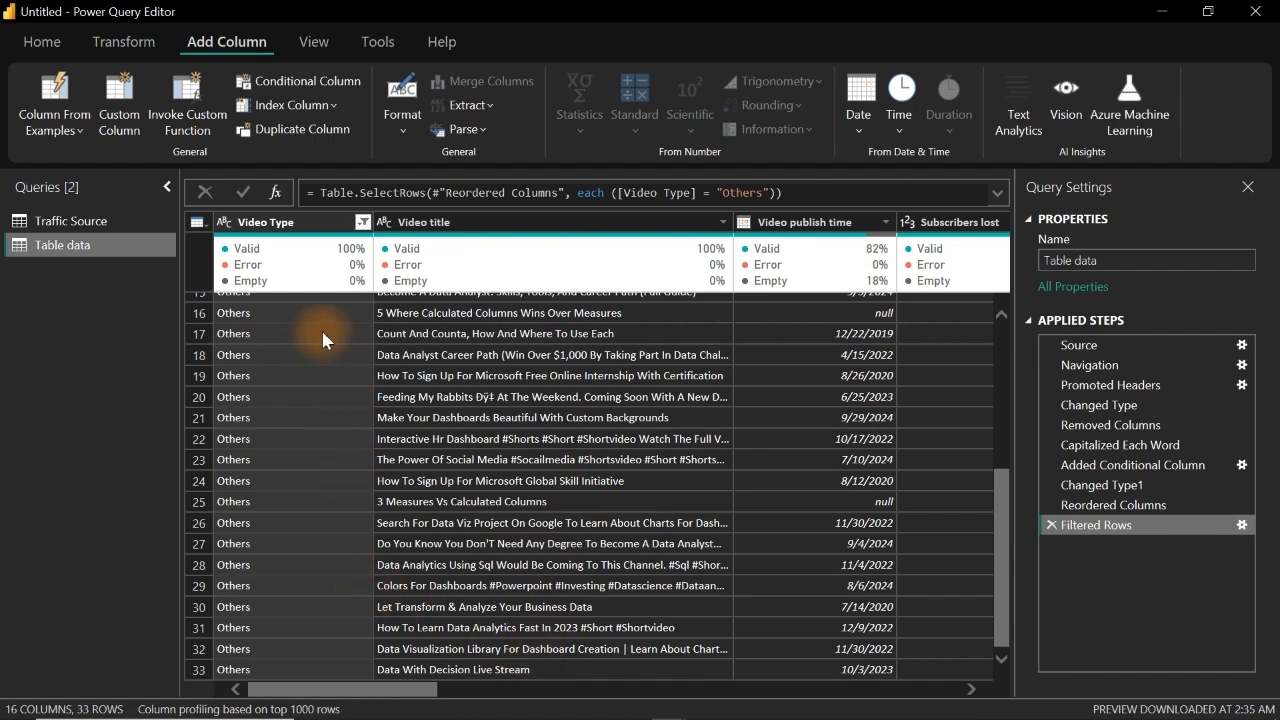
Step: Switch the Video Type filter to Excel Post only and inspect individual video titles in full
click(362, 222)
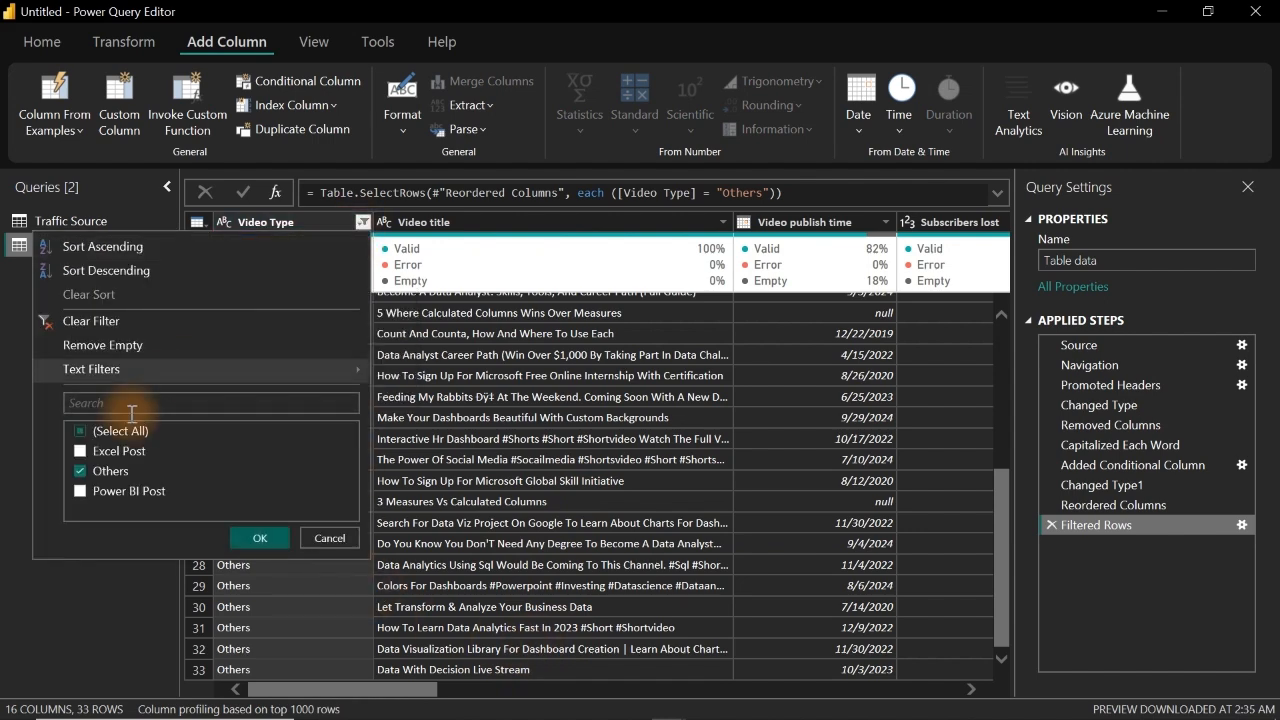
click(88, 473)
click(84, 451)
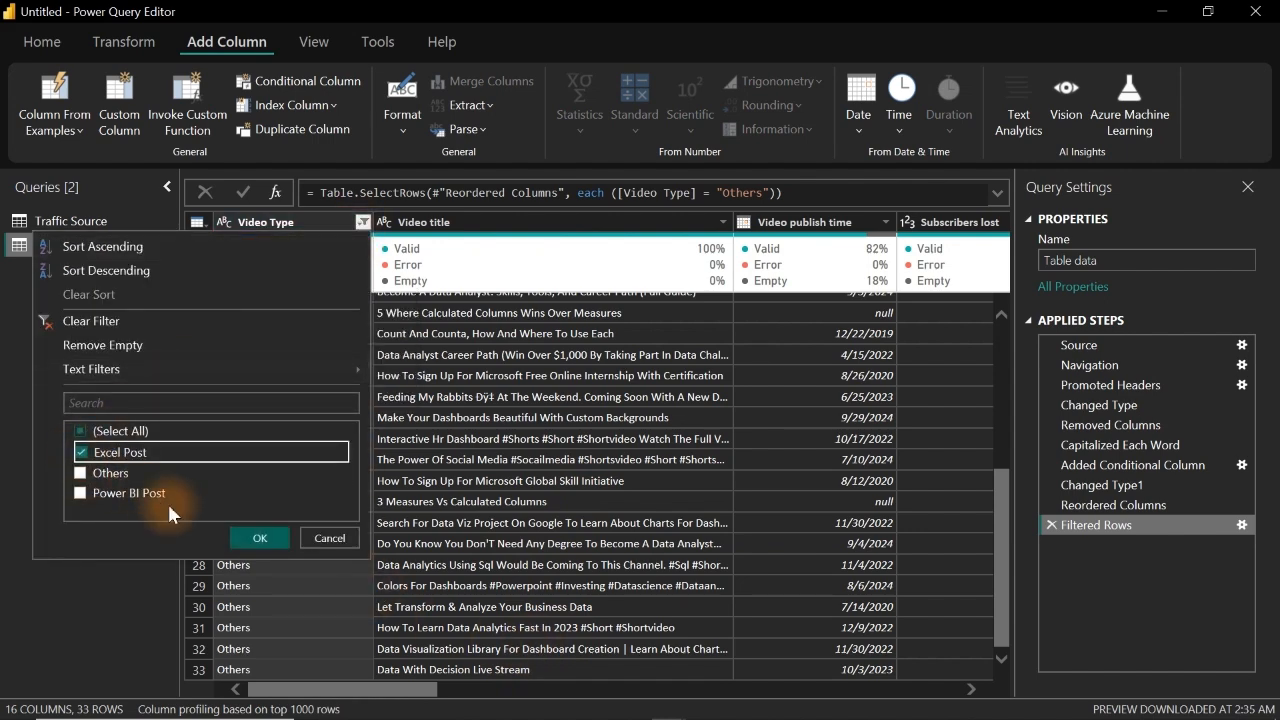
click(254, 538)
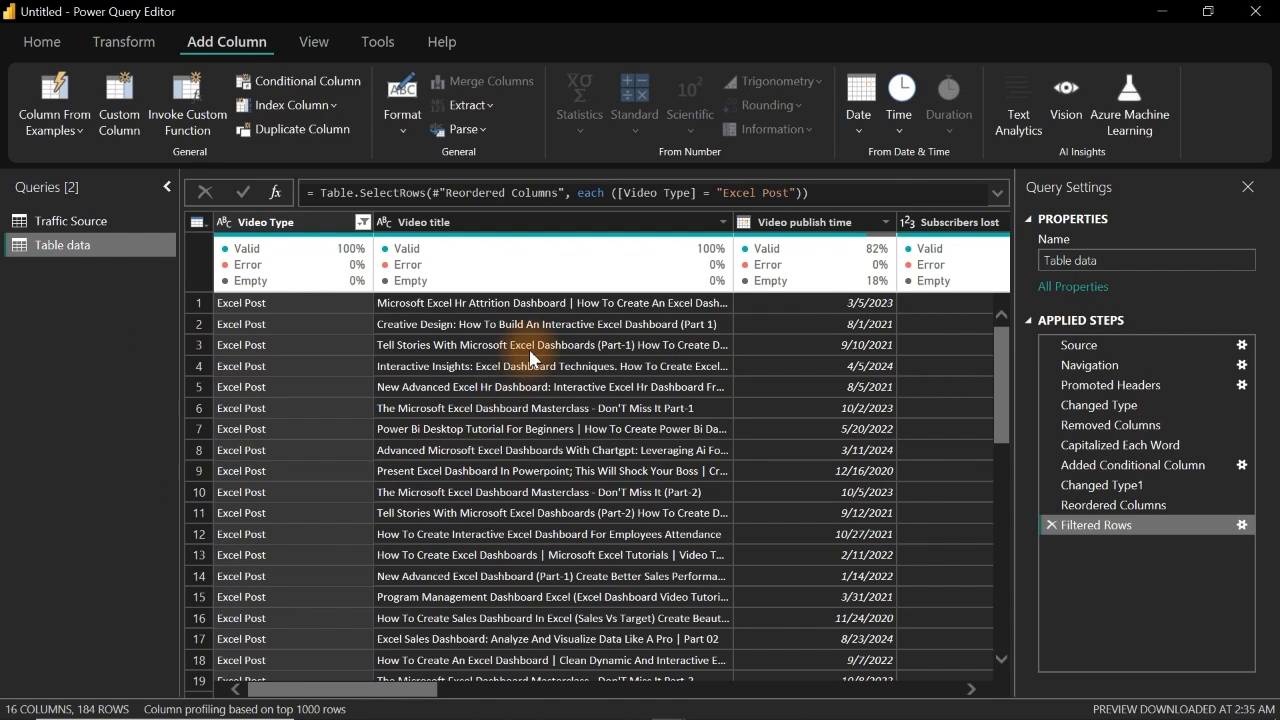
click(635, 366)
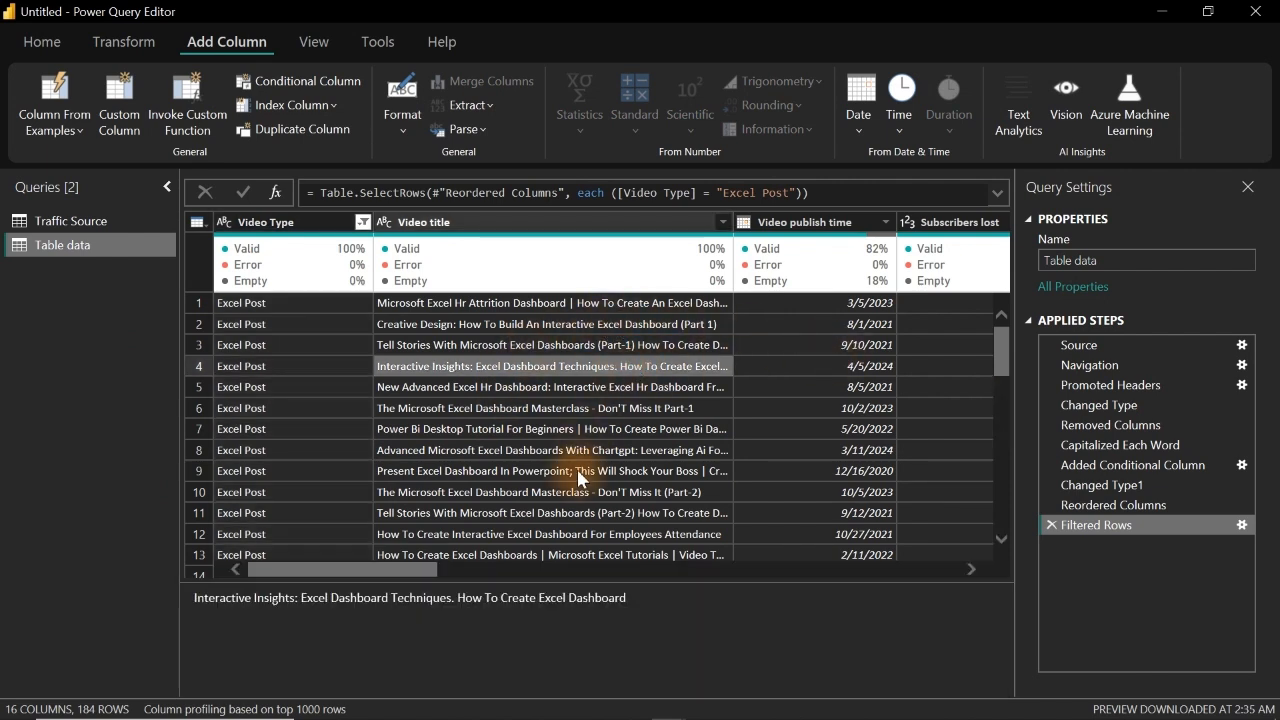
click(560, 494)
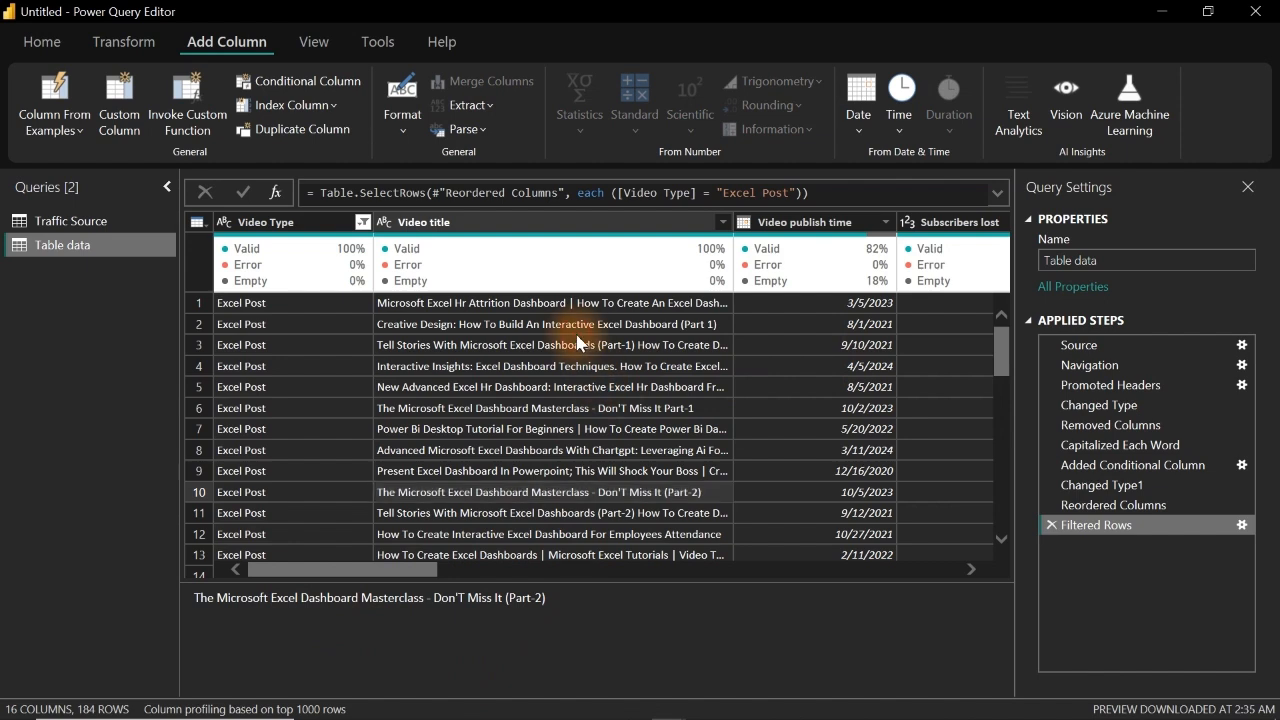
Step: Switch the Video Type filter to Power BI Post only and inspect several of the matching video titles
click(362, 222)
click(90, 452)
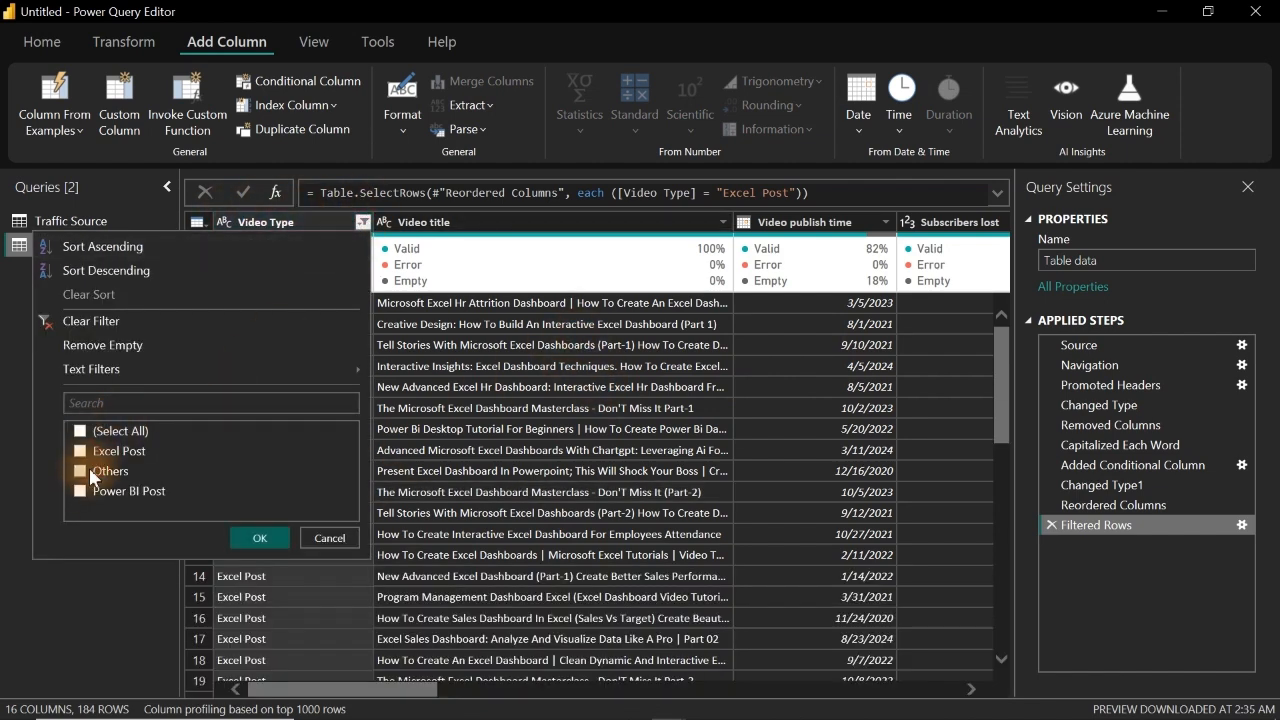
click(81, 491)
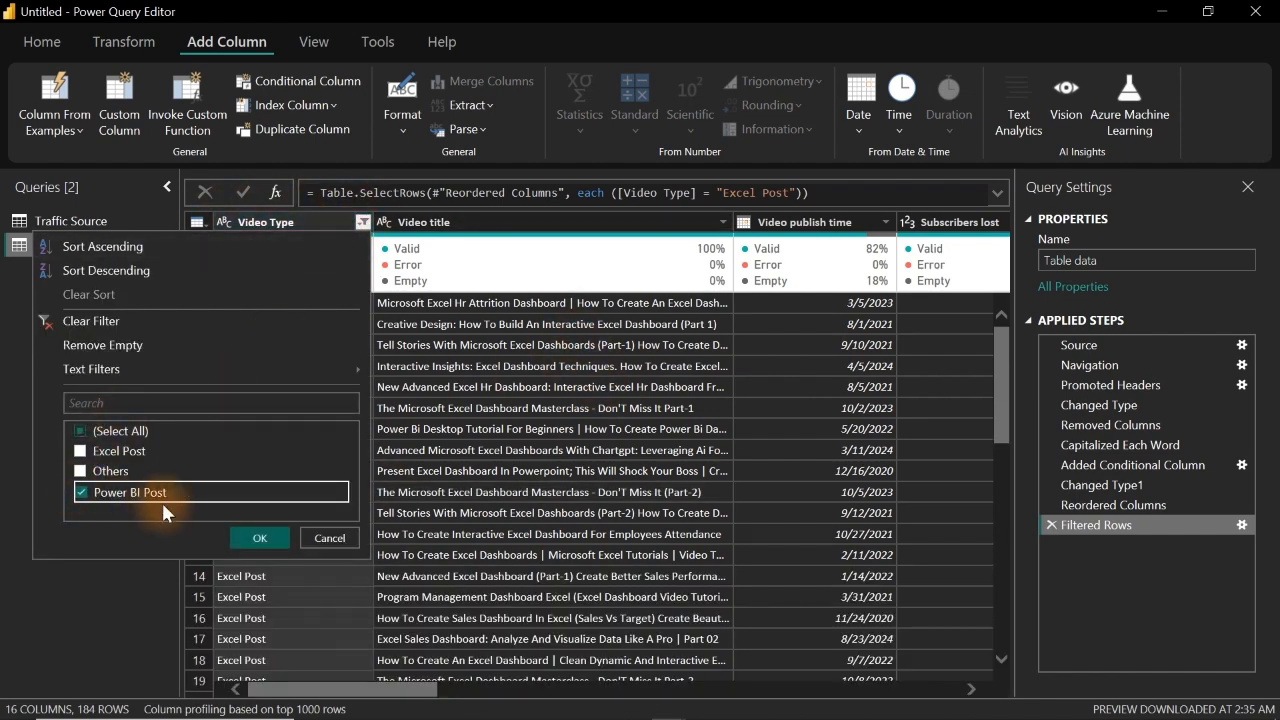
click(258, 541)
click(466, 512)
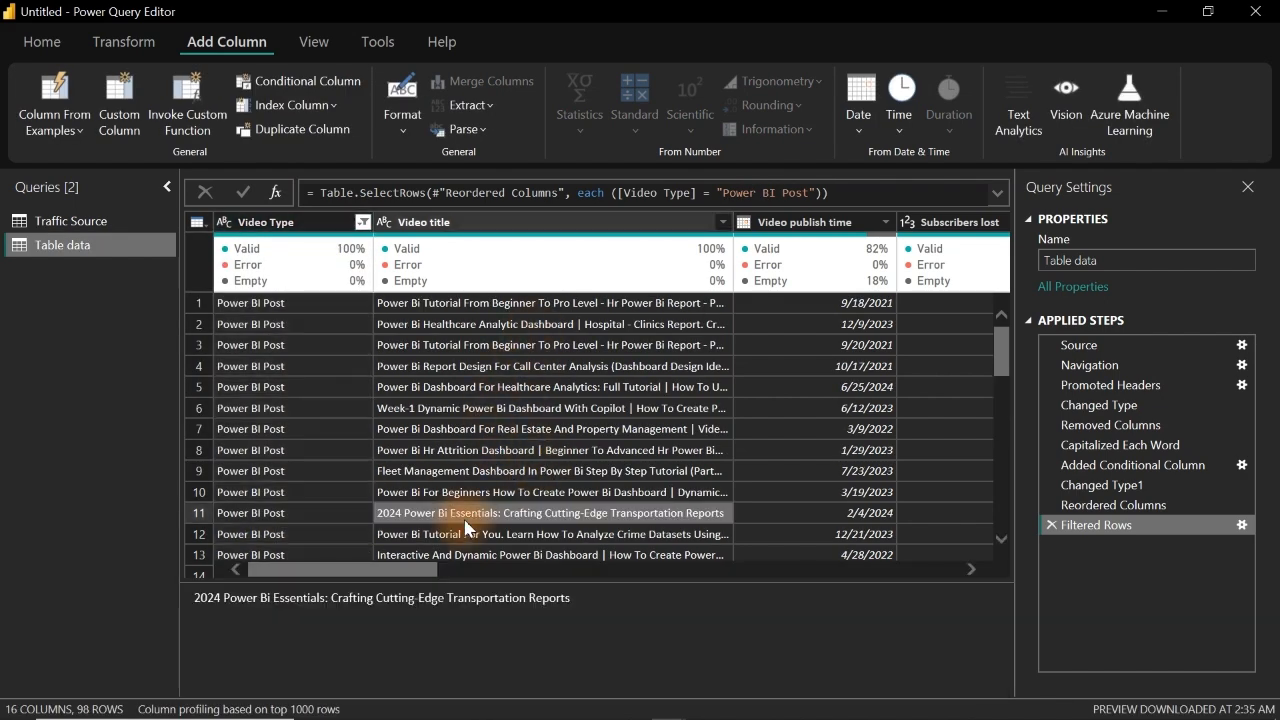
click(532, 408)
click(529, 353)
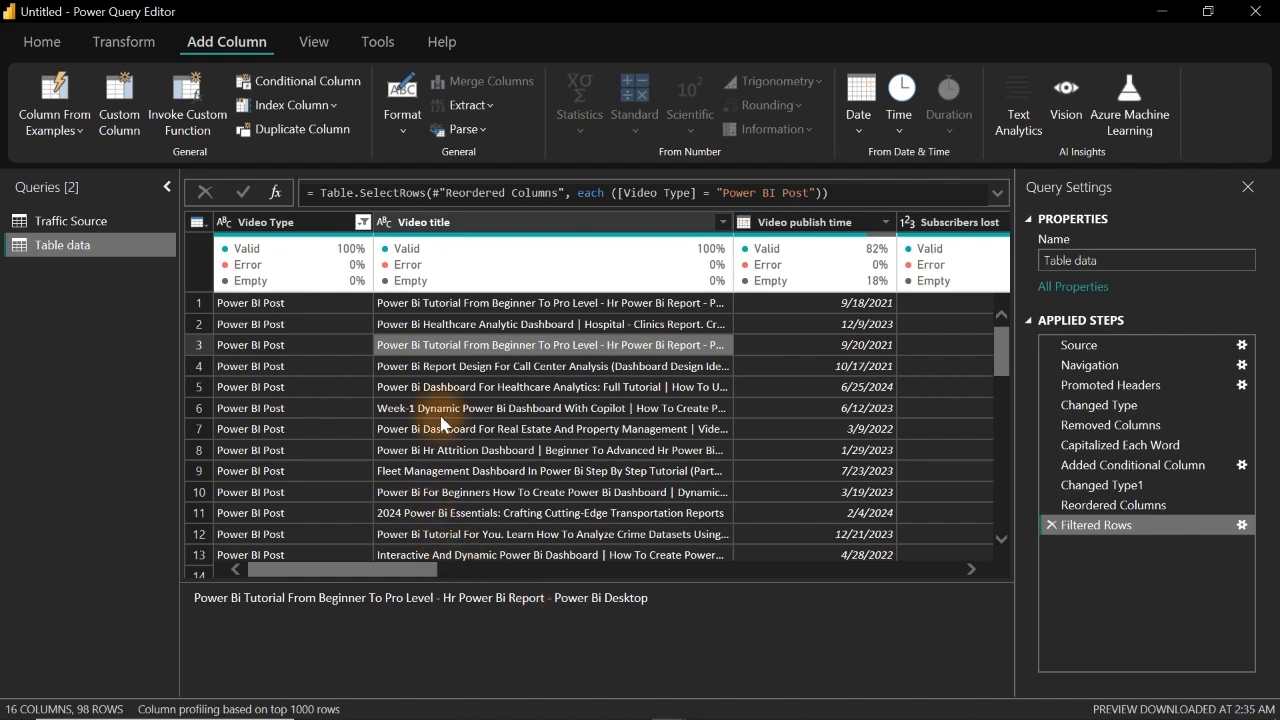
Step: Clear the Video Type filter and look over the remaining columns of the table
click(363, 223)
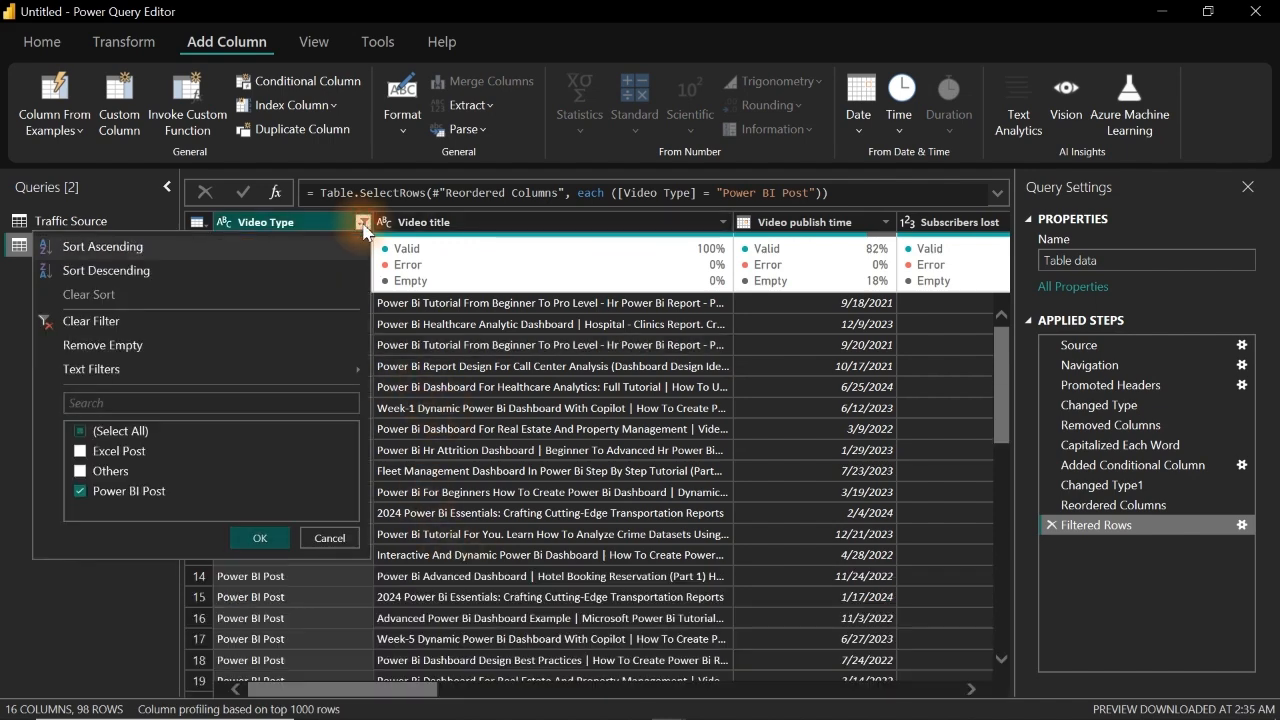
click(107, 330)
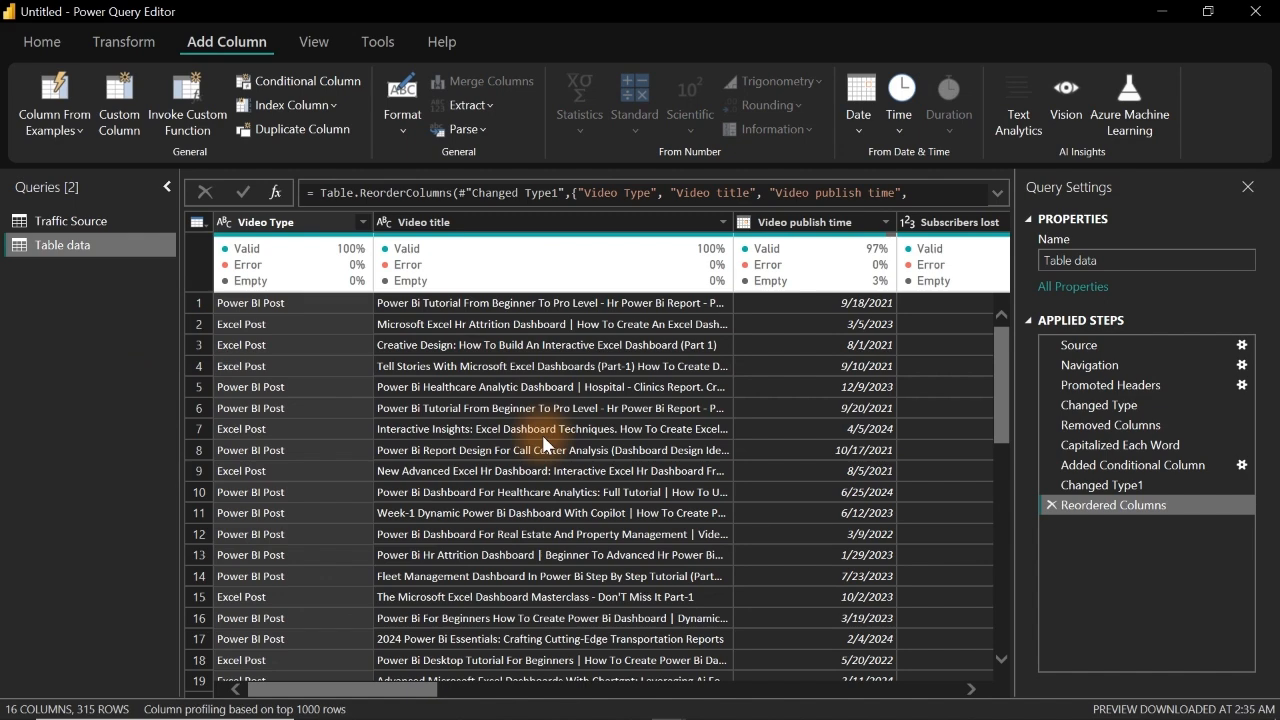
drag(380, 690, 980, 675)
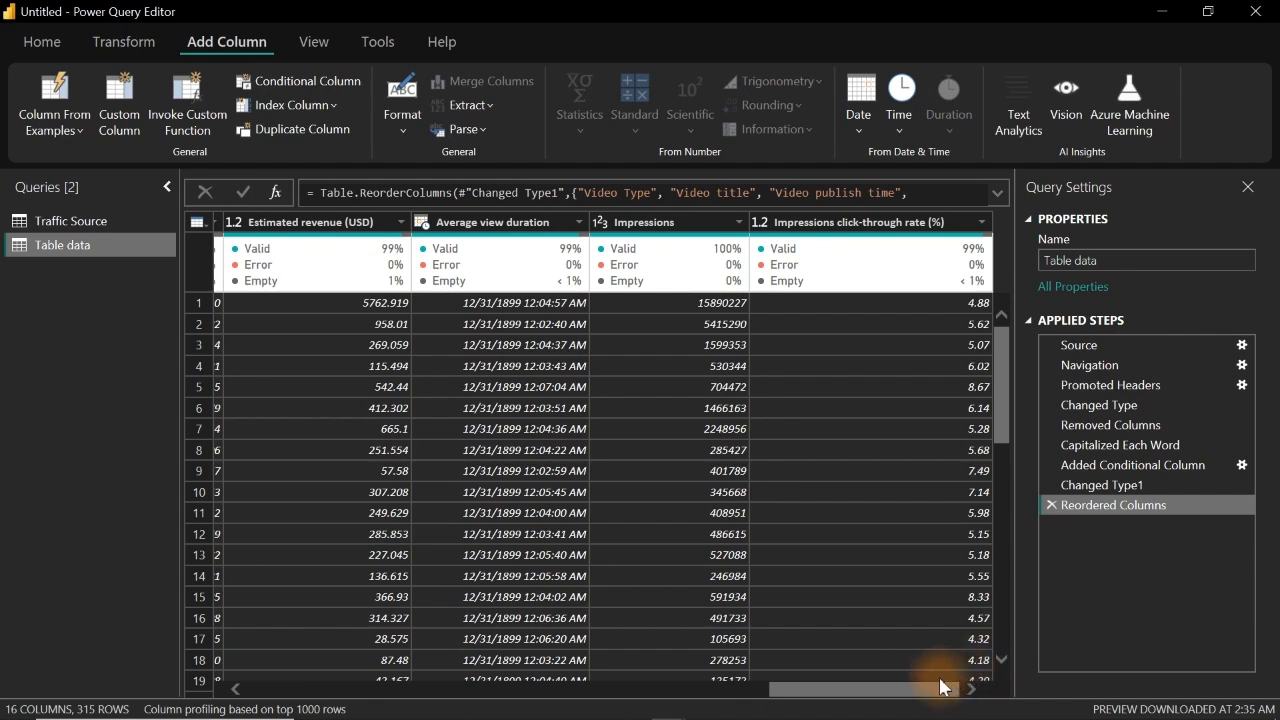
drag(914, 688, 119, 612)
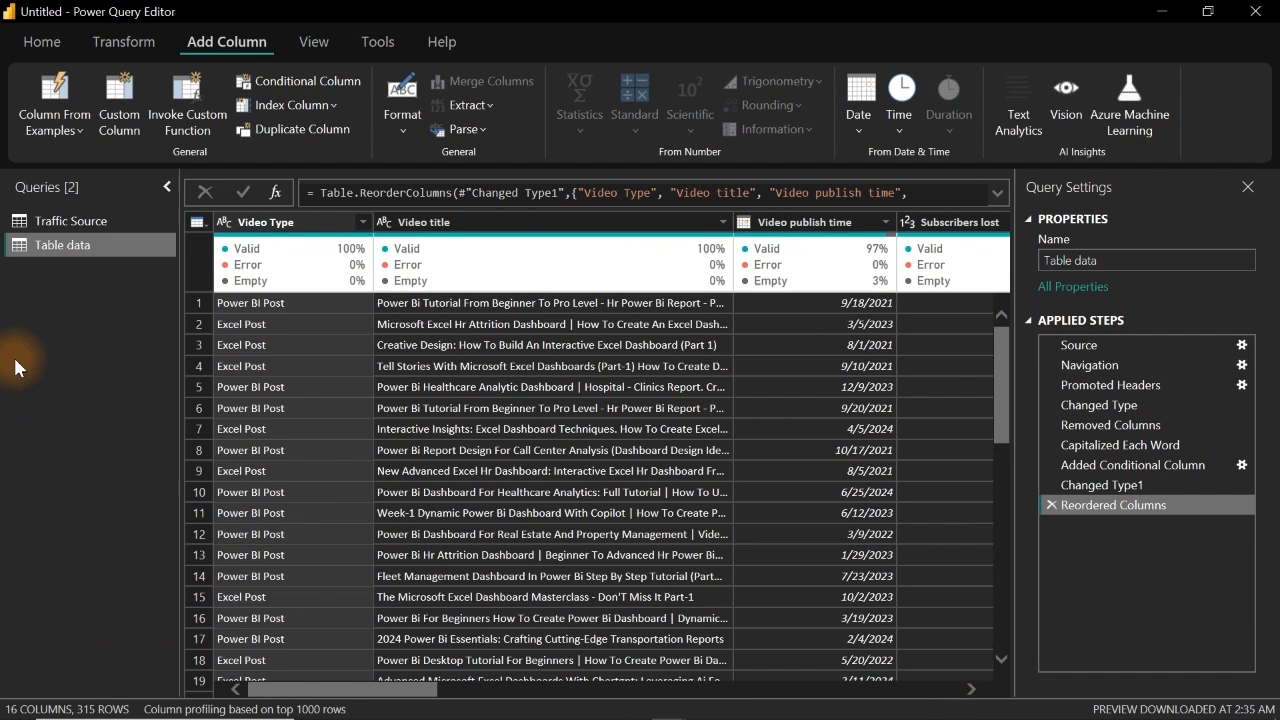
Step: Rename the Table data query as Videos posted
double_click(74, 245)
drag(97, 245, 3, 253)
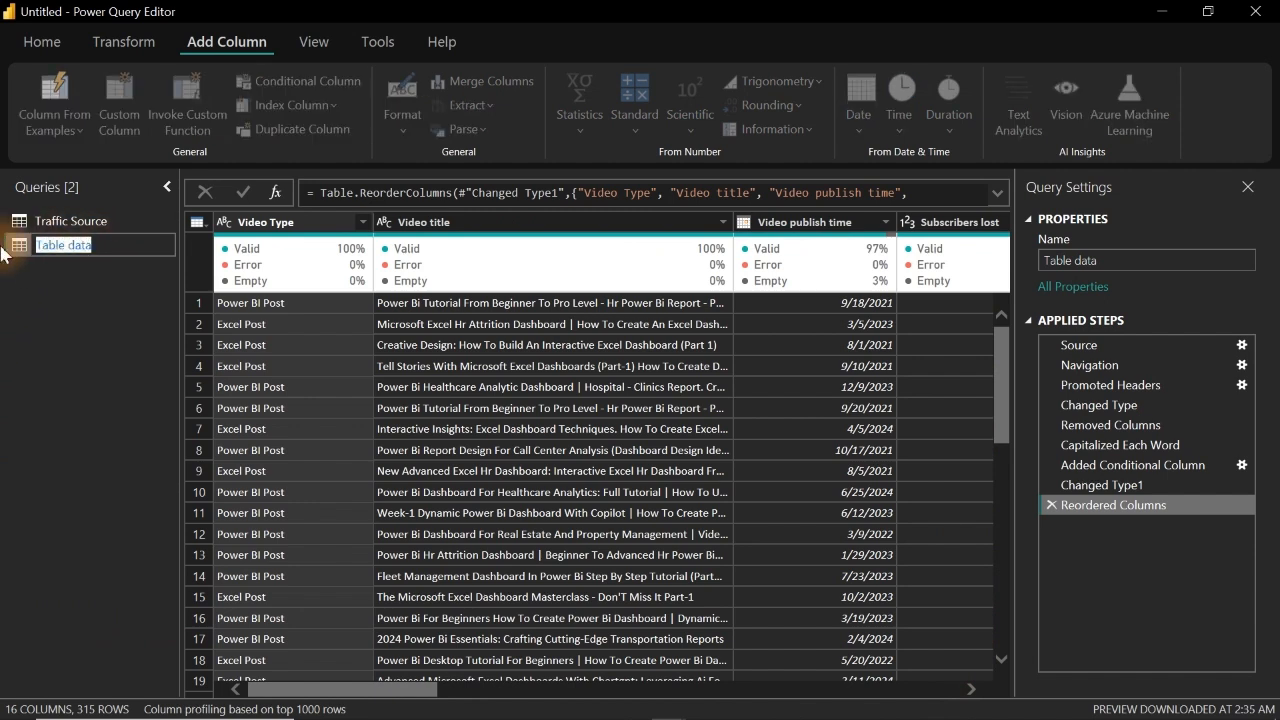
text(Videos post)
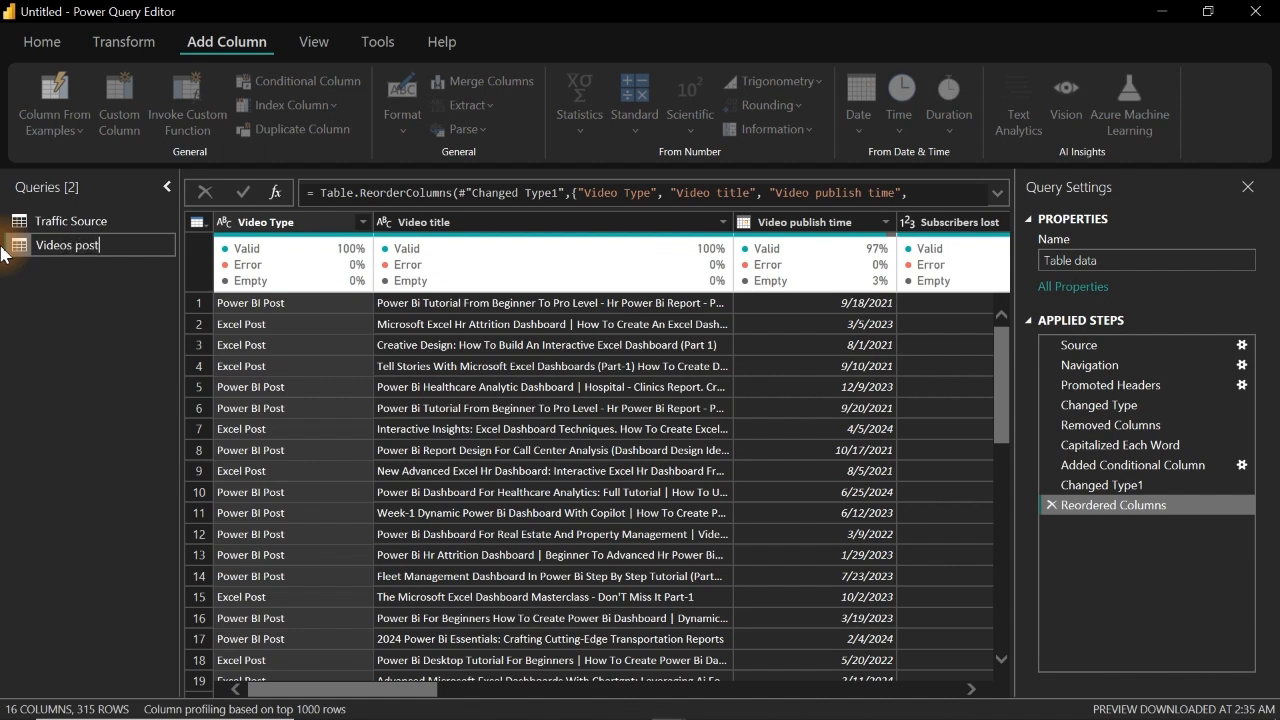
text(ed)
key(Return)
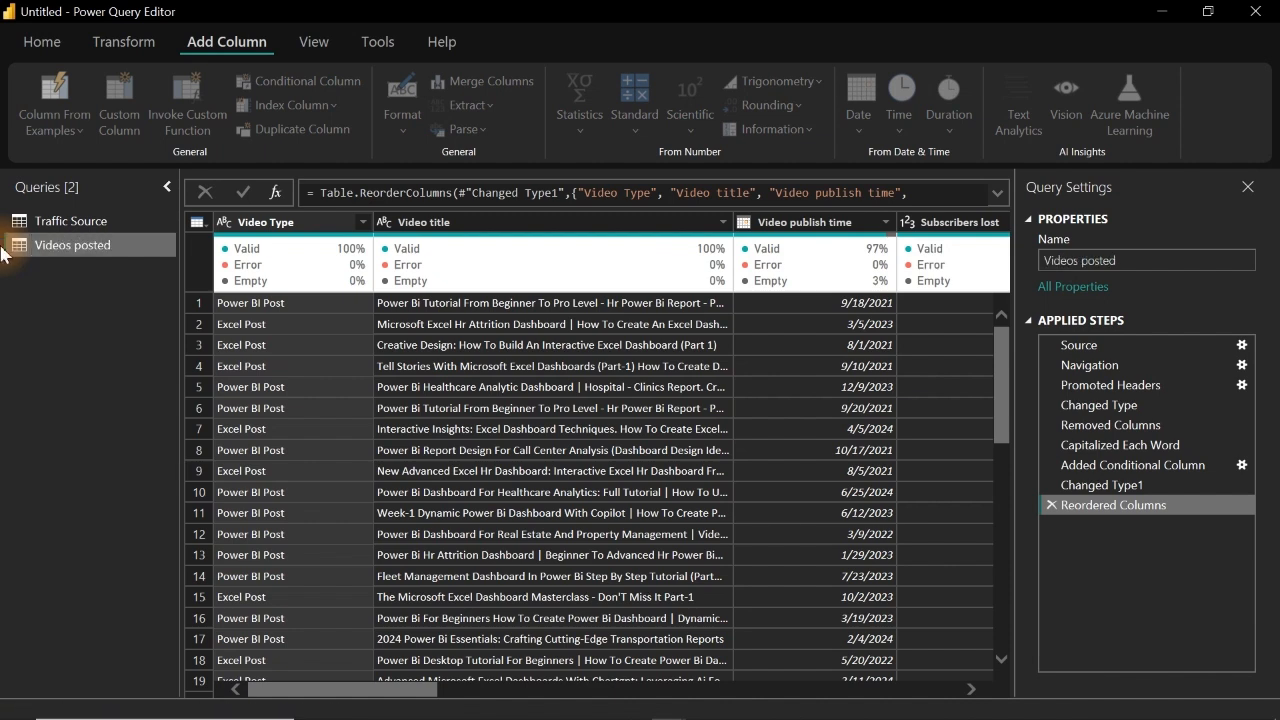
Step: Import the Table data sheet from the Viewers Locations Excel workbook as a new query
click(38, 46)
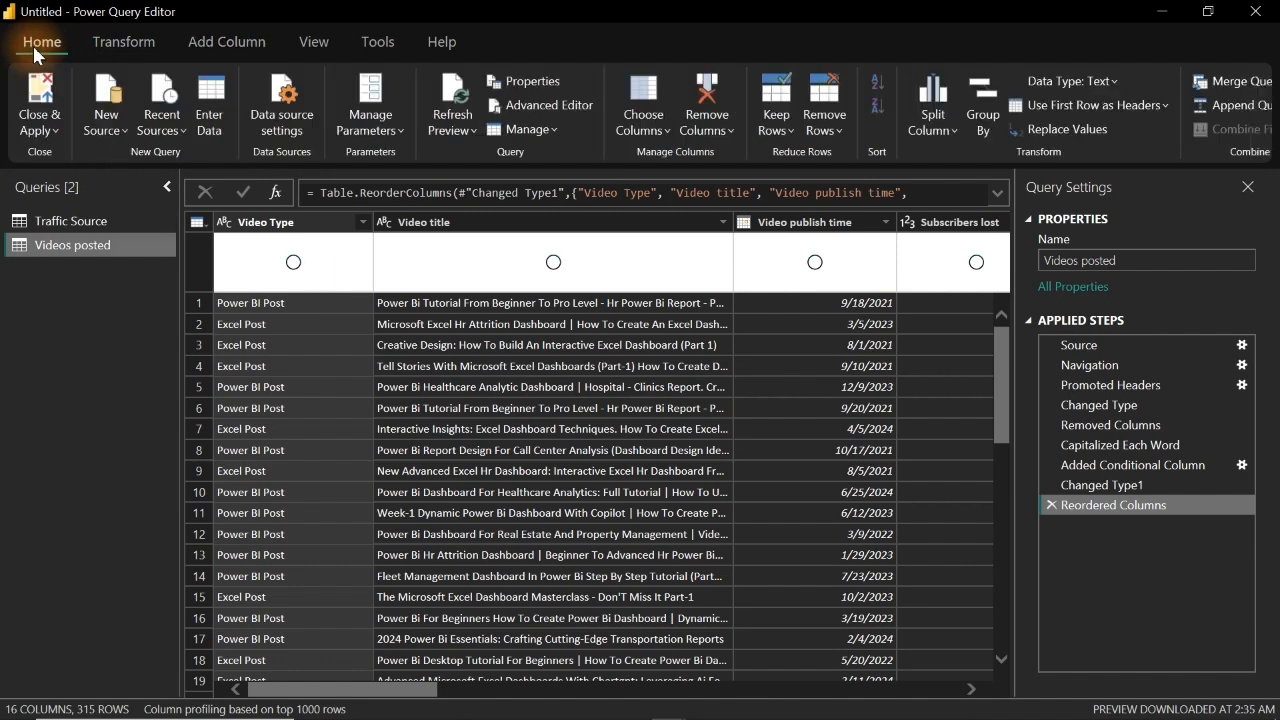
click(116, 132)
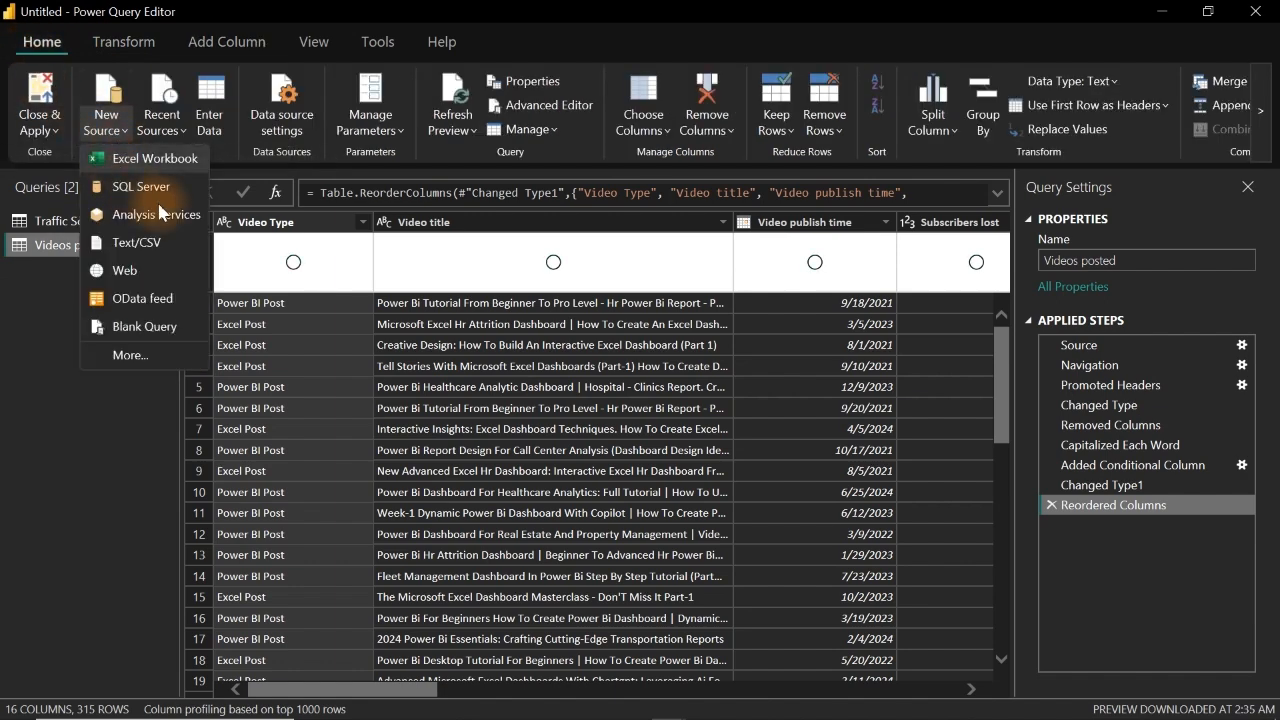
click(142, 160)
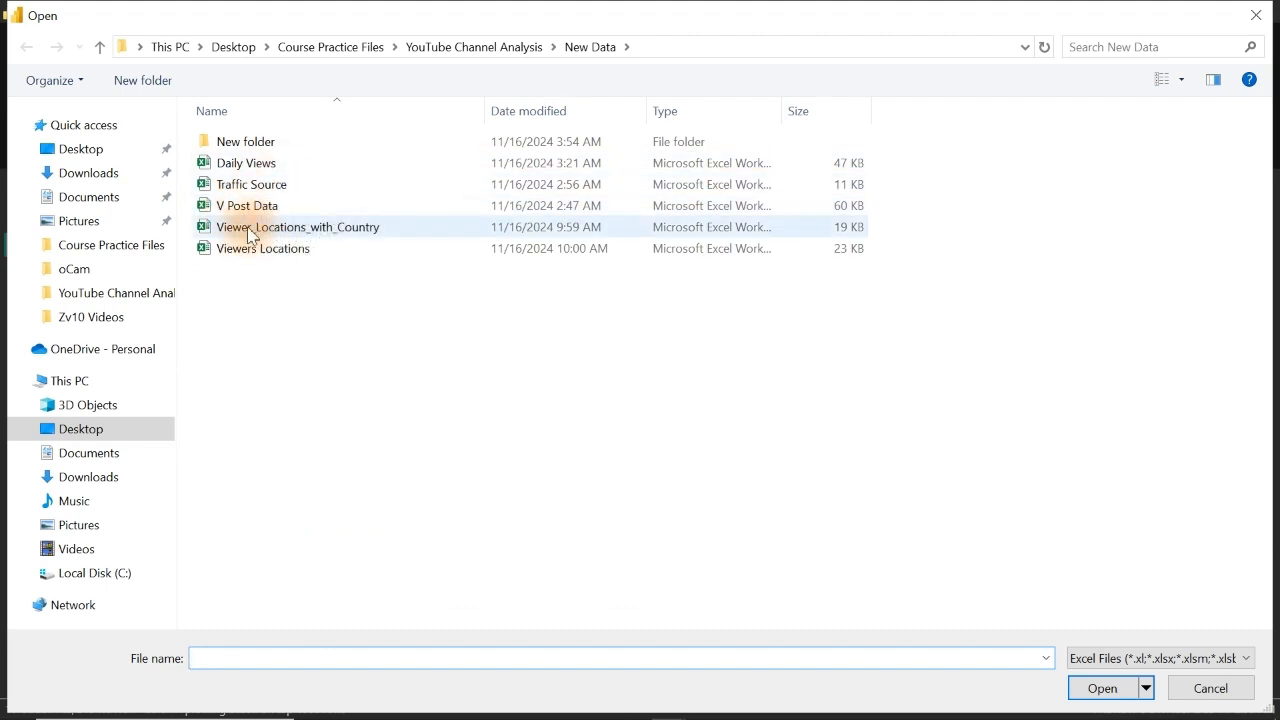
click(258, 231)
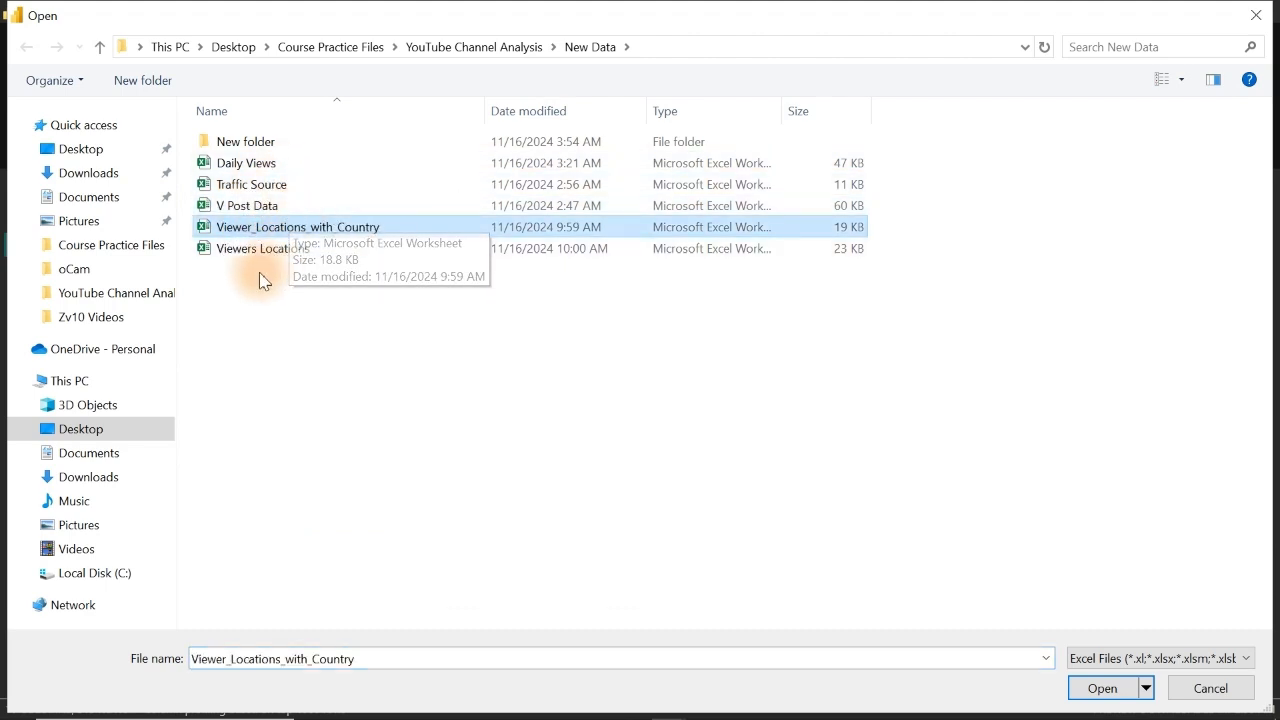
click(279, 258)
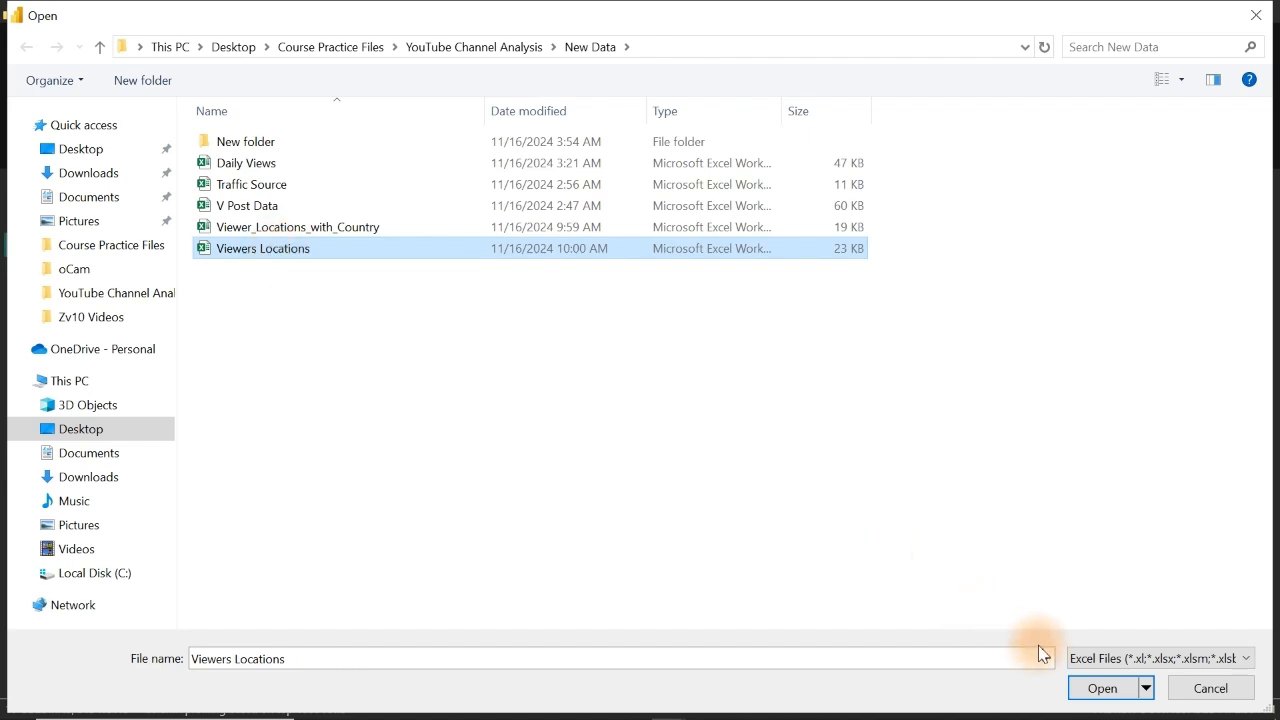
click(1100, 688)
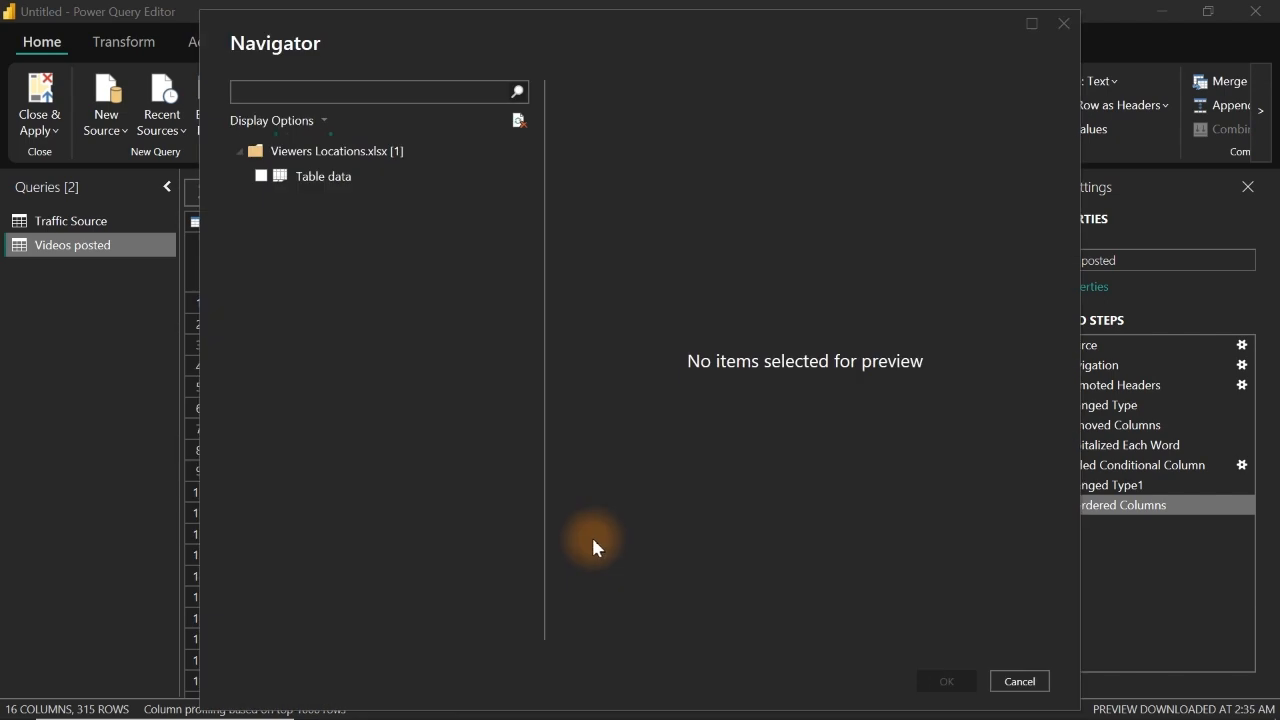
click(261, 176)
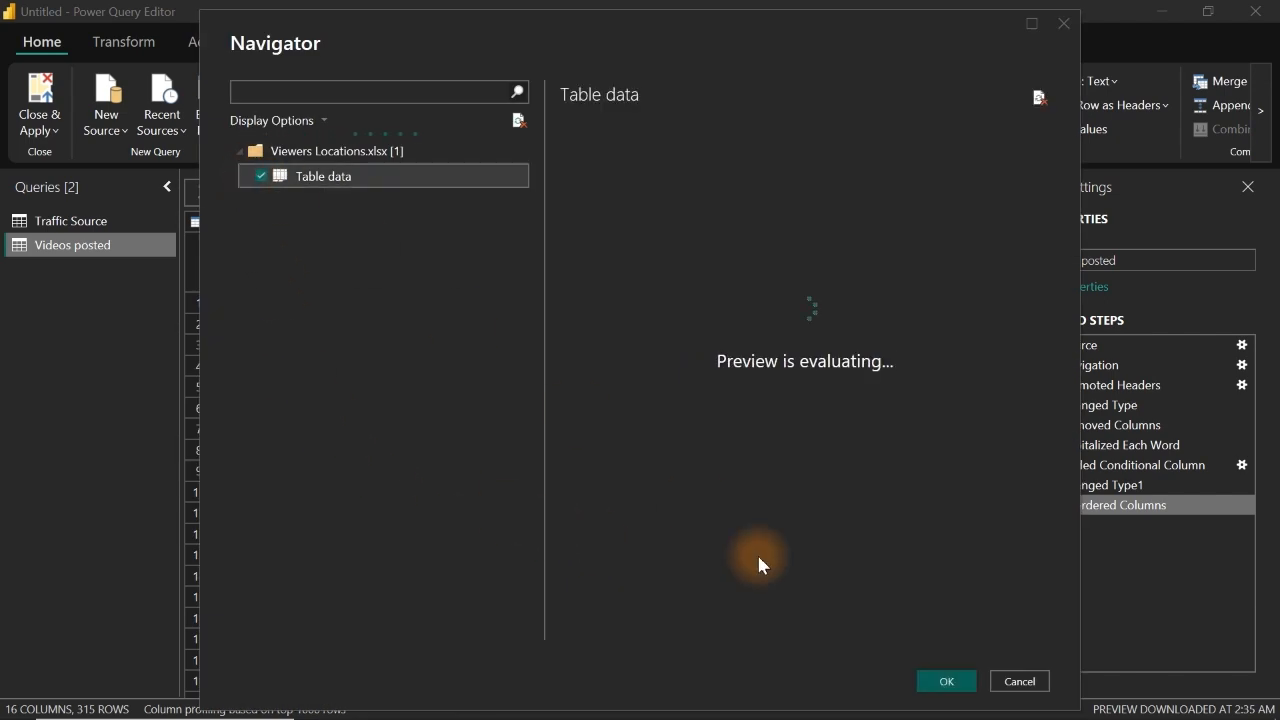
click(944, 681)
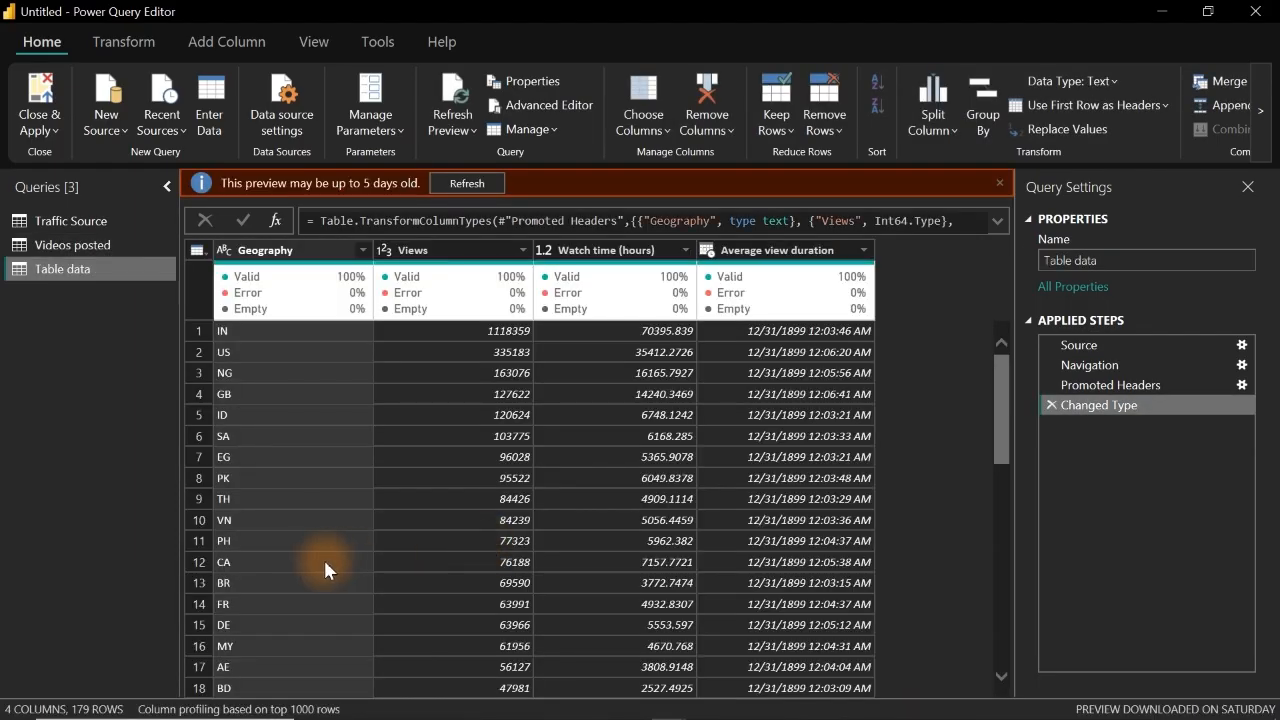
Step: Examine the distinct country codes in the Geography column's filter list and leave the column unfiltered
mouse_move(286, 290)
click(364, 252)
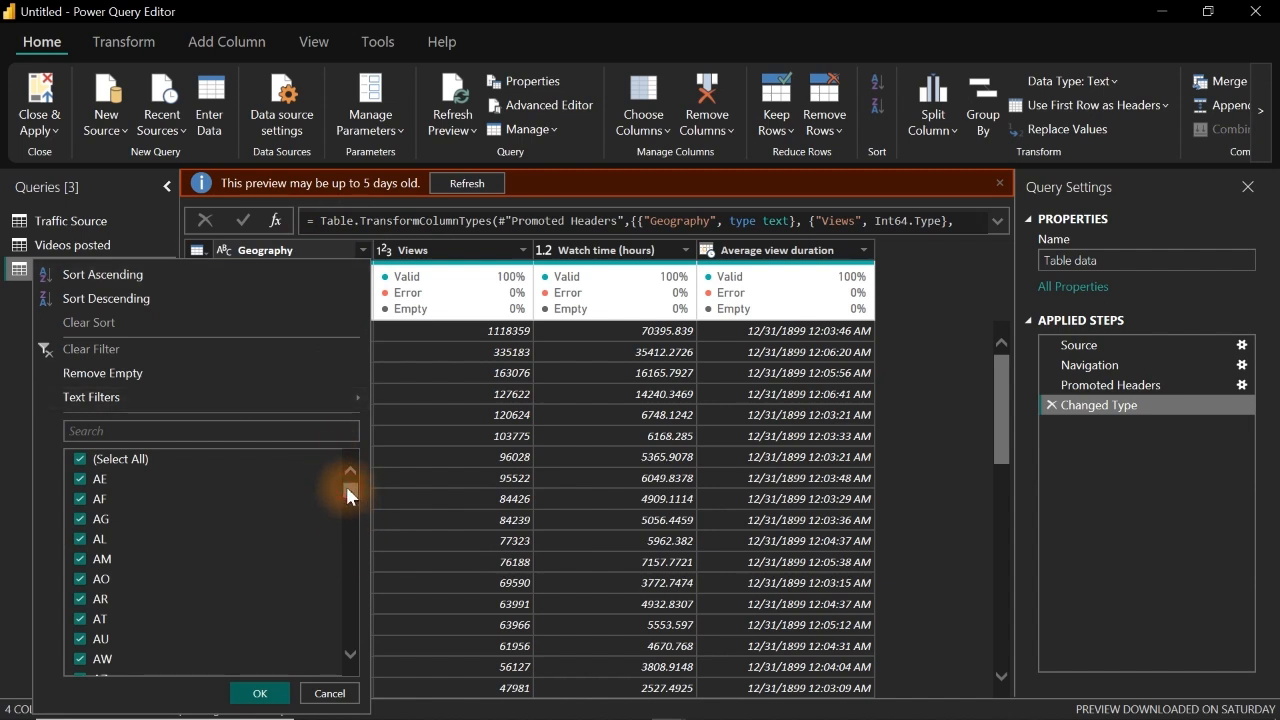
drag(346, 486, 358, 462)
click(931, 407)
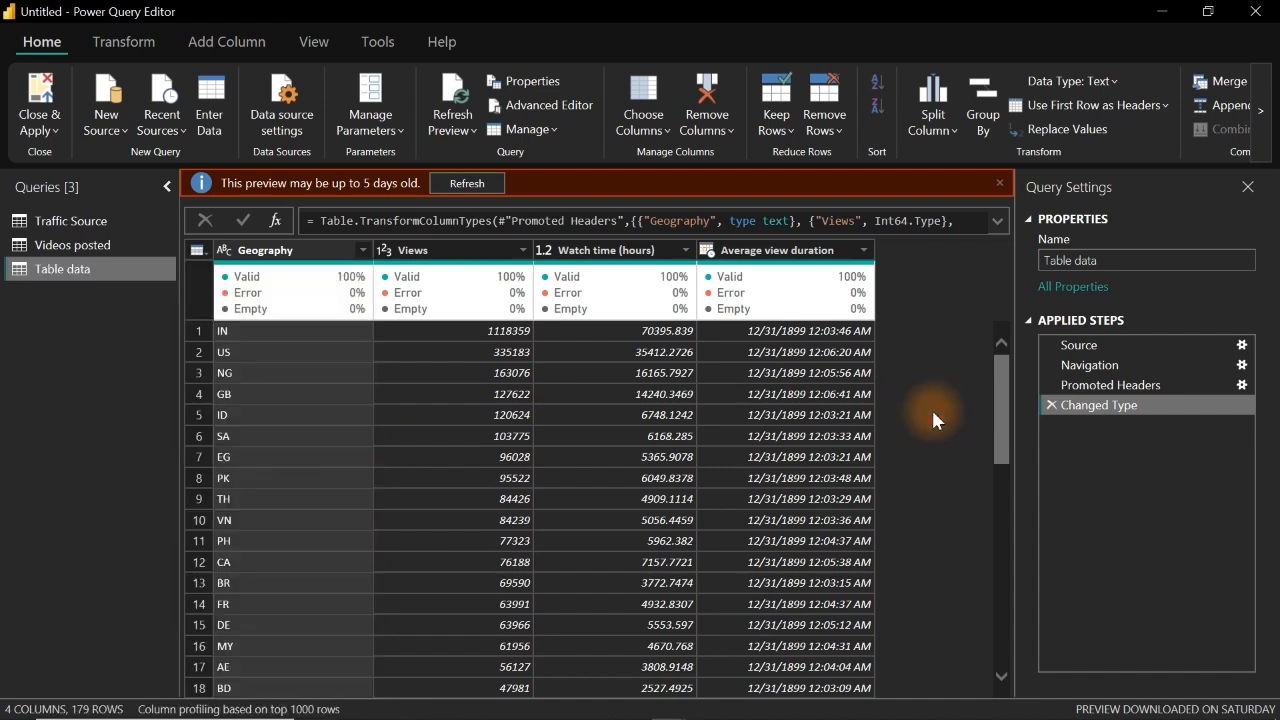
Step: Rename the newly imported Table data query as Location
double_click(84, 271)
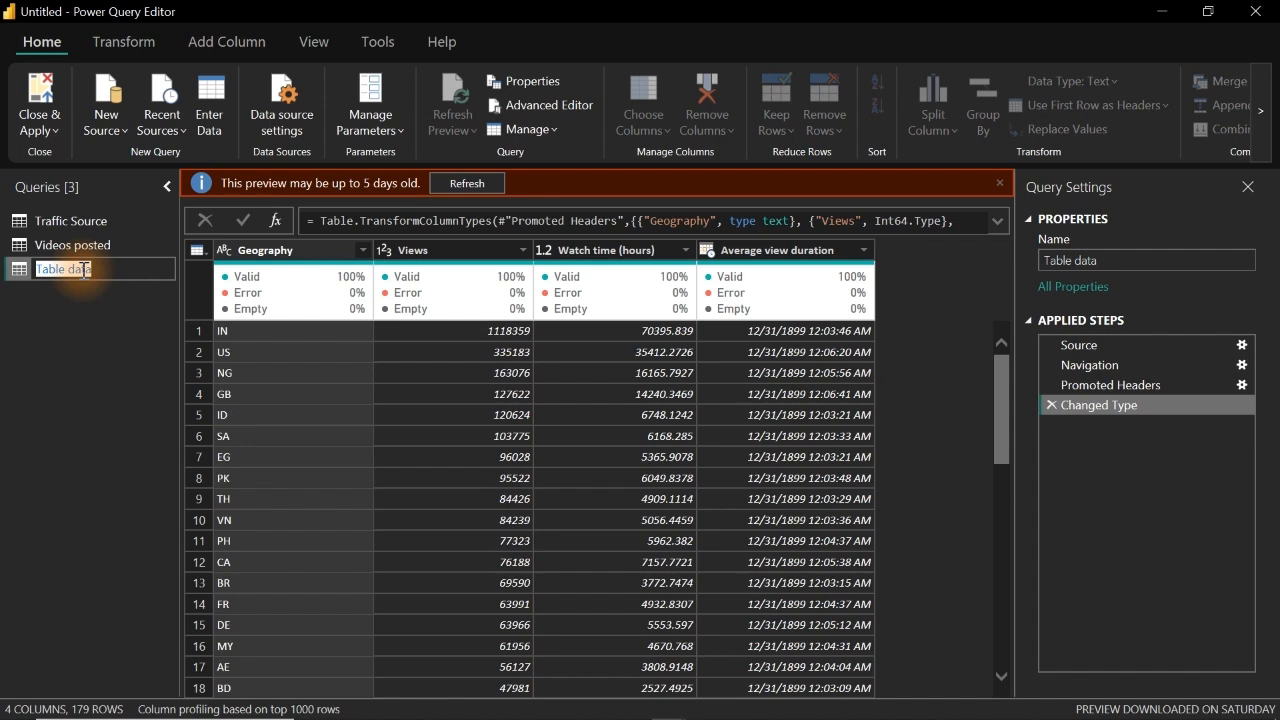
text(Lo)
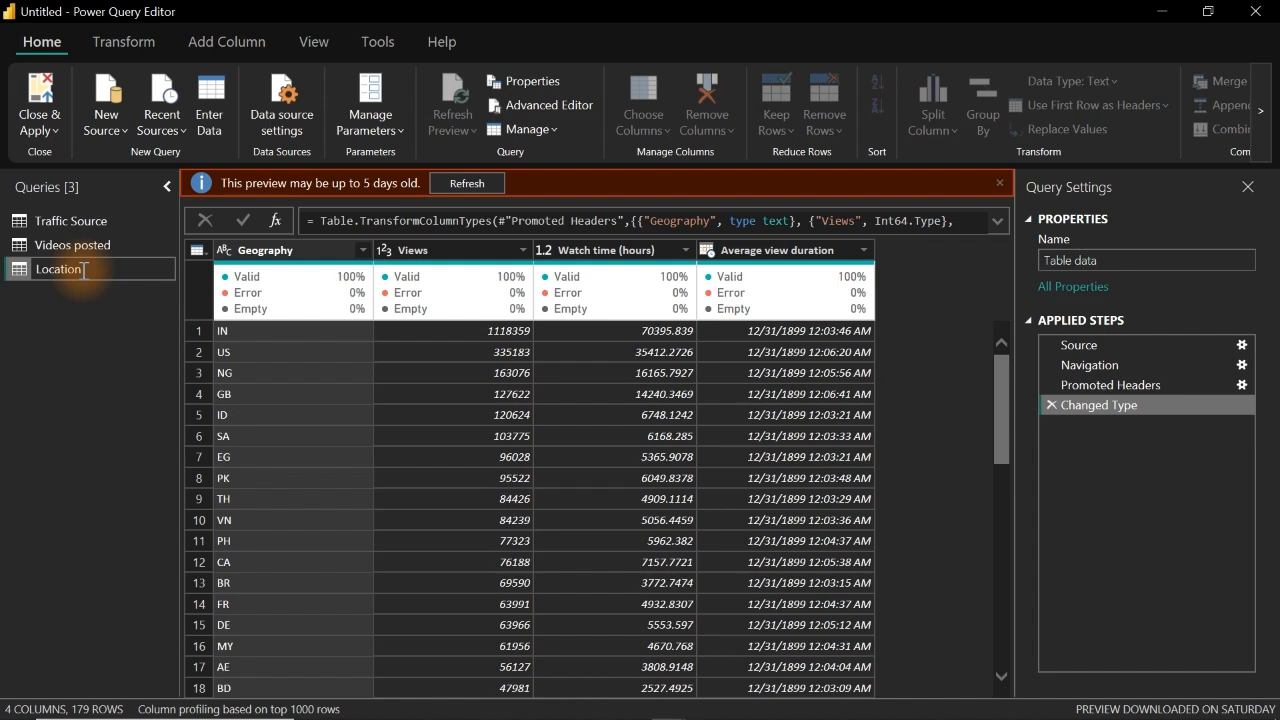
text(cation)
key(Return)
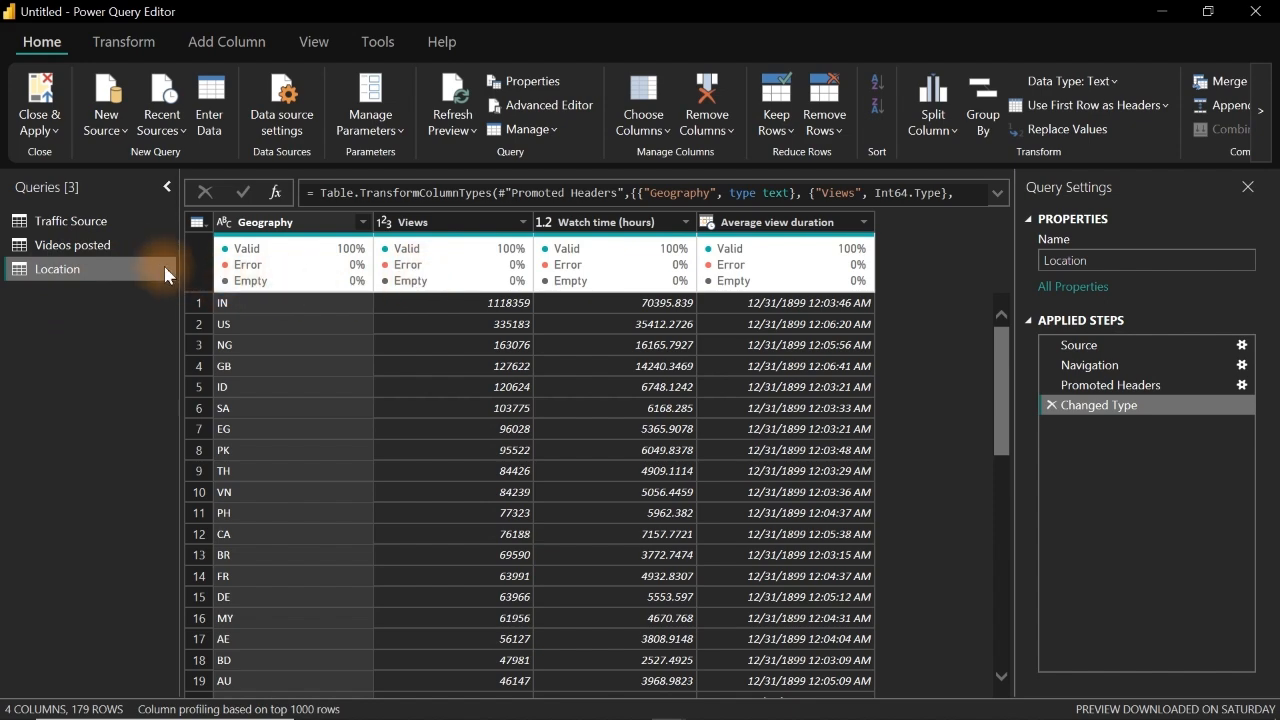
Step: Import Sheet1 from the Viewer_Locations_with_Country Excel workbook as a new query
click(118, 137)
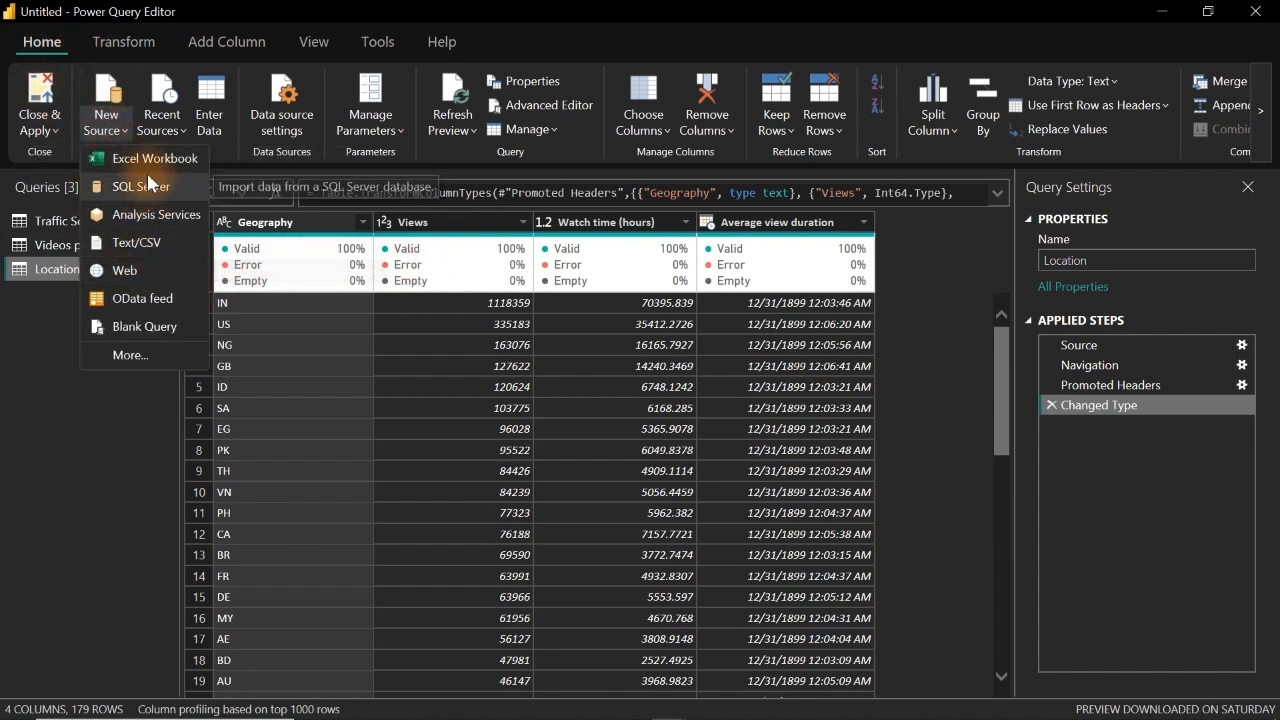
click(148, 160)
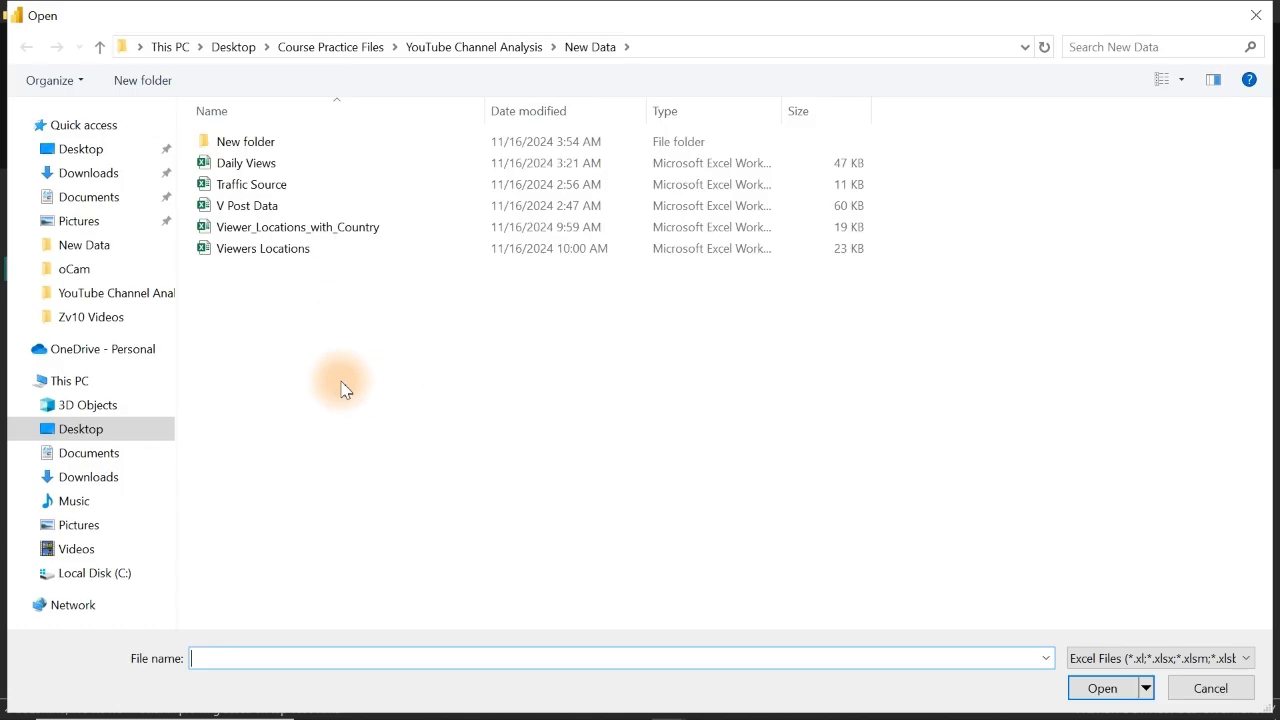
double_click(337, 237)
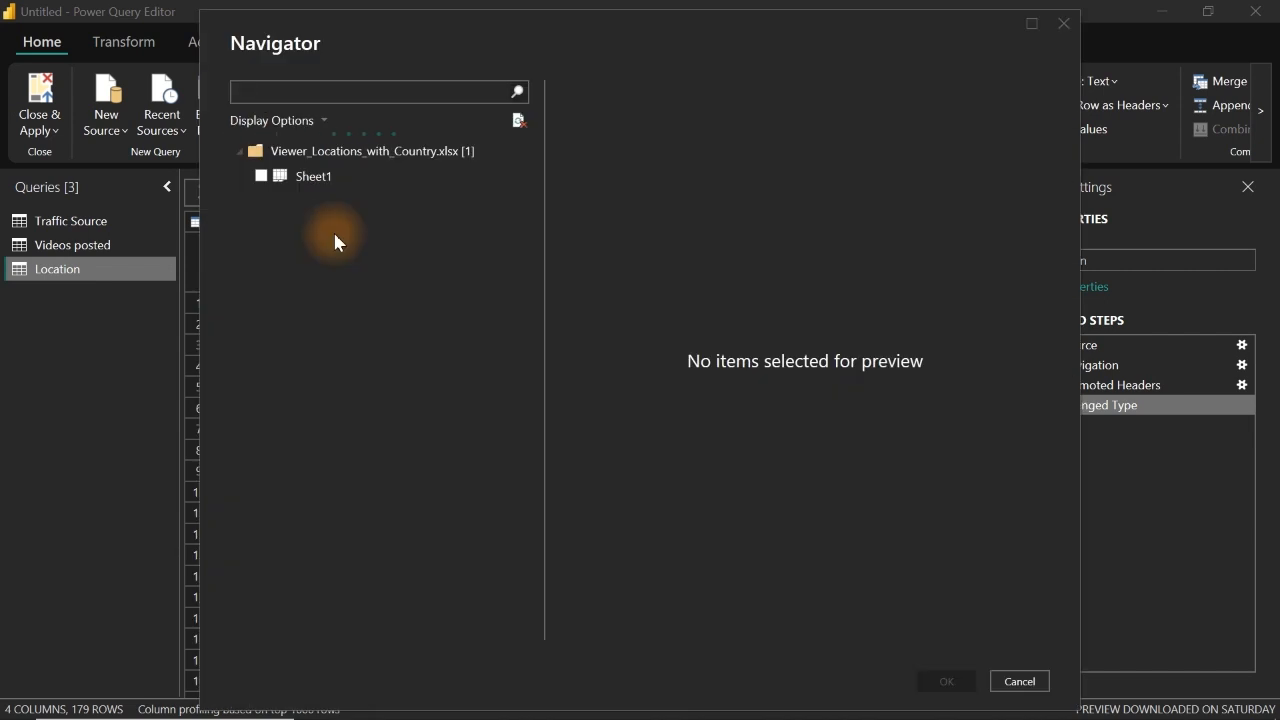
click(260, 182)
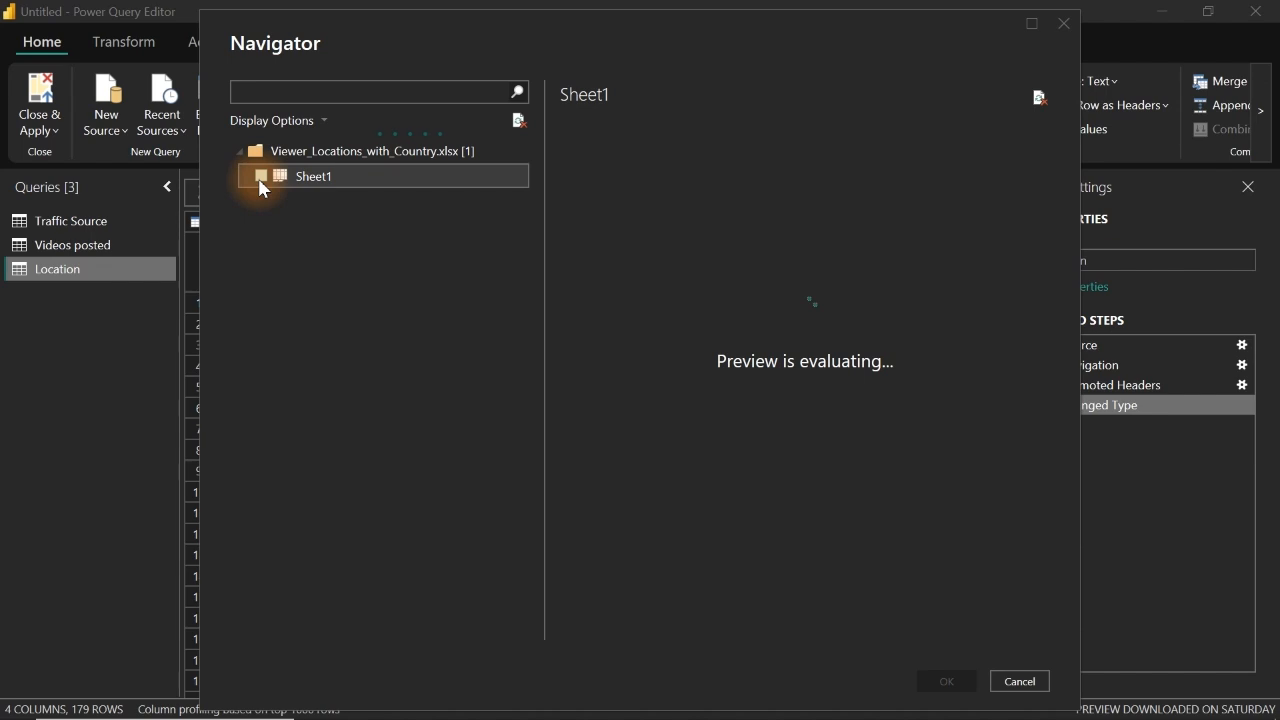
click(261, 177)
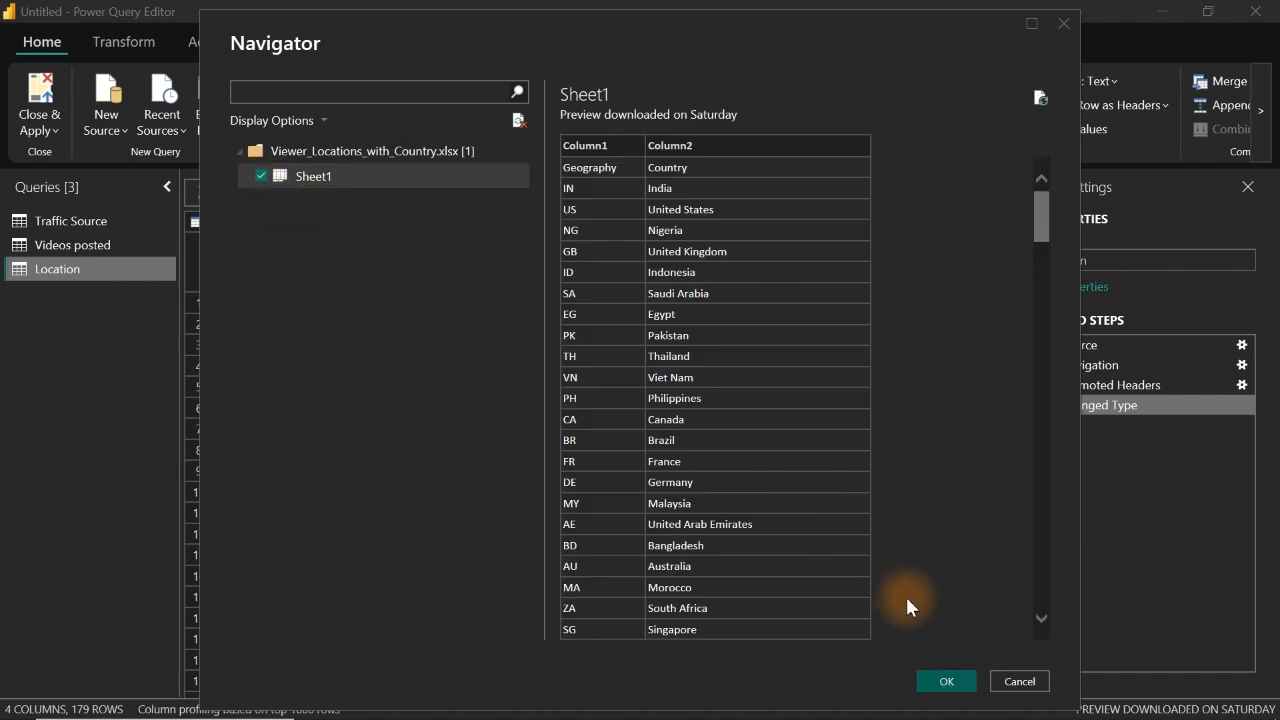
click(945, 683)
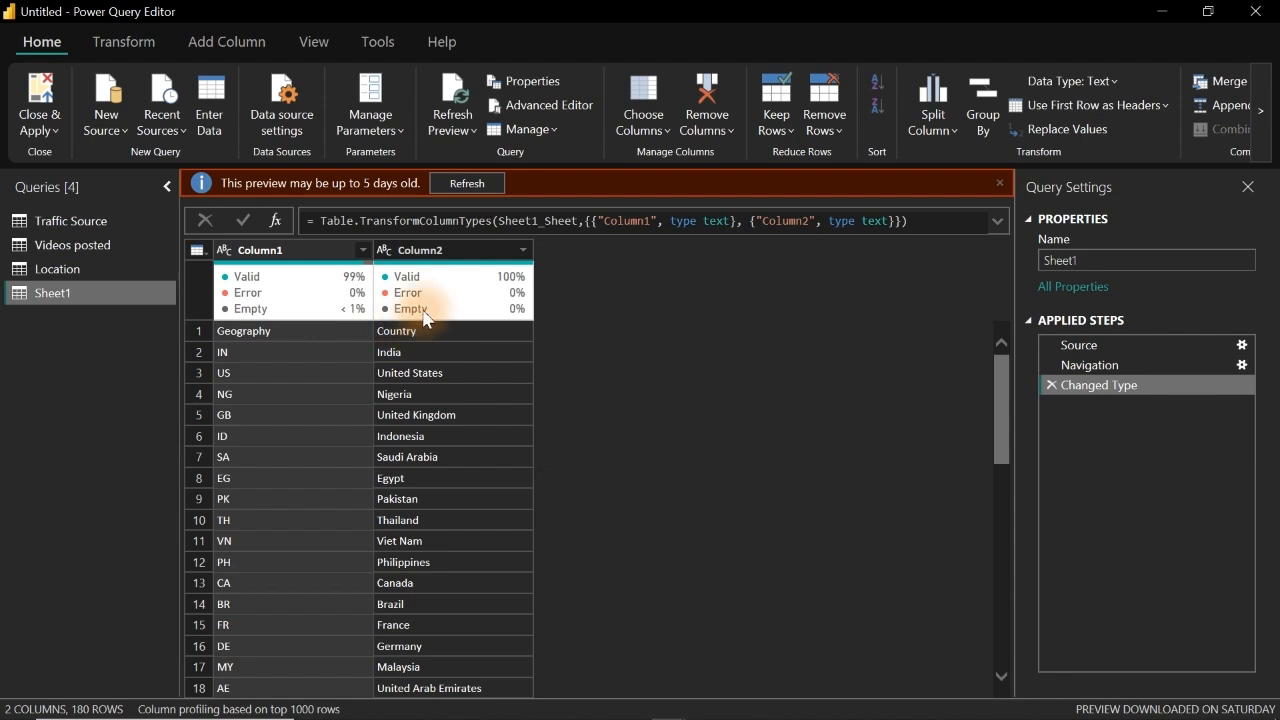
Step: Promote the first row of the Sheet1 query to column headers
click(90, 272)
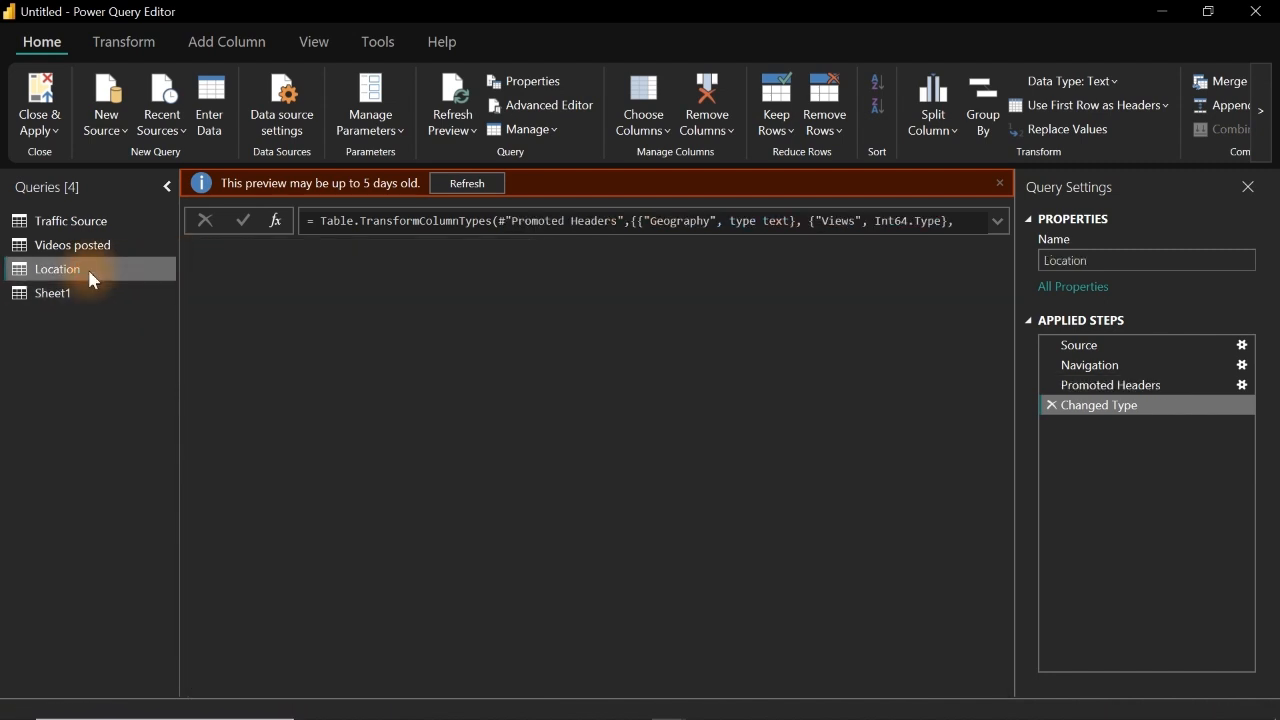
click(62, 294)
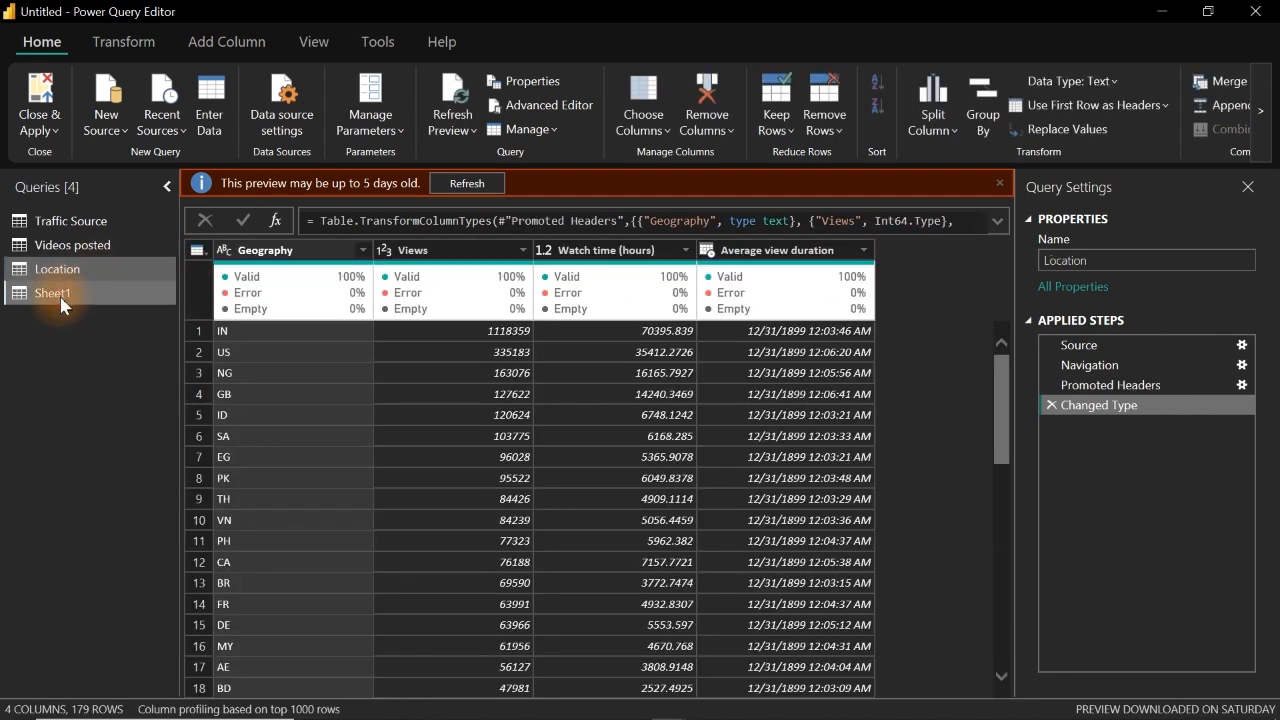
click(203, 254)
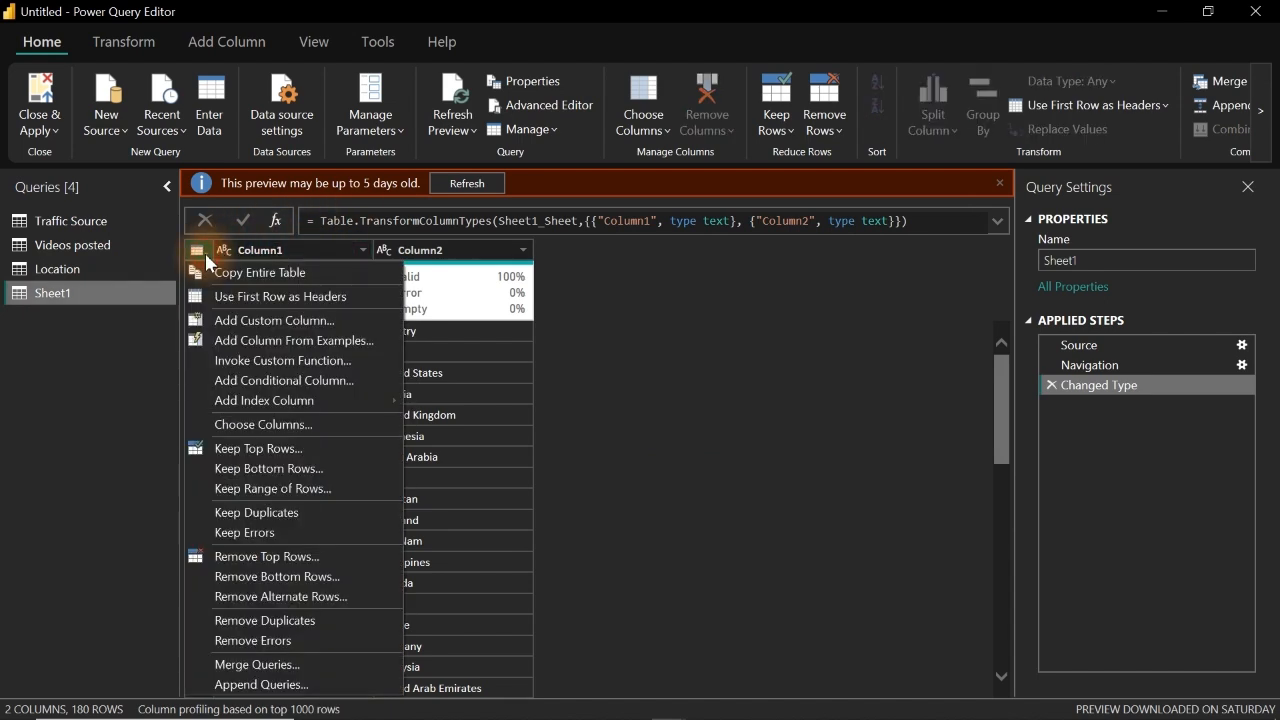
click(261, 292)
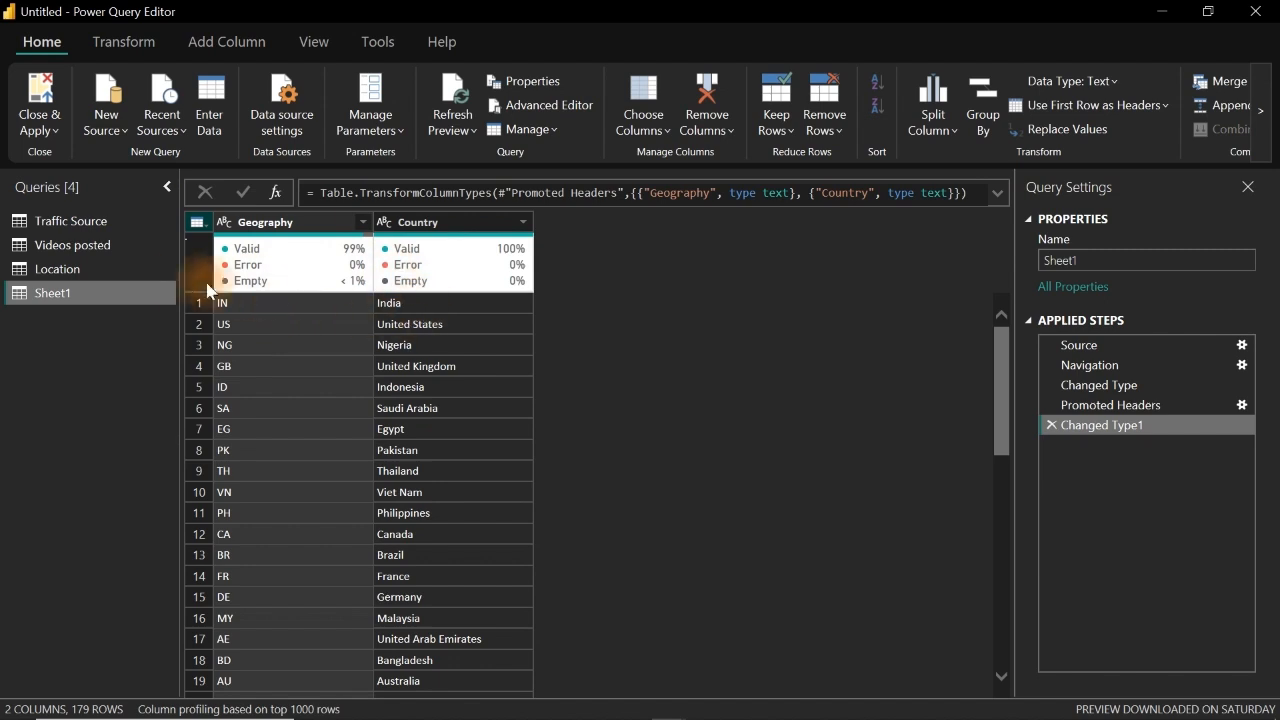
Step: Merge Sheet1 into the Location query, matching both tables on Geography with a left outer join
click(138, 272)
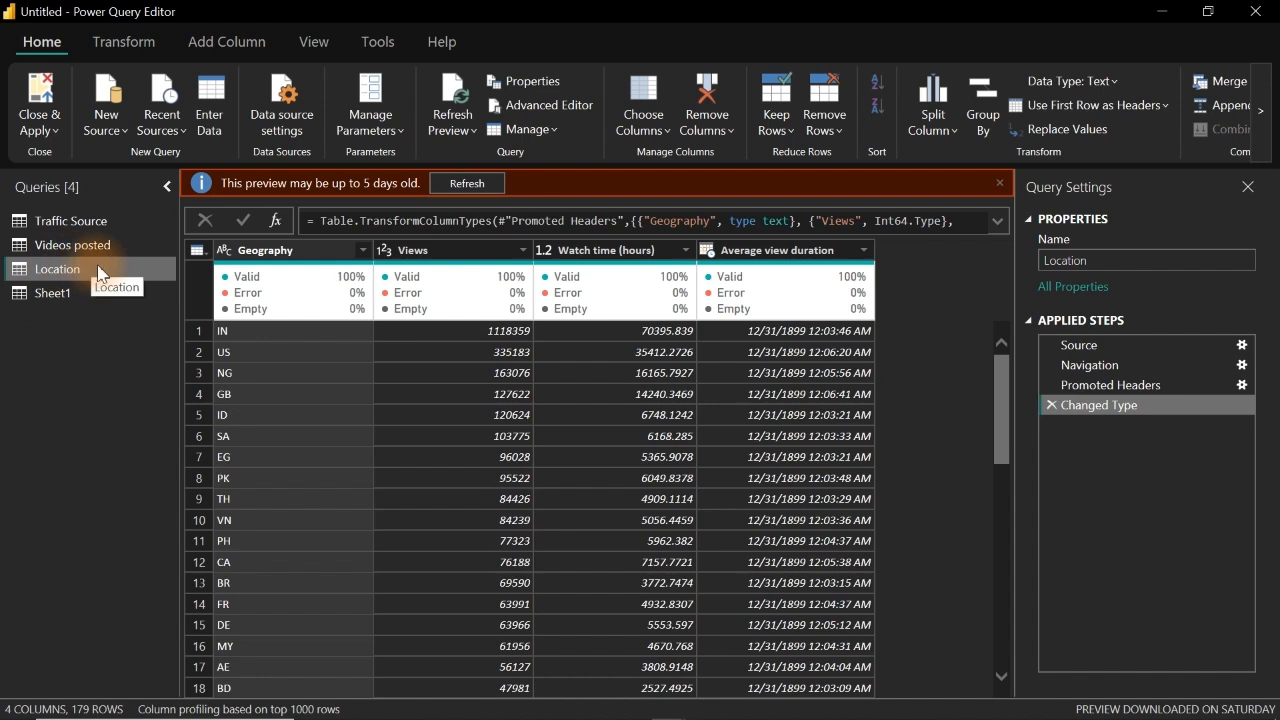
click(1261, 119)
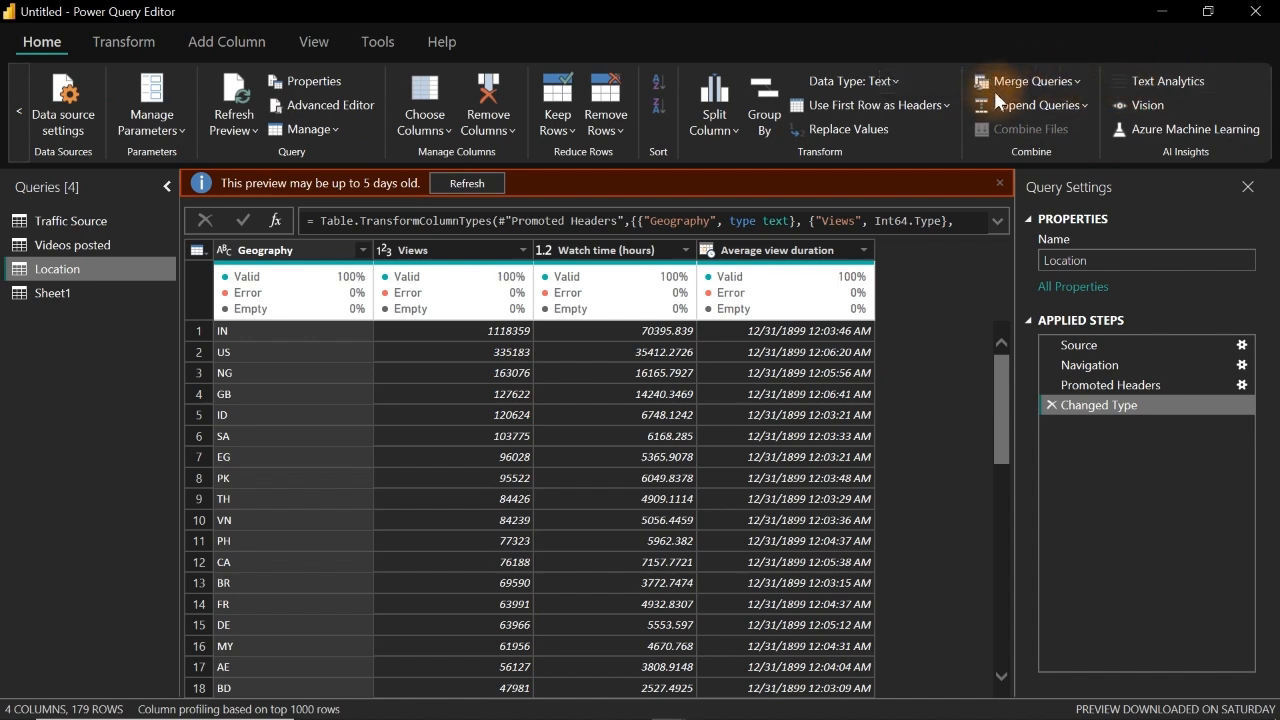
click(1024, 85)
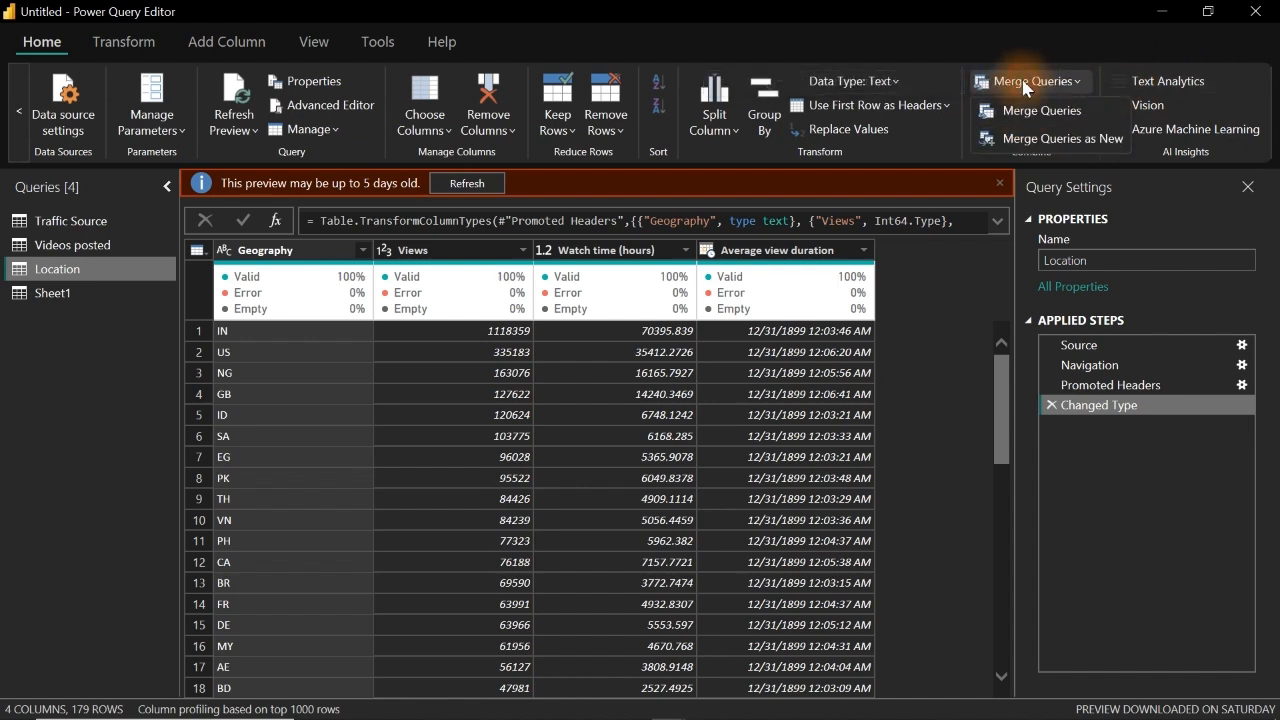
click(1019, 107)
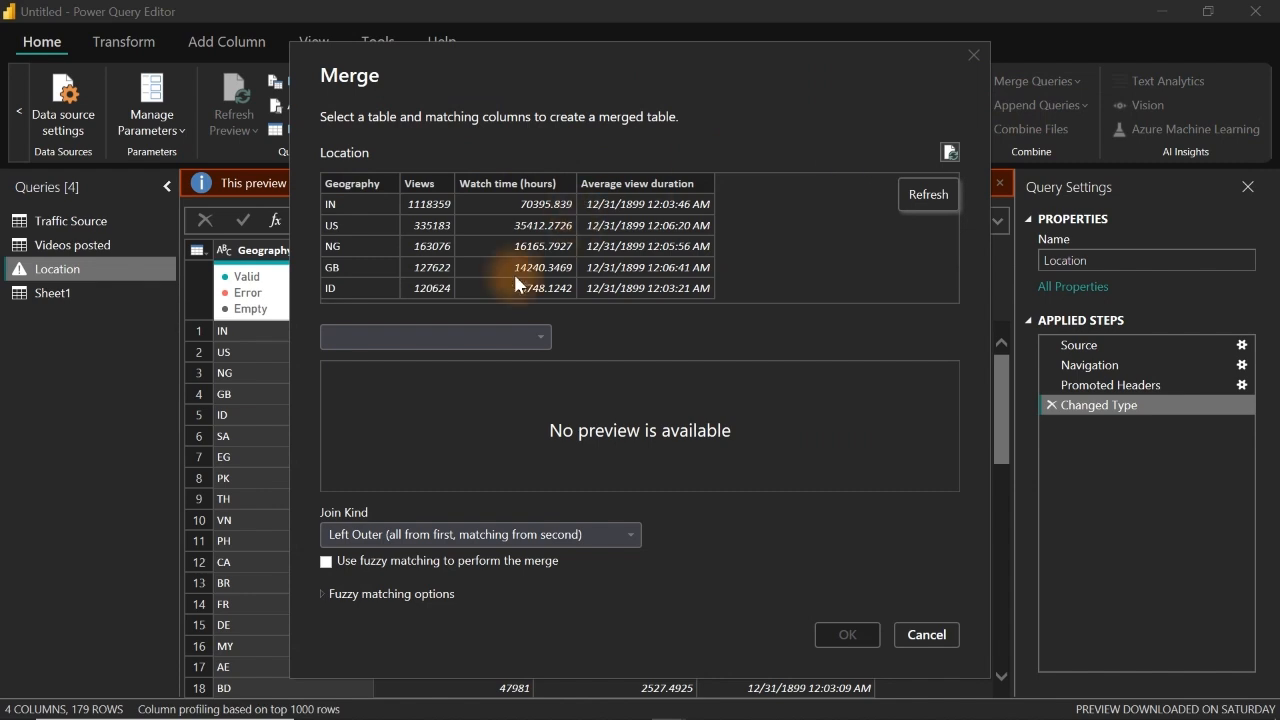
click(473, 339)
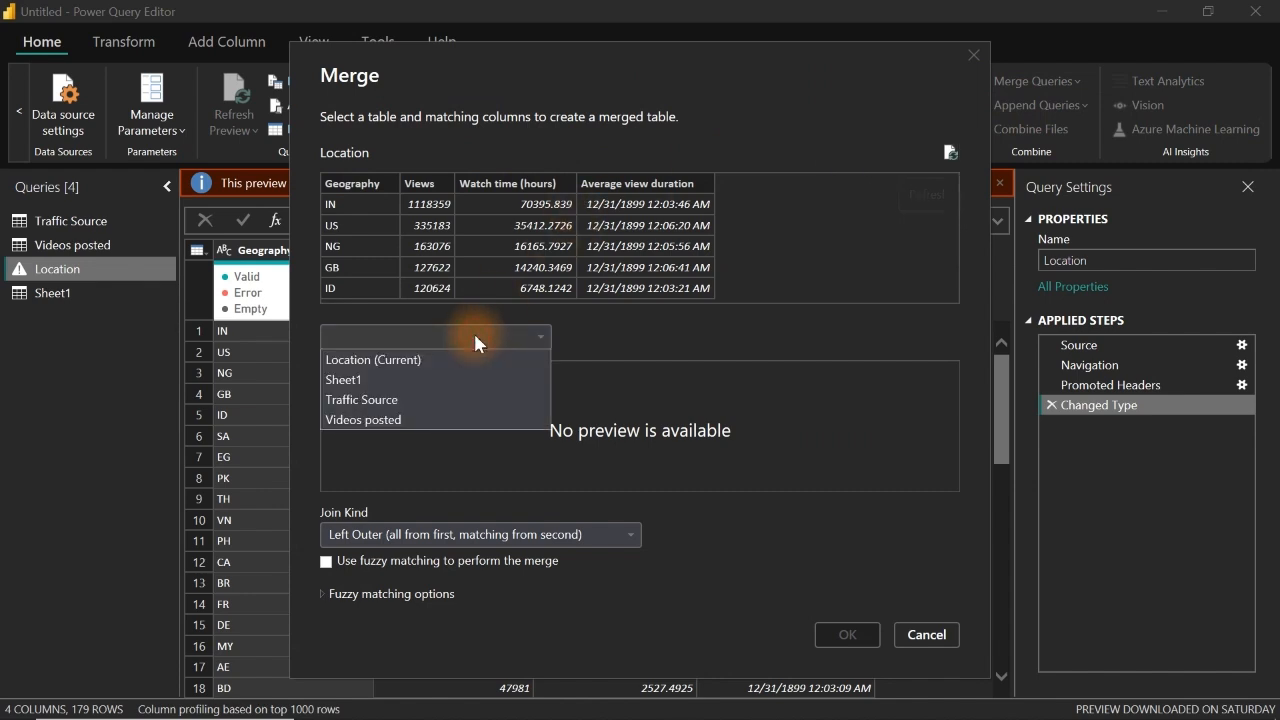
click(373, 385)
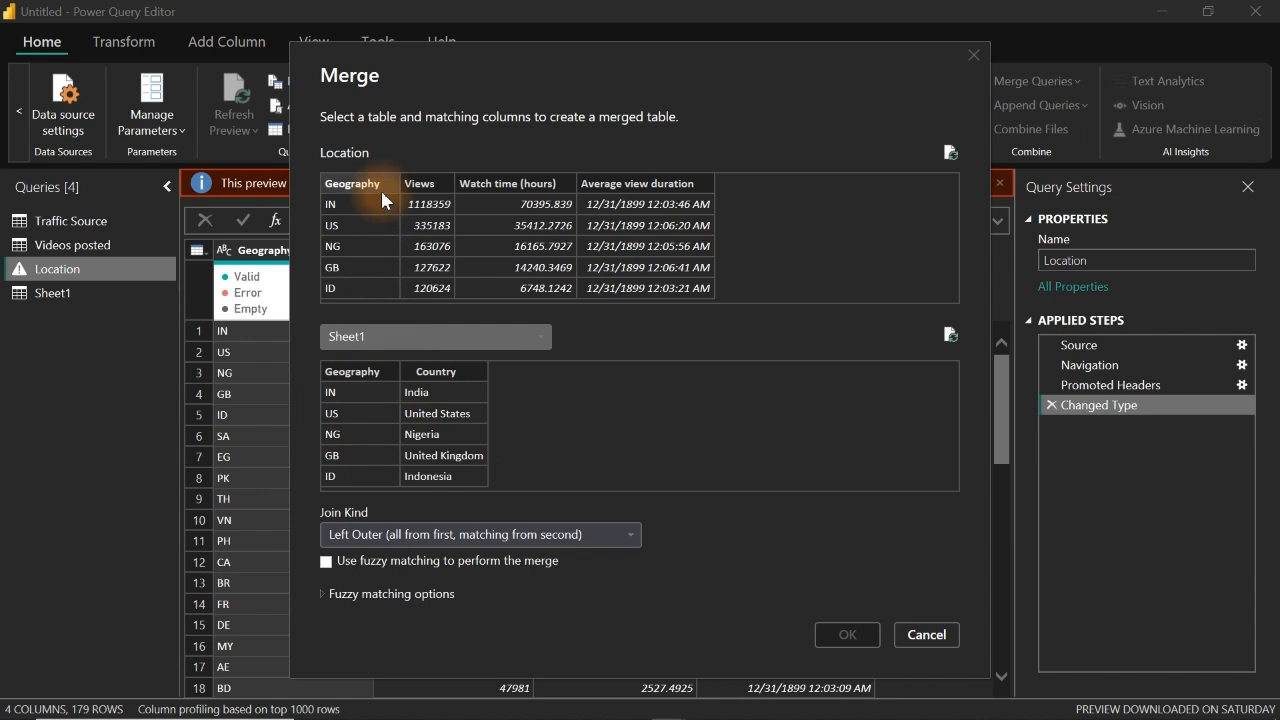
click(352, 375)
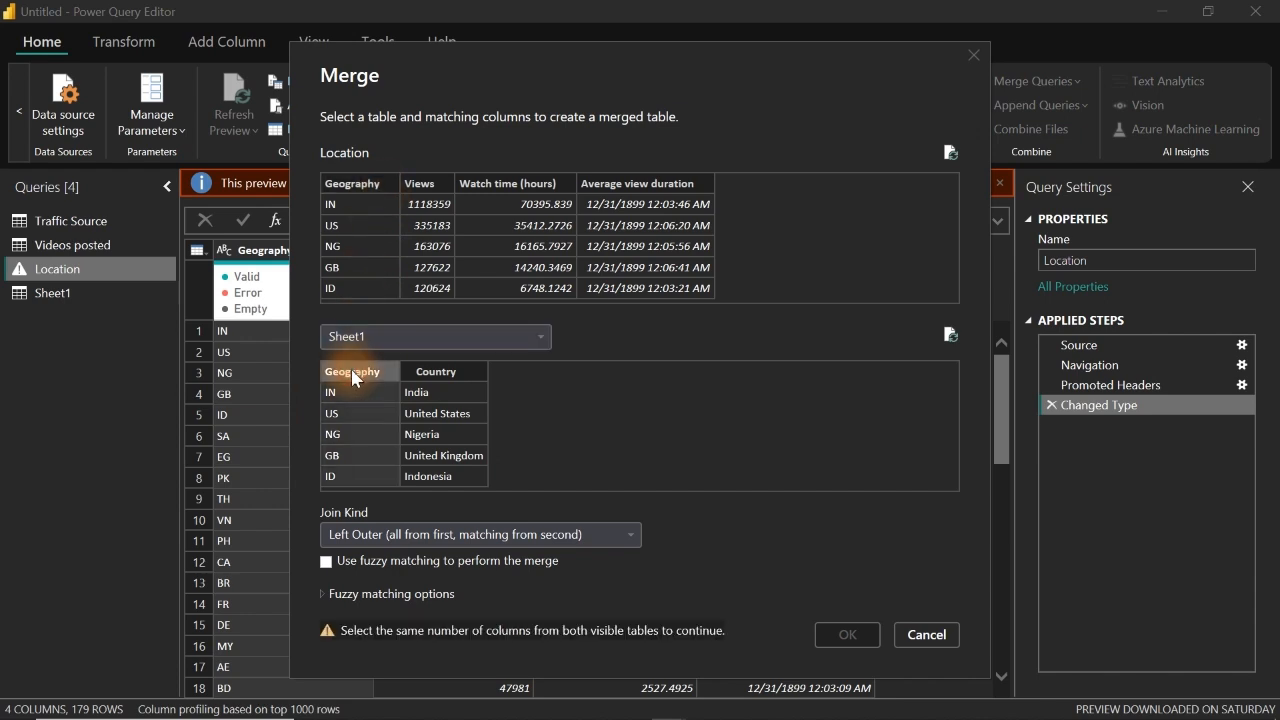
click(360, 186)
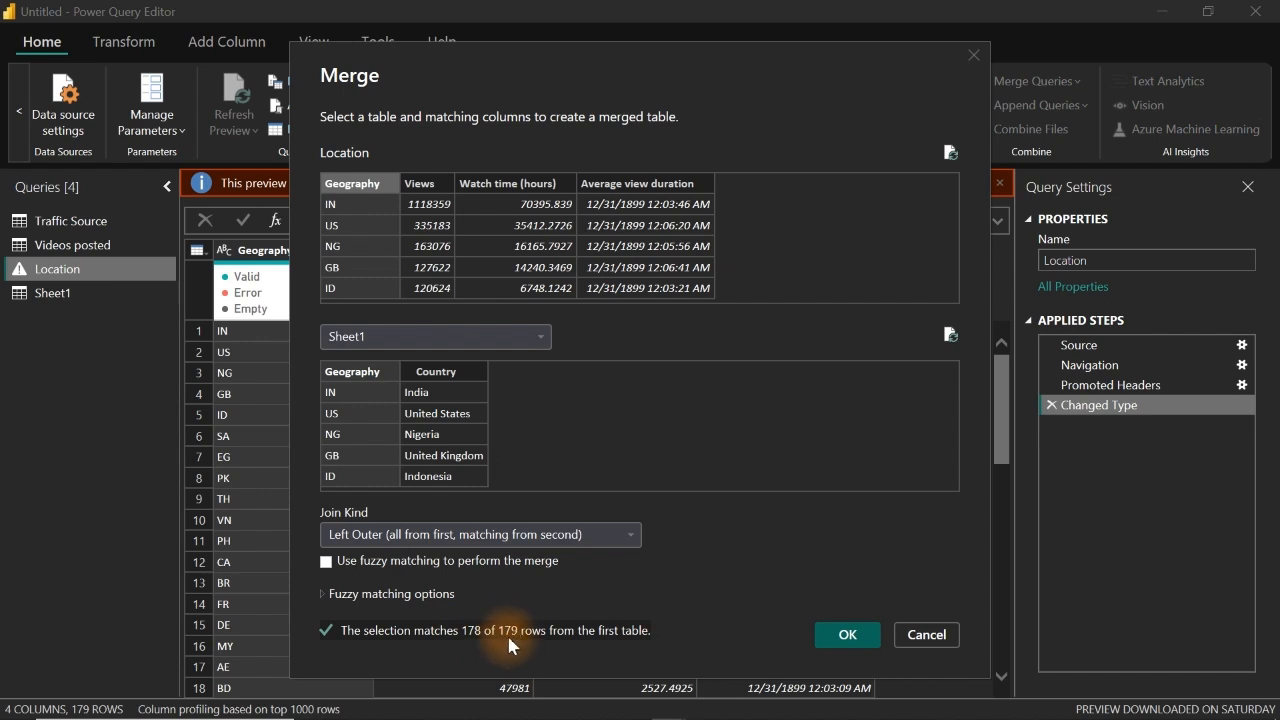
click(847, 643)
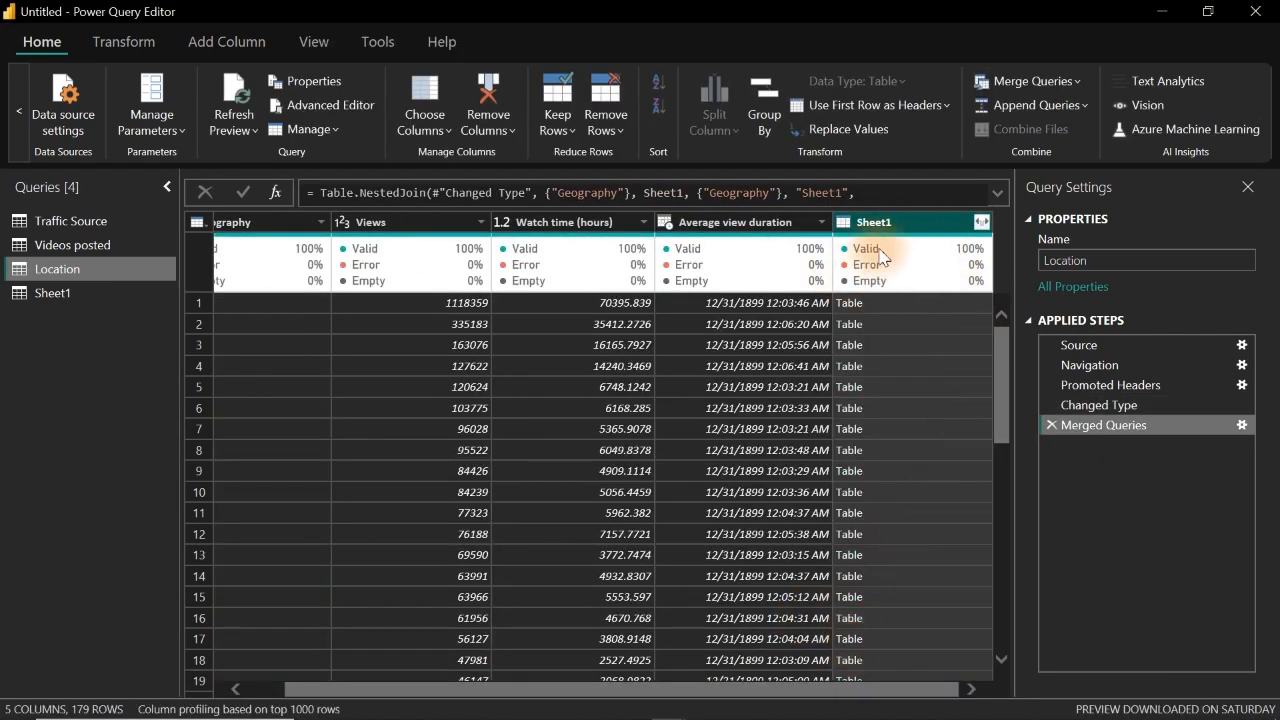
Step: Expand only the Country column from the merged Sheet1 column, without the original column name as prefix
mouse_move(858, 245)
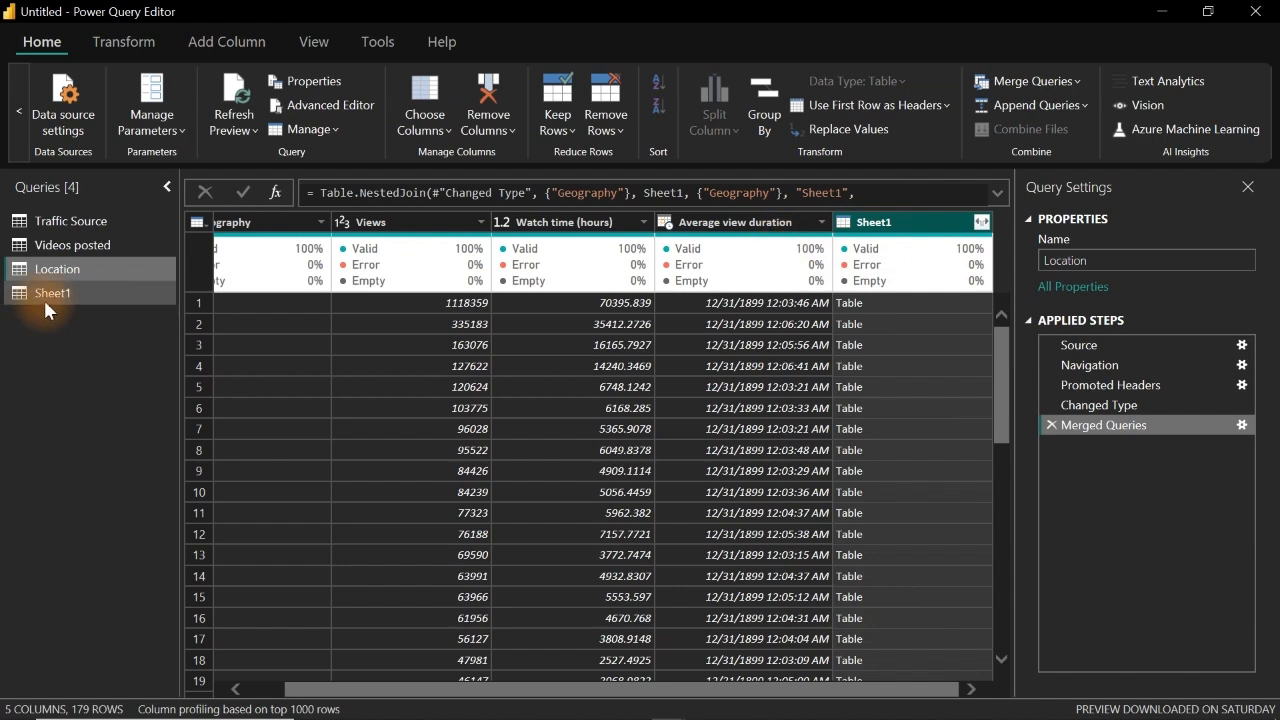
click(985, 224)
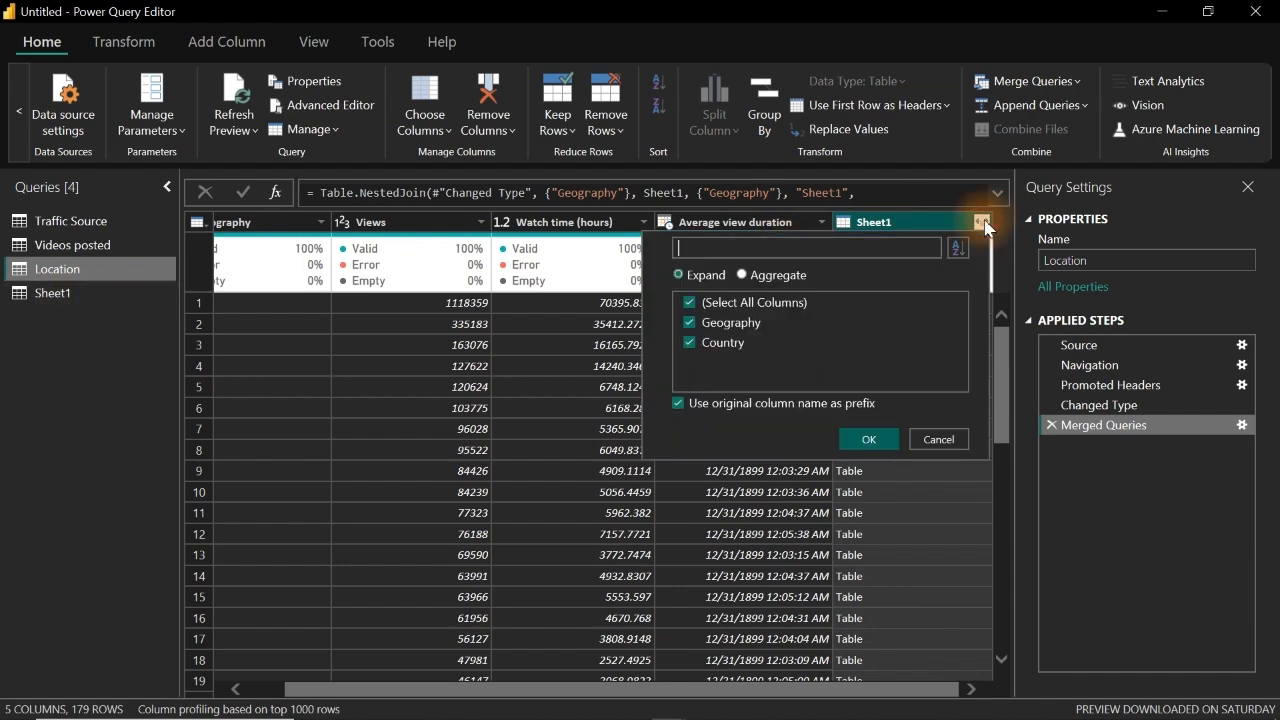
click(689, 303)
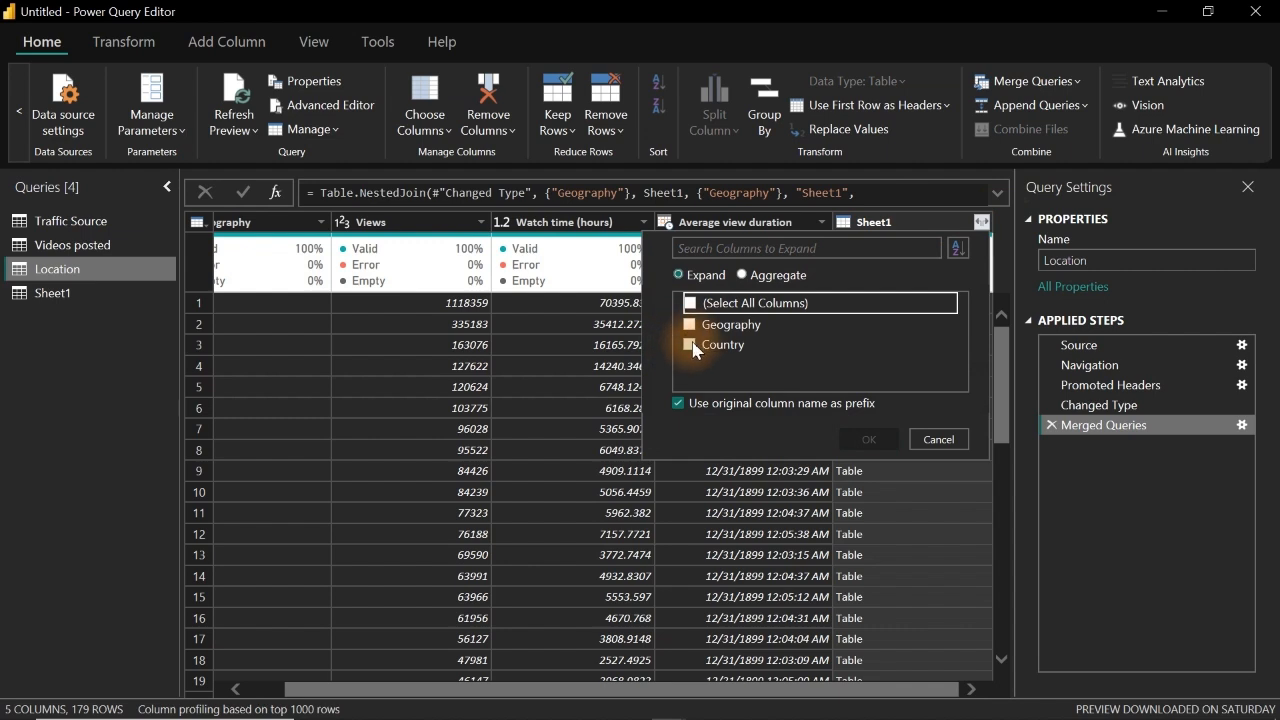
click(690, 344)
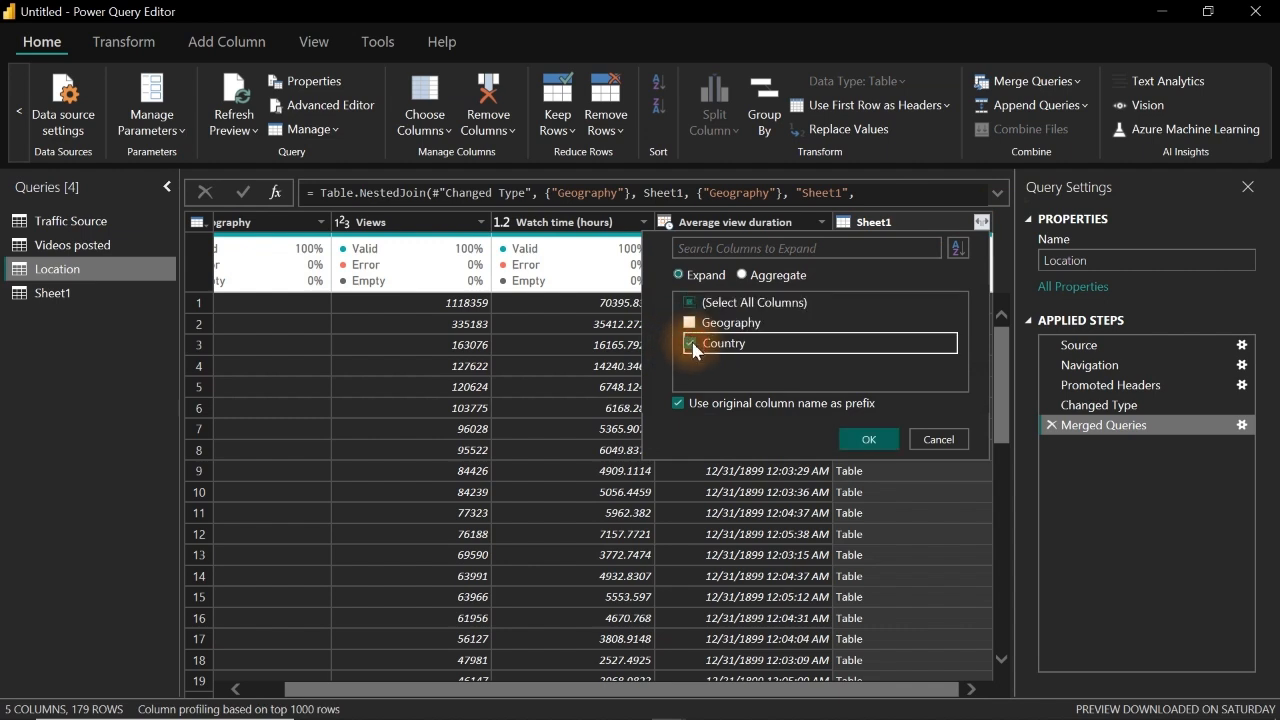
click(678, 405)
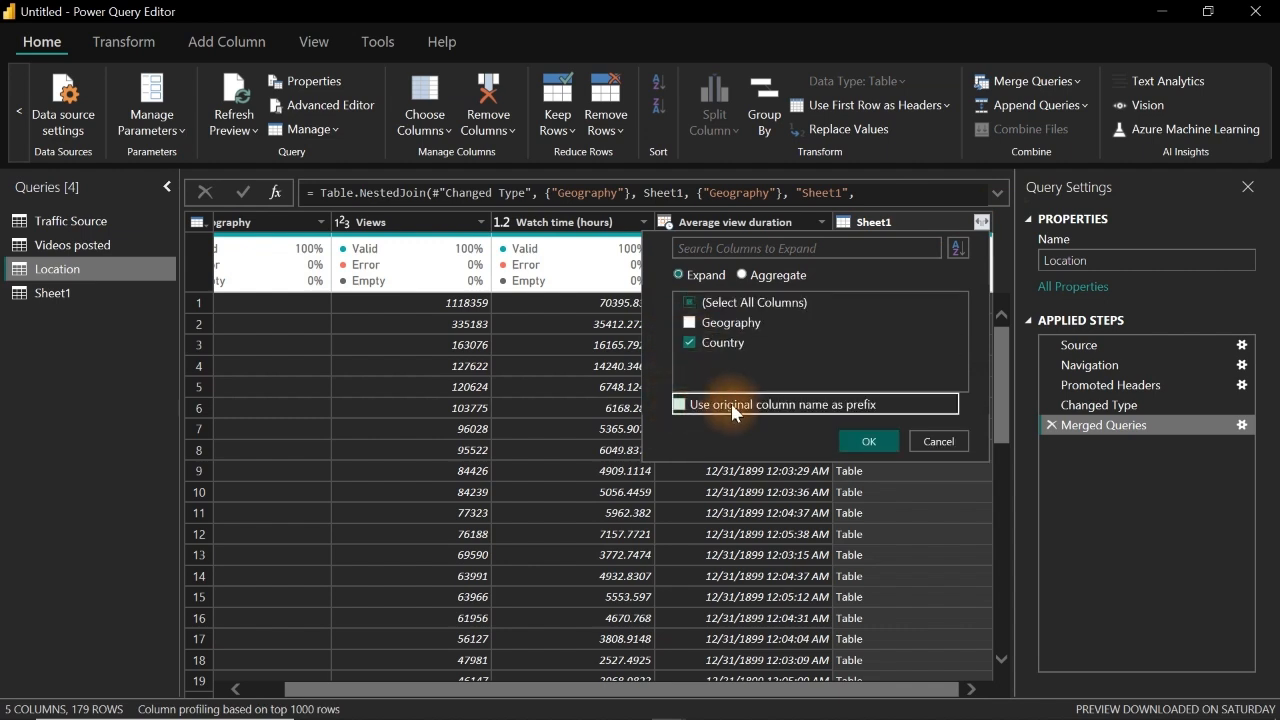
click(868, 442)
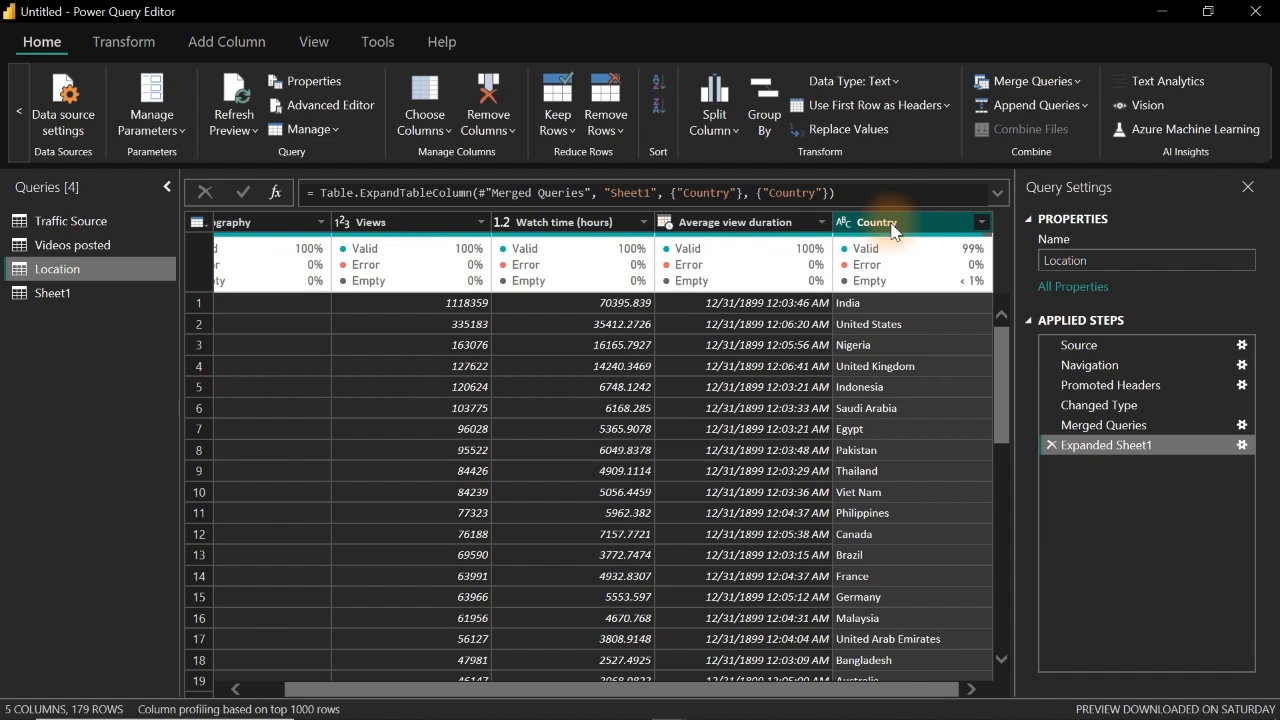
Step: Move the Country column to the beginning of the Location table
right_click(893, 231)
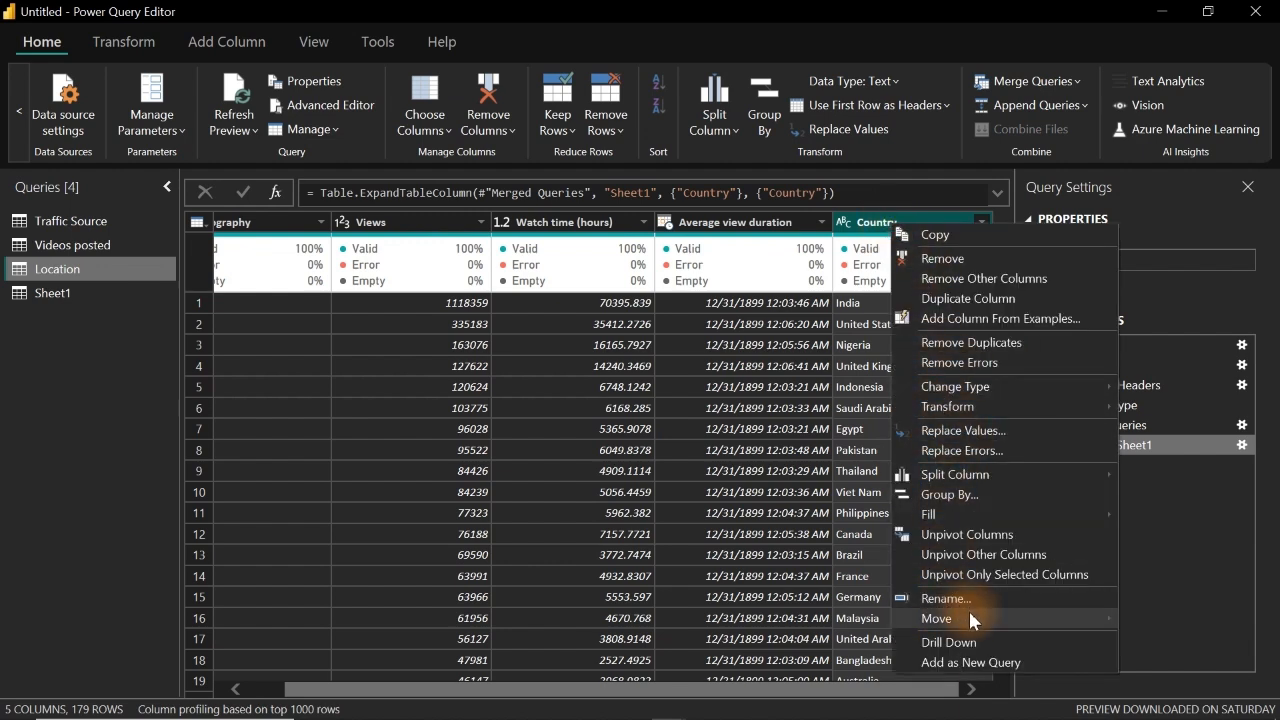
mouse_move(969, 611)
click(1186, 660)
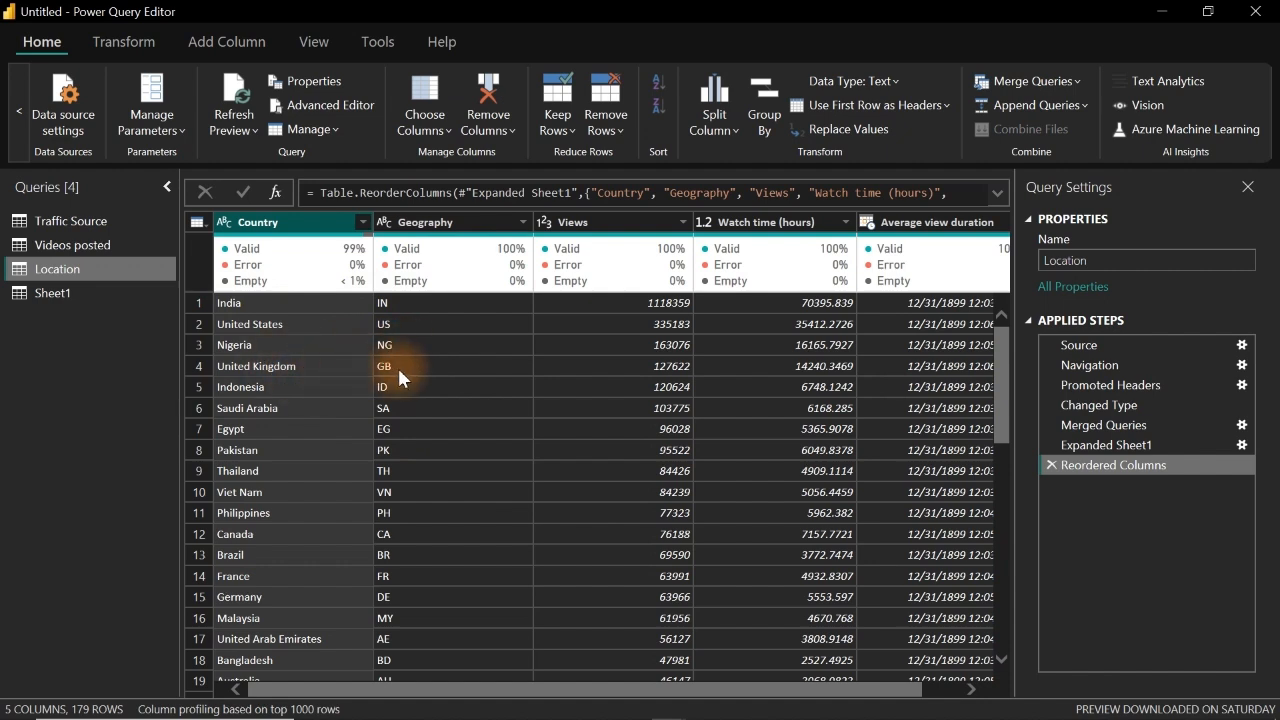
Step: Remove the Geography column from the Location query
click(452, 224)
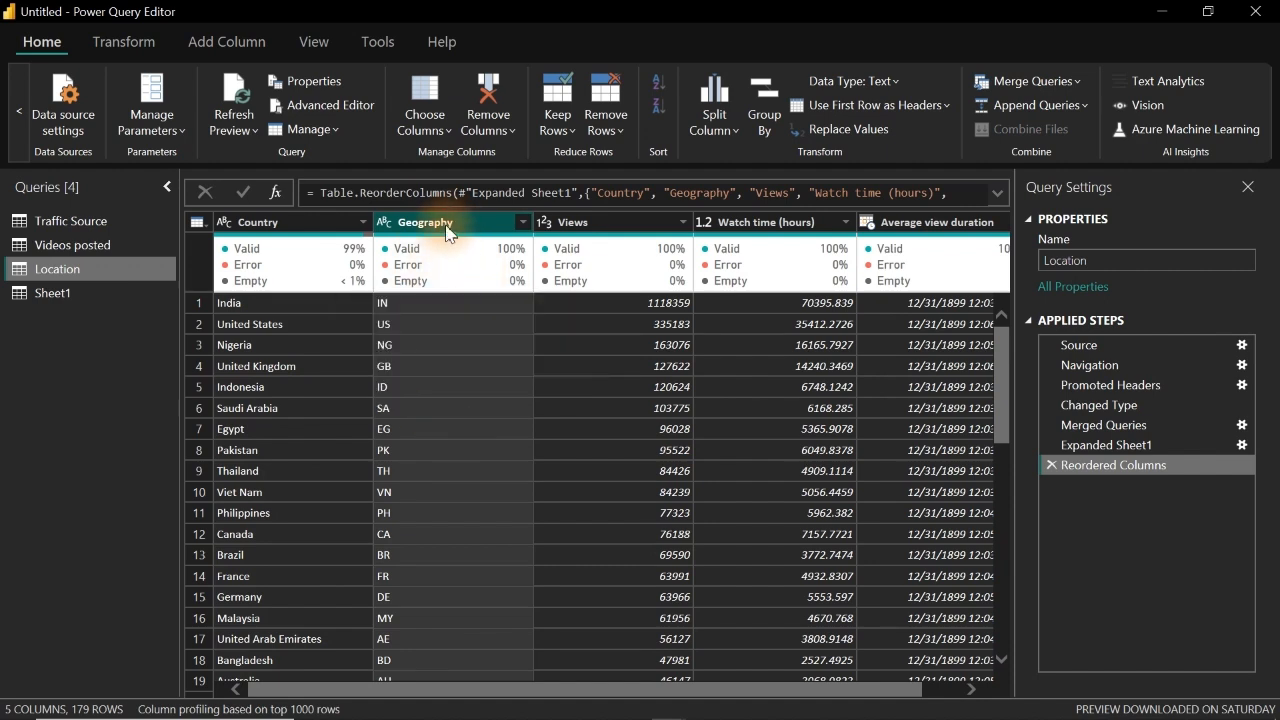
right_click(447, 229)
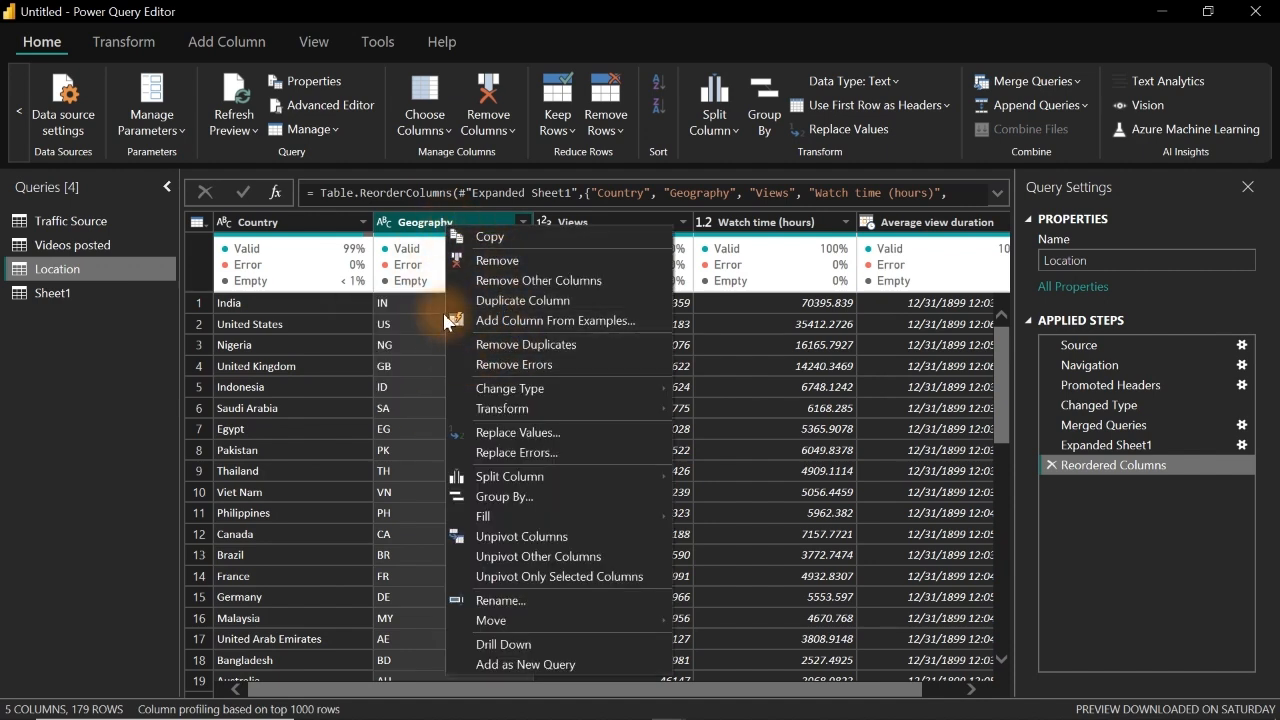
click(408, 228)
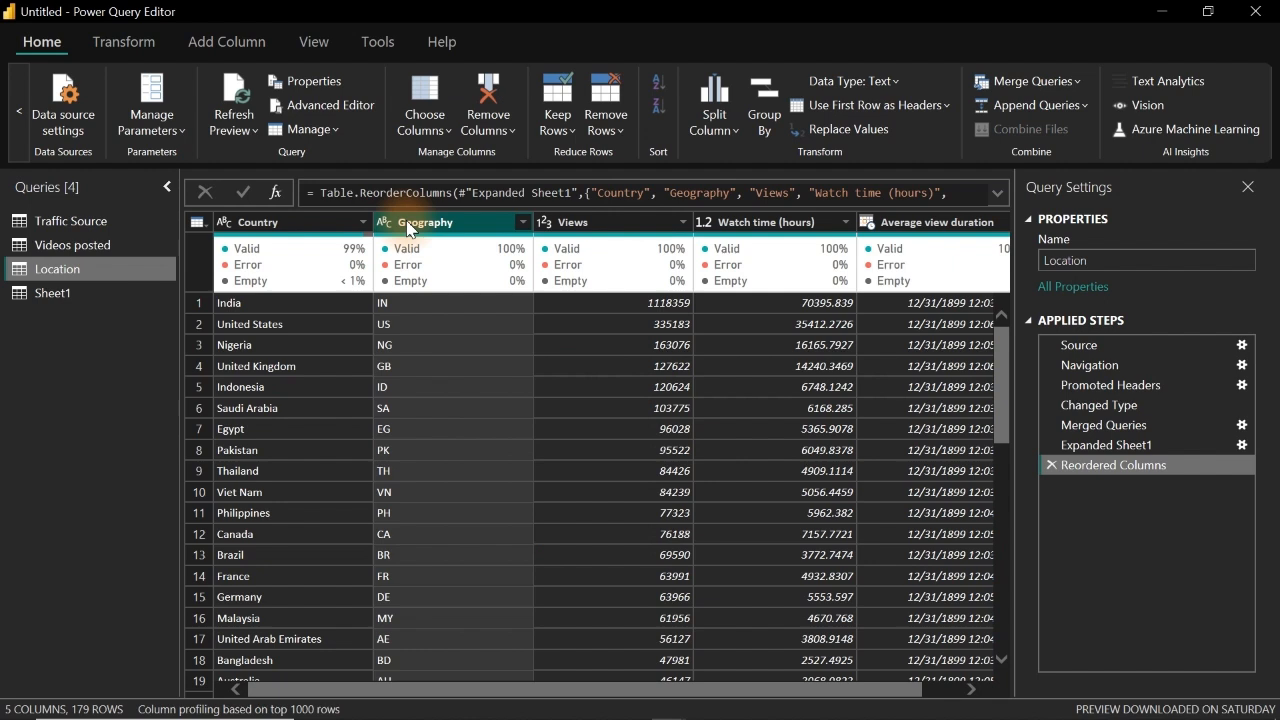
click(282, 224)
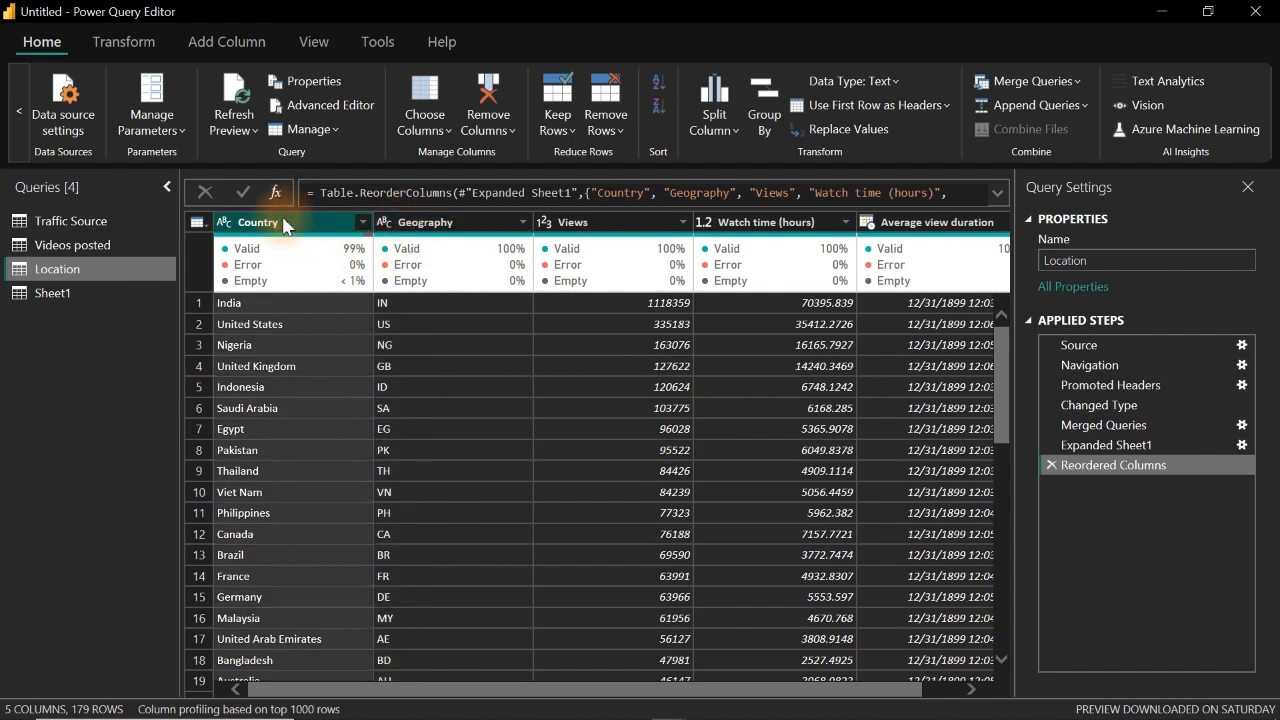
click(425, 222)
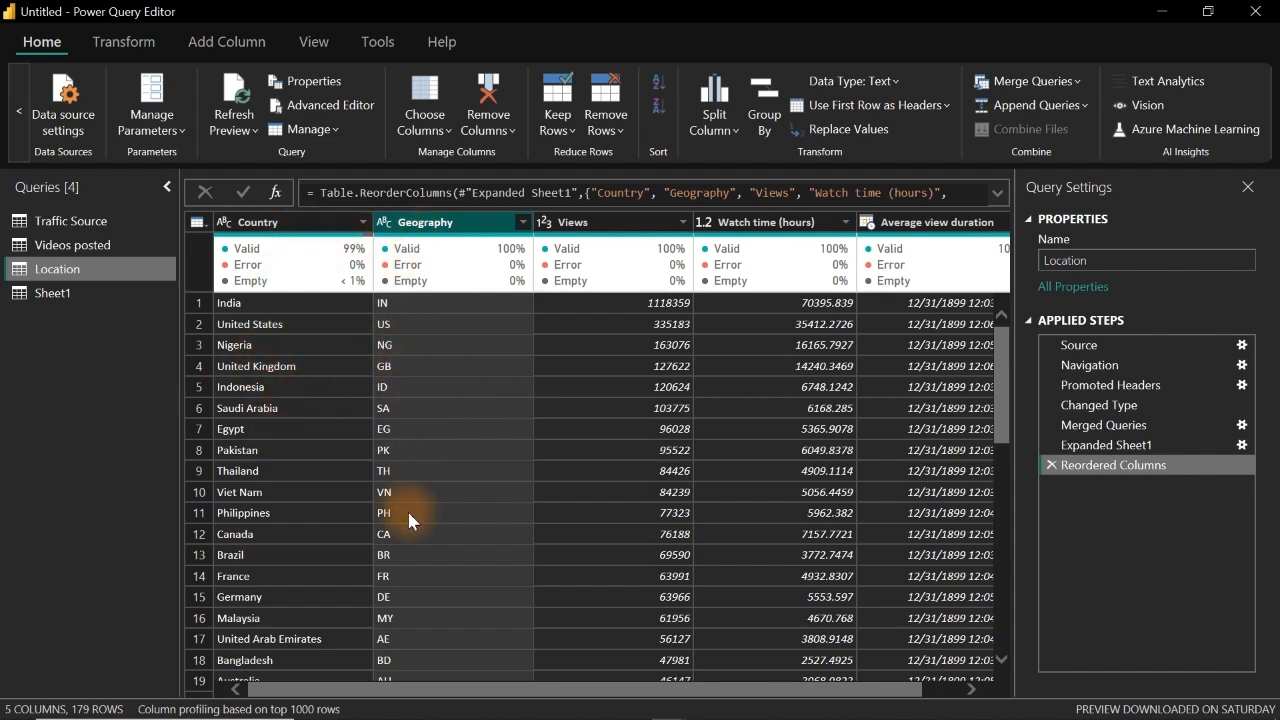
right_click(417, 229)
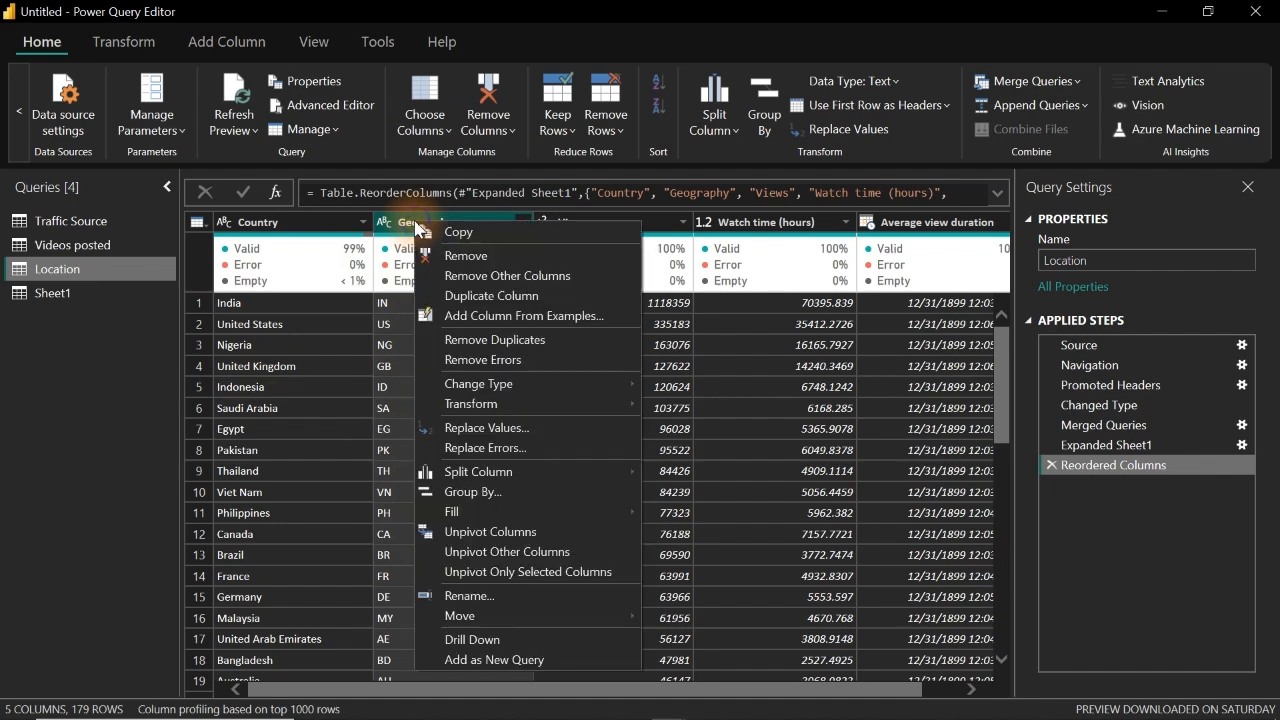
click(502, 258)
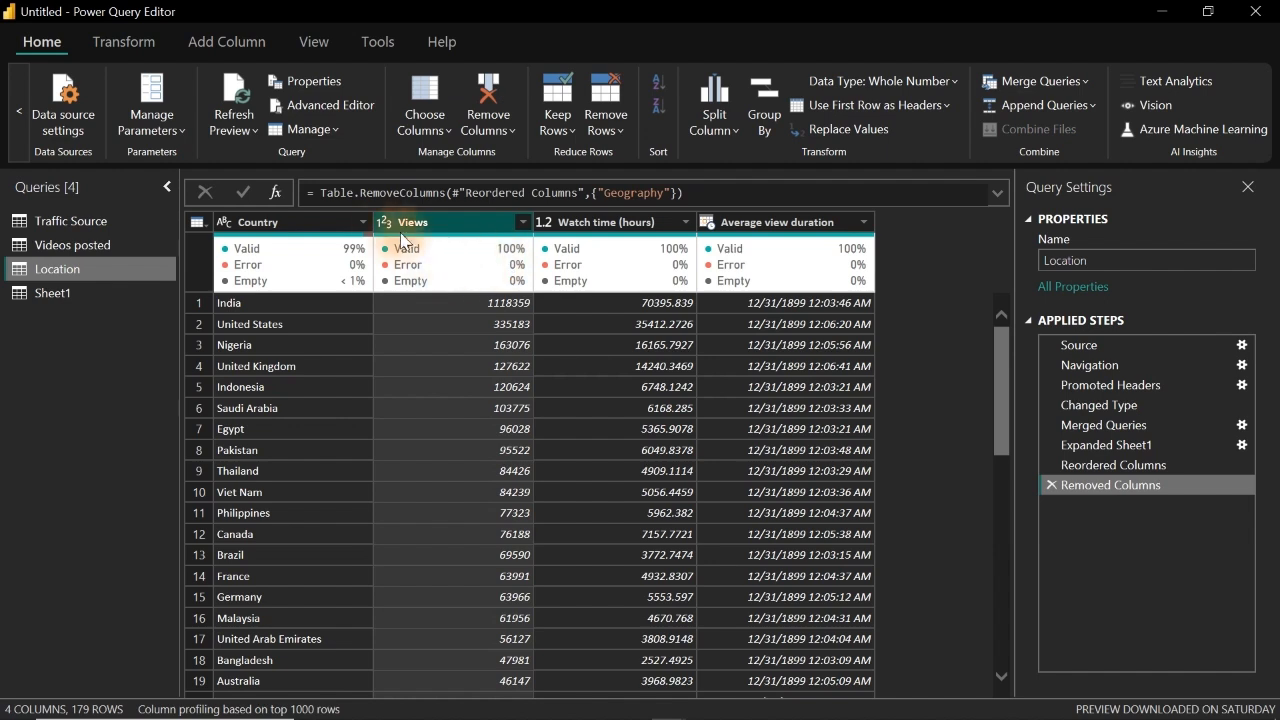
Step: Check the Country column's filter values in the Location query and delete the Removed Columns step to bring back Geography
click(363, 226)
click(364, 223)
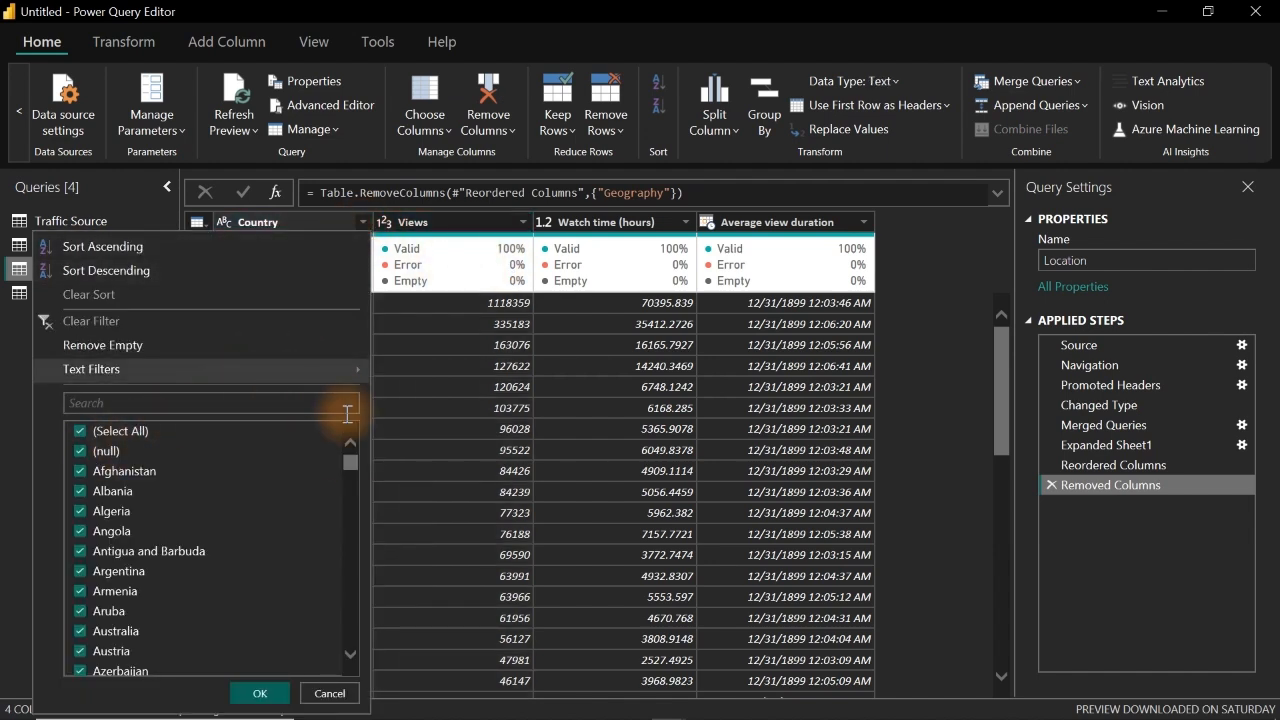
click(433, 226)
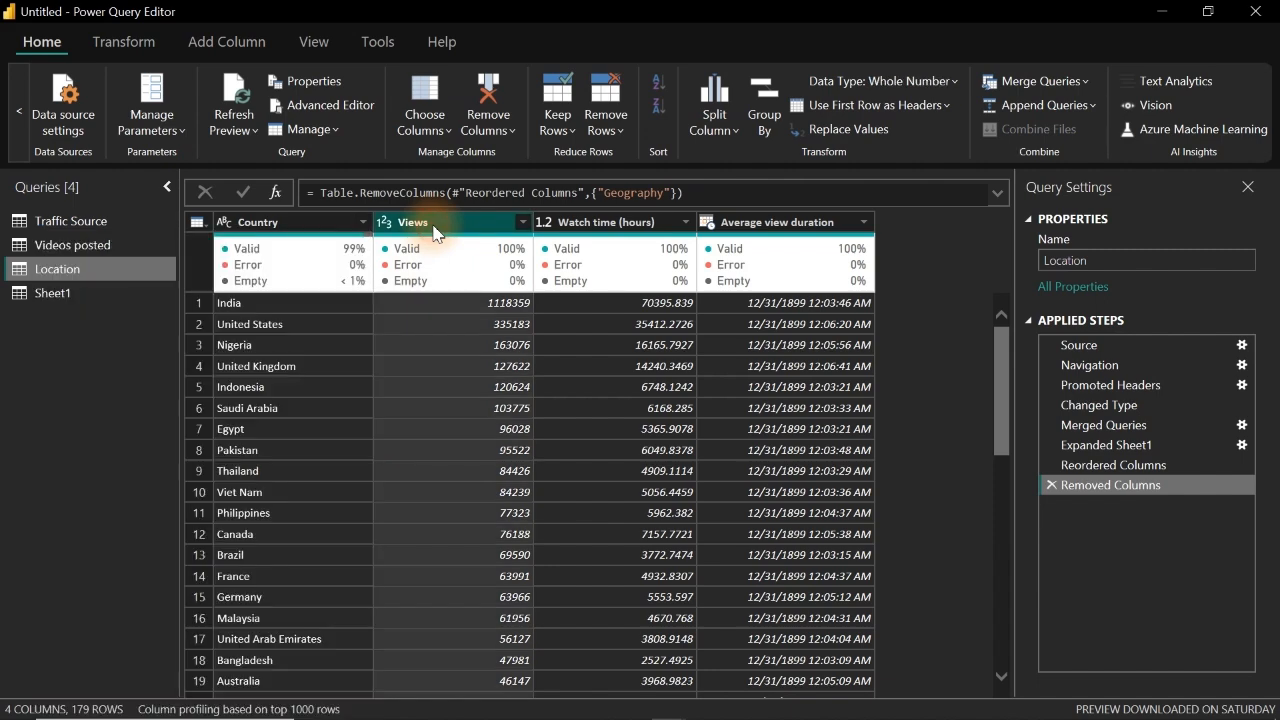
click(1051, 485)
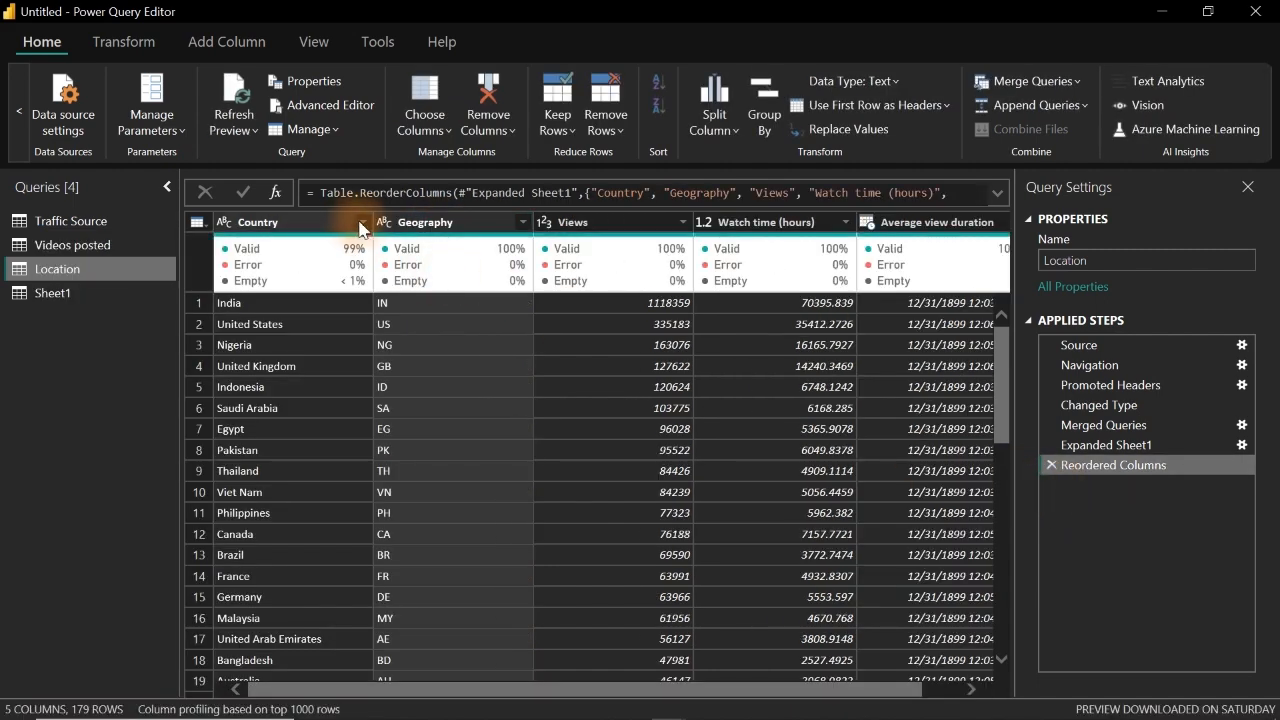
click(407, 228)
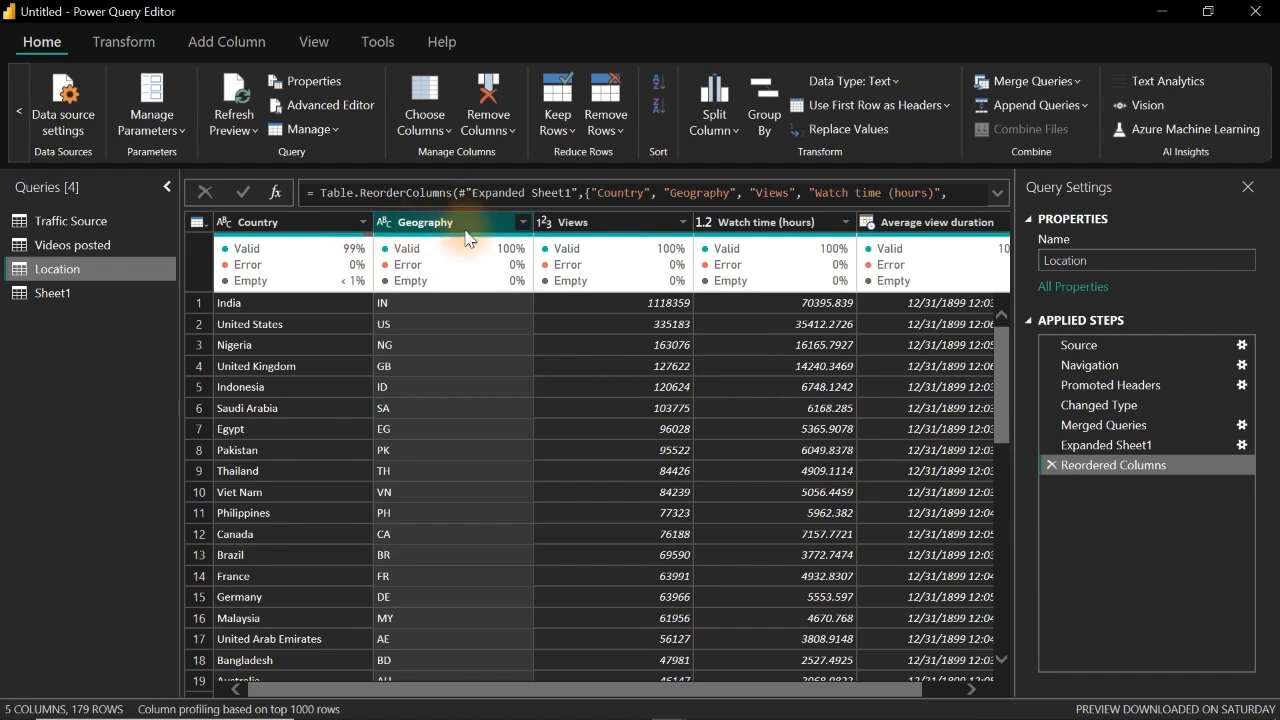
click(390, 270)
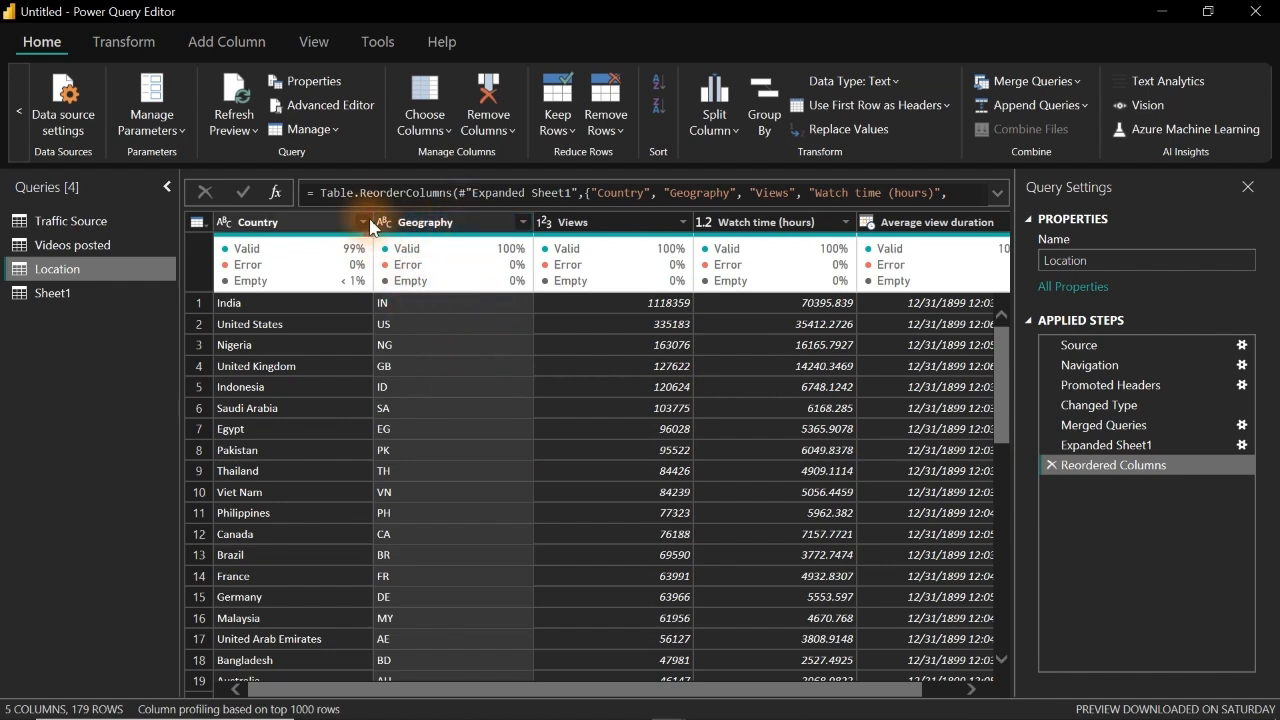
Step: Filter the Country column to only null rows to inspect their Geography code, and clear the filter
click(364, 222)
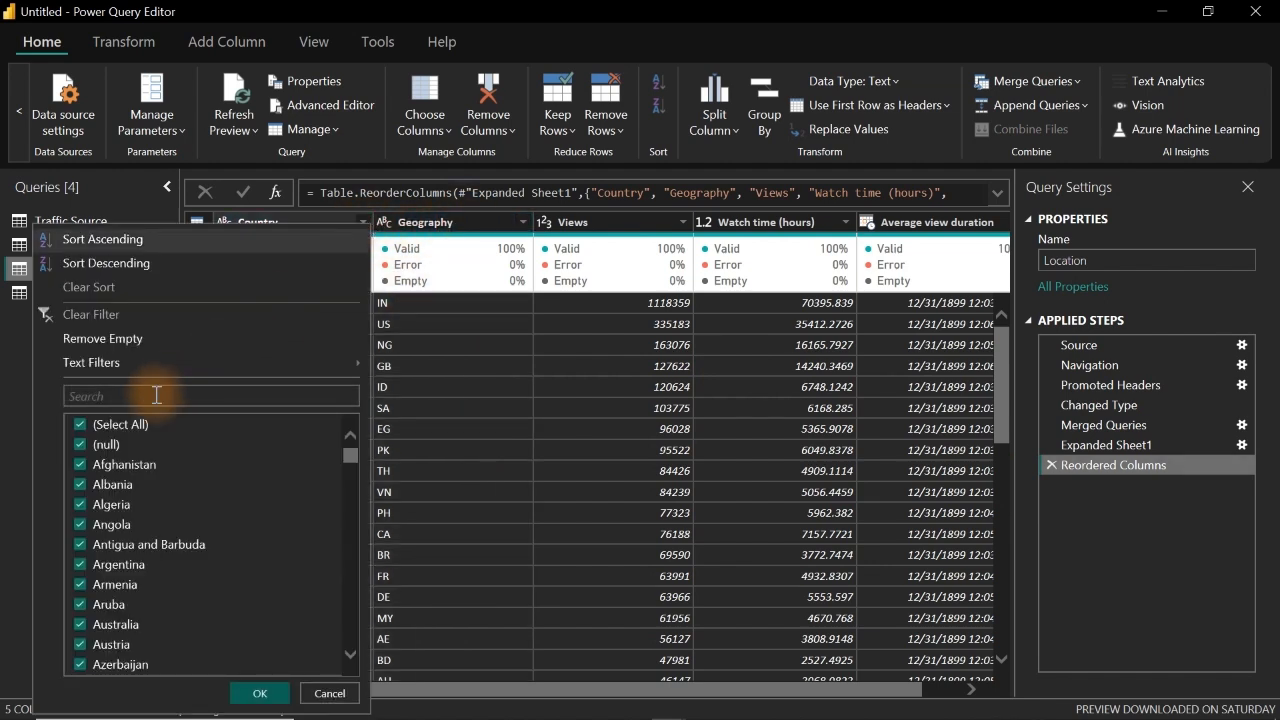
click(80, 424)
click(80, 446)
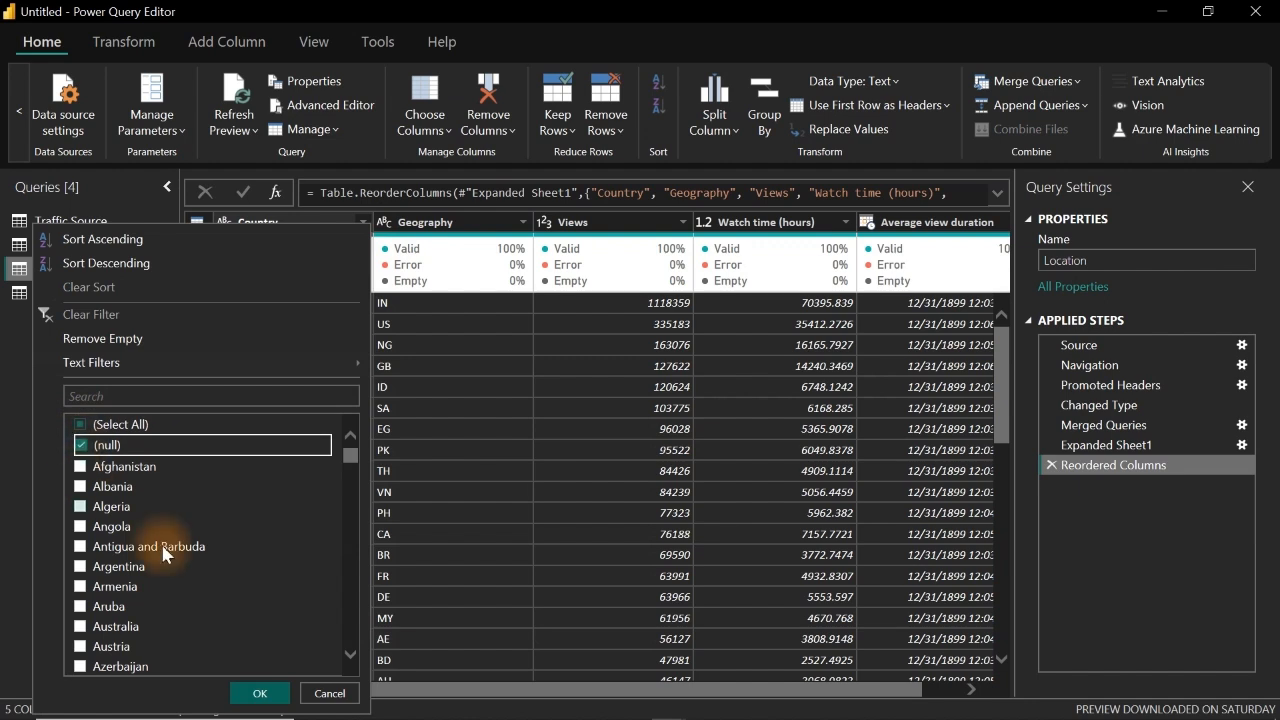
click(272, 693)
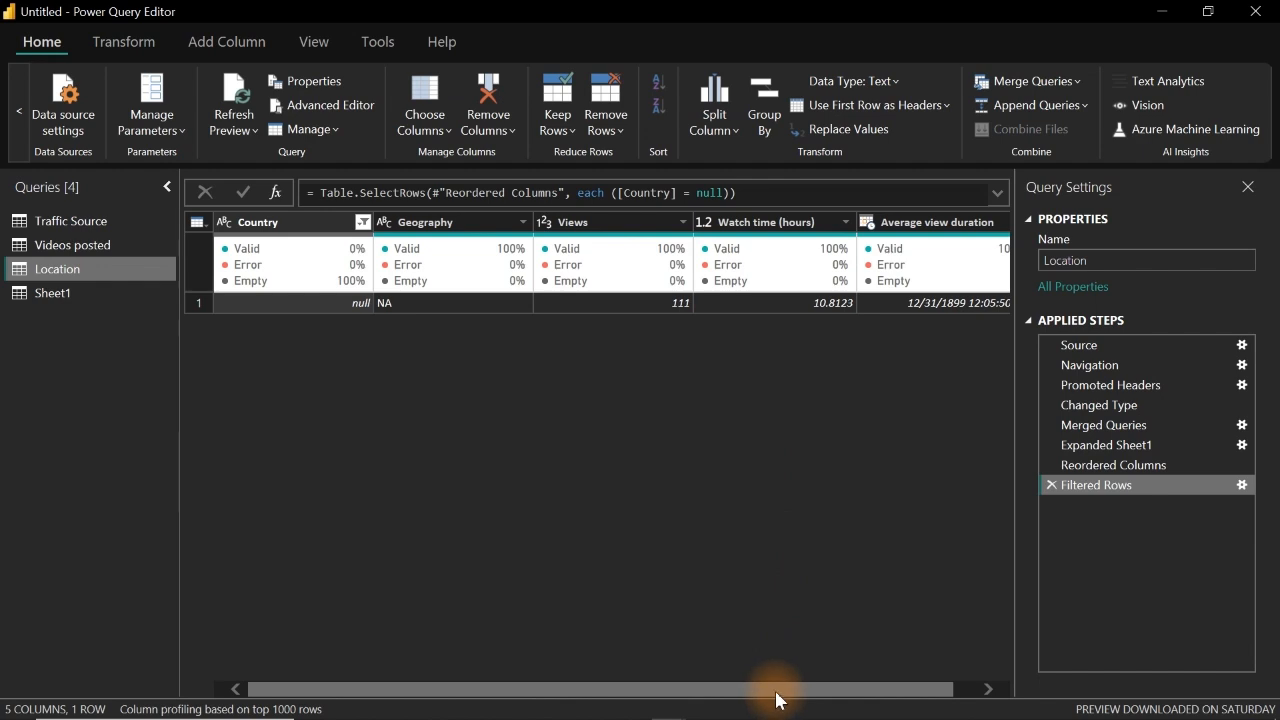
drag(777, 690, 703, 714)
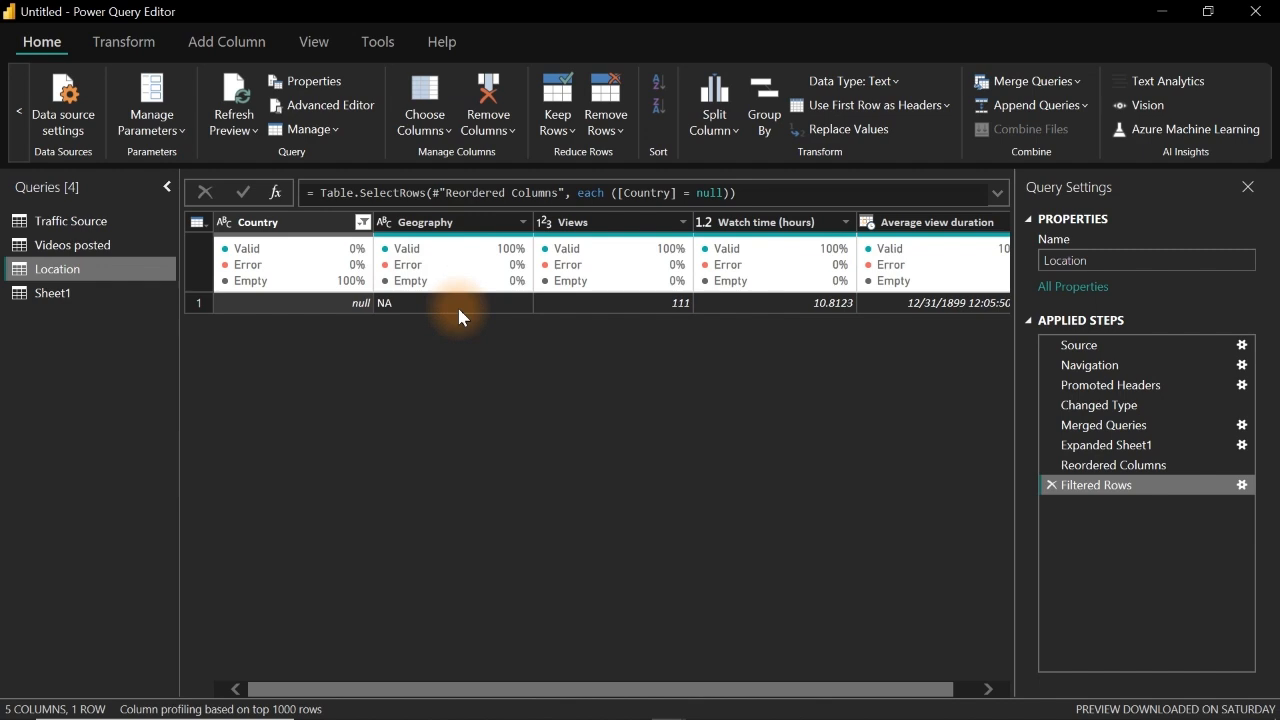
click(362, 223)
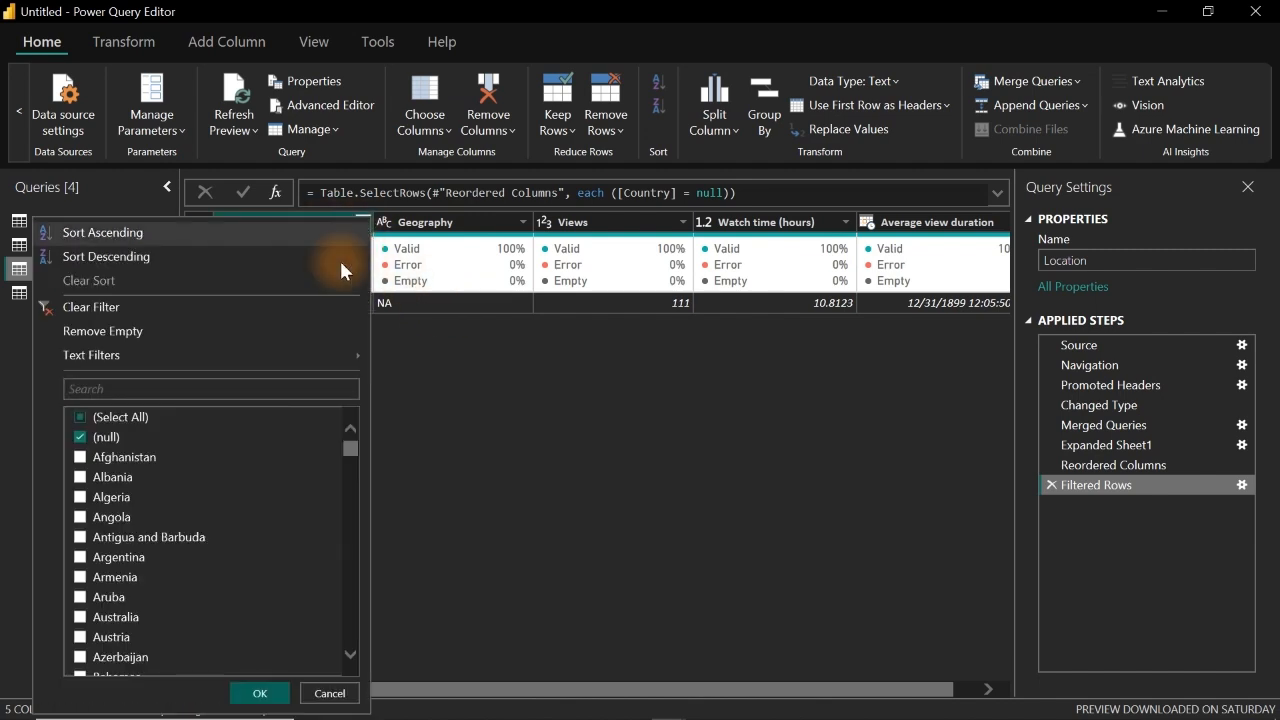
click(105, 308)
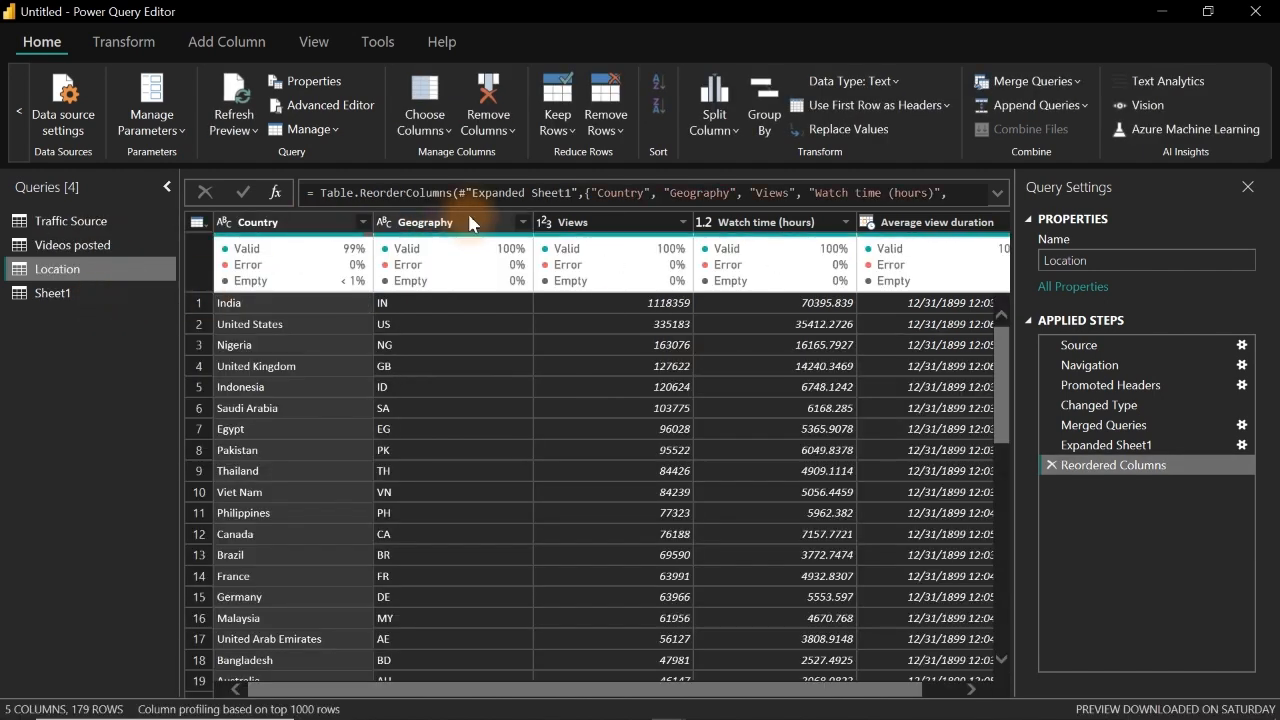
Step: Remove the Geography column from the Location query again and check the values available in the Country filter
right_click(470, 225)
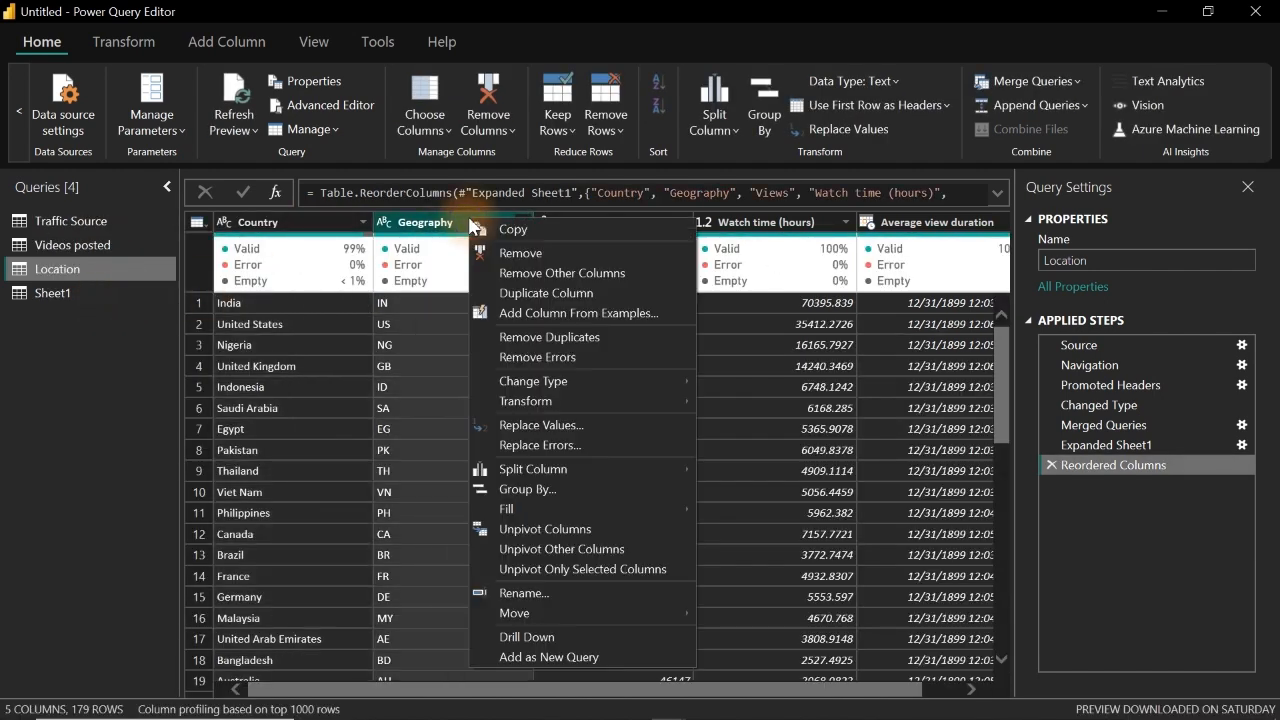
click(530, 262)
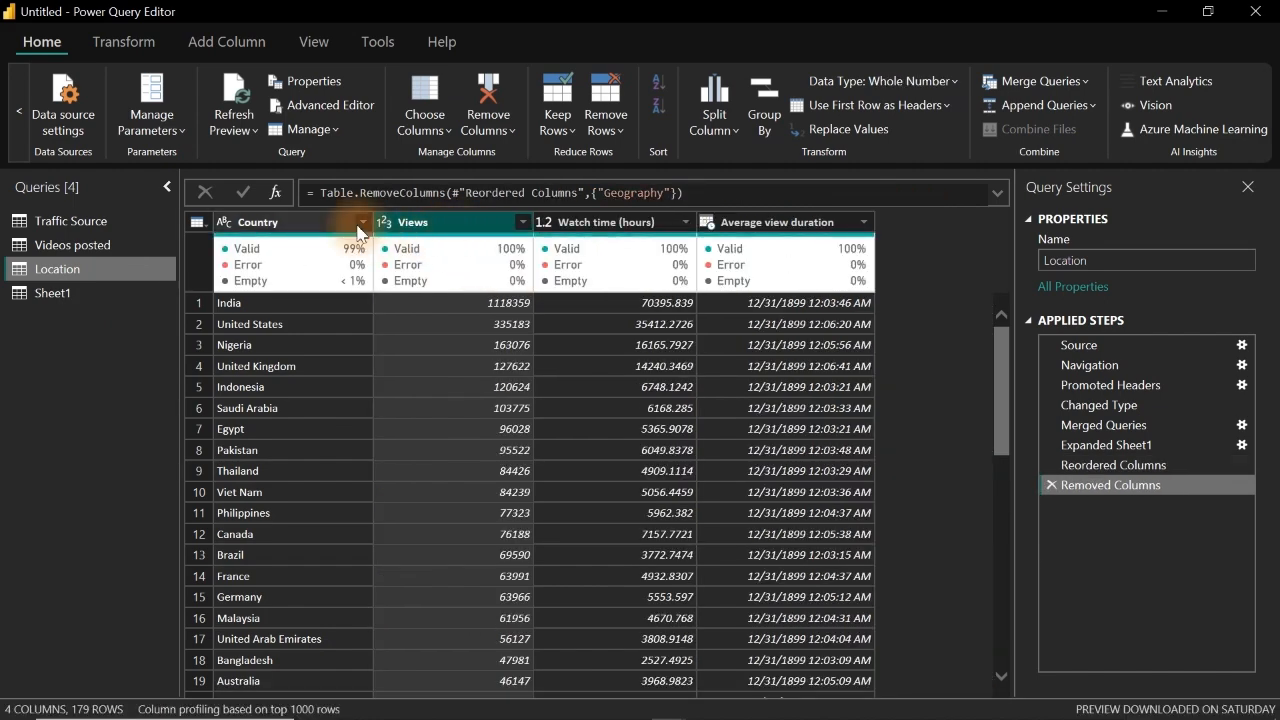
click(362, 223)
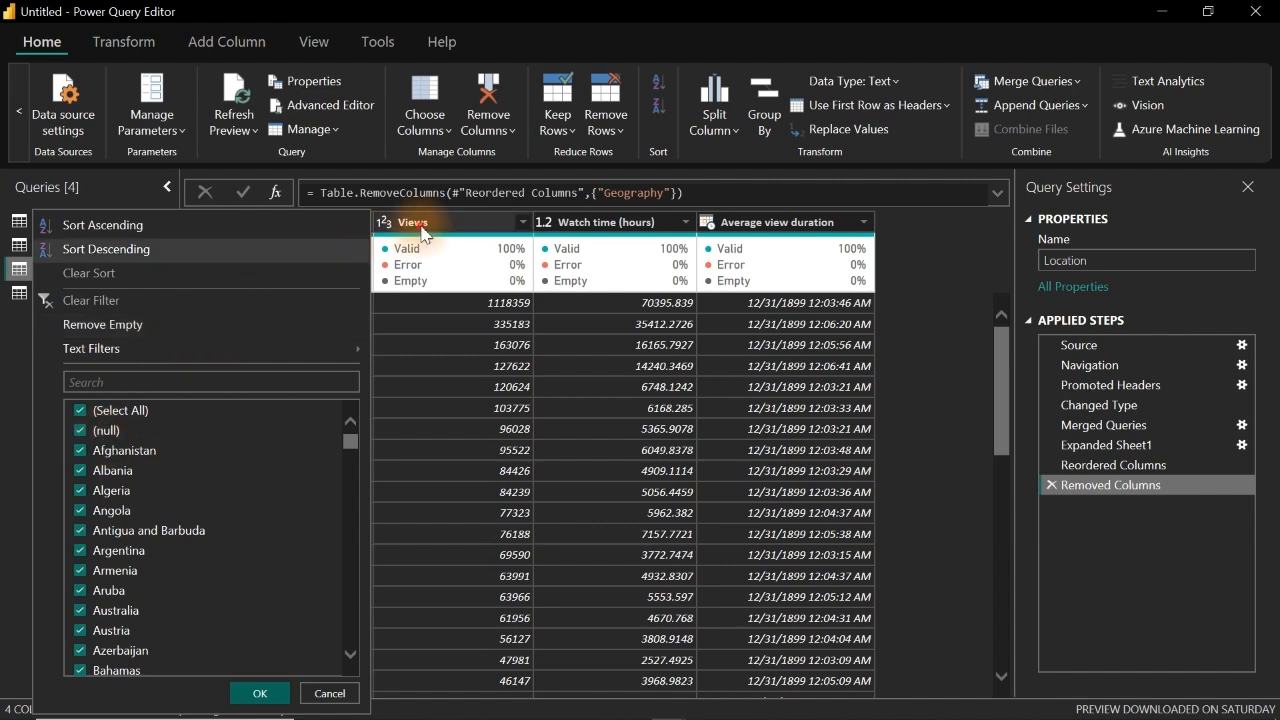
key(Escape)
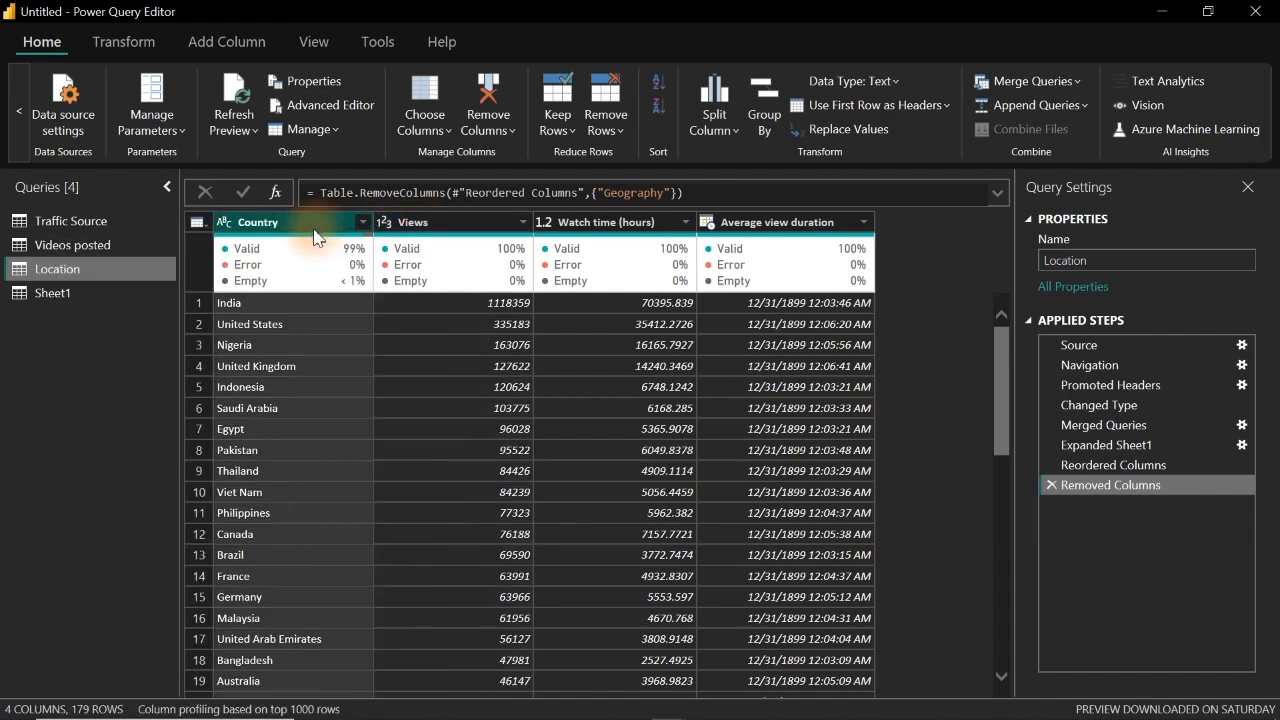
Step: Replace null values in the Country column of the Location query with "Not Specified"
right_click(316, 236)
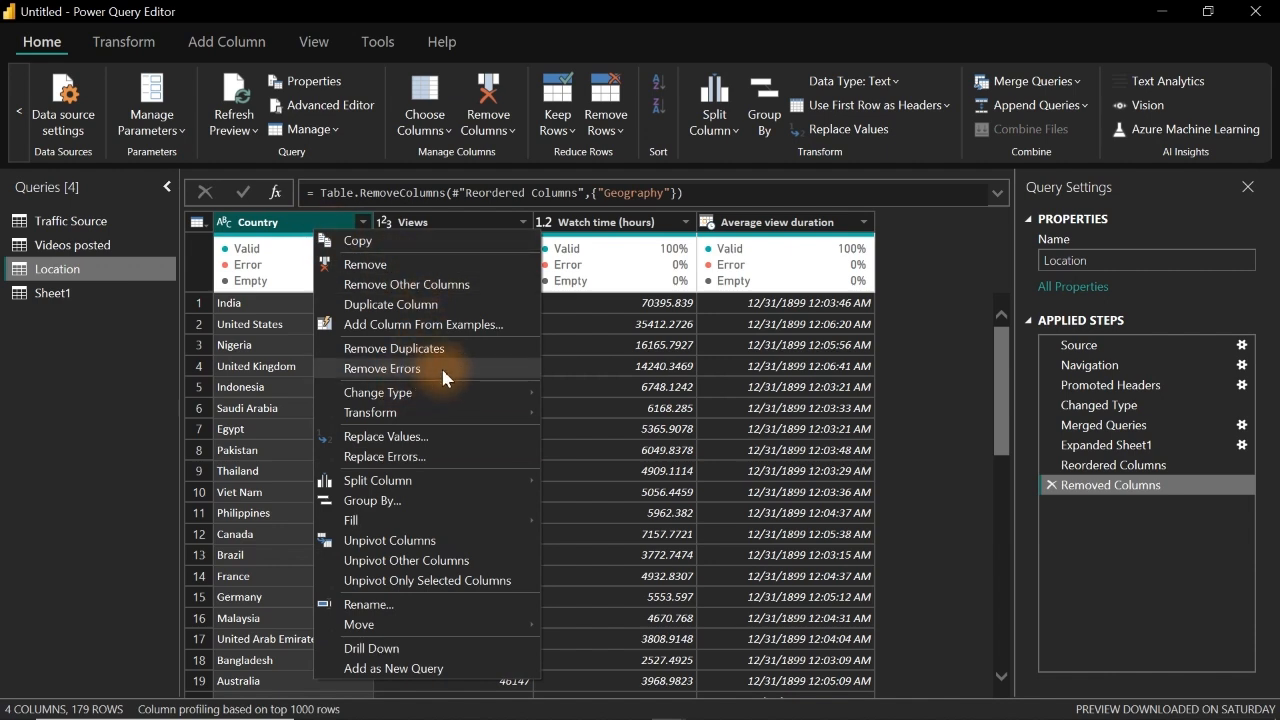
click(425, 434)
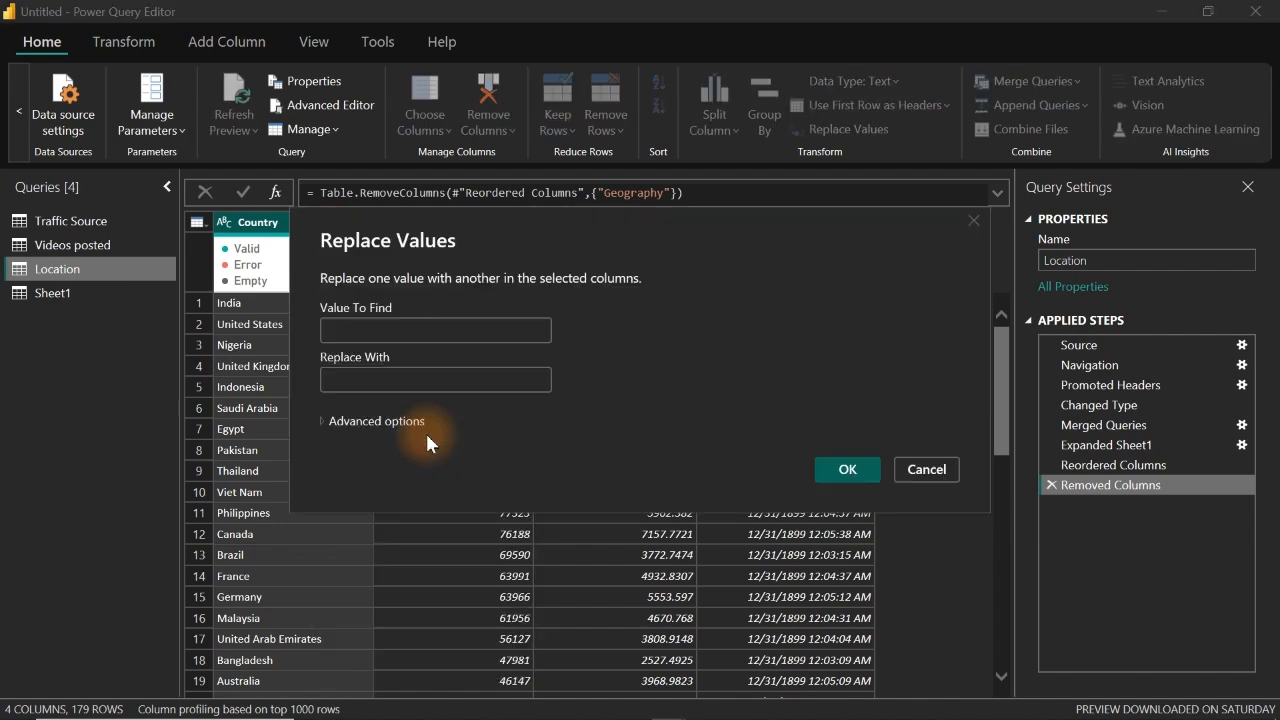
text(null)
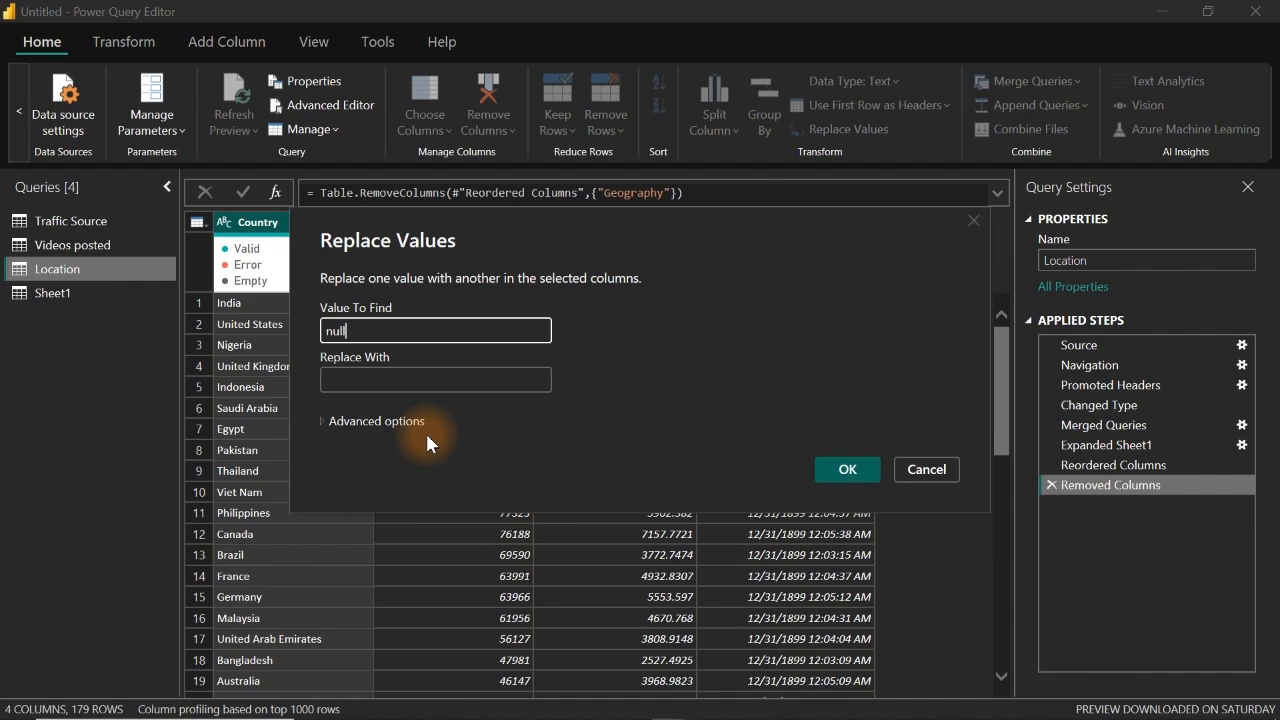
key(Tab)
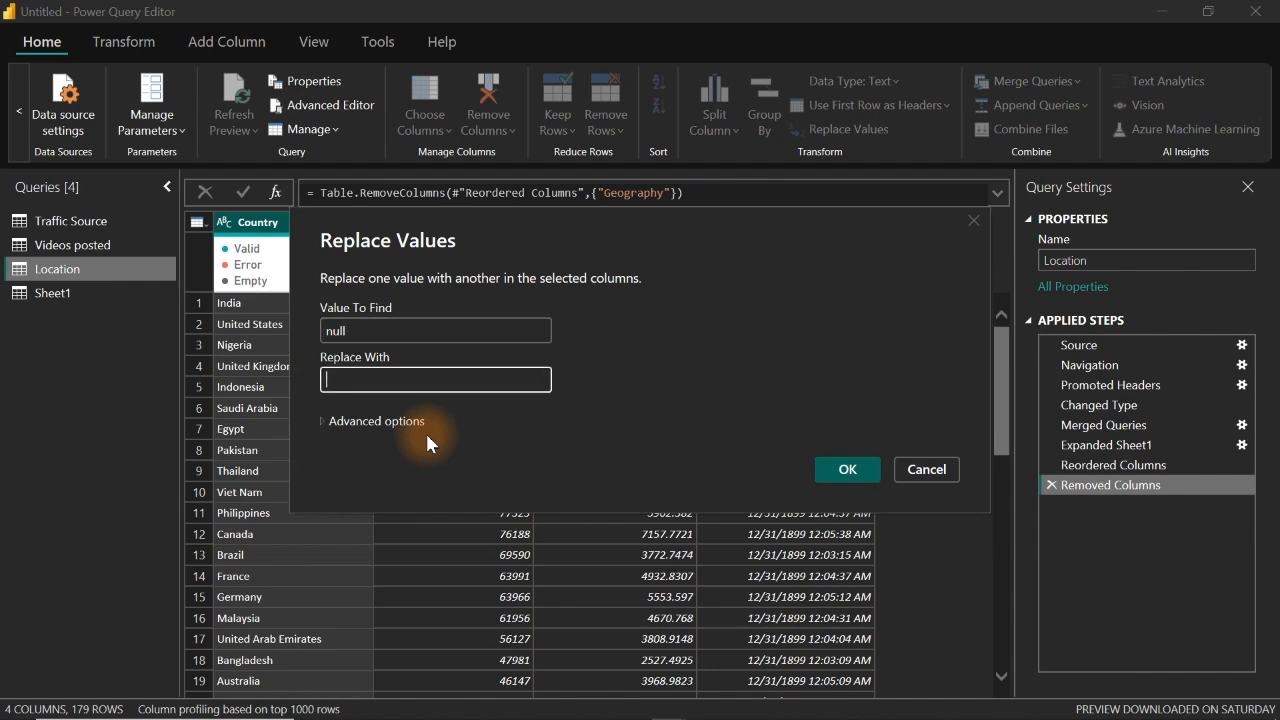
text(Not Specified)
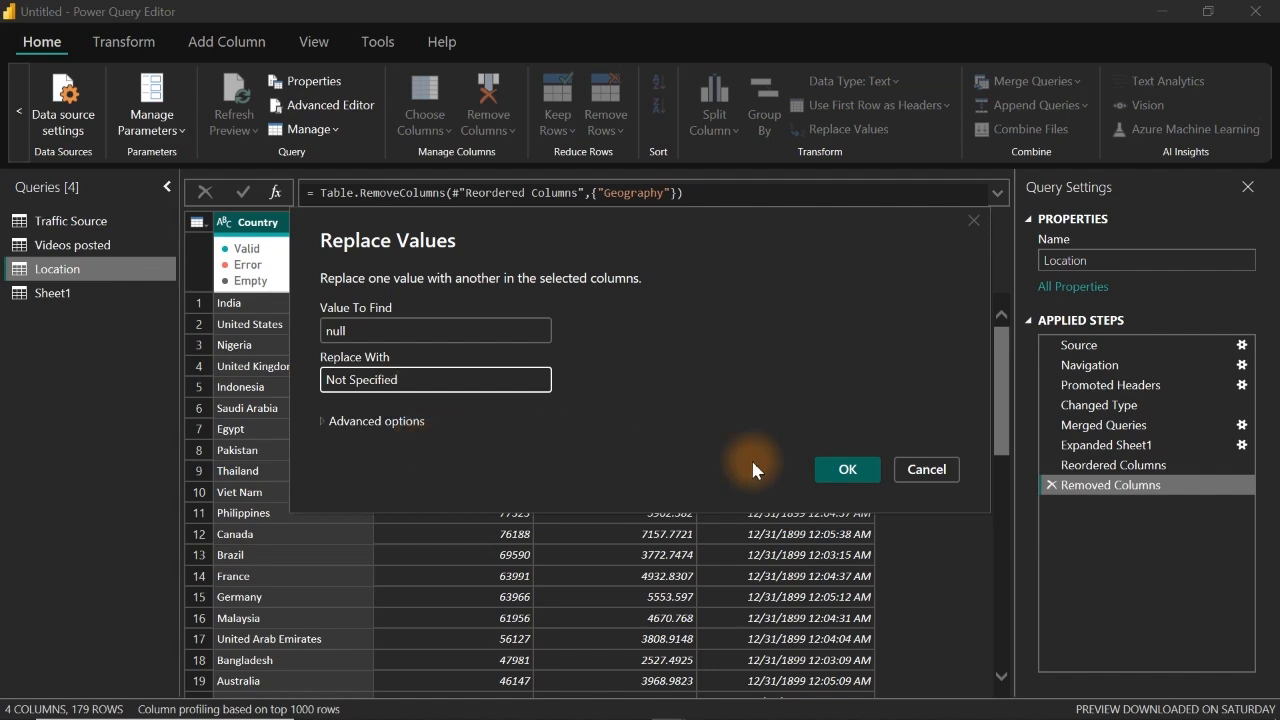
click(847, 470)
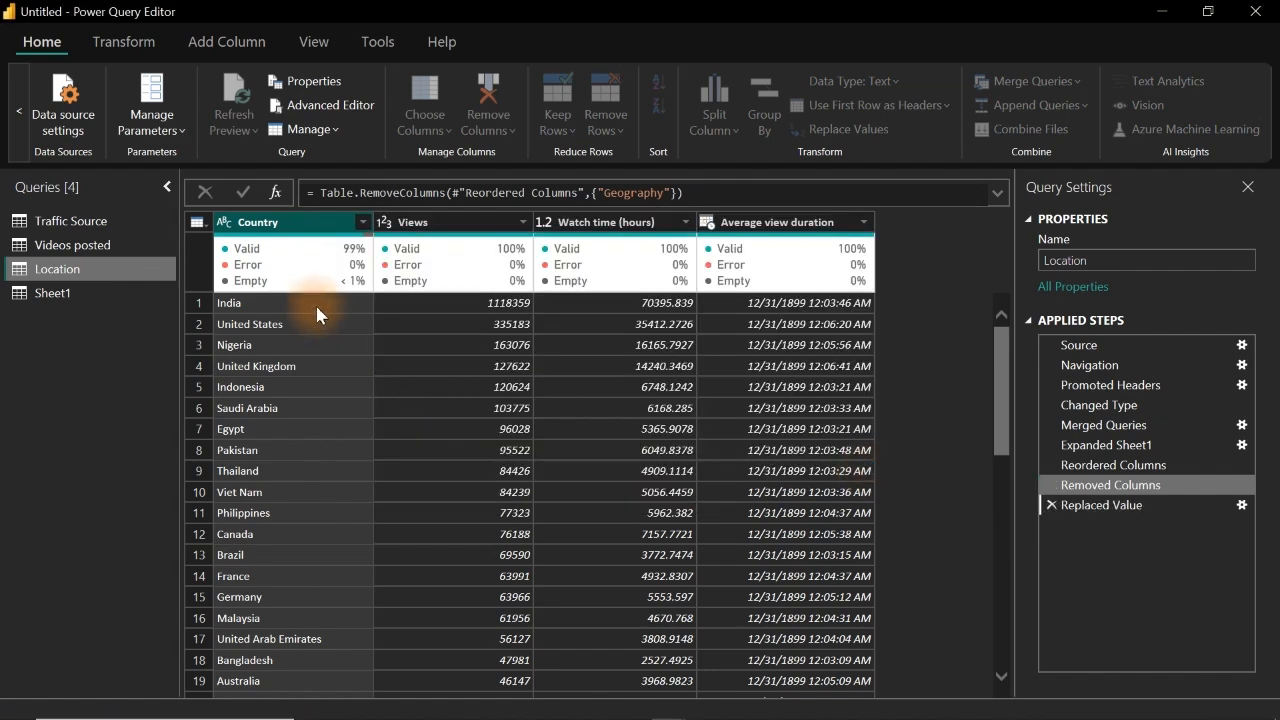
mouse_move(366, 246)
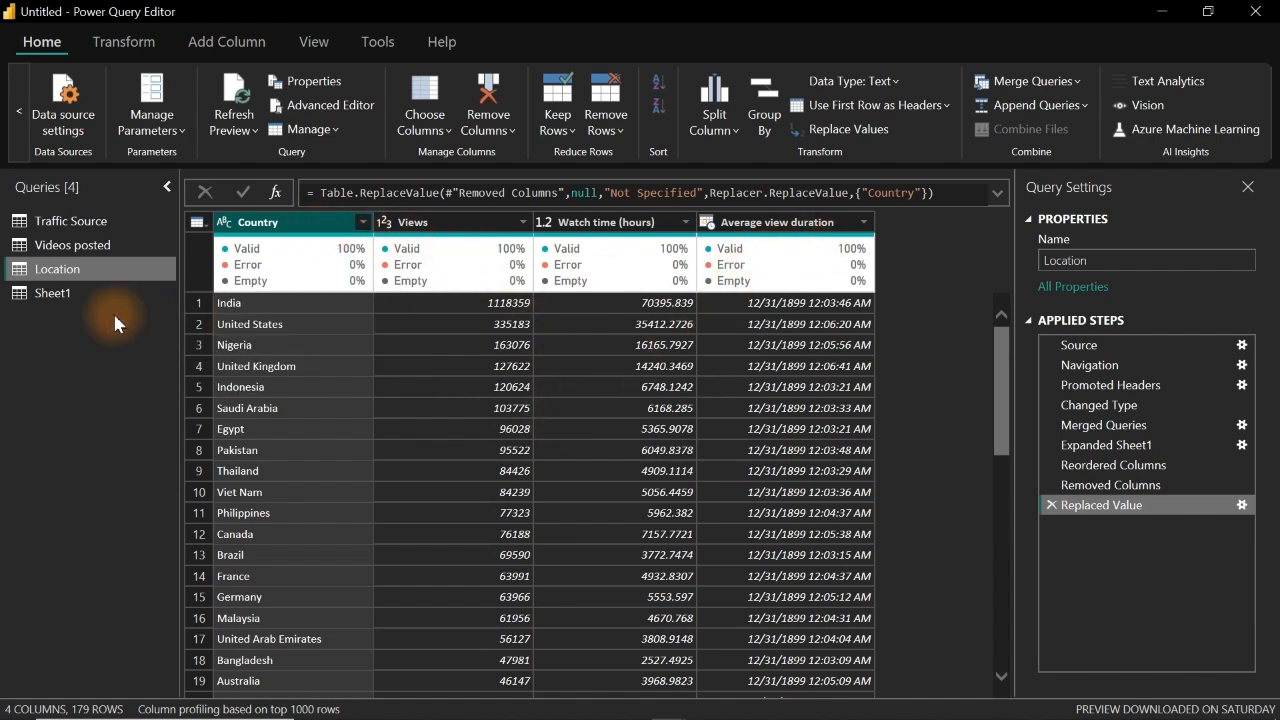
Step: Disable loading of the Sheet1 query, and close Power Query while applying the pending changes to the report
click(73, 296)
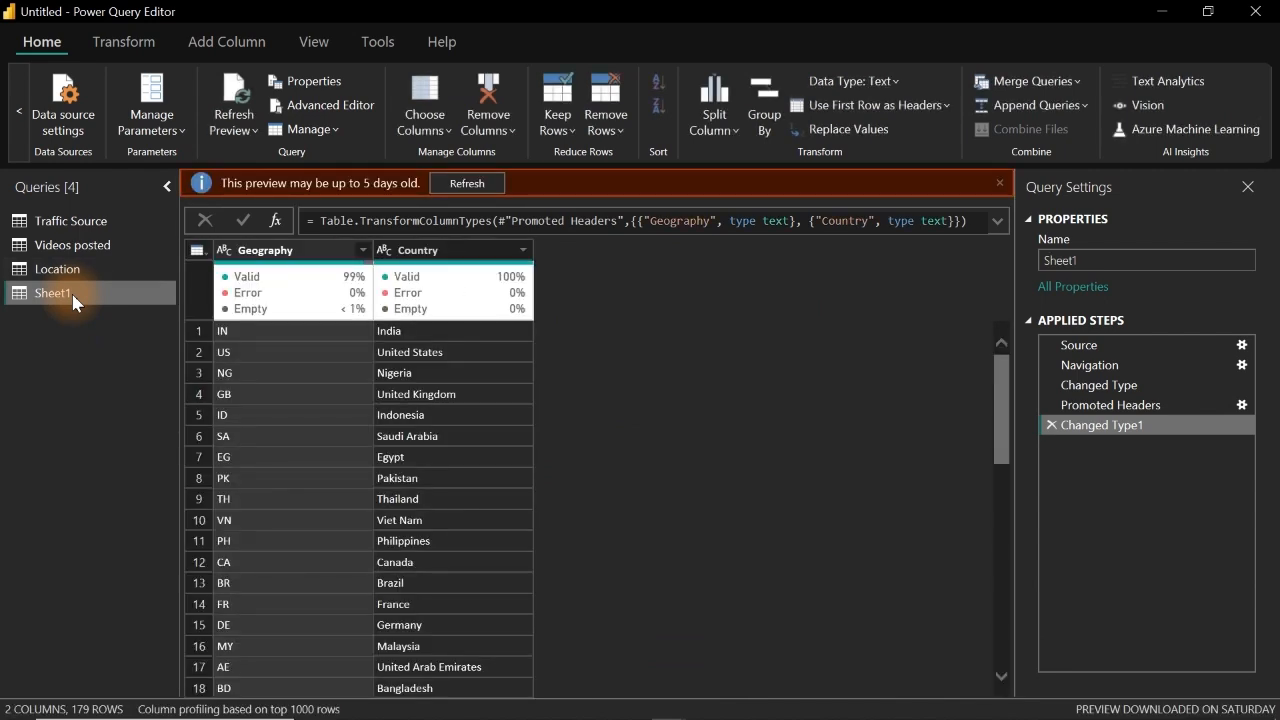
right_click(73, 298)
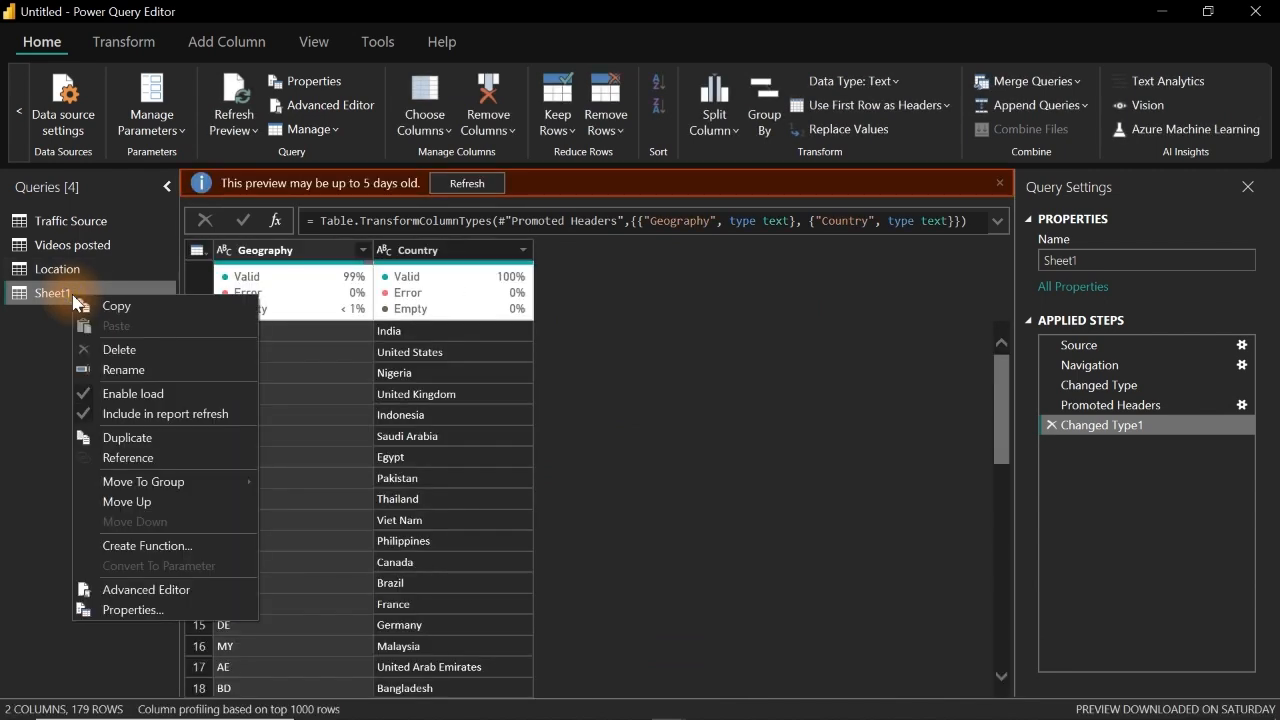
click(116, 396)
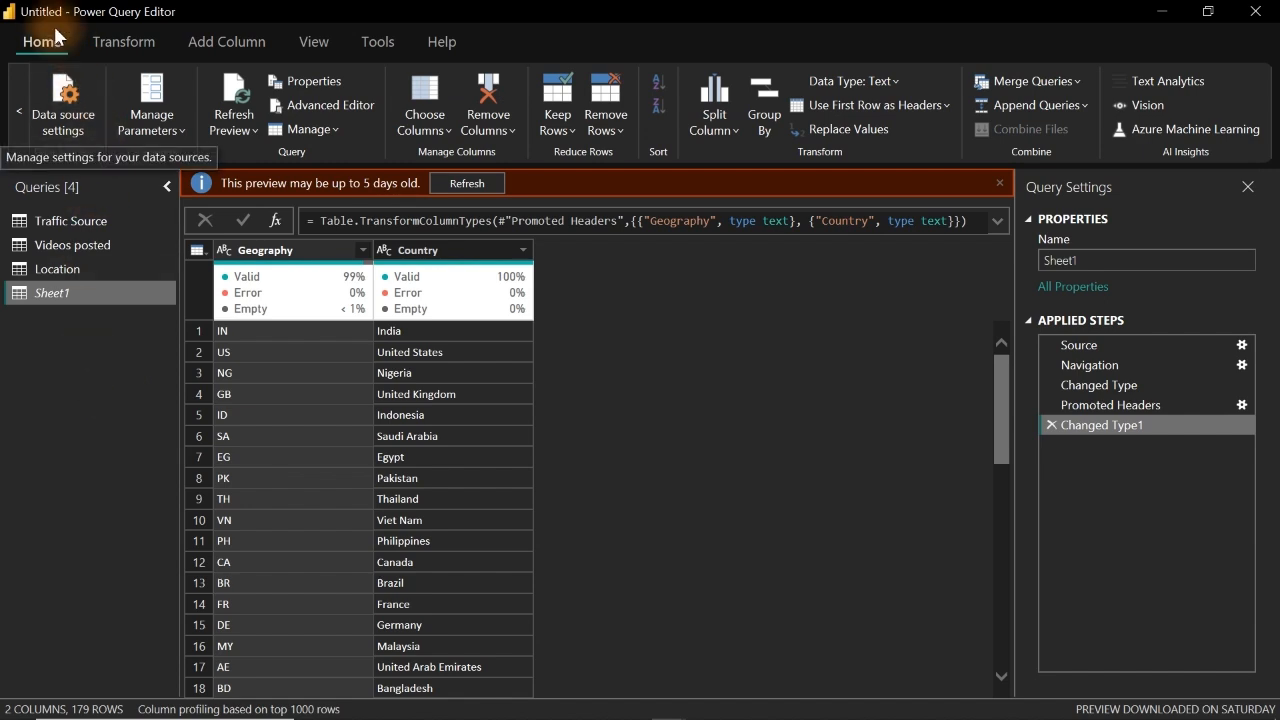
click(12, 98)
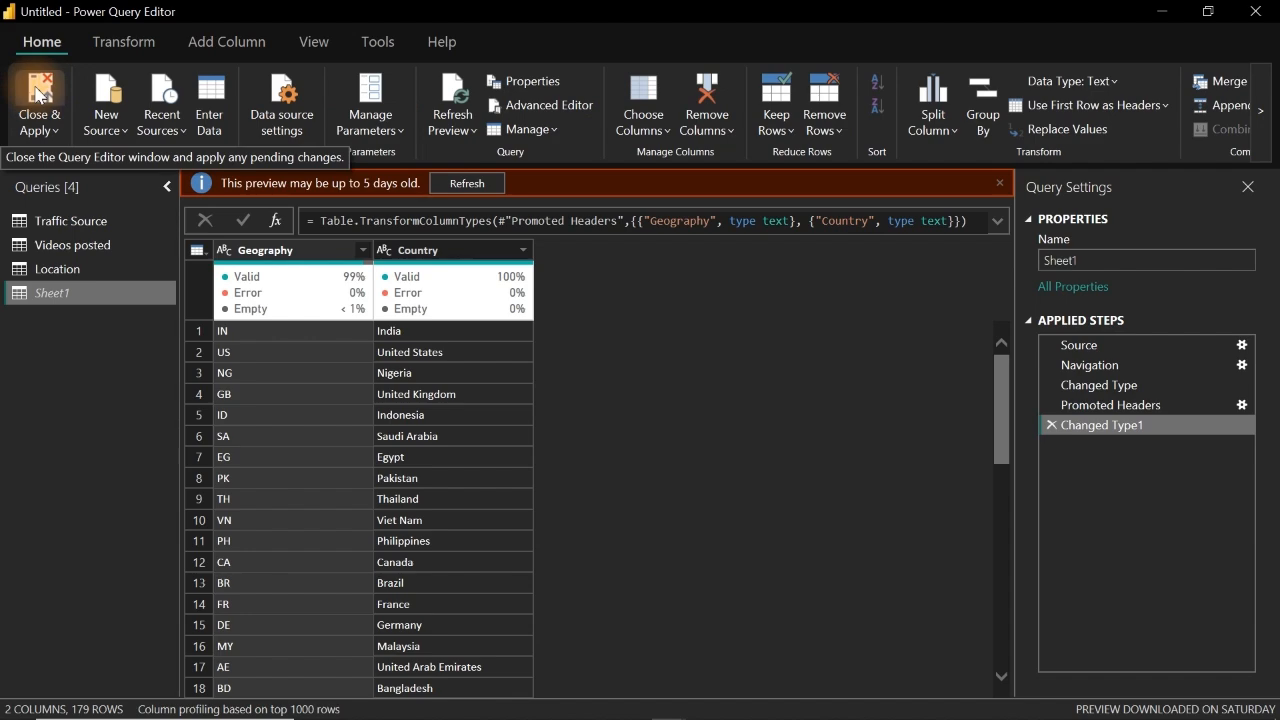
click(37, 95)
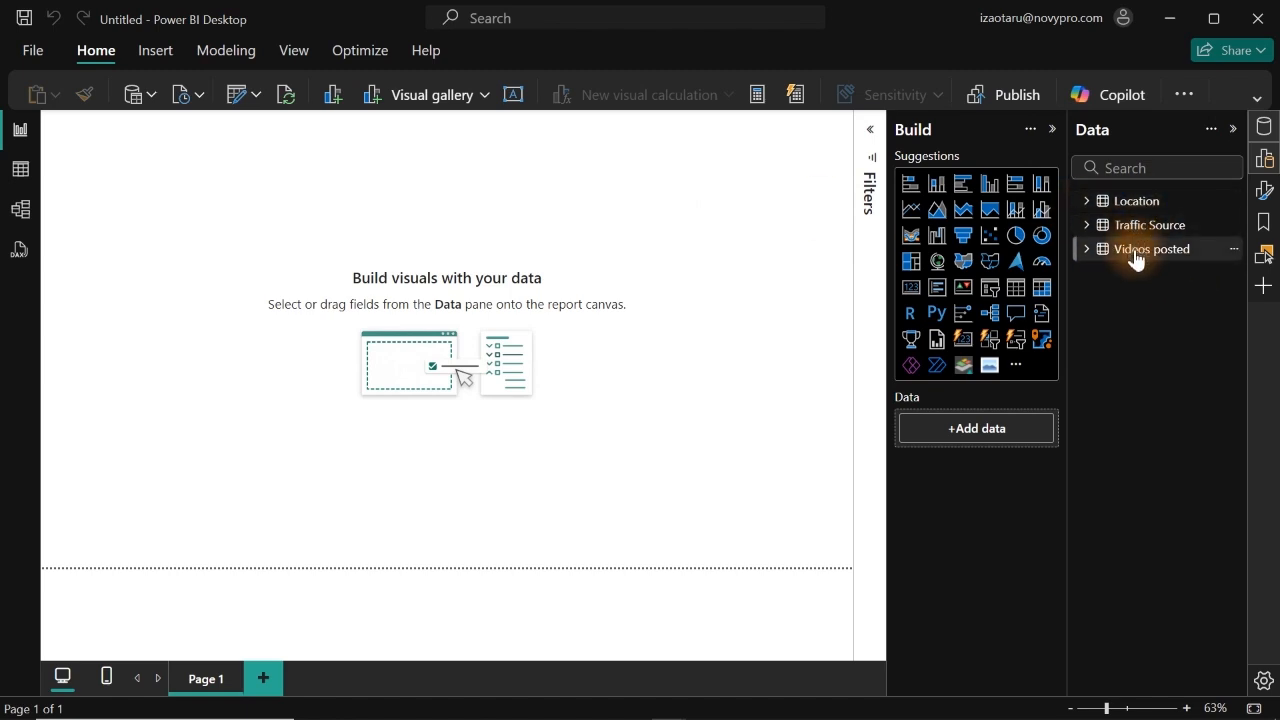
Step: In the model view, collapse the side panes and move the Videos posted table farther from Traffic Source
click(21, 209)
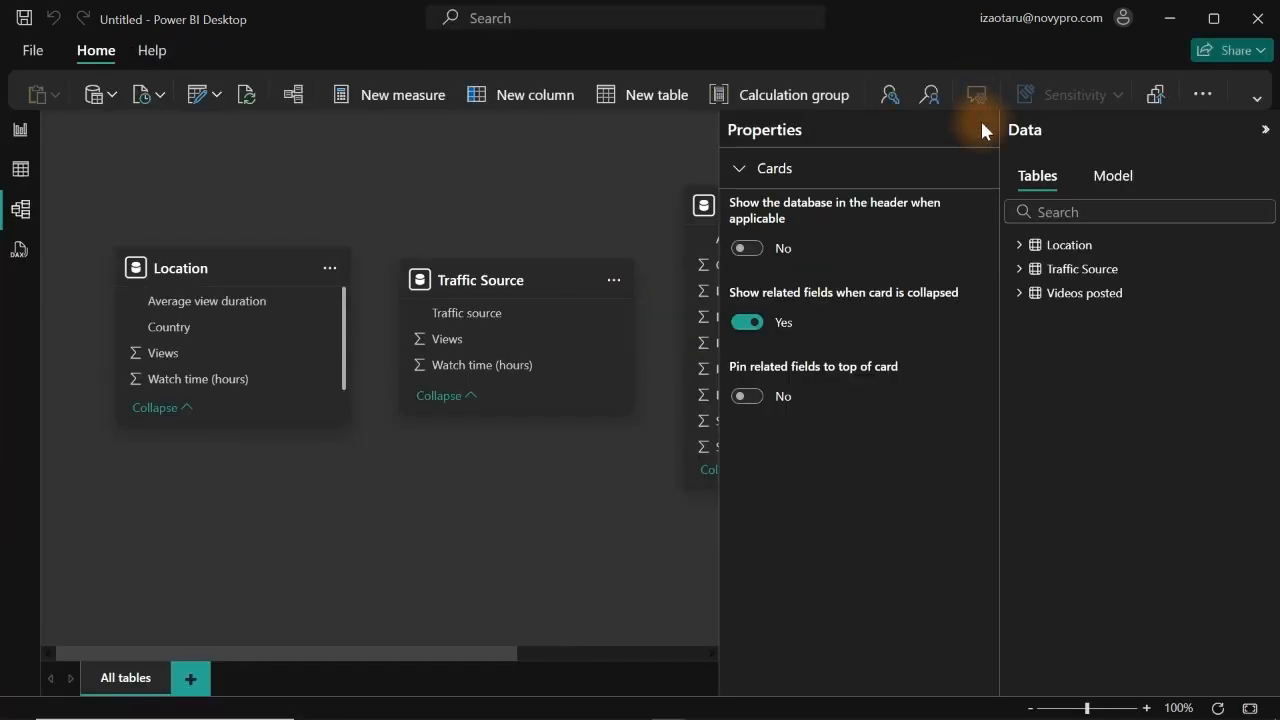
click(982, 130)
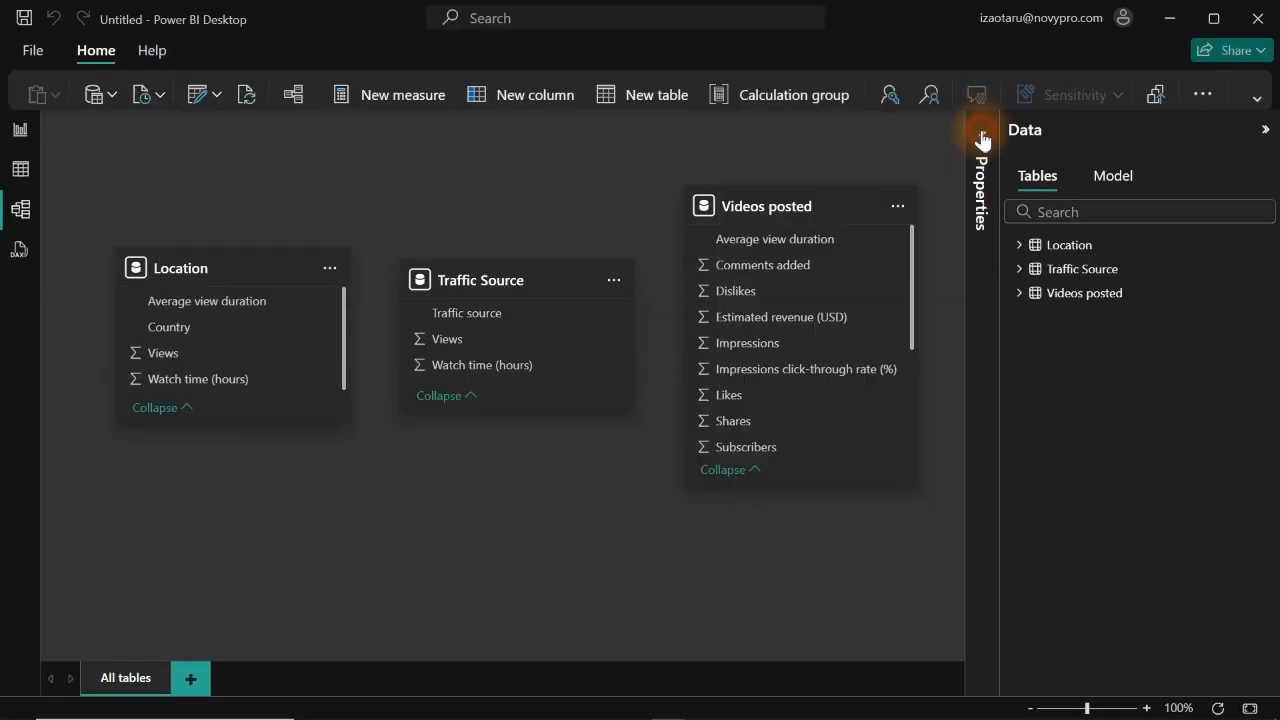
click(1263, 129)
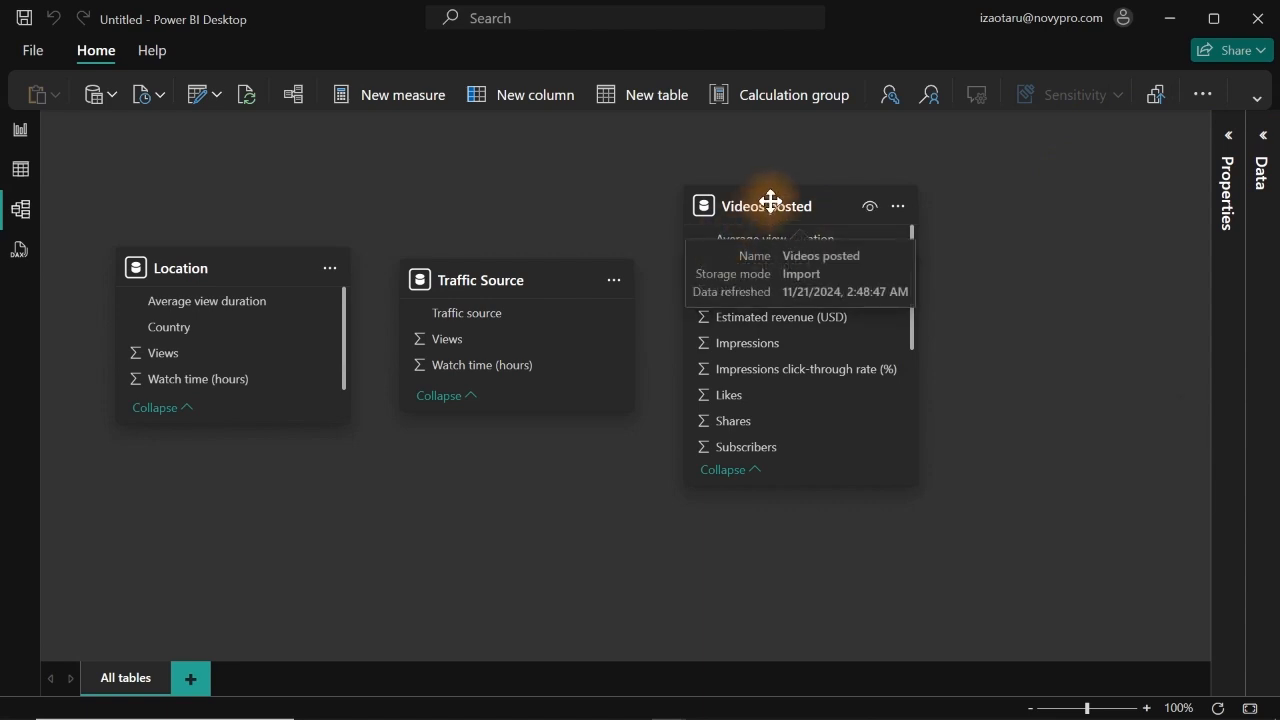
drag(771, 206, 833, 251)
click(555, 278)
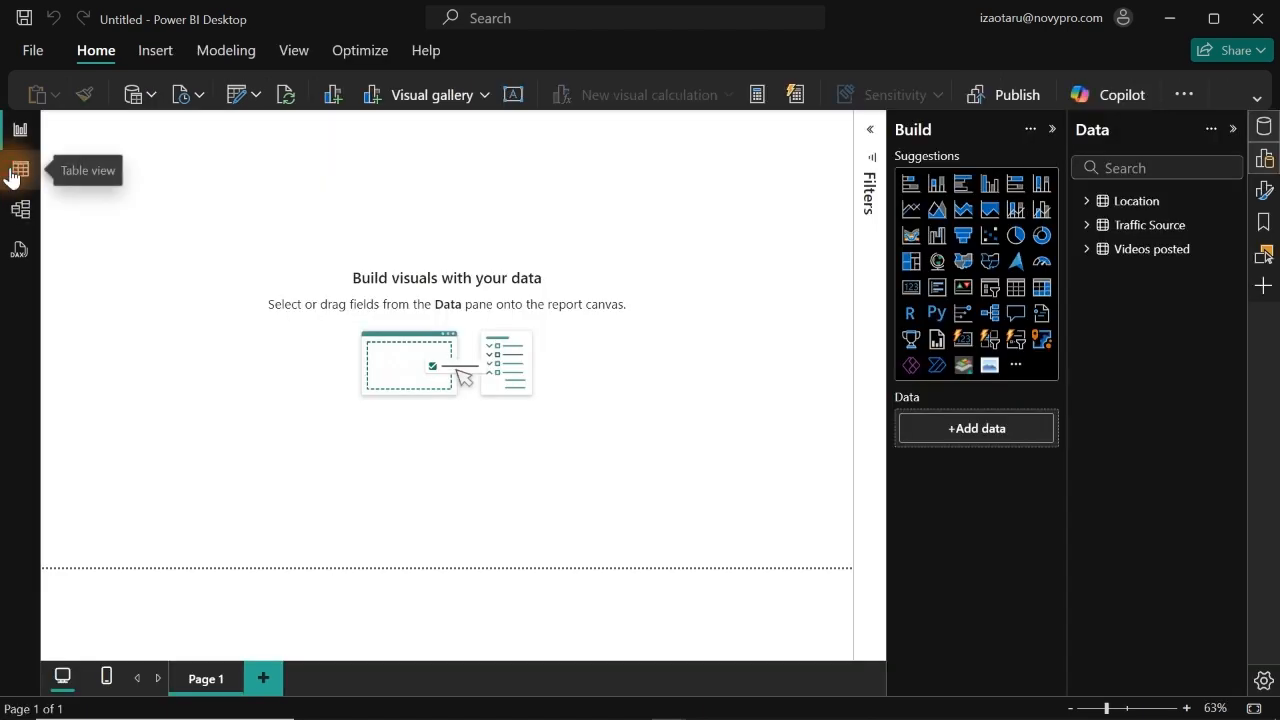
Step: In the table view, create a calculated table named DateTable and start its formula with ADDCOLUMNS( on the second line
click(17, 174)
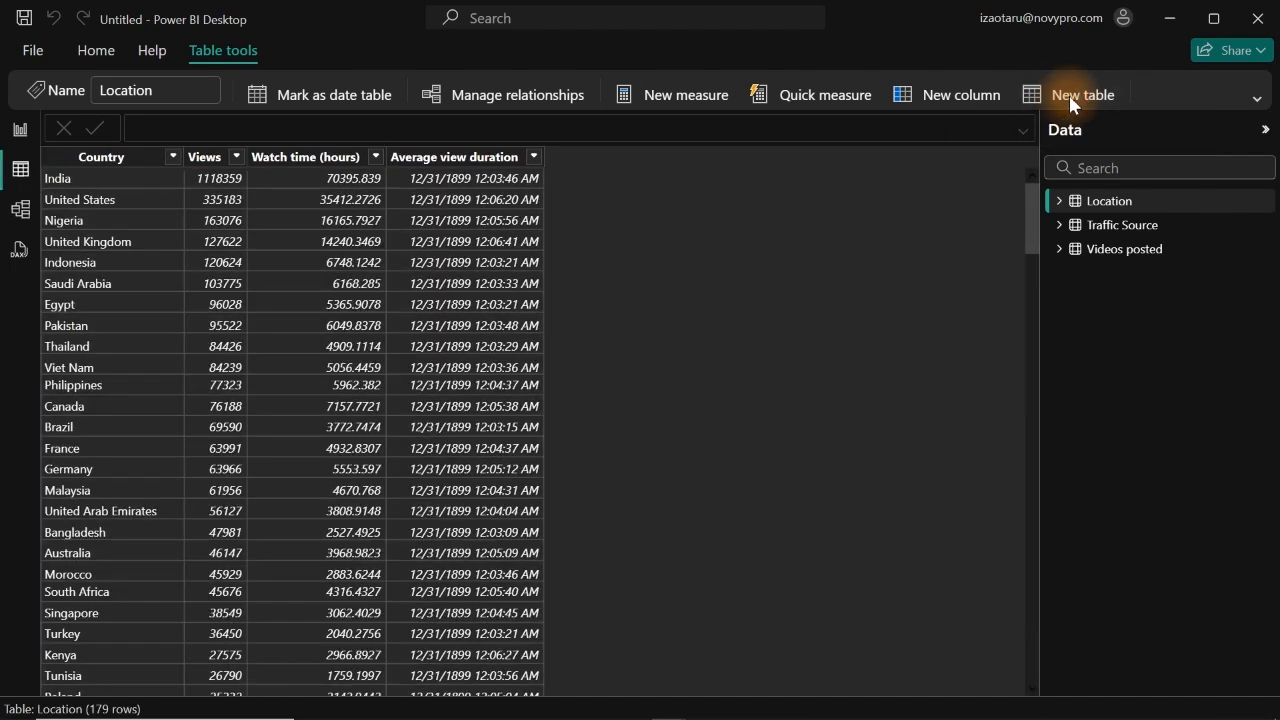
click(1069, 95)
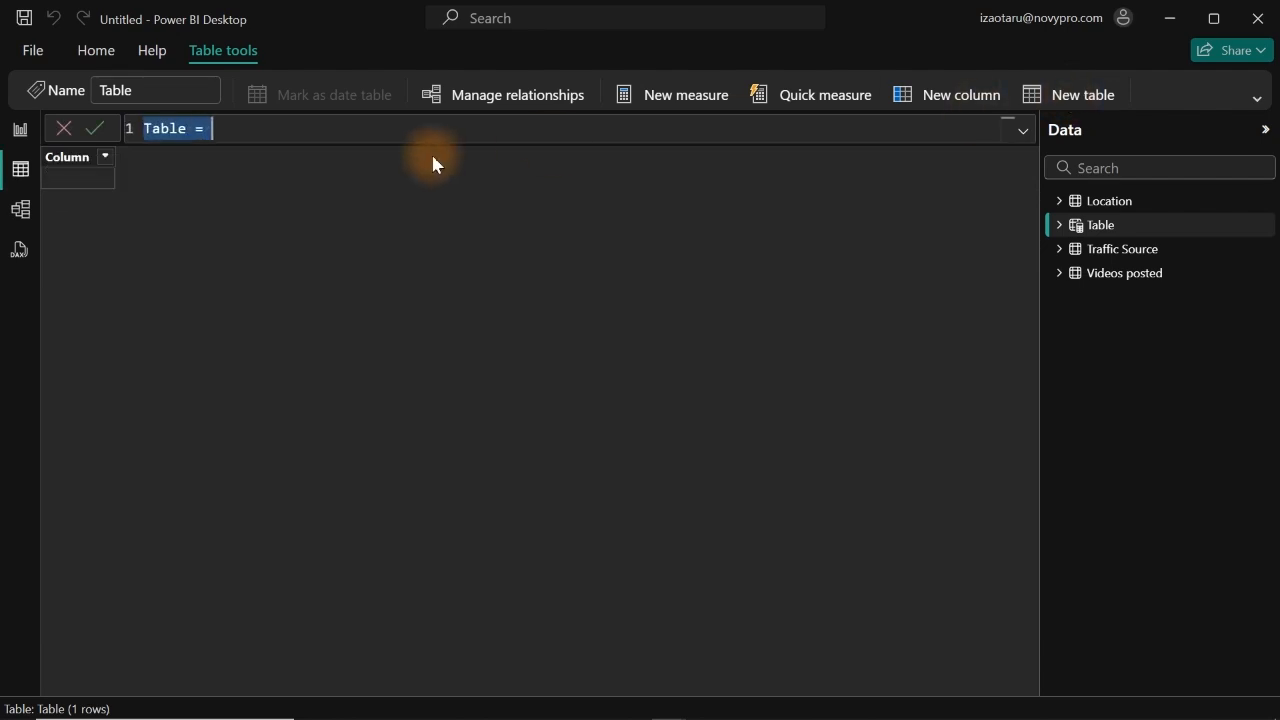
text(Date)
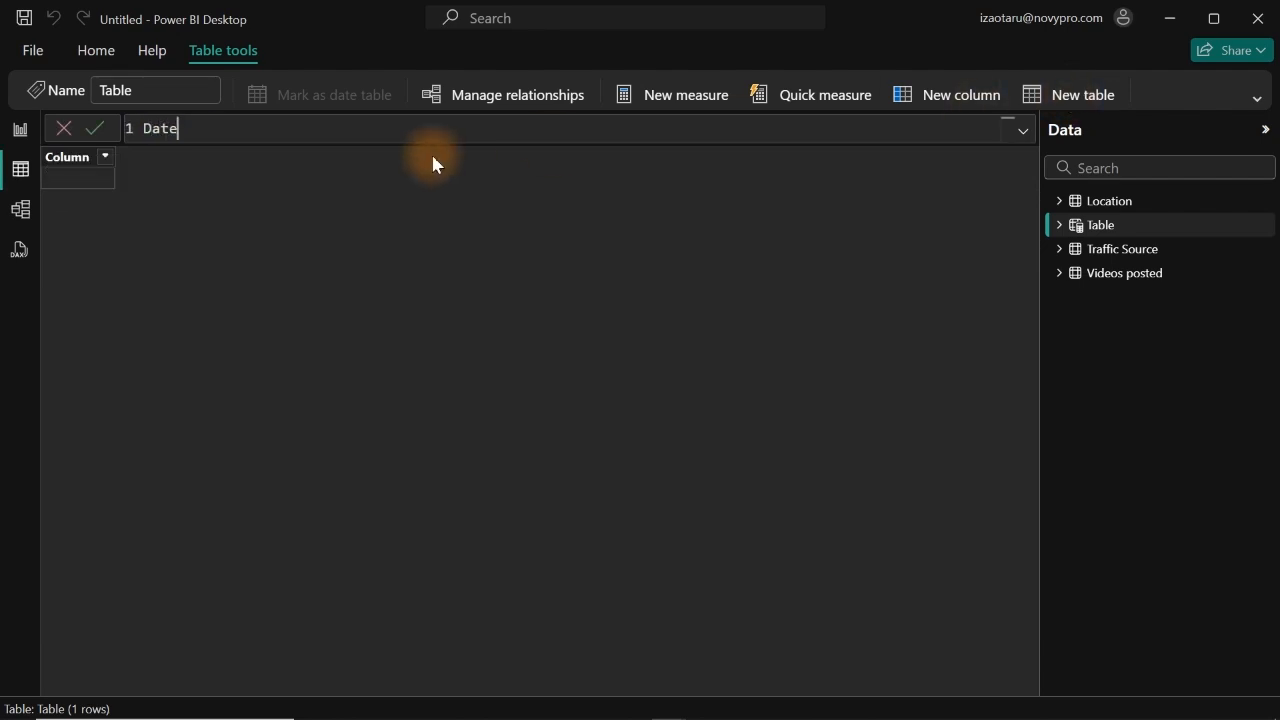
text(Table =)
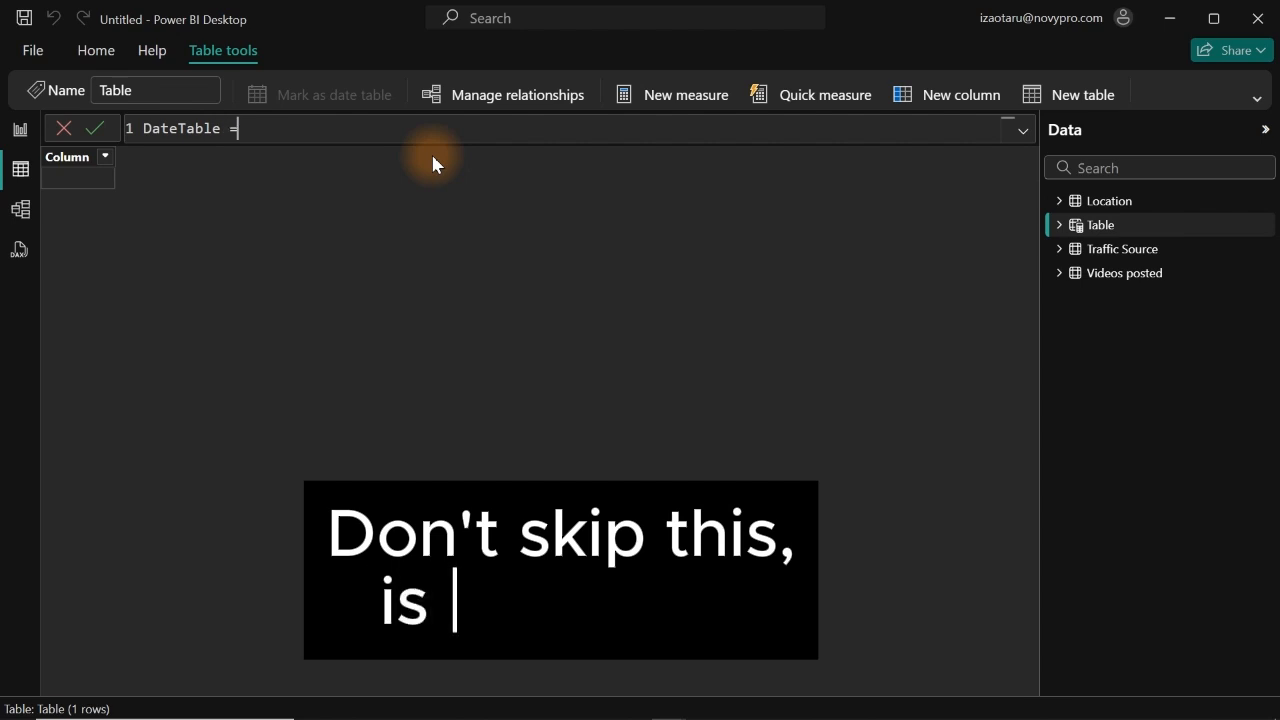
click(245, 128)
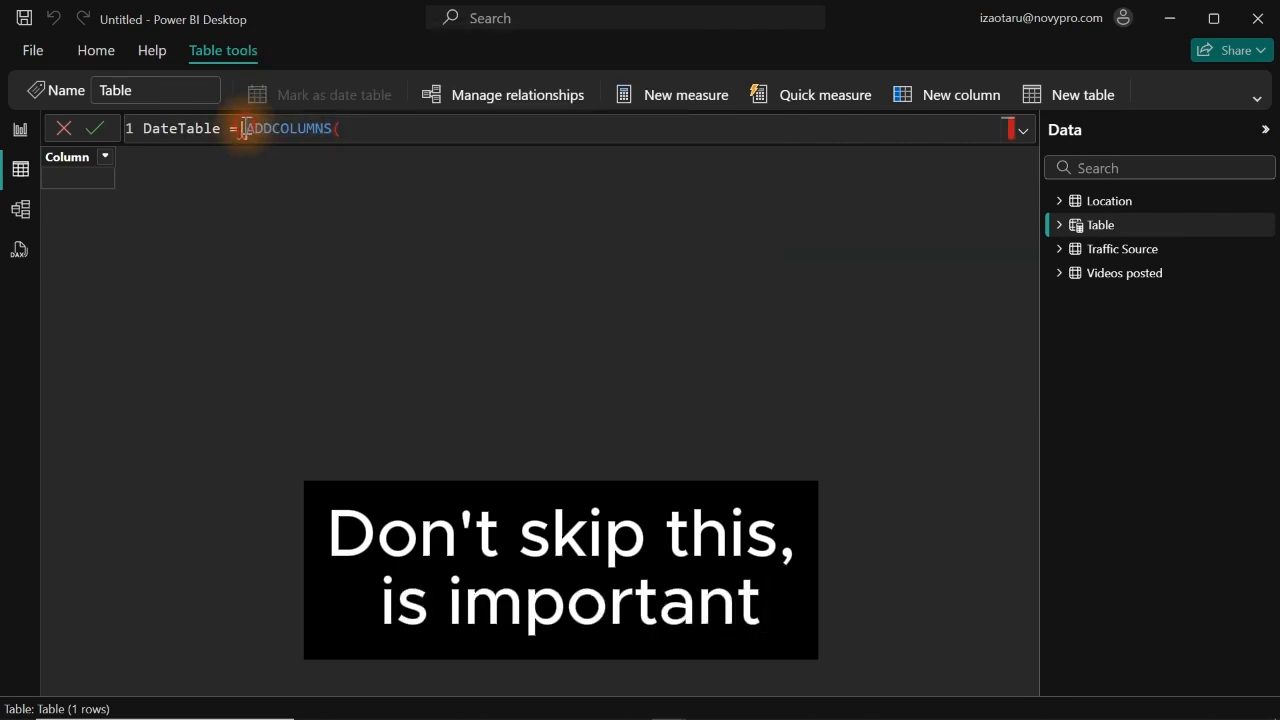
key(shift+Return)
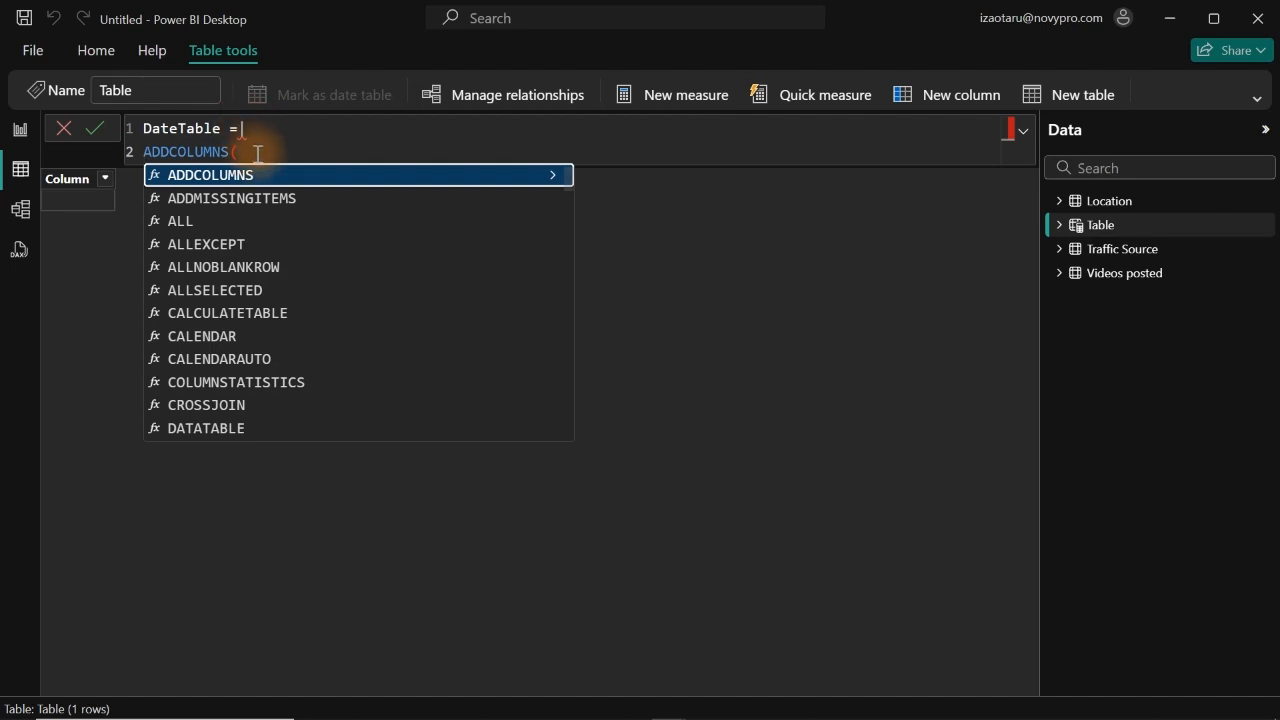
click(258, 151)
click(250, 126)
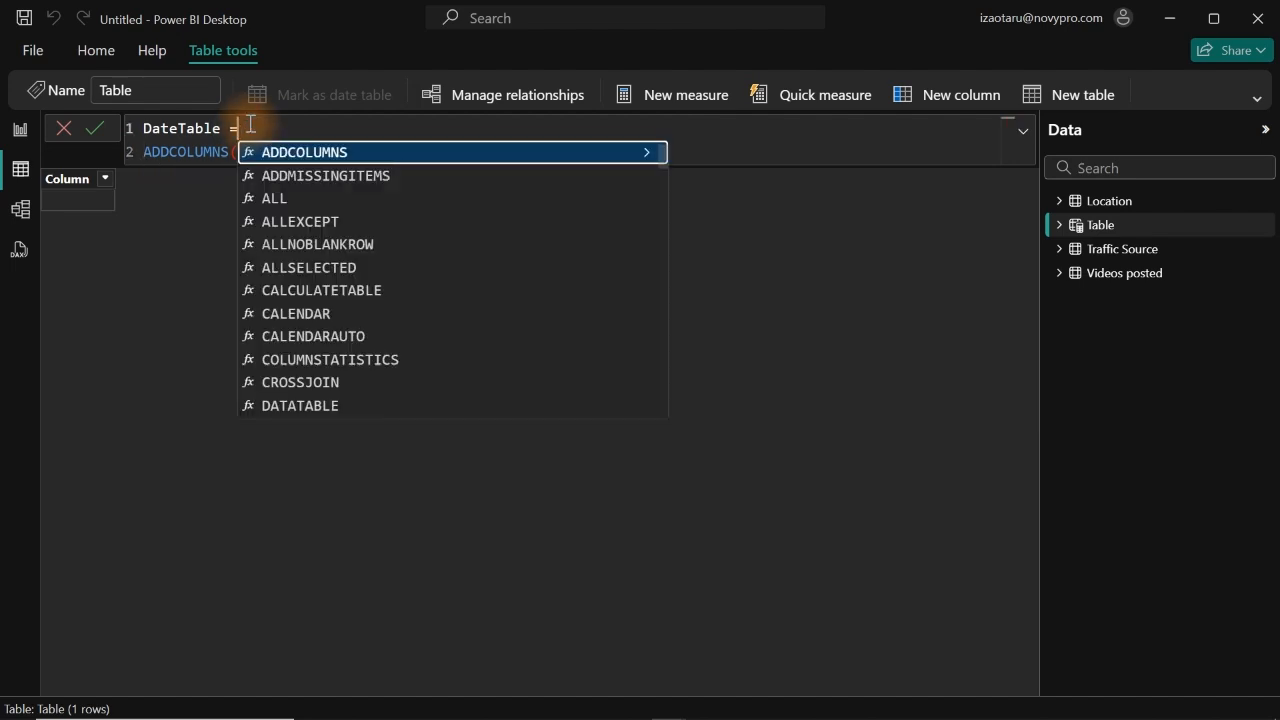
double_click(229, 150)
click(247, 150)
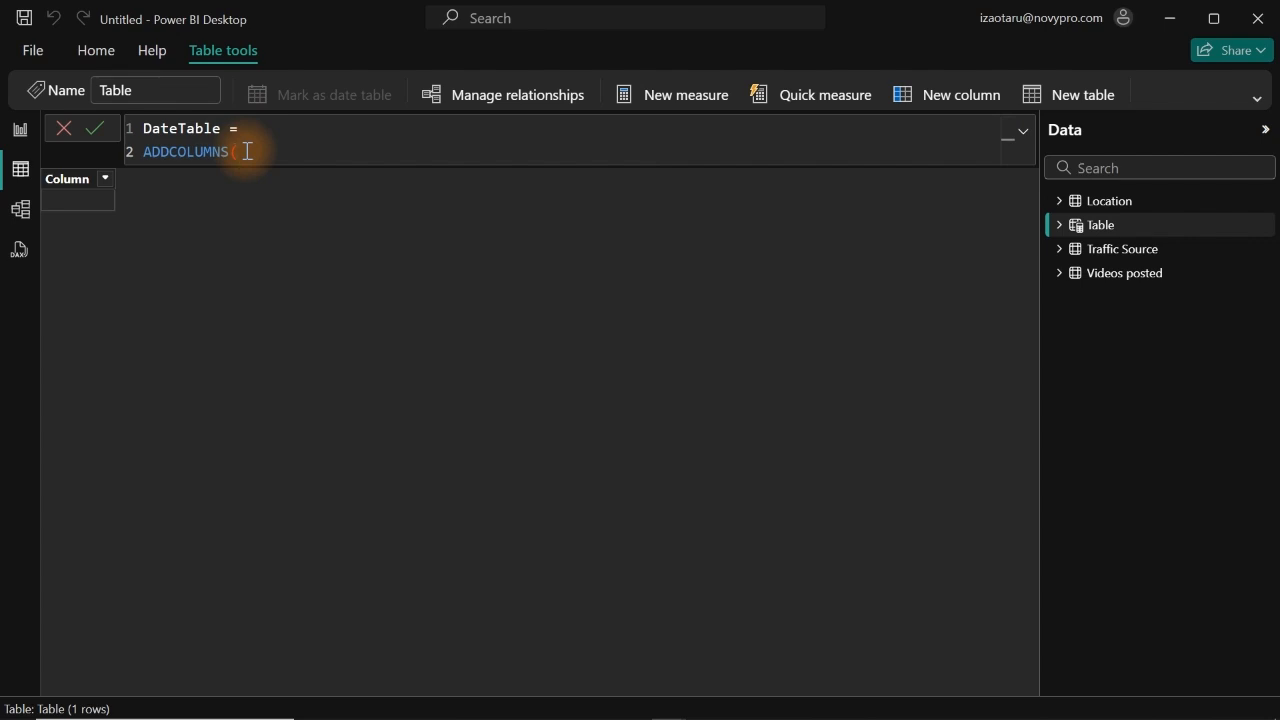
Step: Enter CALENDARAUTO() on its own line as the table argument of ADDCOLUMNS in the DateTable formula
key(shift+Return)
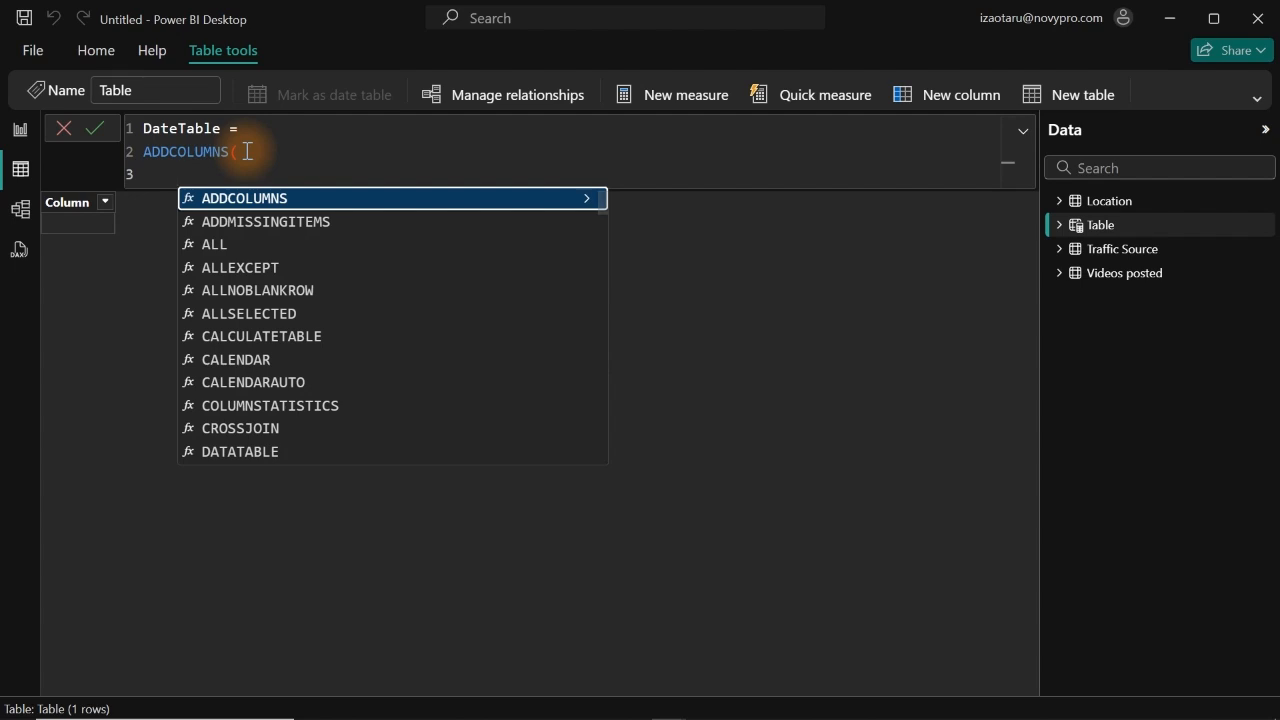
key(Tab)
key(BackSpace)
key(BackSpace)
key(BackSpace)
key(BackSpace)
key(BackSpace)
key(BackSpace)
key(BackSpace)
key(BackSpace)
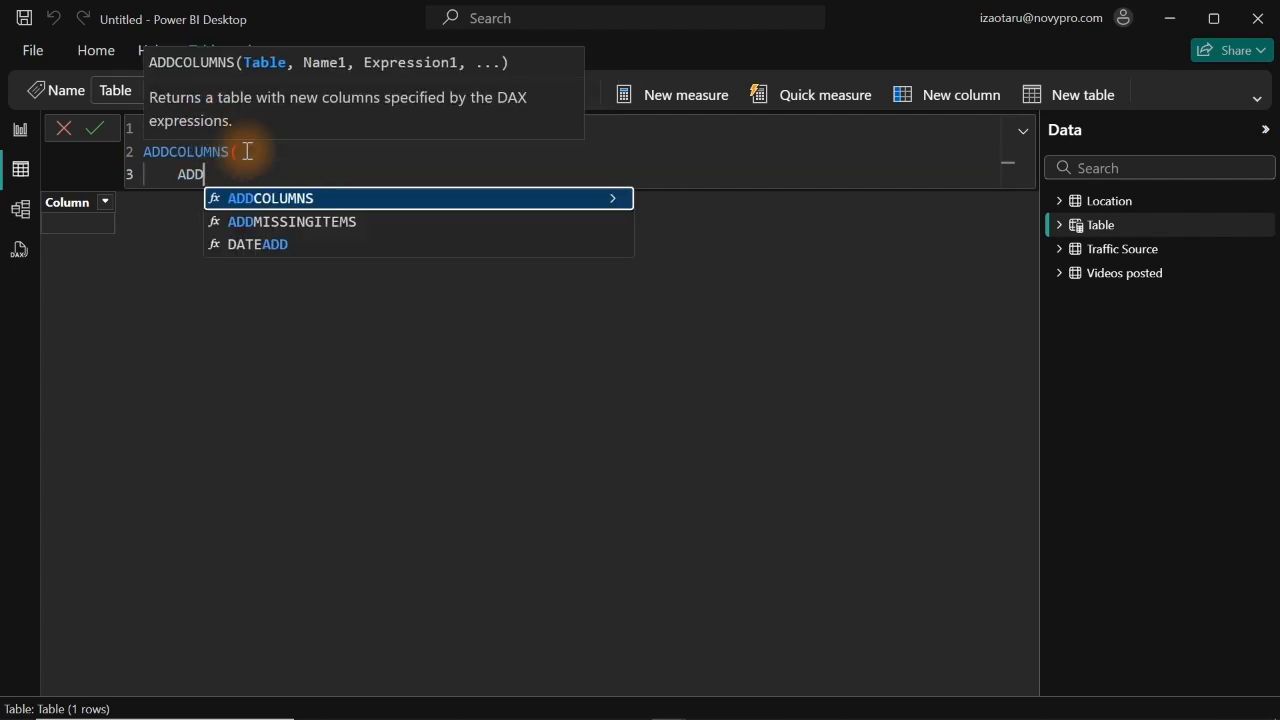
key(BackSpace)
key(BackSpace)
key(BackSpace)
text(cal)
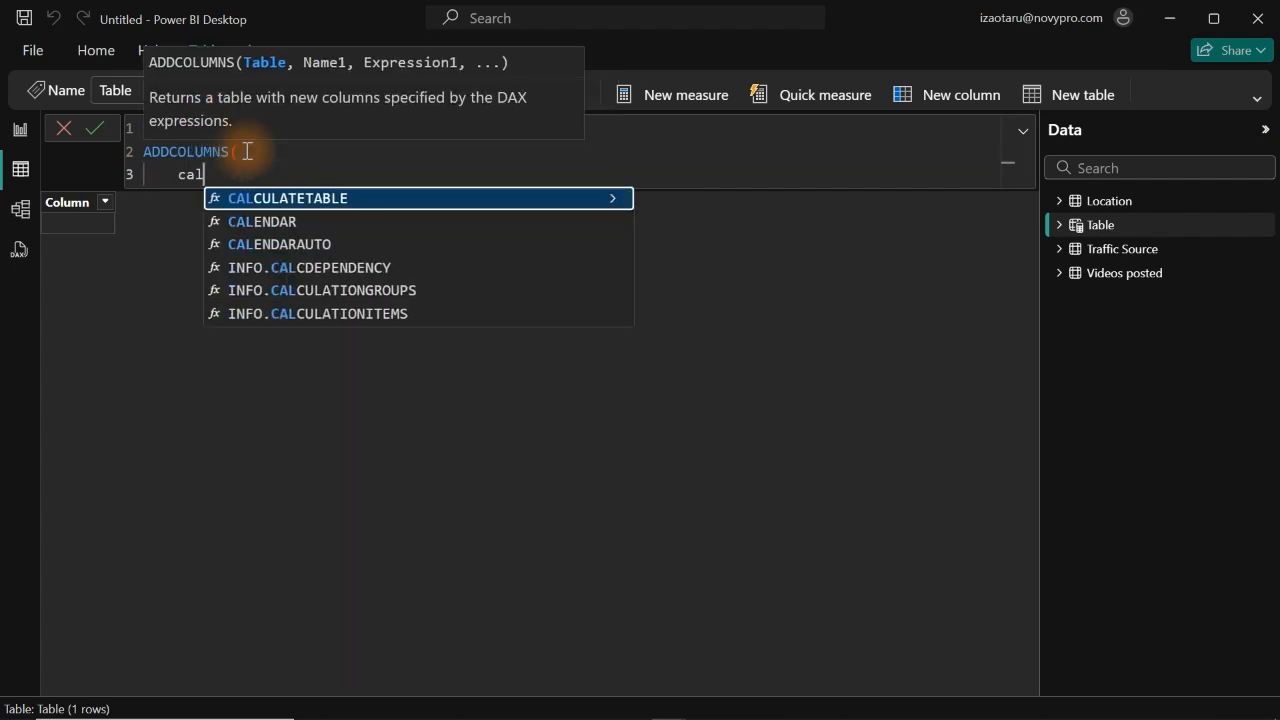
key(Down)
key(Down)
key(Tab)
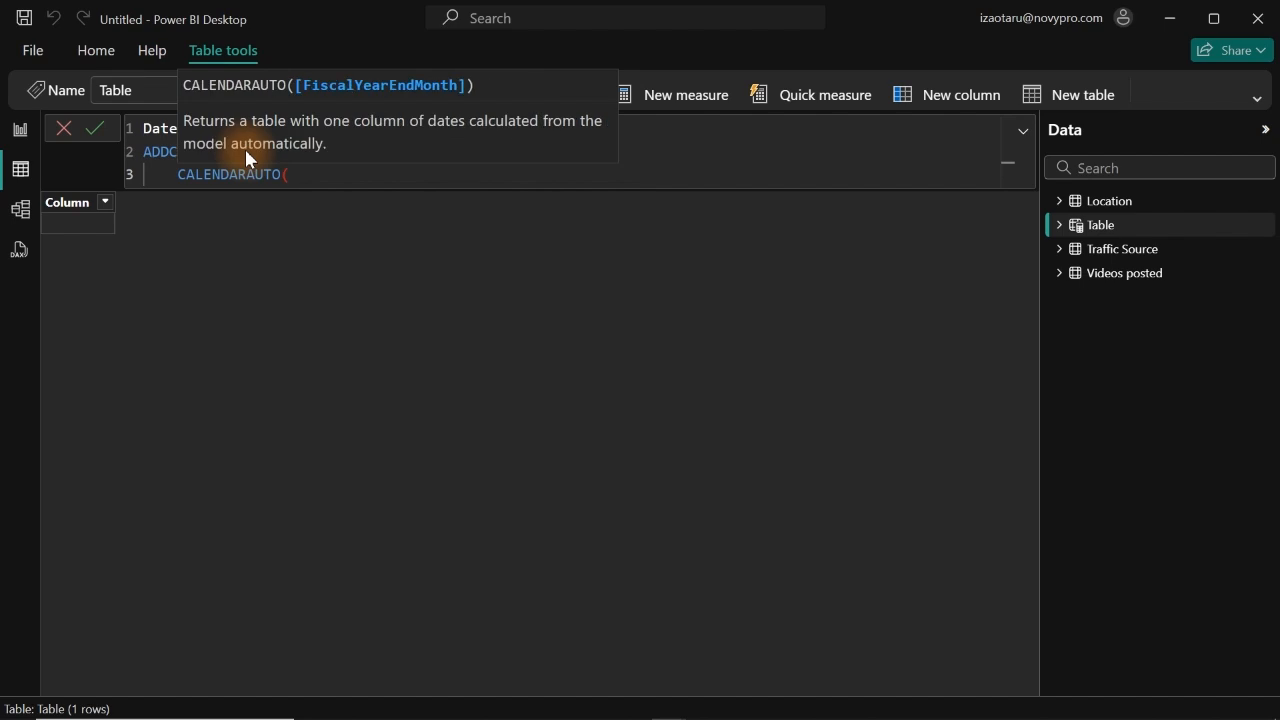
text())
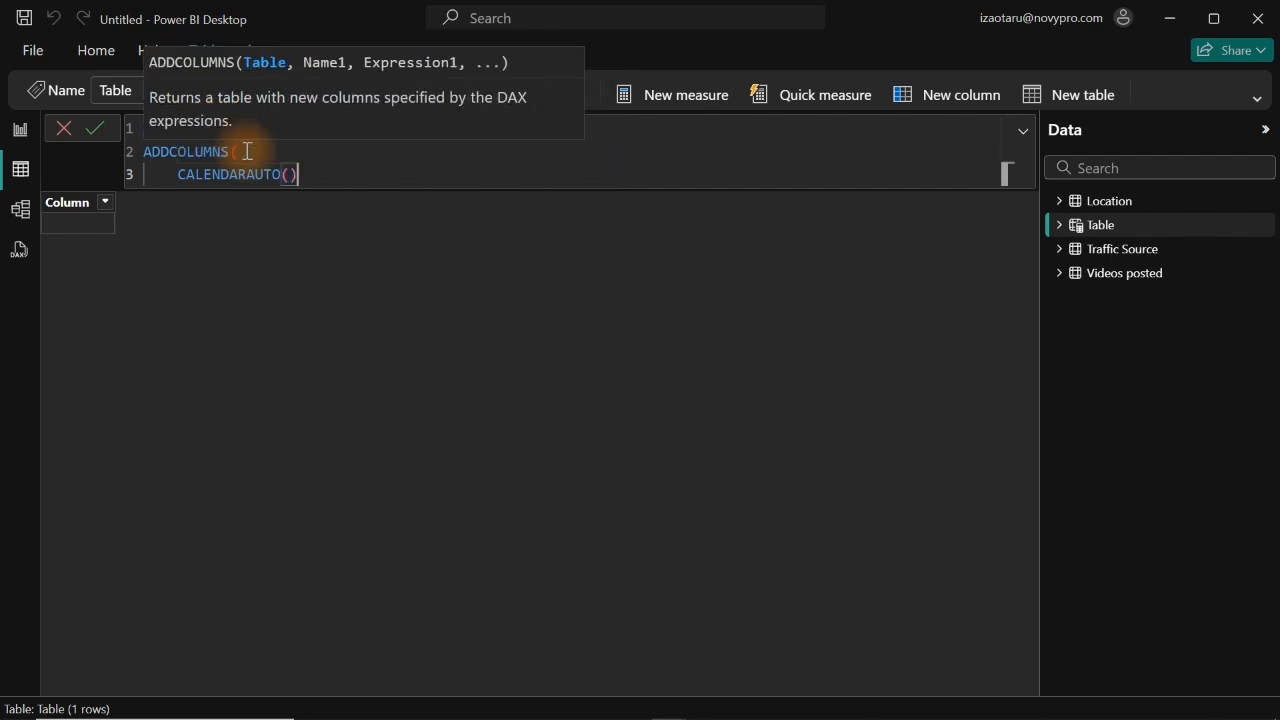
text(,)
key(Return)
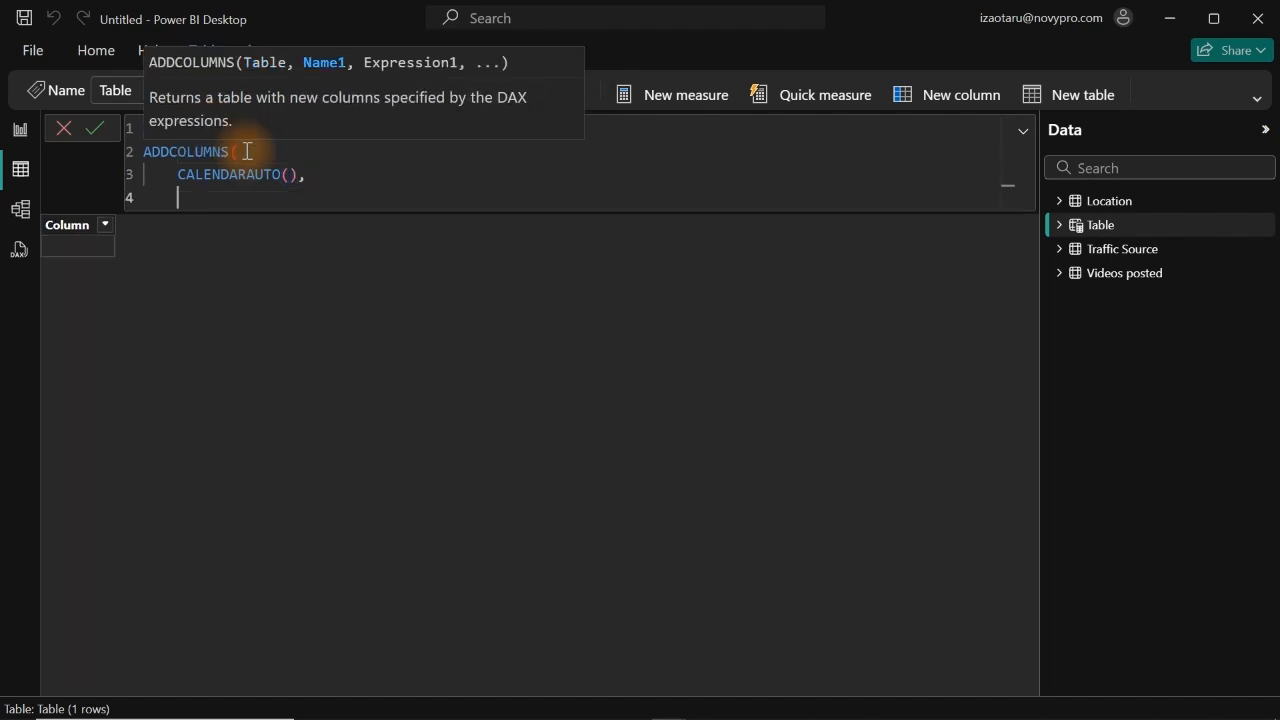
Step: Add a "Year" column to the DateTable formula with the expression YEAR([Date])
text("Year", yew)
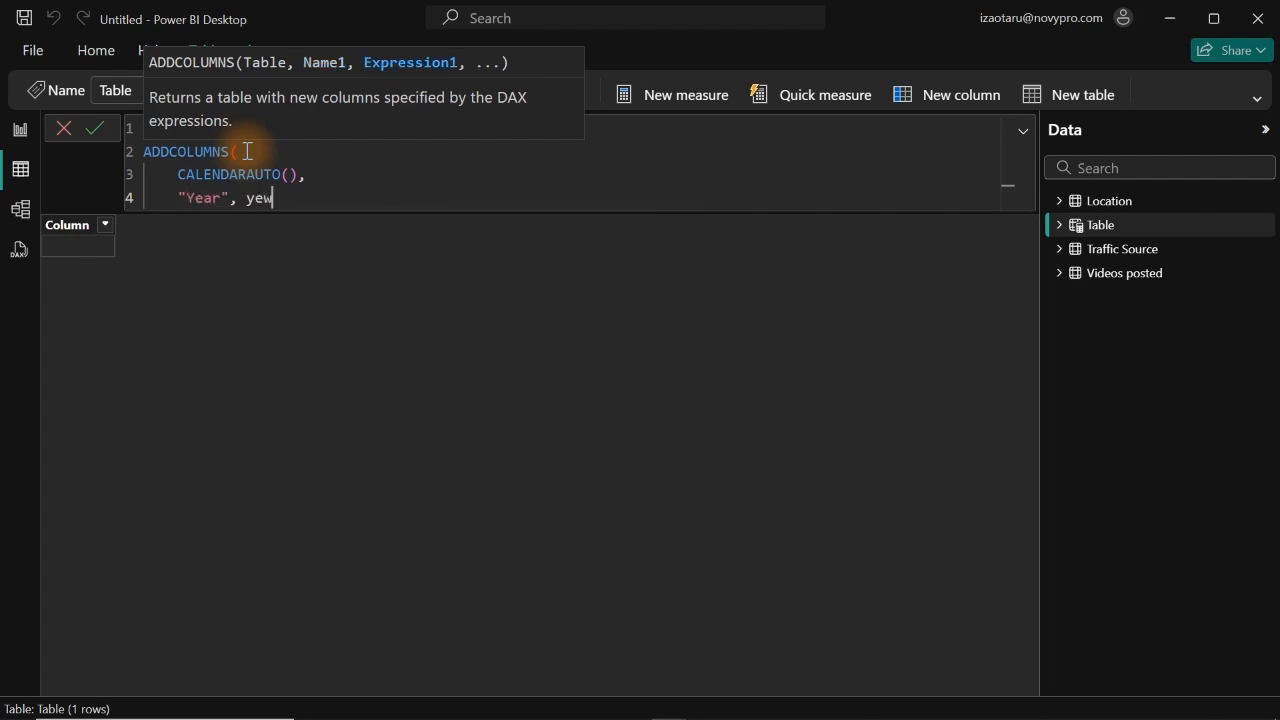
key(BackSpace)
key(Tab)
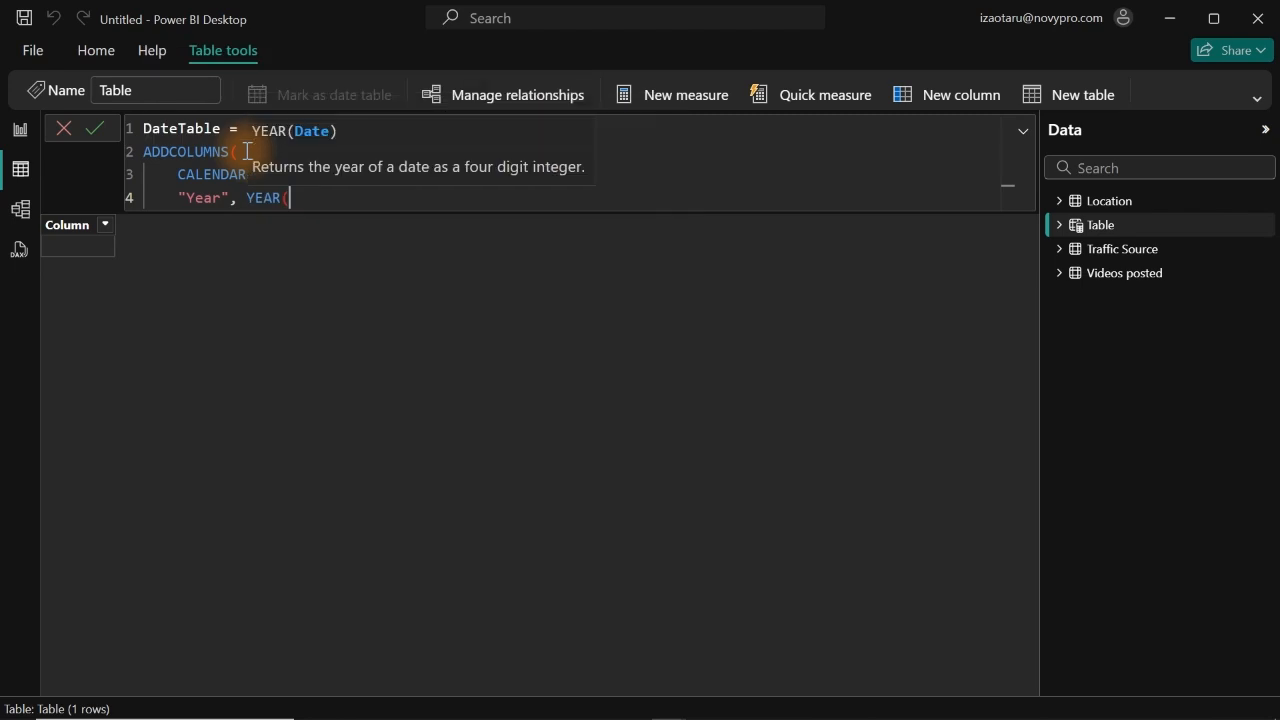
text([)
key(Tab)
text())
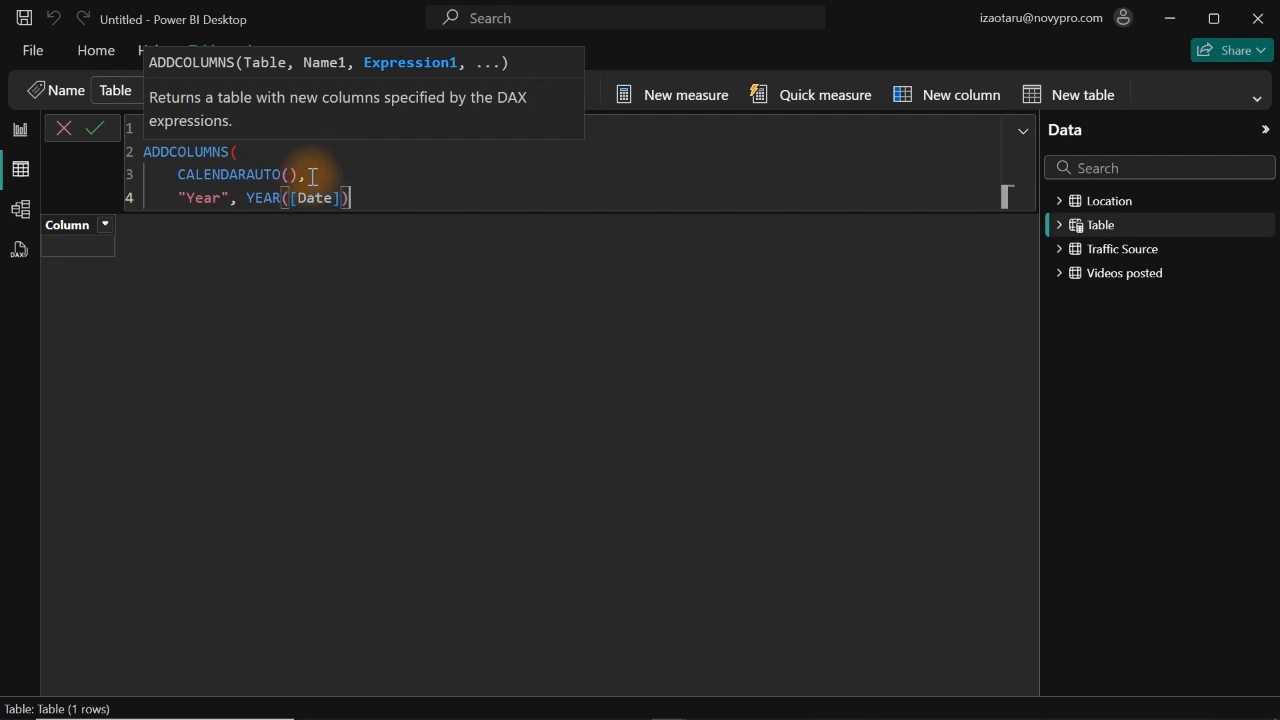
Step: Close the ADDCOLUMNS function with a parenthesis on line 6 and commit the DateTable formula
drag(310, 174, 178, 176)
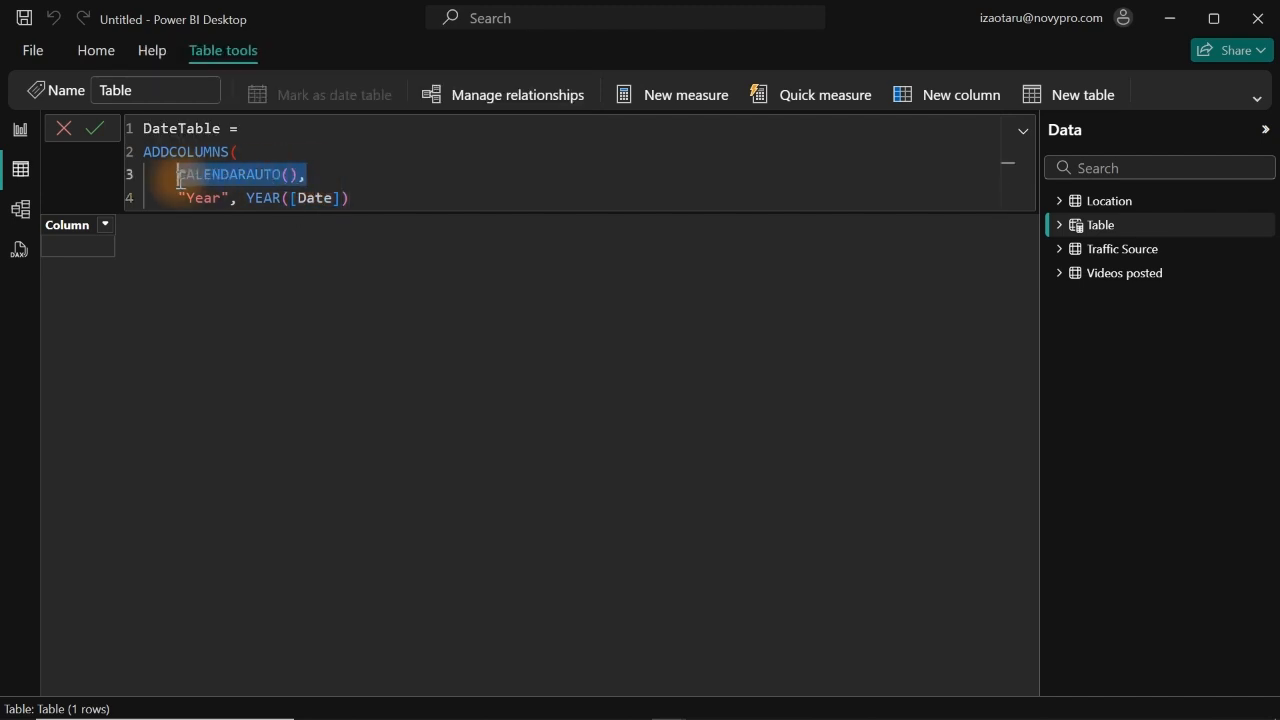
click(360, 194)
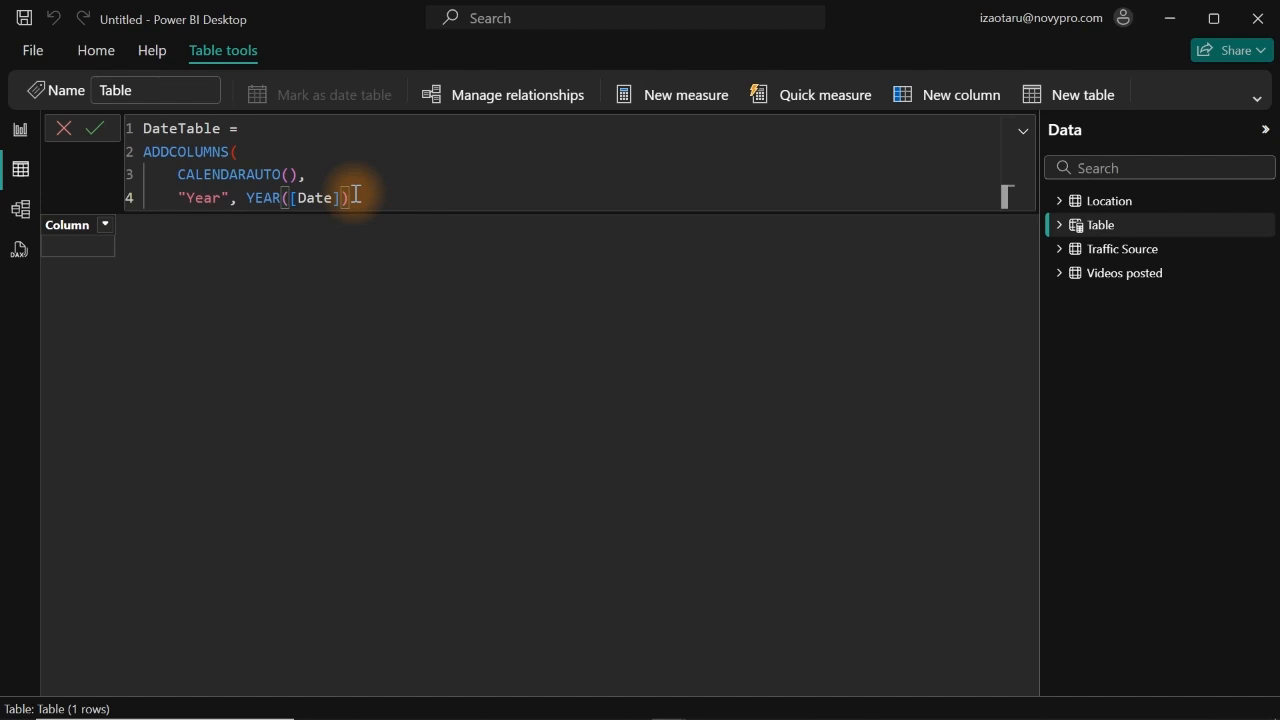
key(Return)
key(Return)
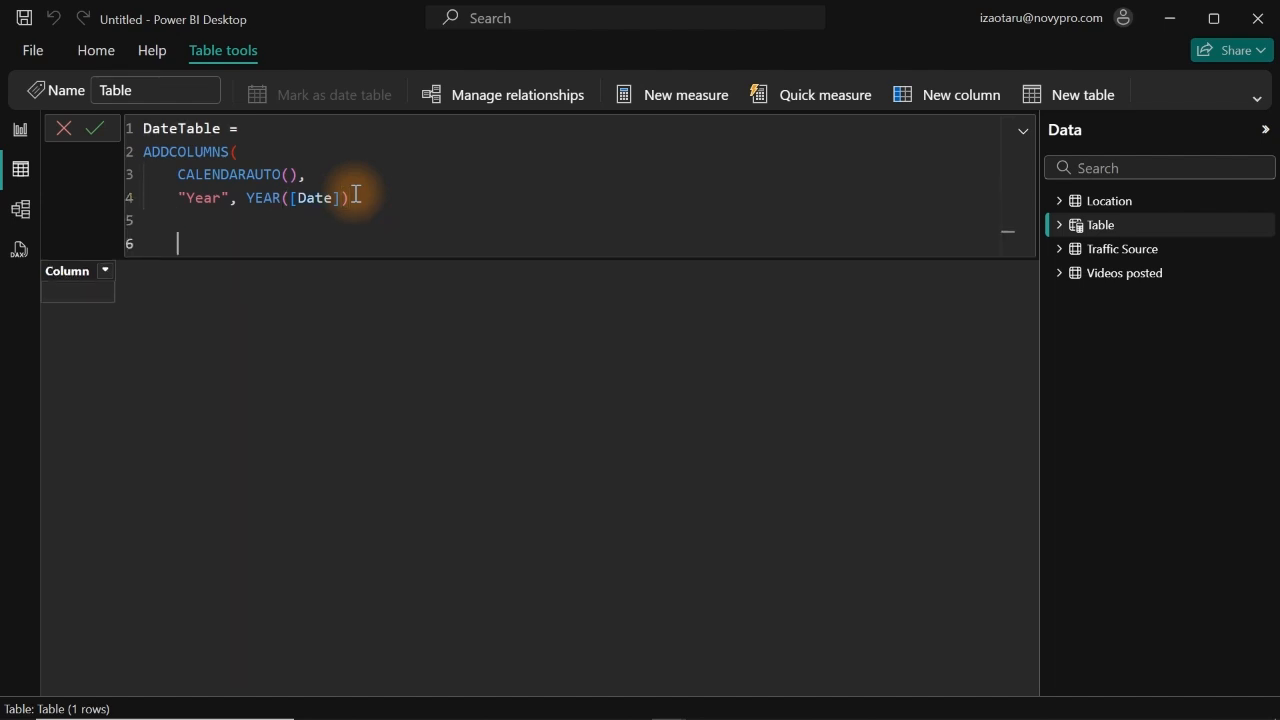
text())
key(Return)
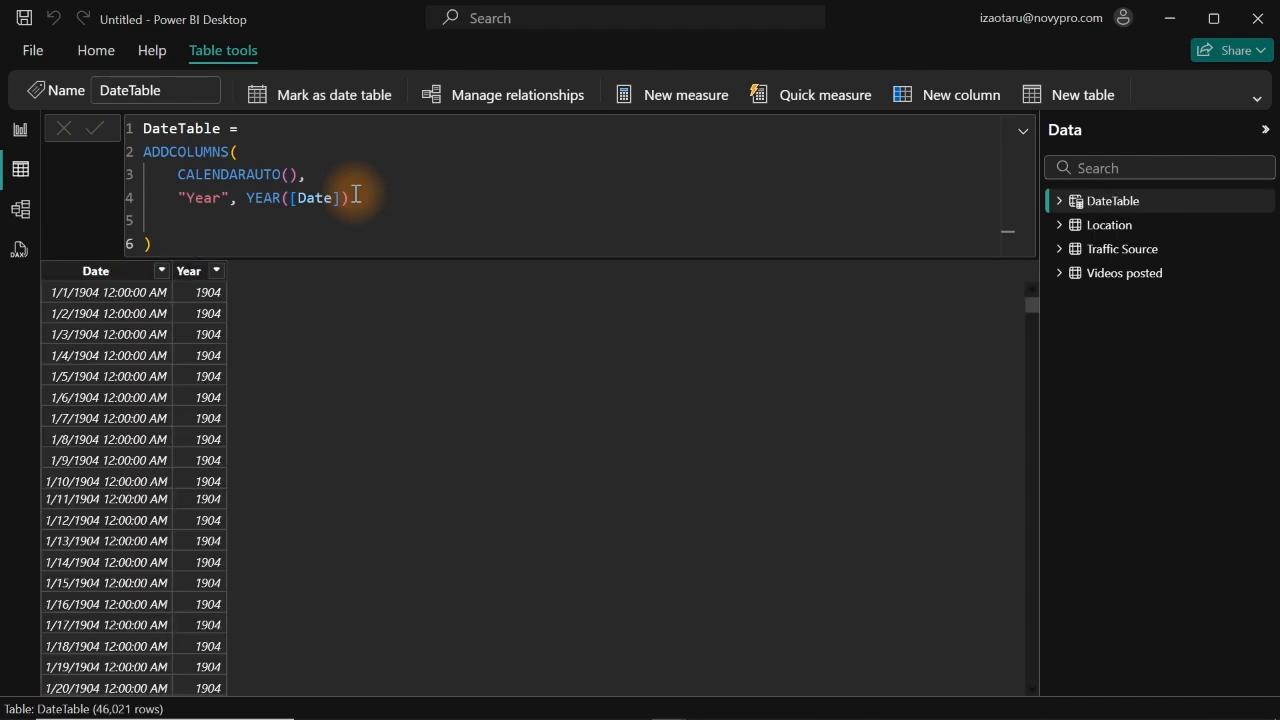
Step: Check which years are listed in the filter of DateTable's Year column
click(186, 279)
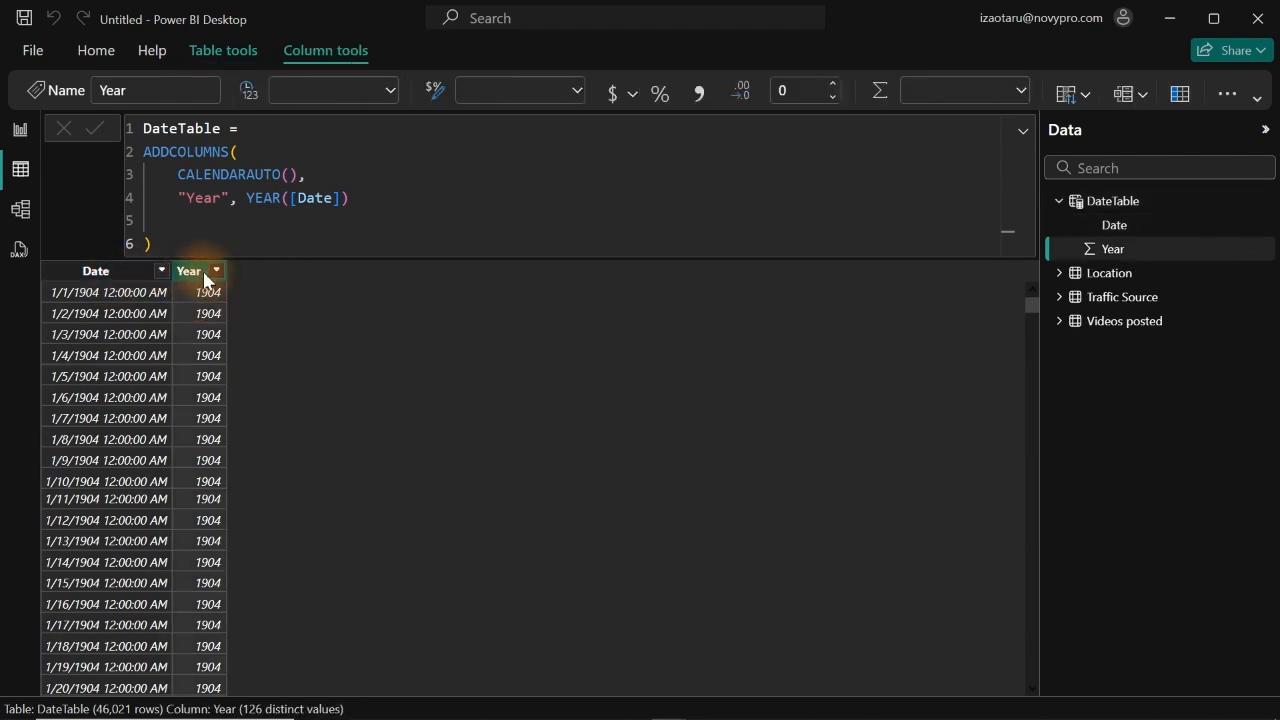
click(216, 271)
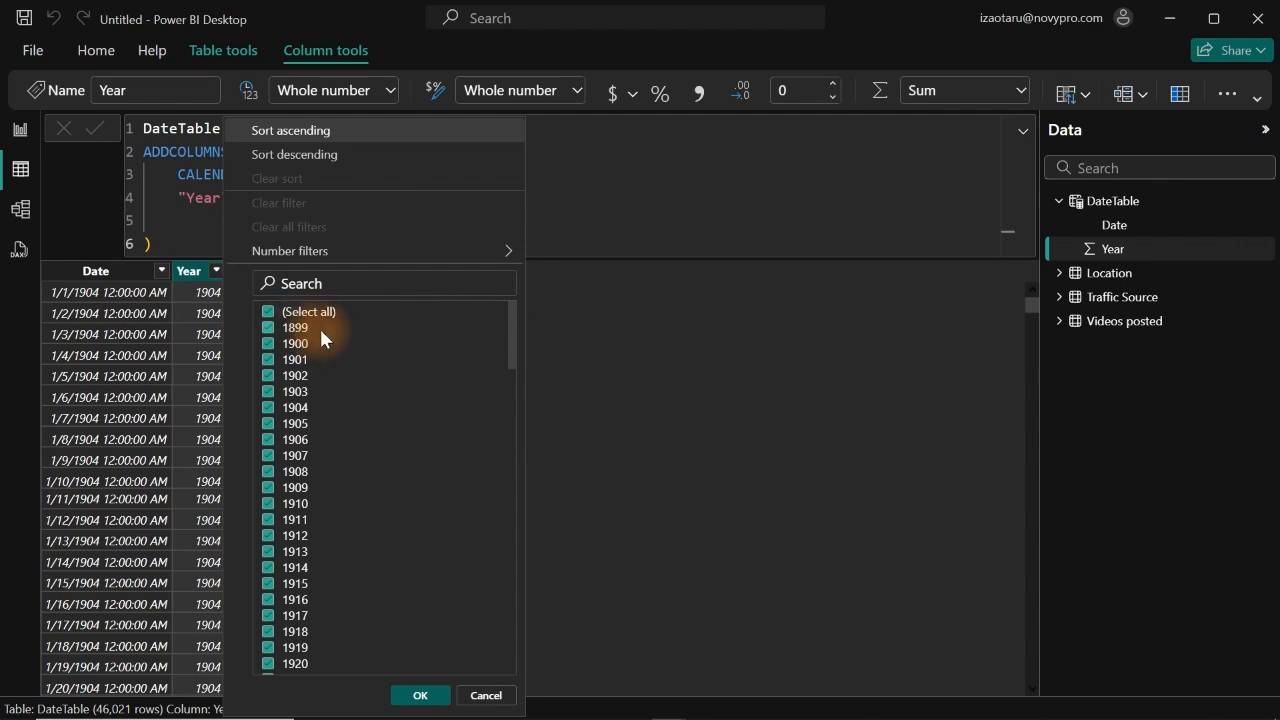
drag(513, 326, 506, 283)
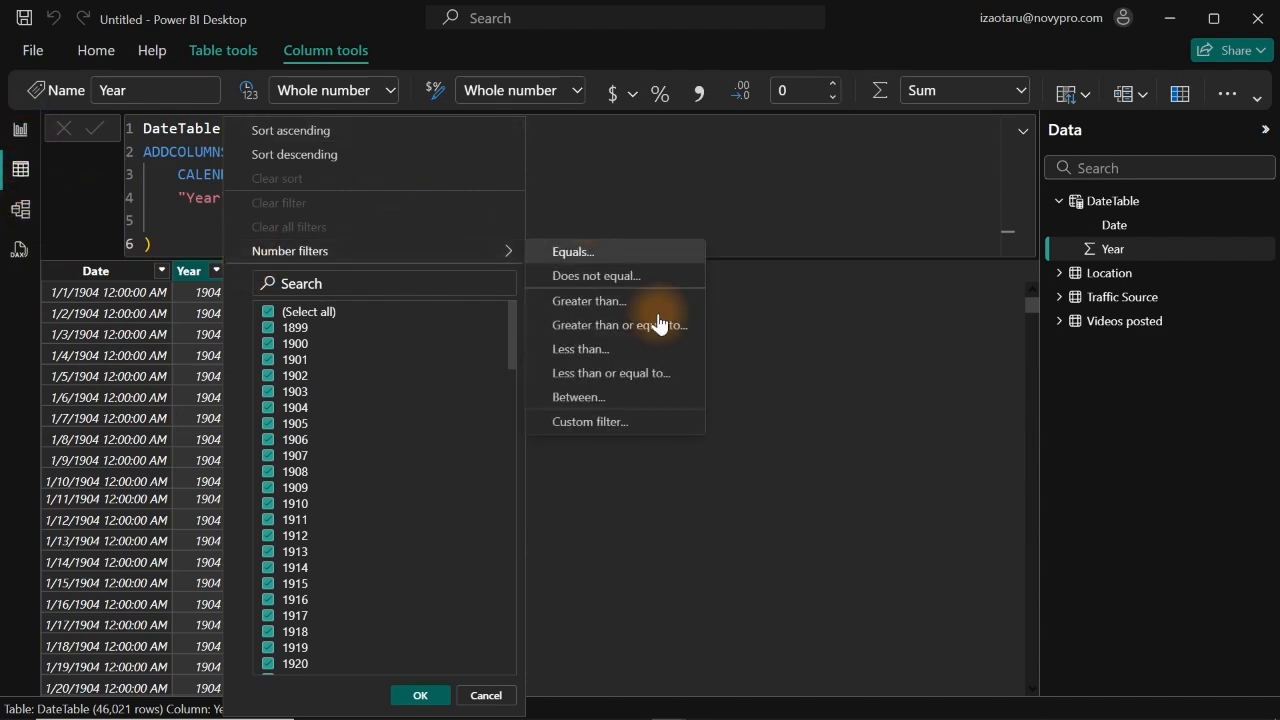
Step: Compare the dates in the Location table's Average view duration column with DateTable's Date column
click(1119, 280)
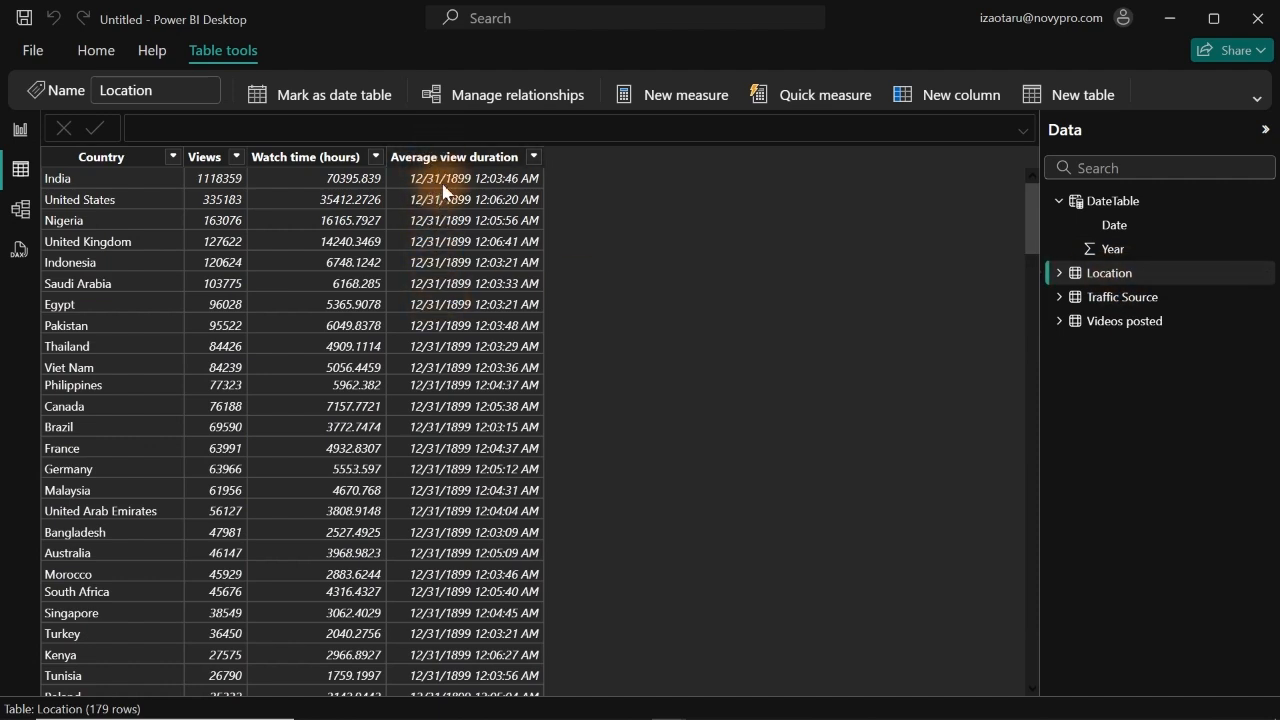
click(428, 158)
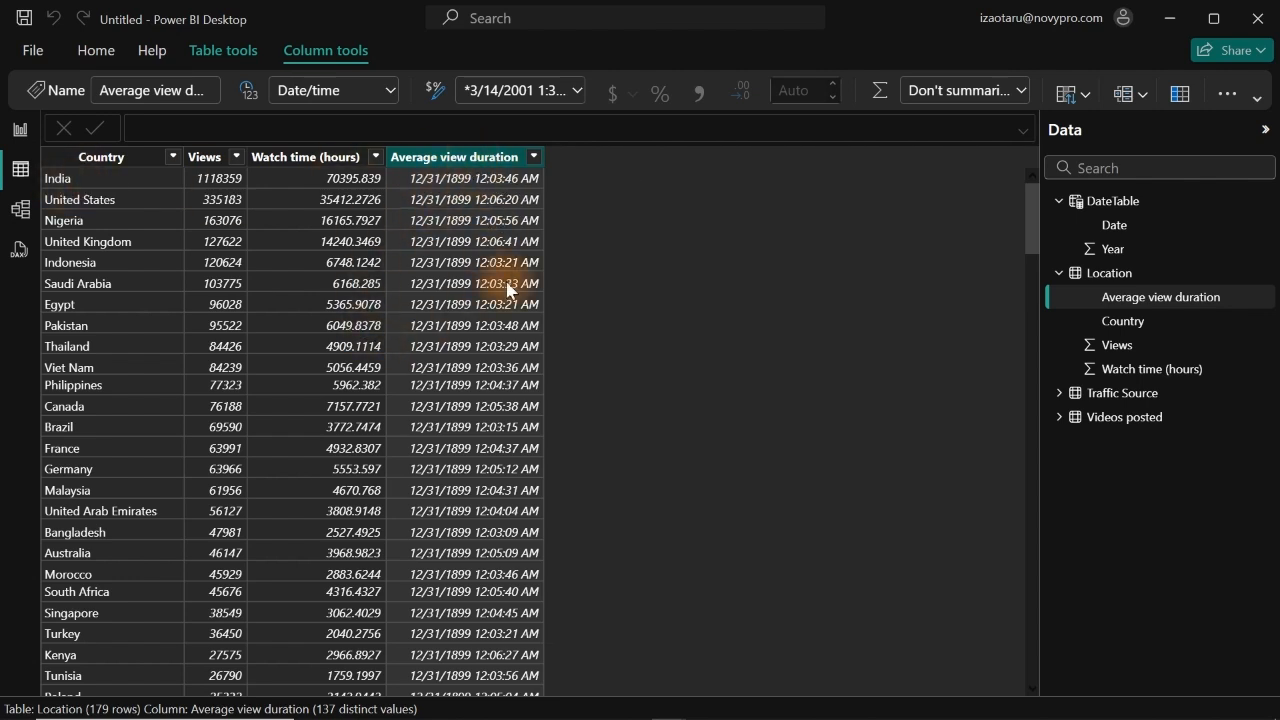
click(1121, 234)
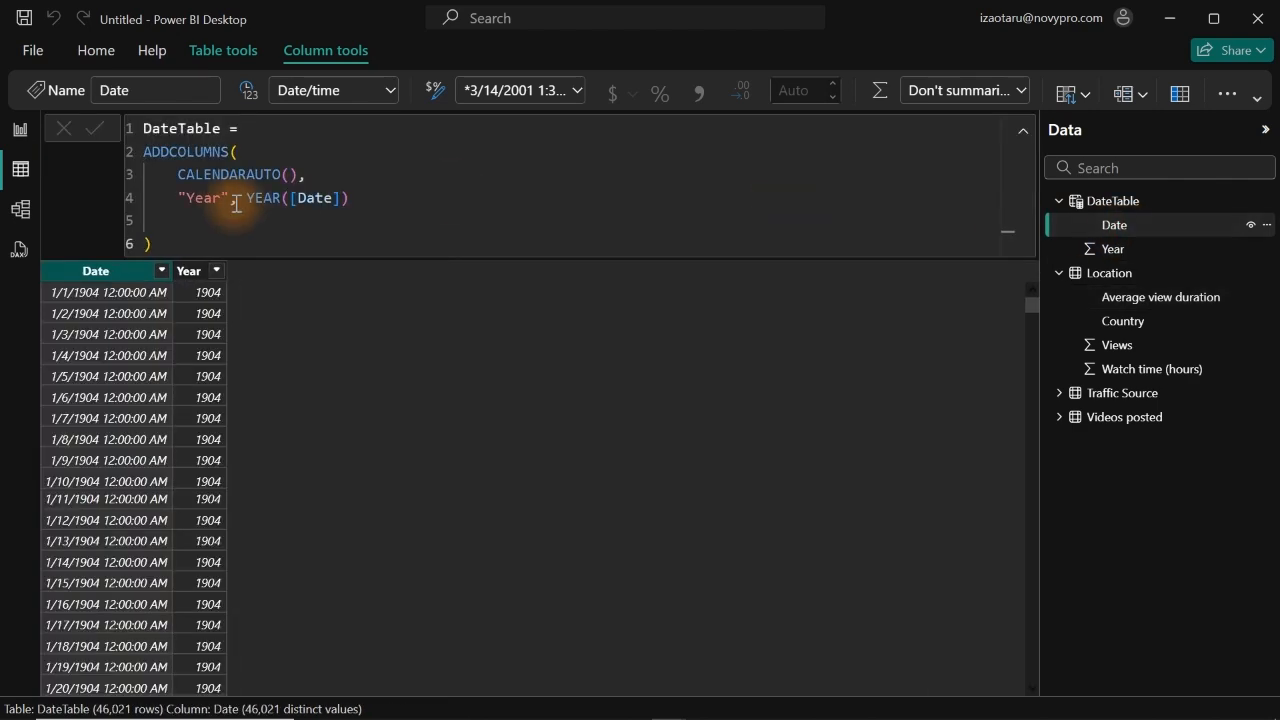
Step: Change the data type of the Average view duration column in the Location table to Text
click(1213, 297)
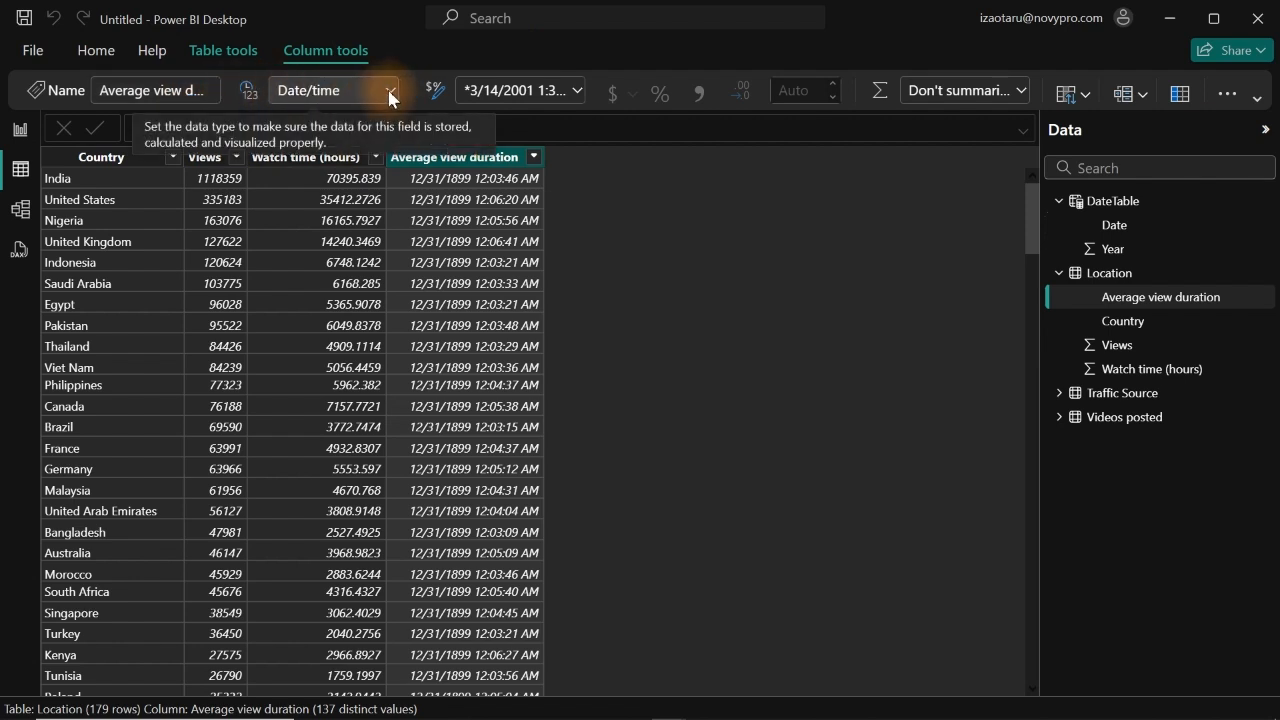
click(1258, 100)
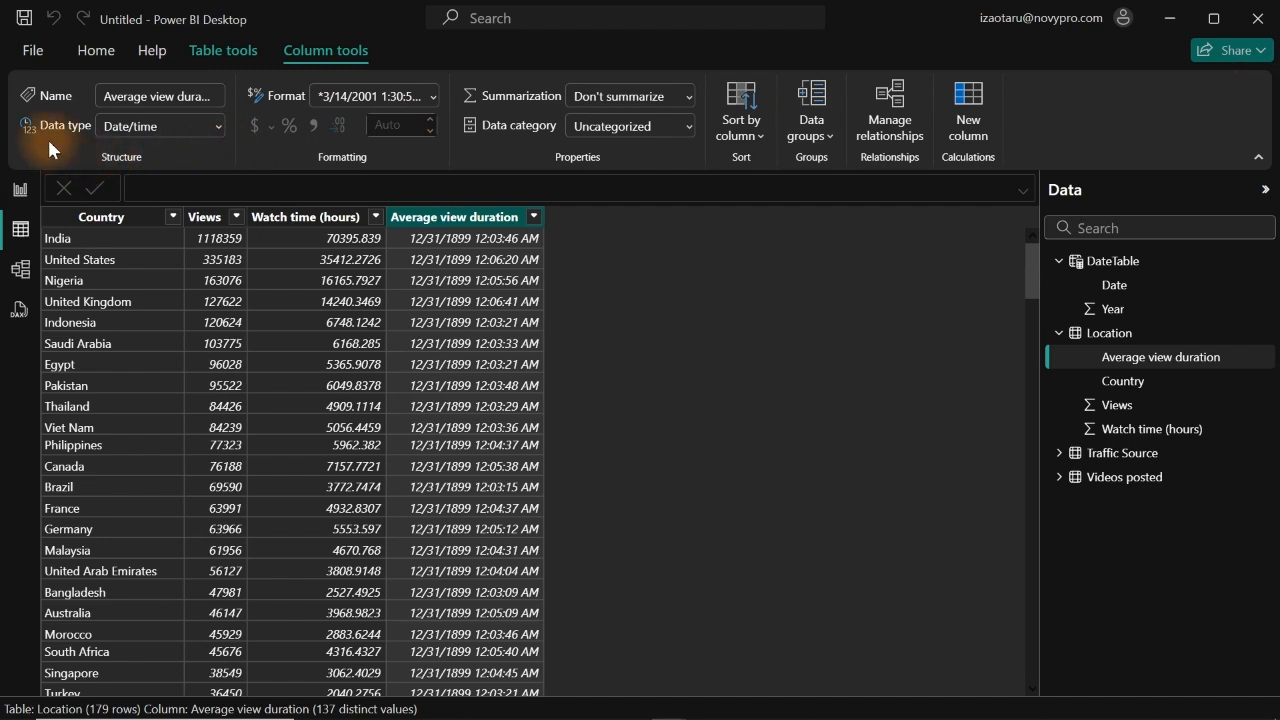
click(218, 125)
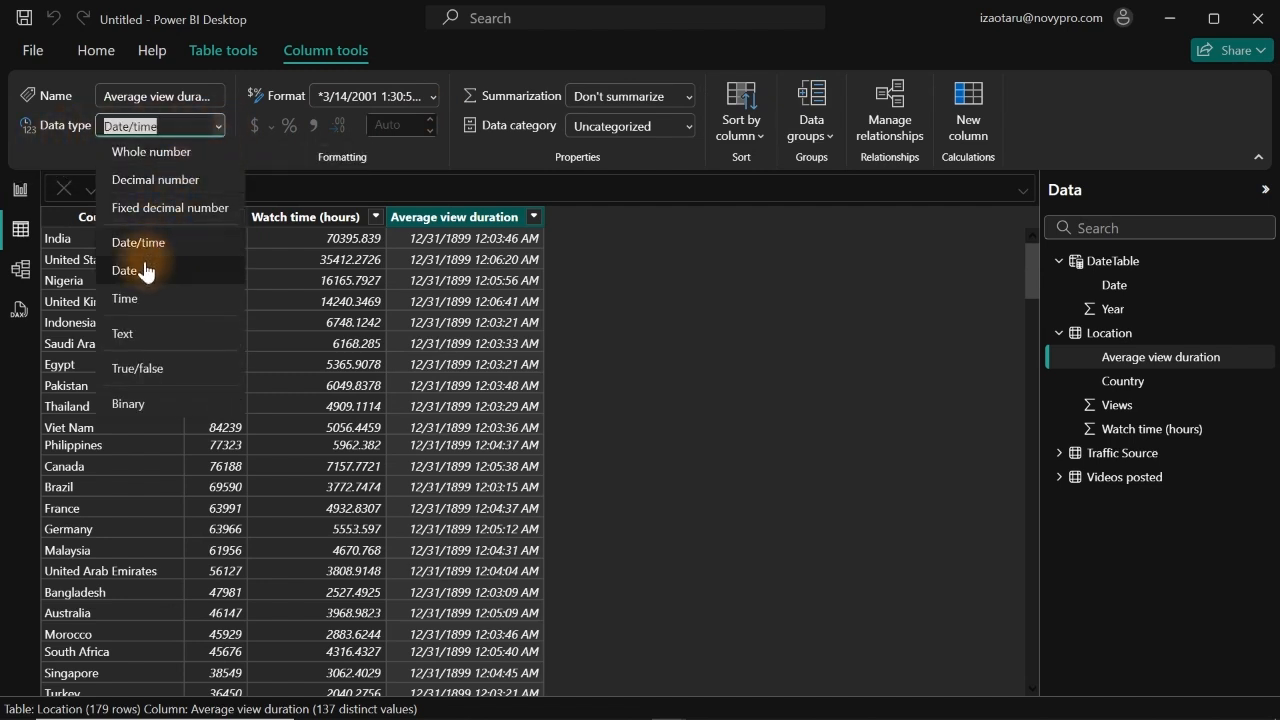
click(127, 336)
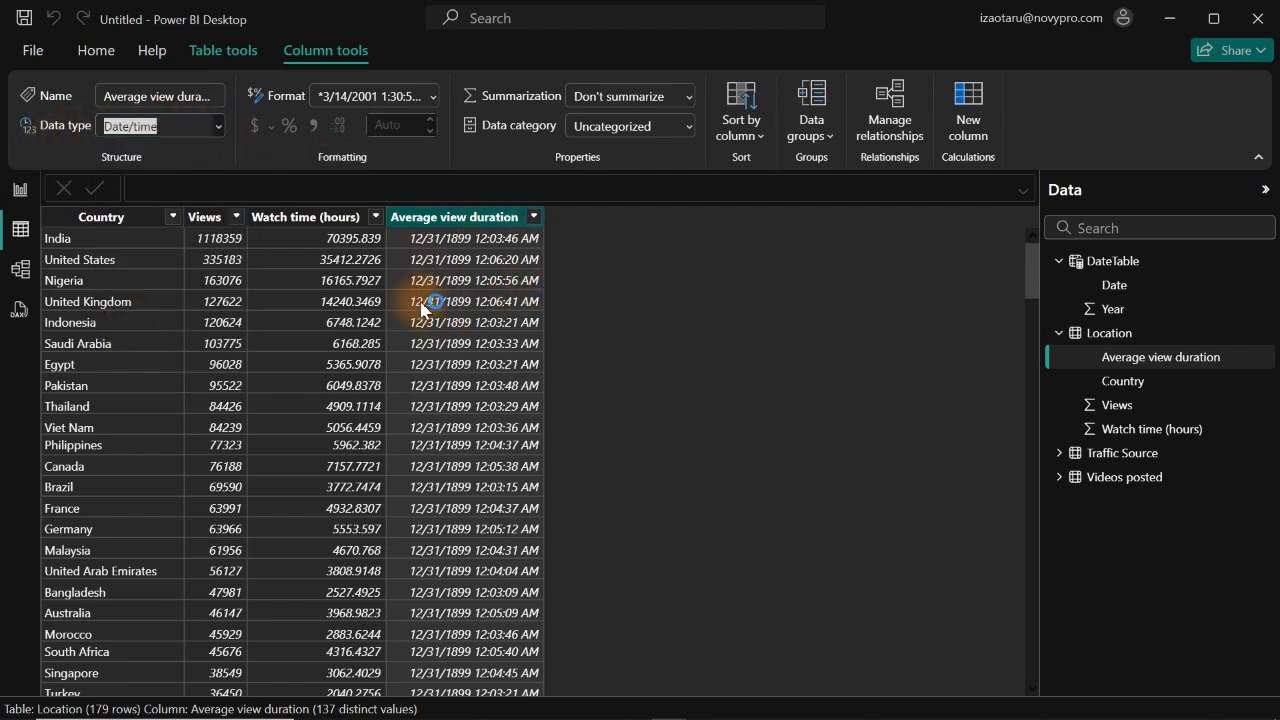
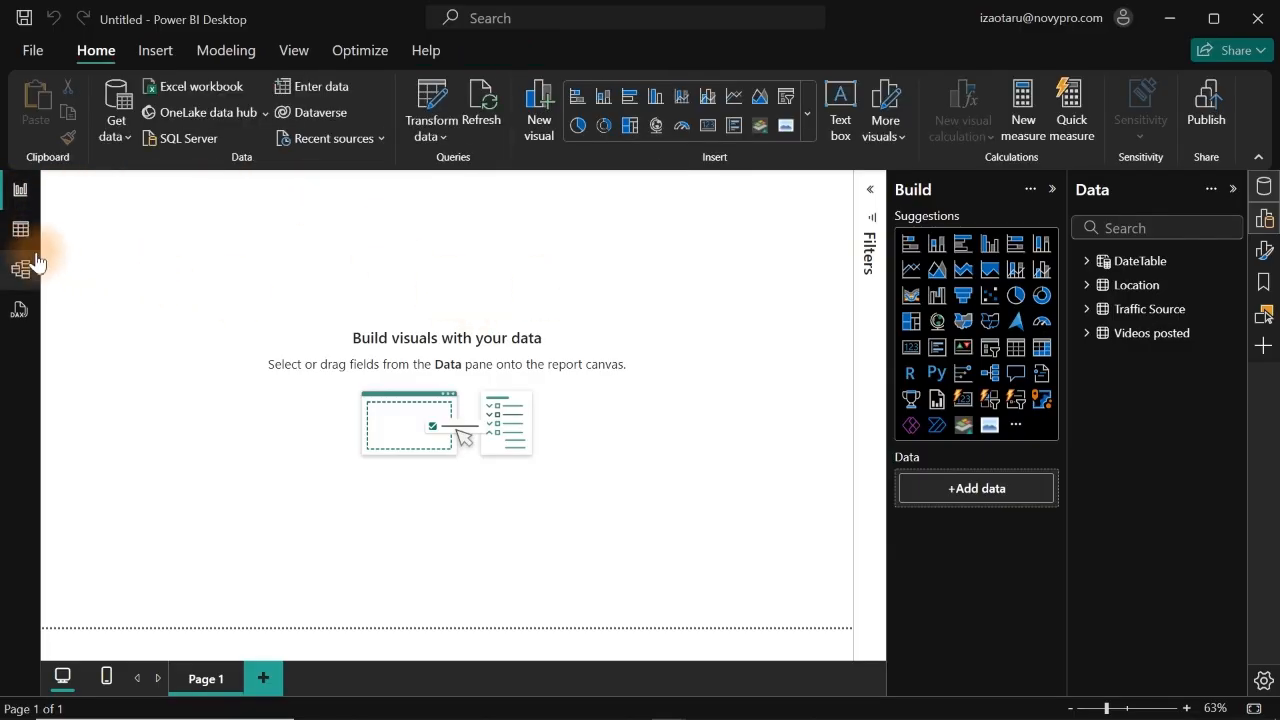
Step: Review the DateTable's dates and the Traffic Source table for columns that stretch the calendar range
click(20, 232)
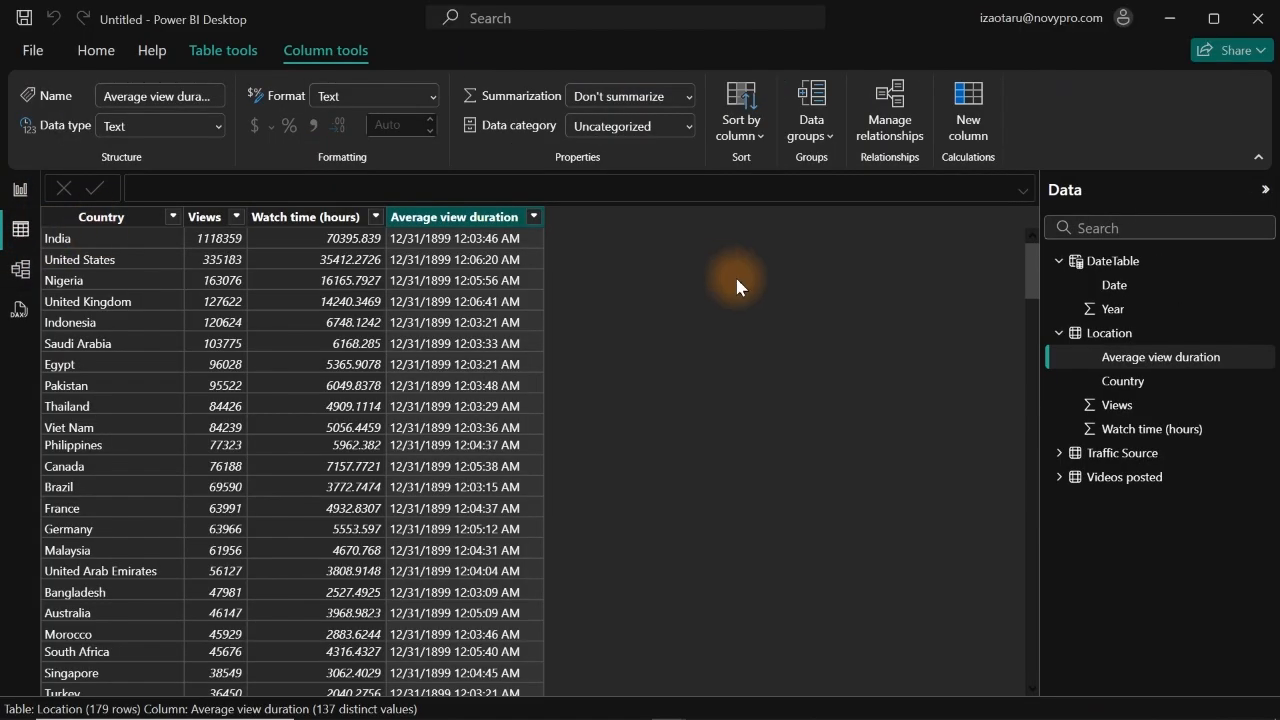
click(1117, 290)
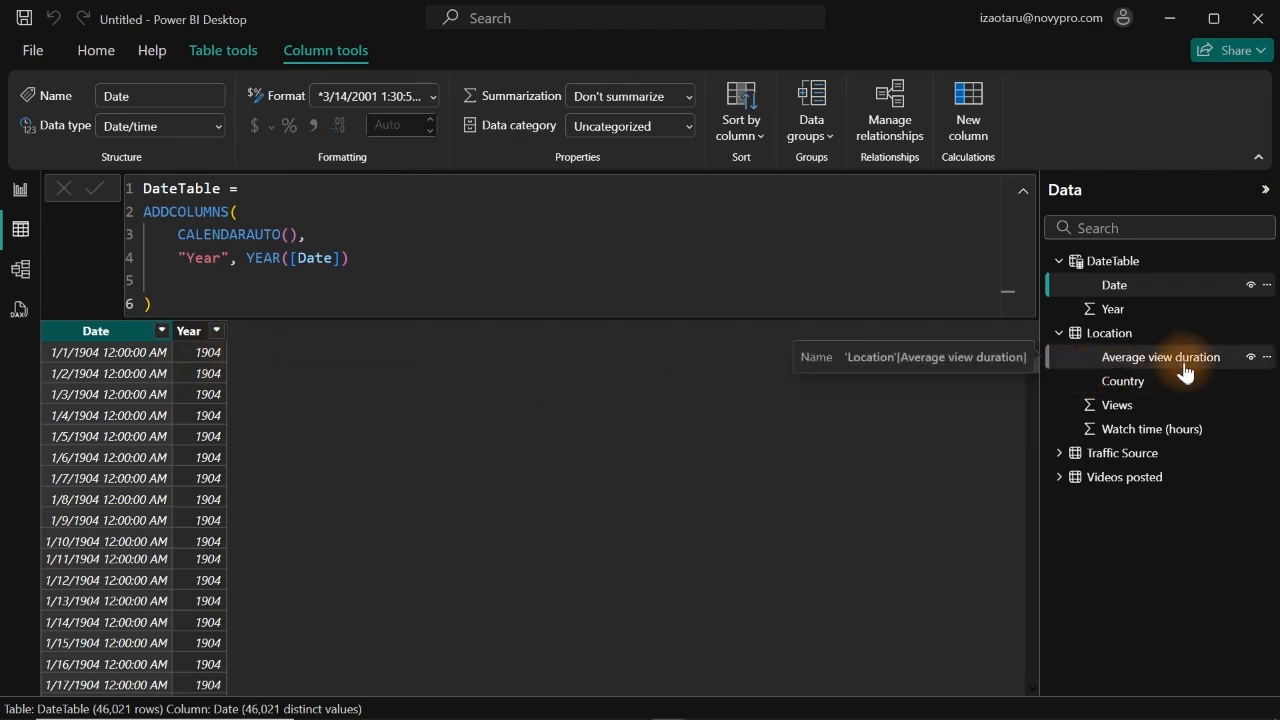
click(1123, 458)
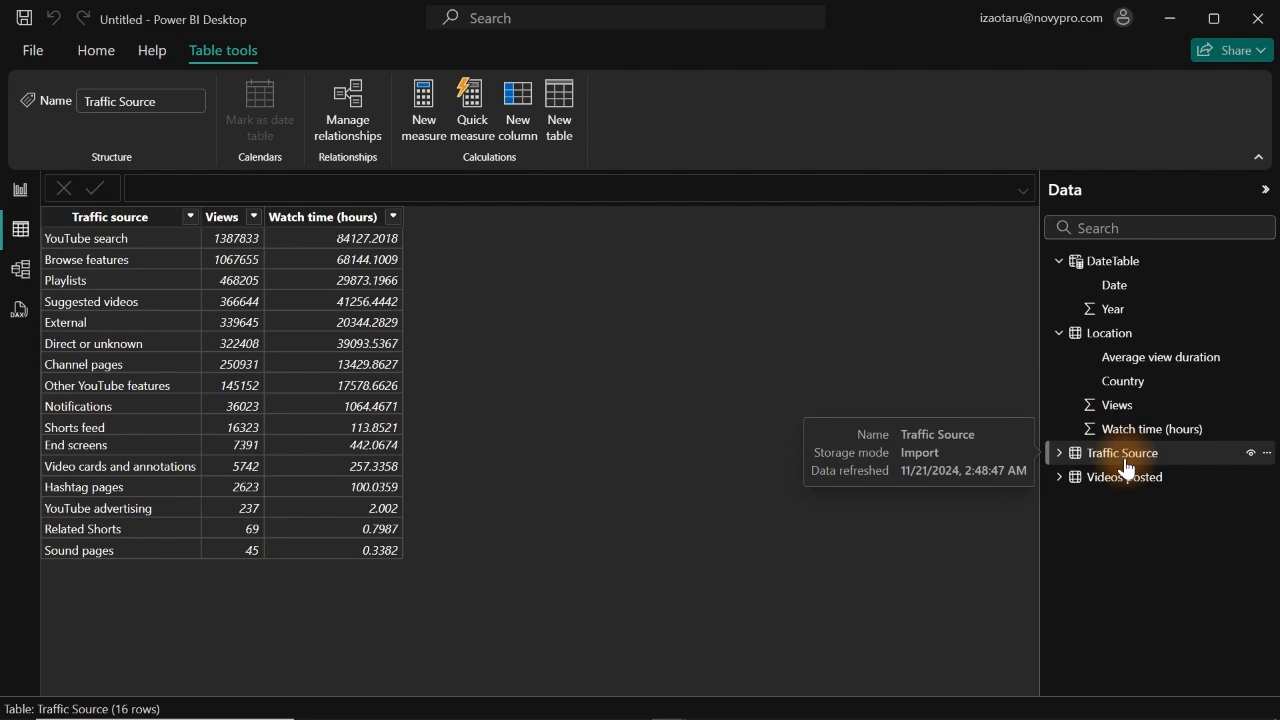
Step: Change the data type of the Average view duration column in the Videos posted table to Text
click(1124, 478)
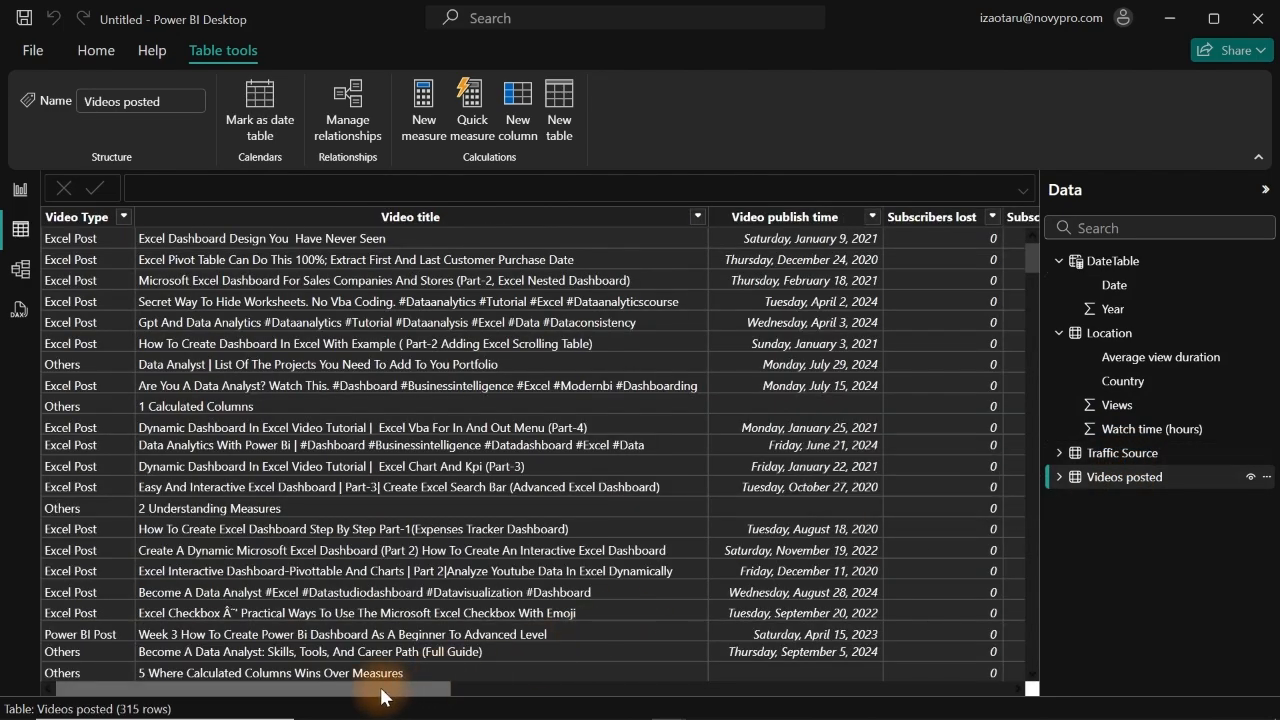
drag(381, 695, 970, 628)
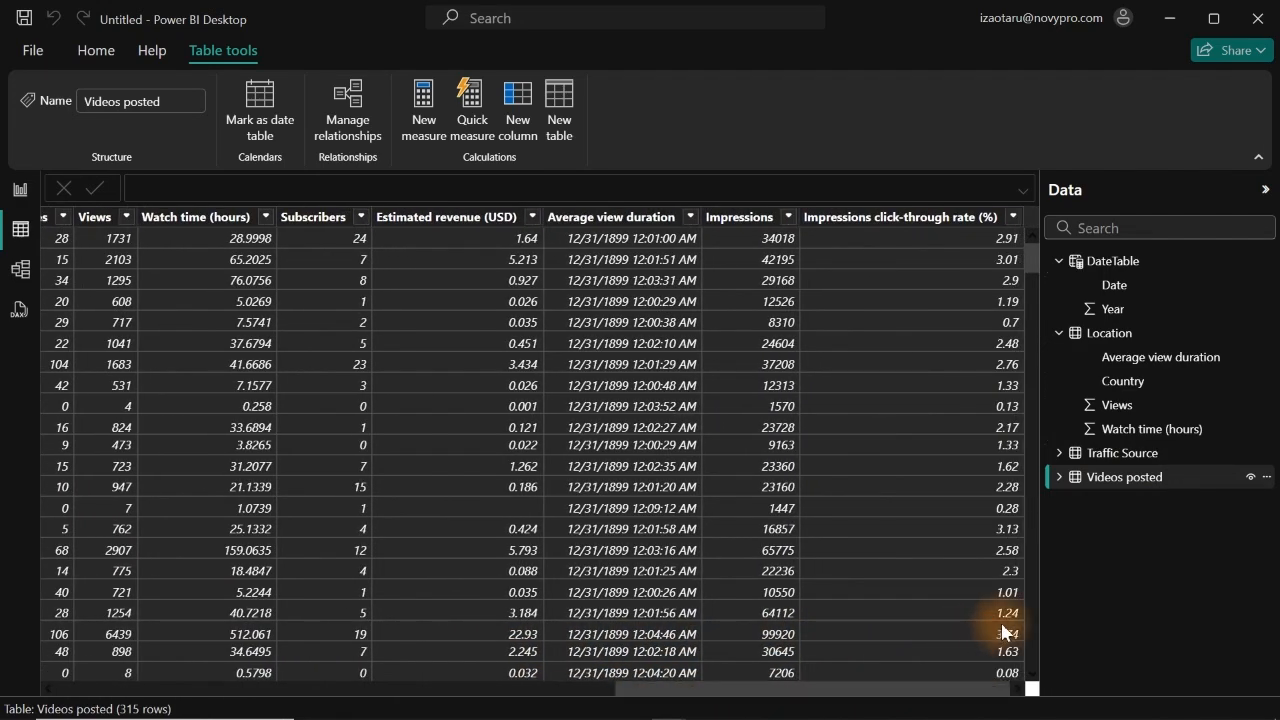
click(608, 218)
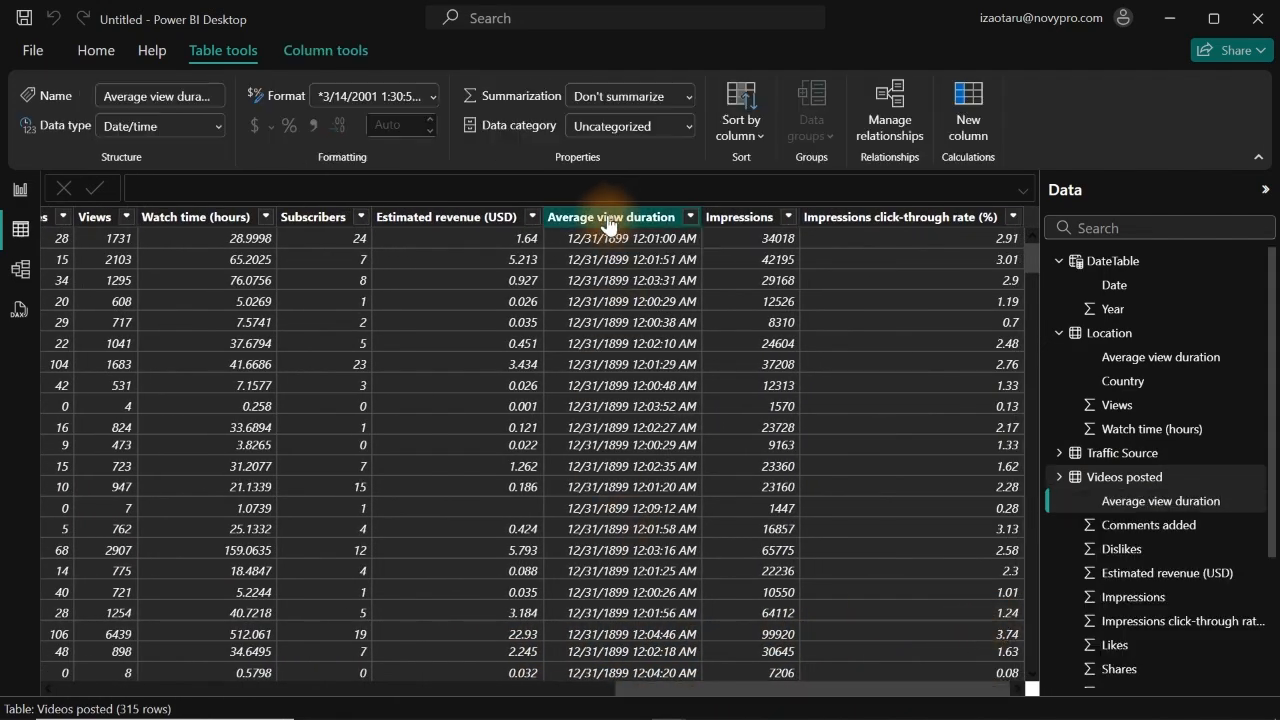
click(217, 124)
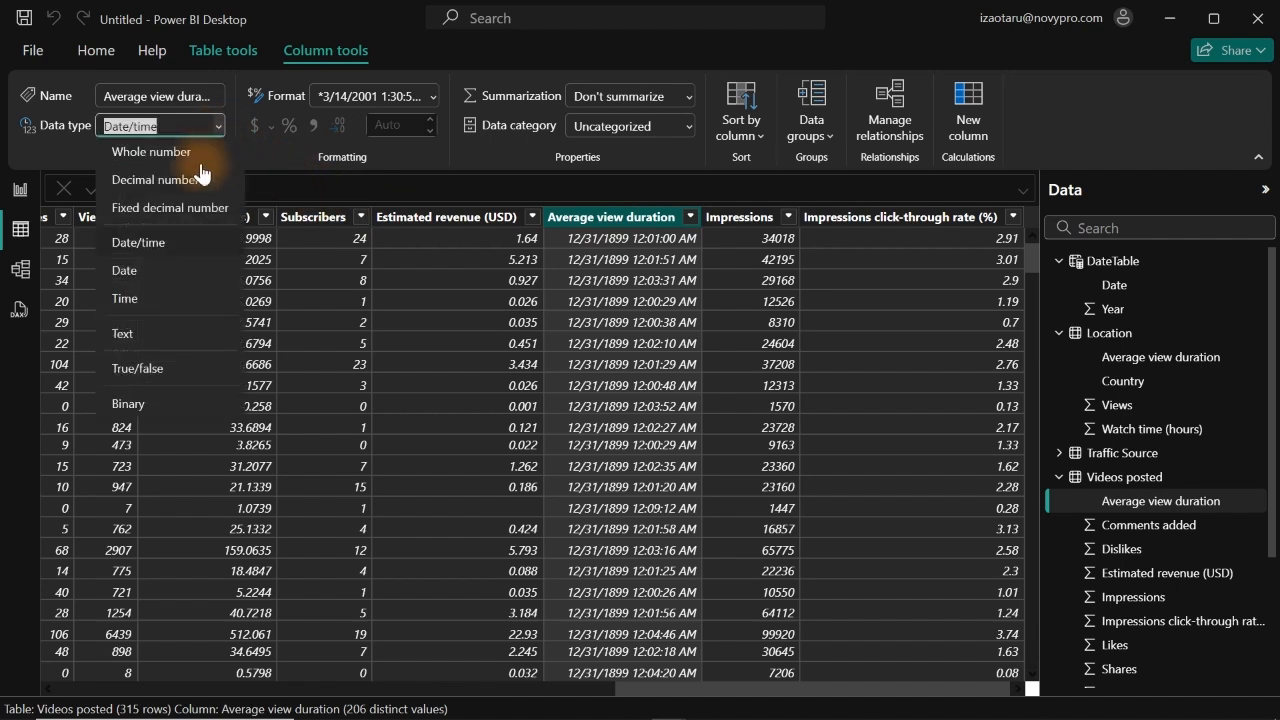
click(145, 337)
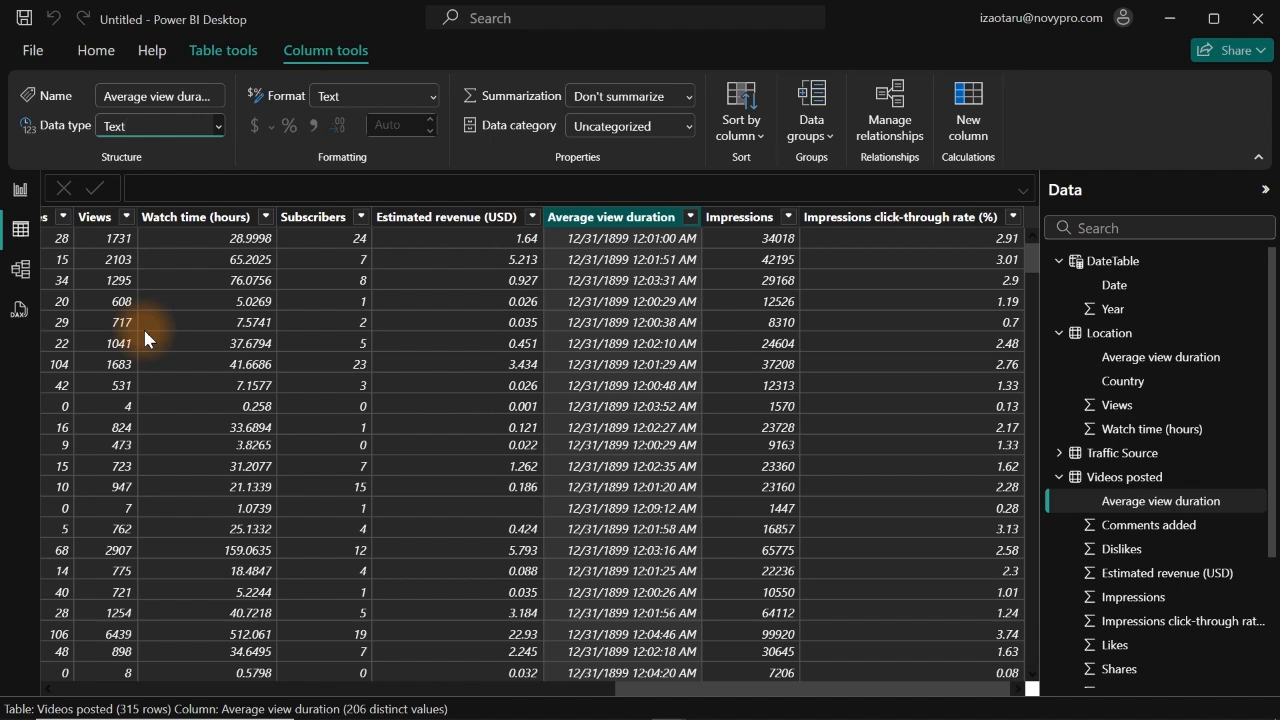
key(Return)
Step: Recheck the years listed in the filter of DateTable's Year column, leaving the filter unapplied
click(1114, 288)
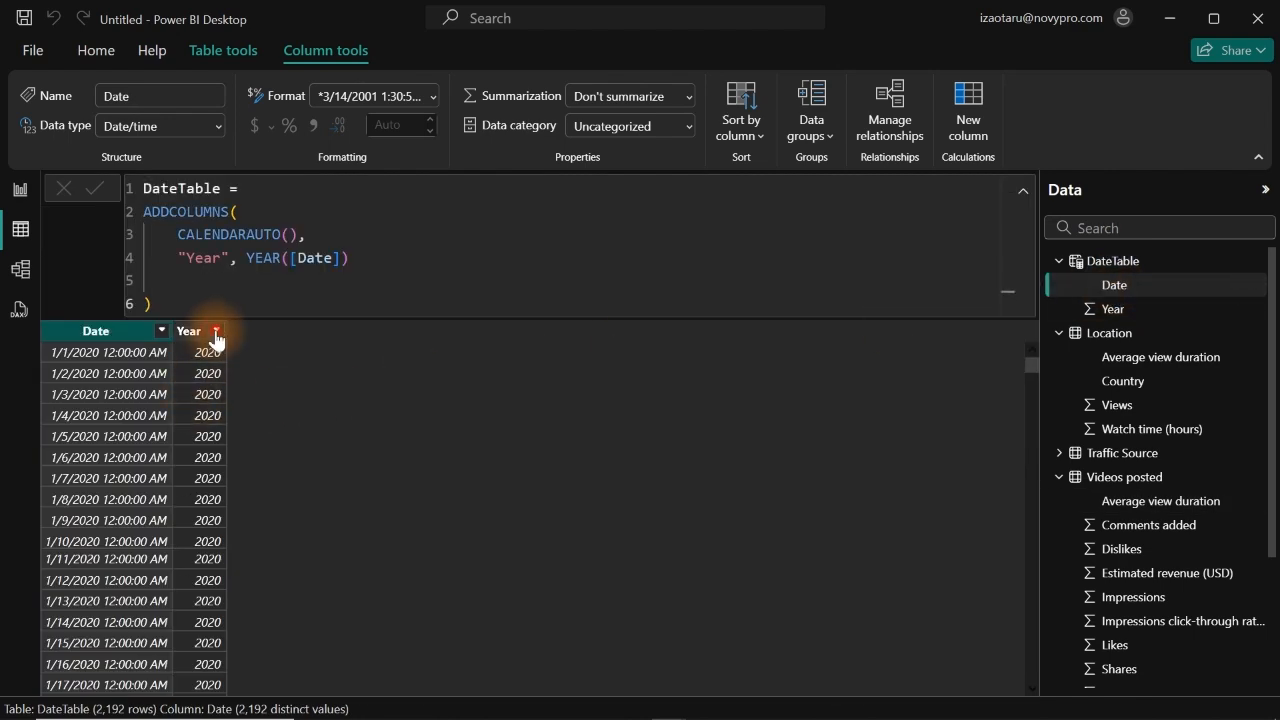
click(216, 333)
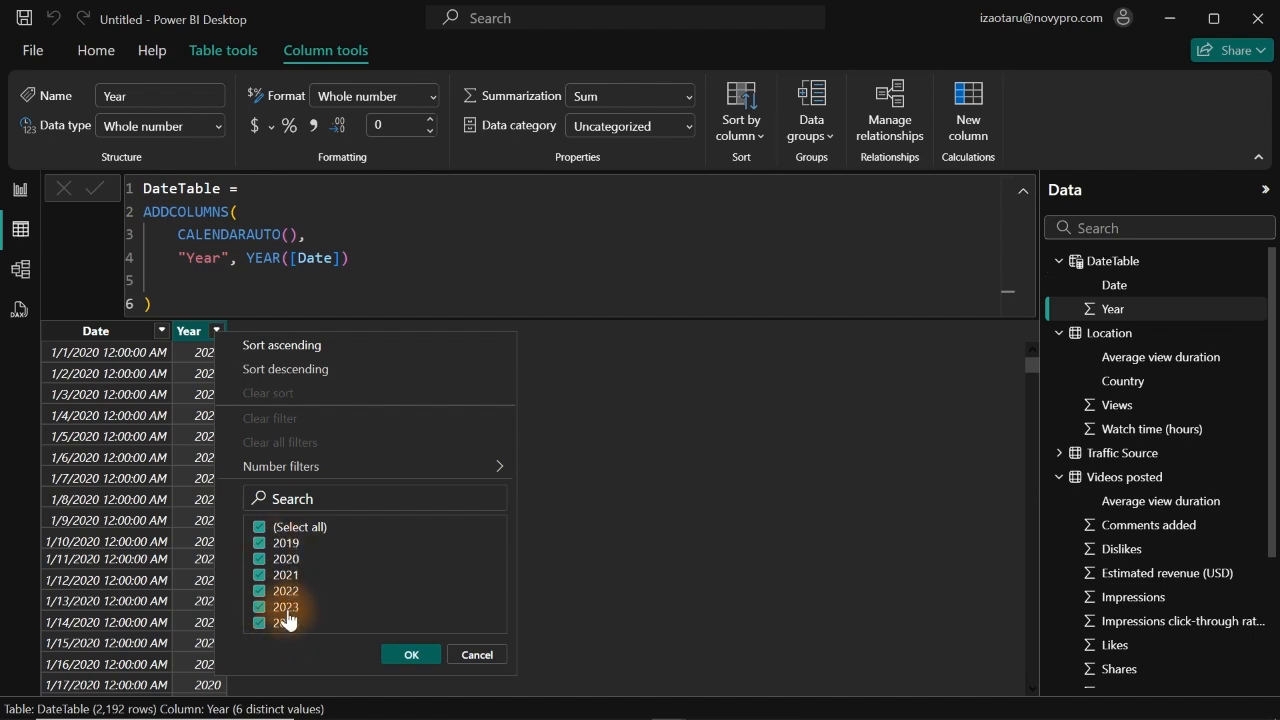
click(467, 654)
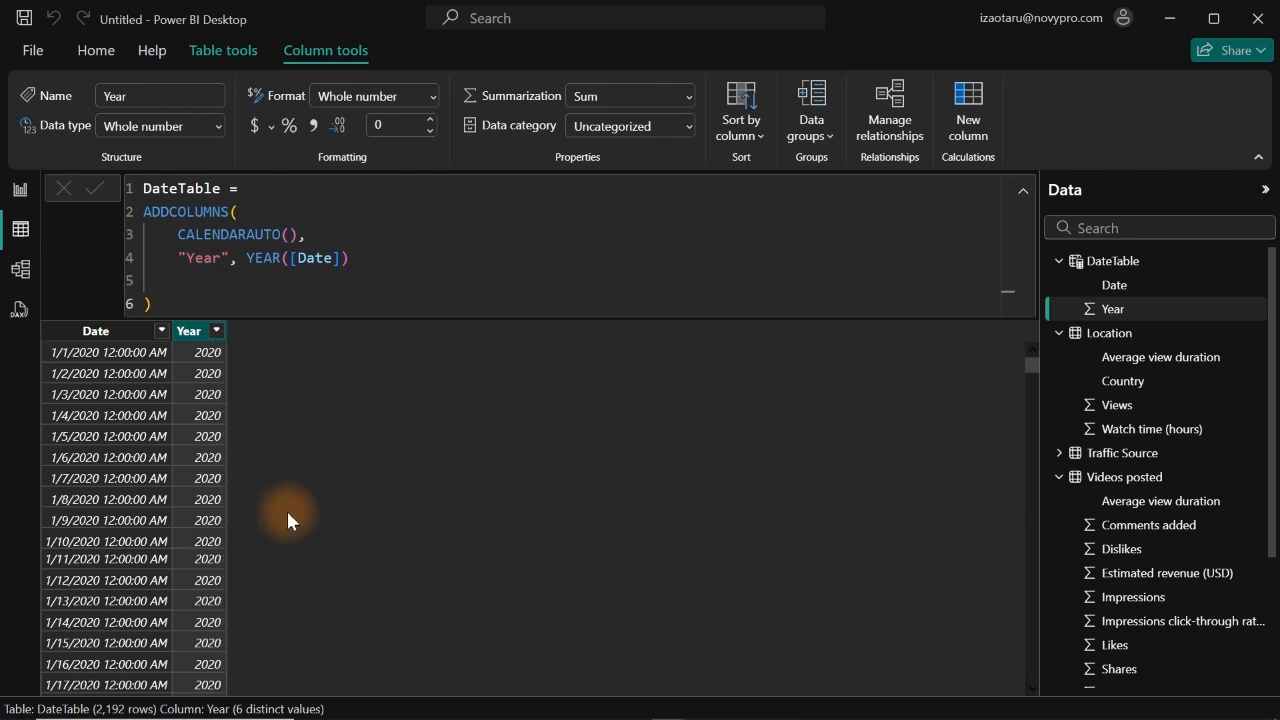
Step: Add a new line after the Year definition in the DateTable formula and name the new column "Month"
click(386, 258)
text(,)
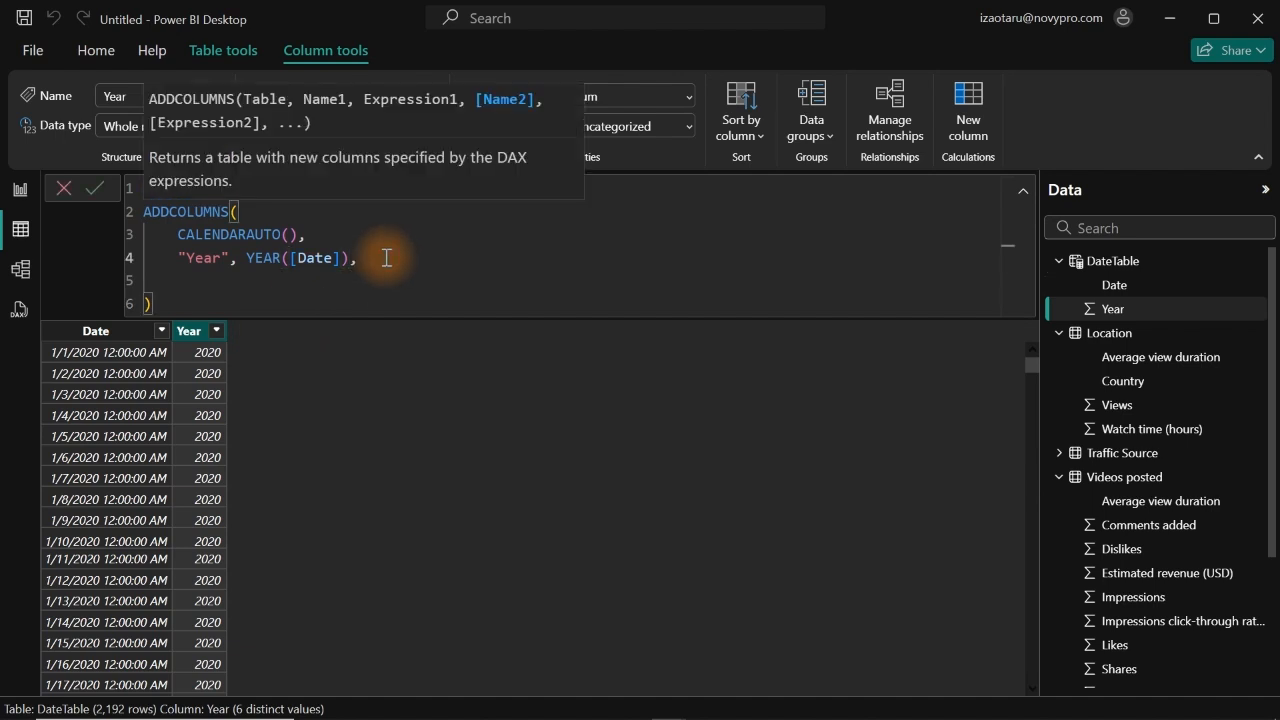
key(shift+Return)
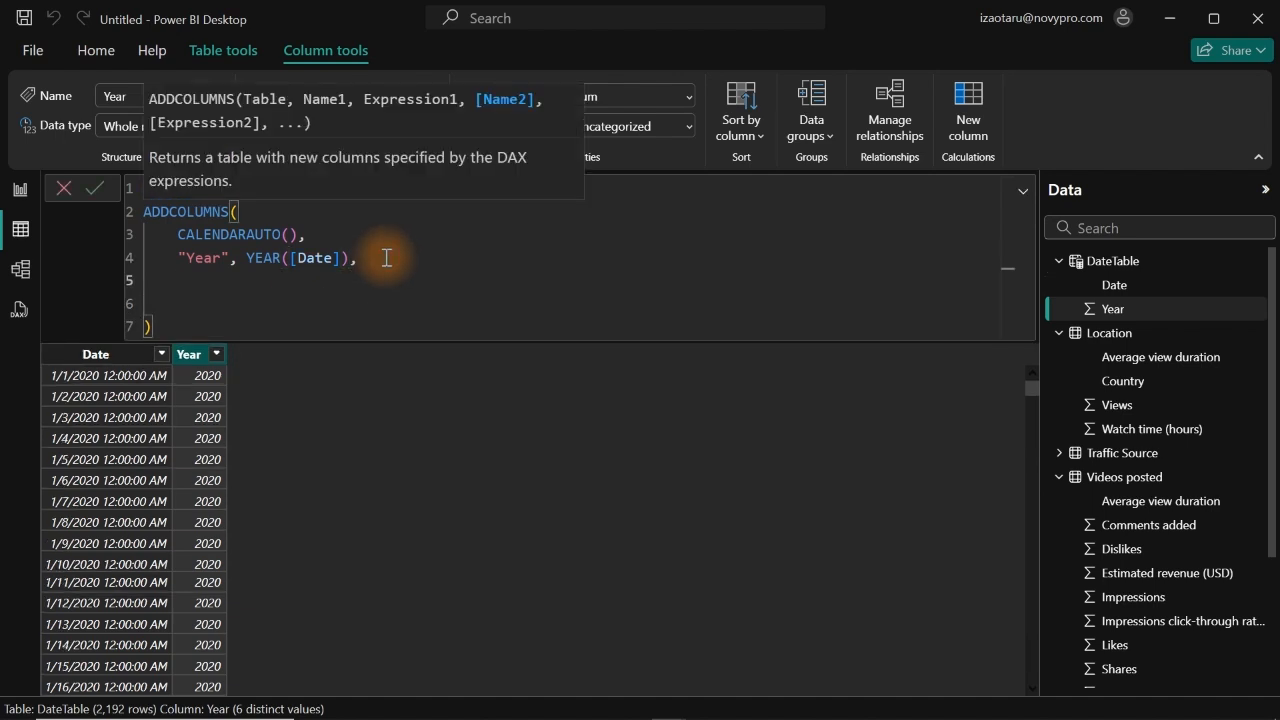
text("Month")
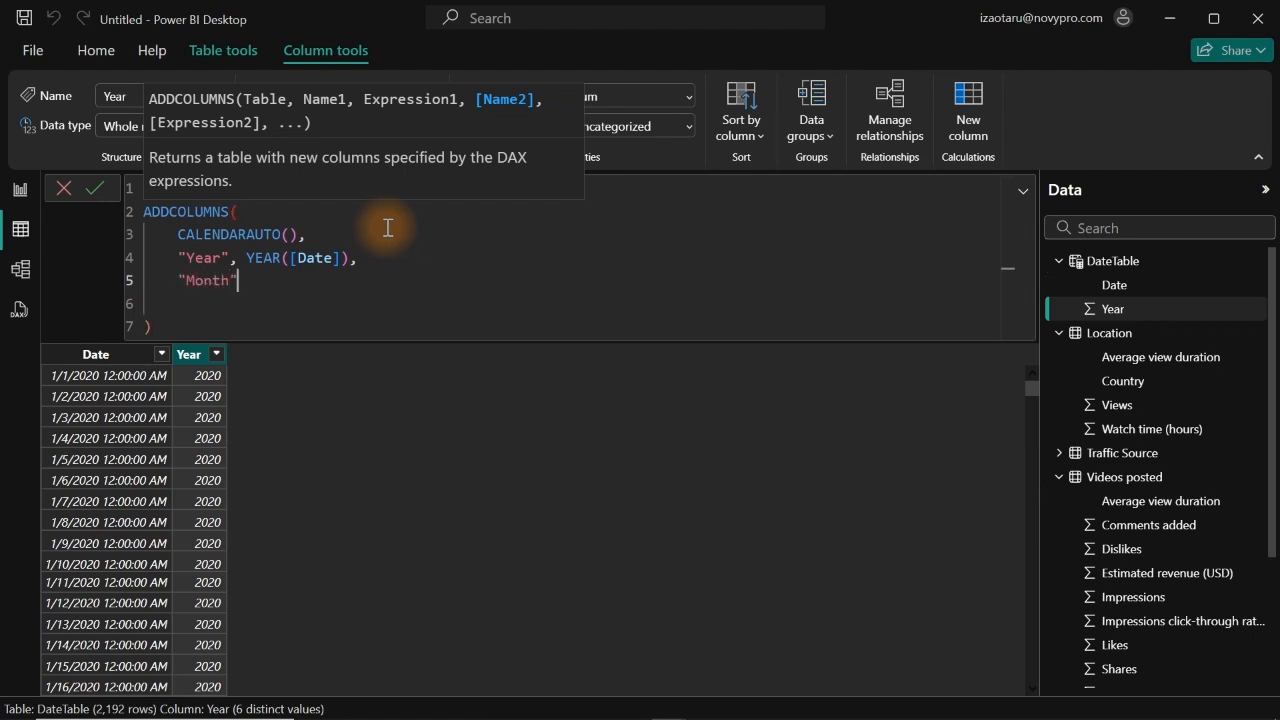
text(, )
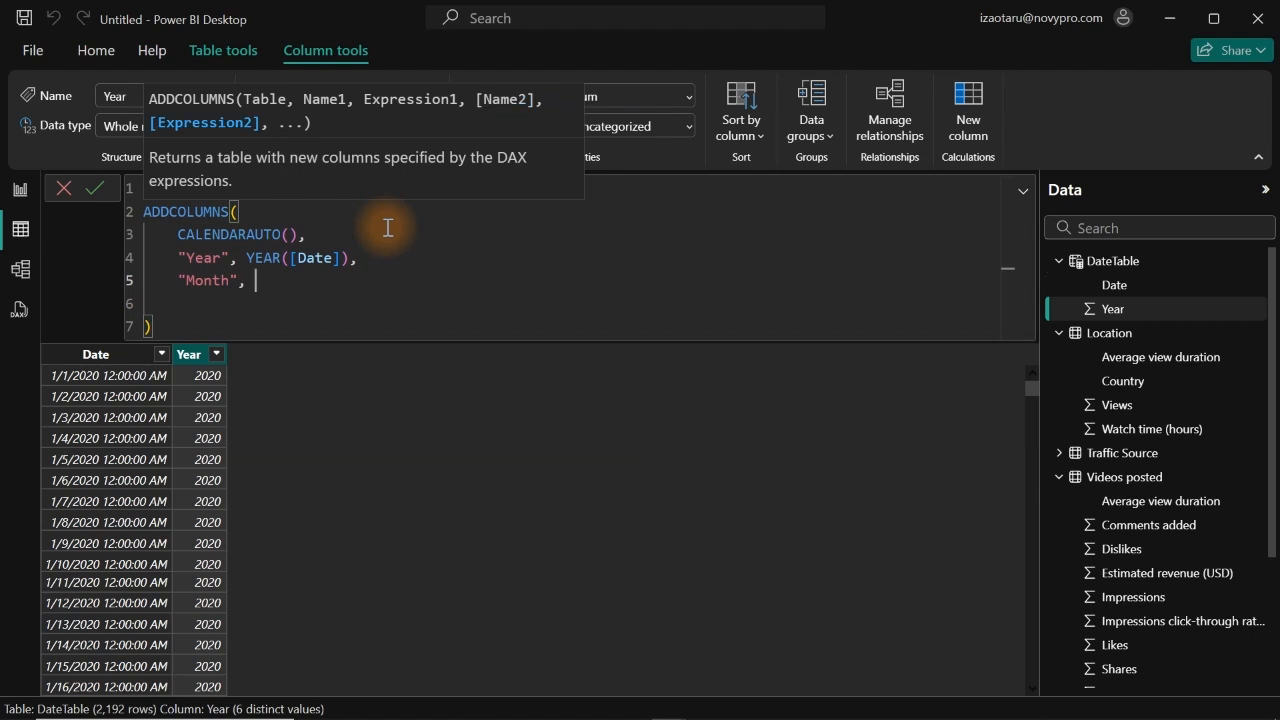
text(for)
Step: Define the Month column in the DateTable formula as FORMAT([Date],"mmm"), ending with a comma
key(Tab)
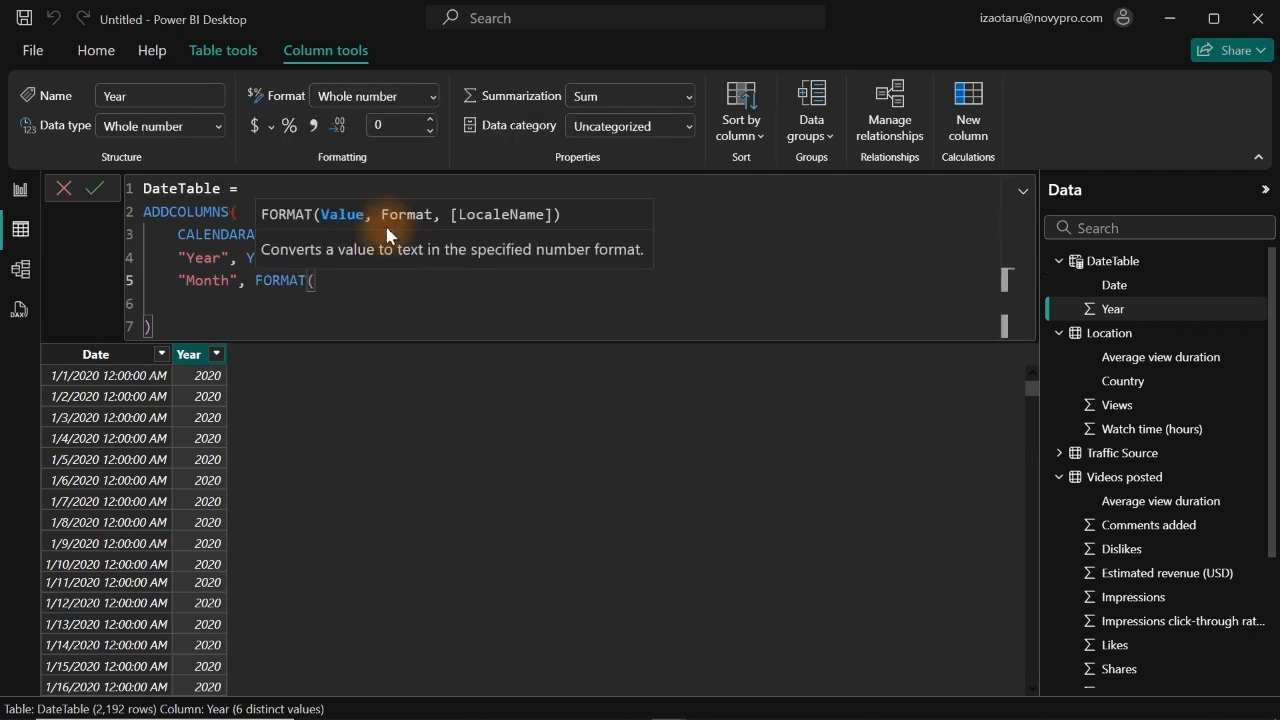
text([)
key(Tab)
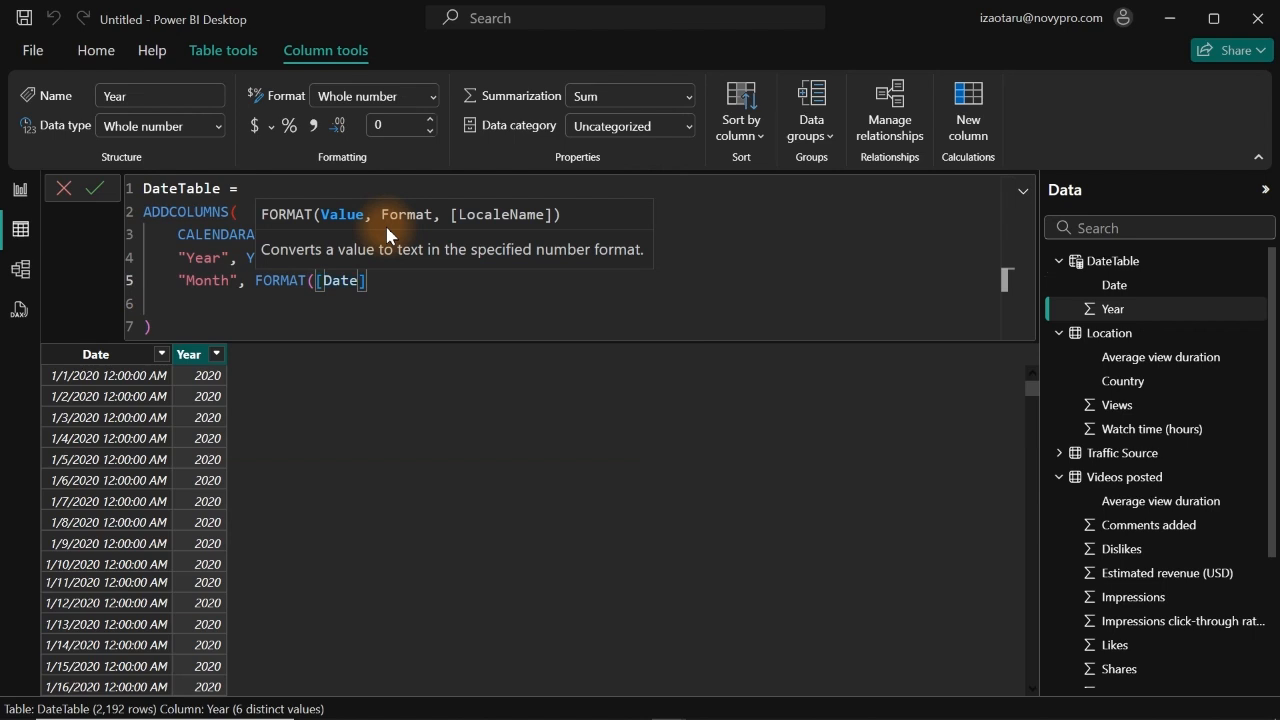
text())
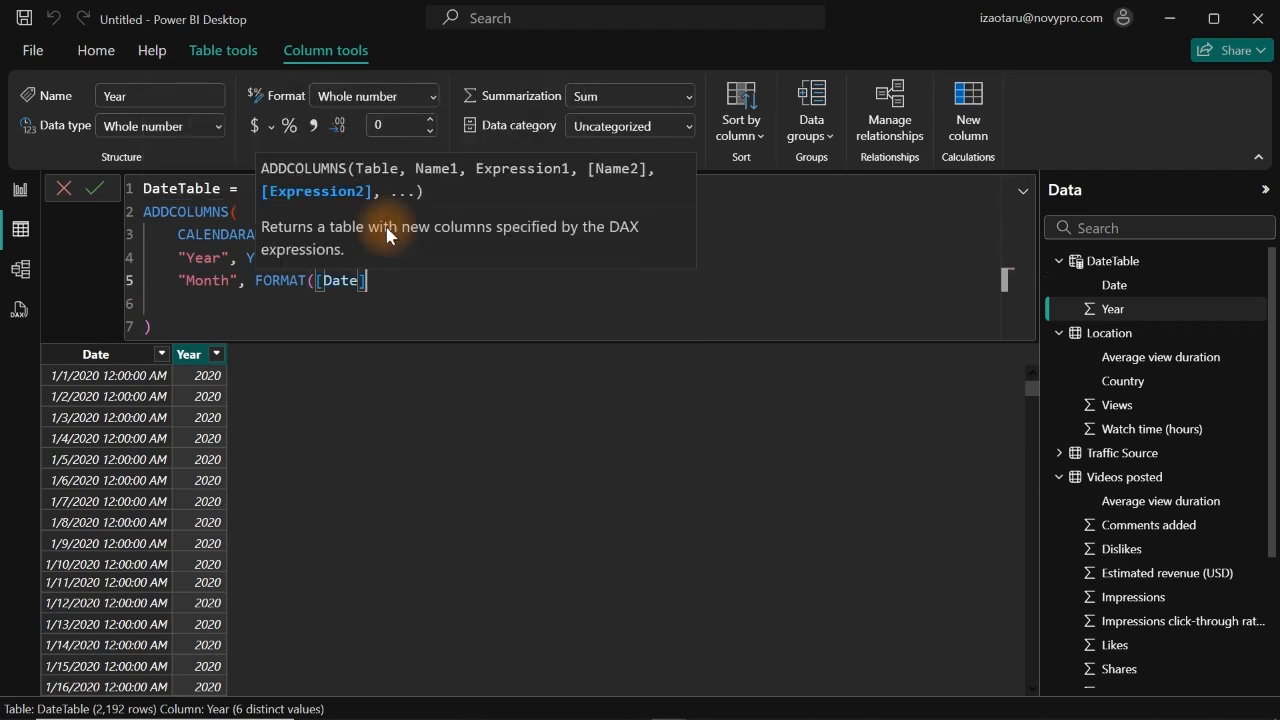
key(BackSpace)
text(,")
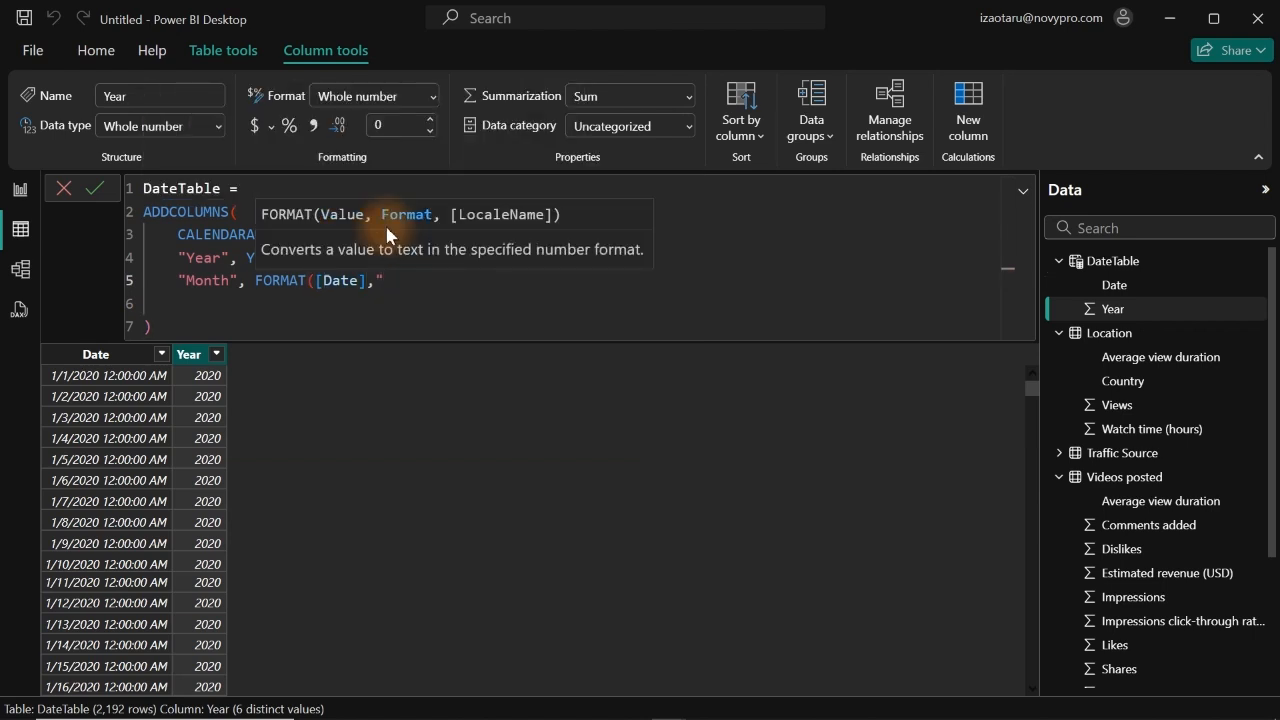
text(mmm"),)
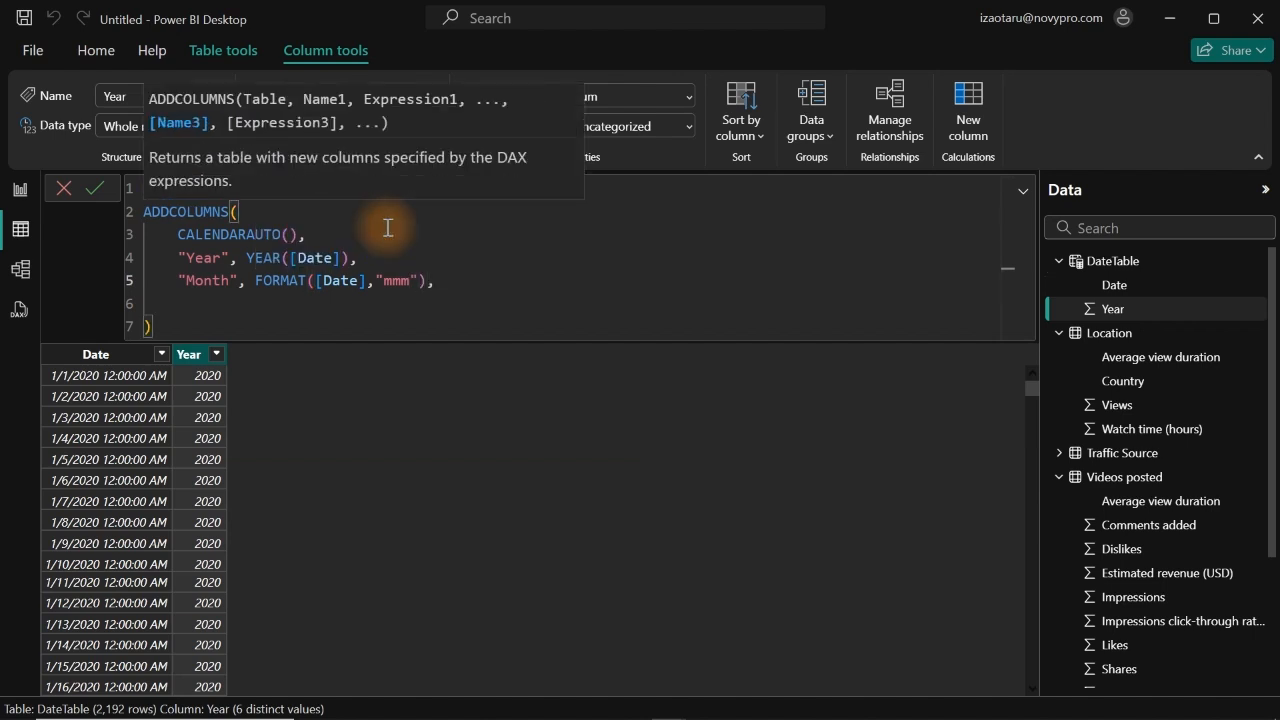
Step: Start another column named "MN" on a new line below Month in the DateTable formula
key(Return)
text(")
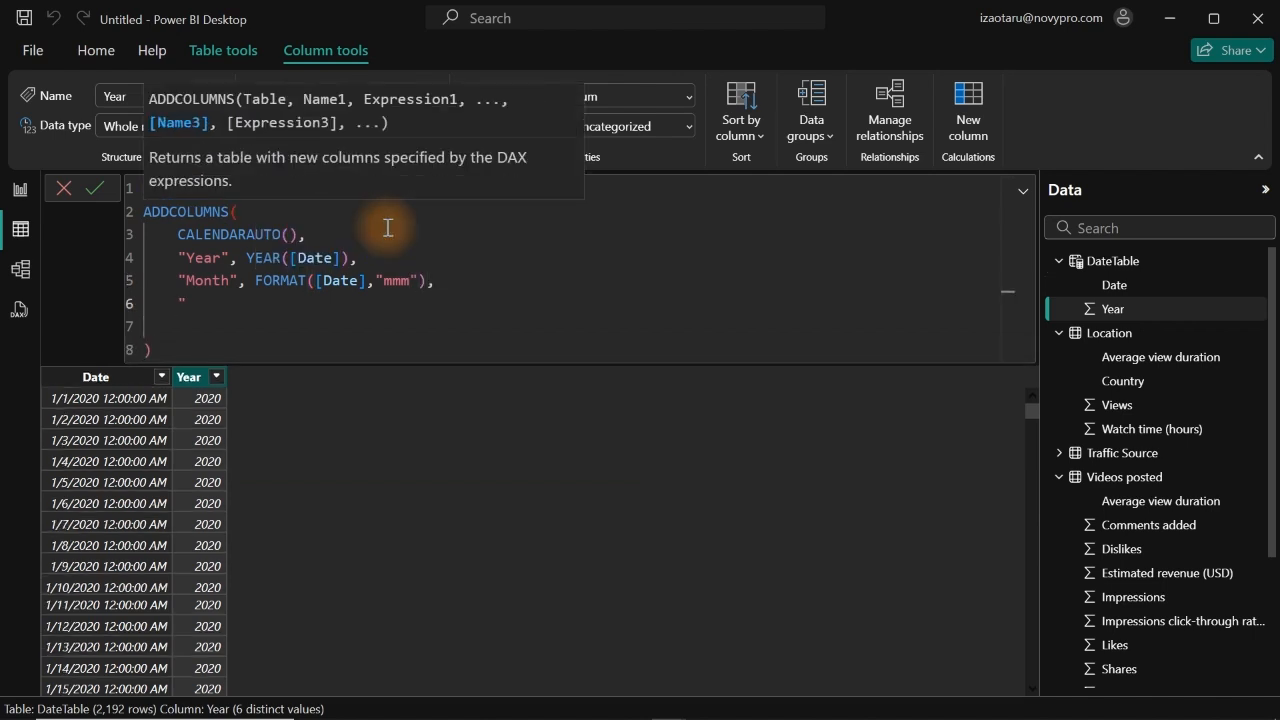
text(MN", mo)
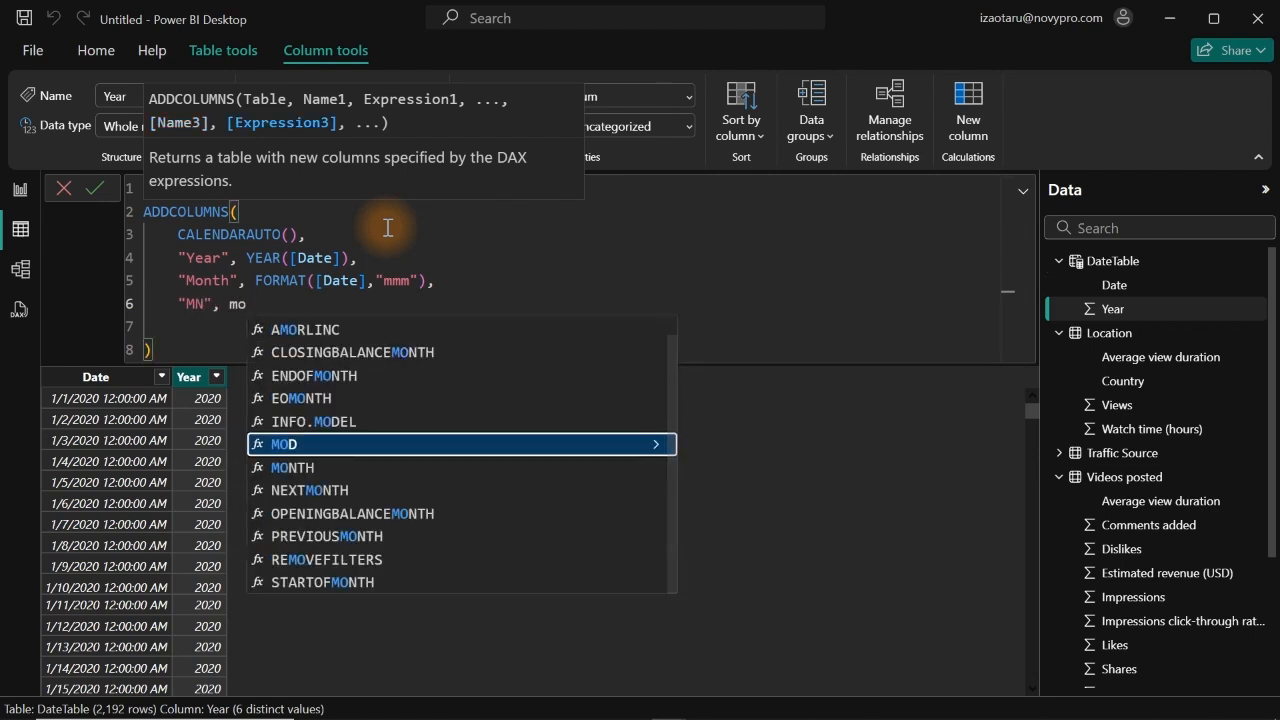
text(n)
Step: Define the MN column in the DateTable formula as MONTH([Date]), ending with a comma
key(Tab)
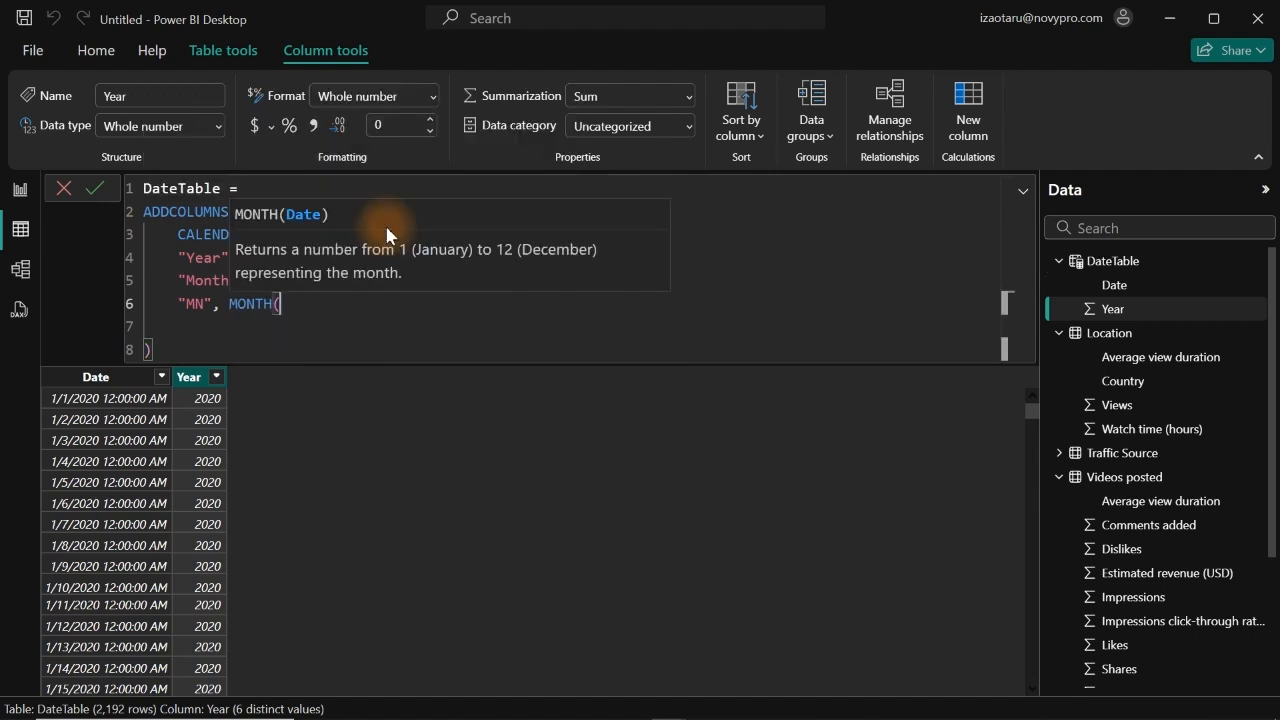
text([)
key(Tab)
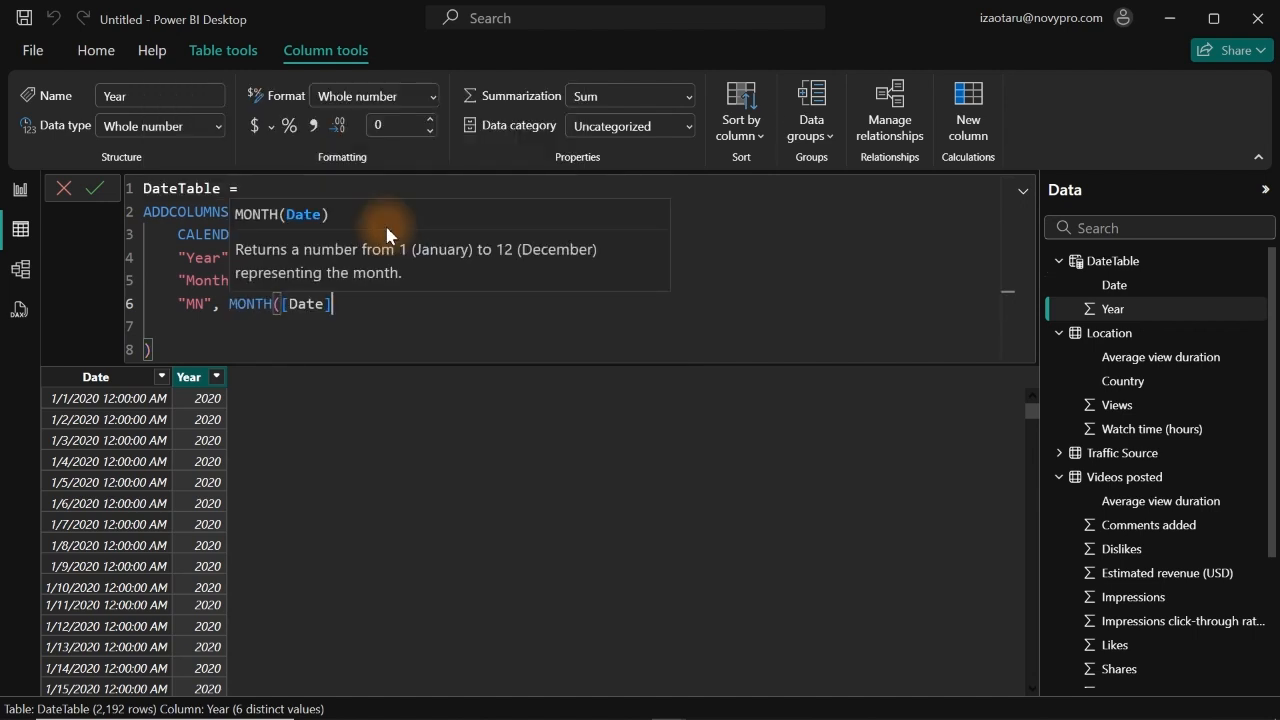
text(),)
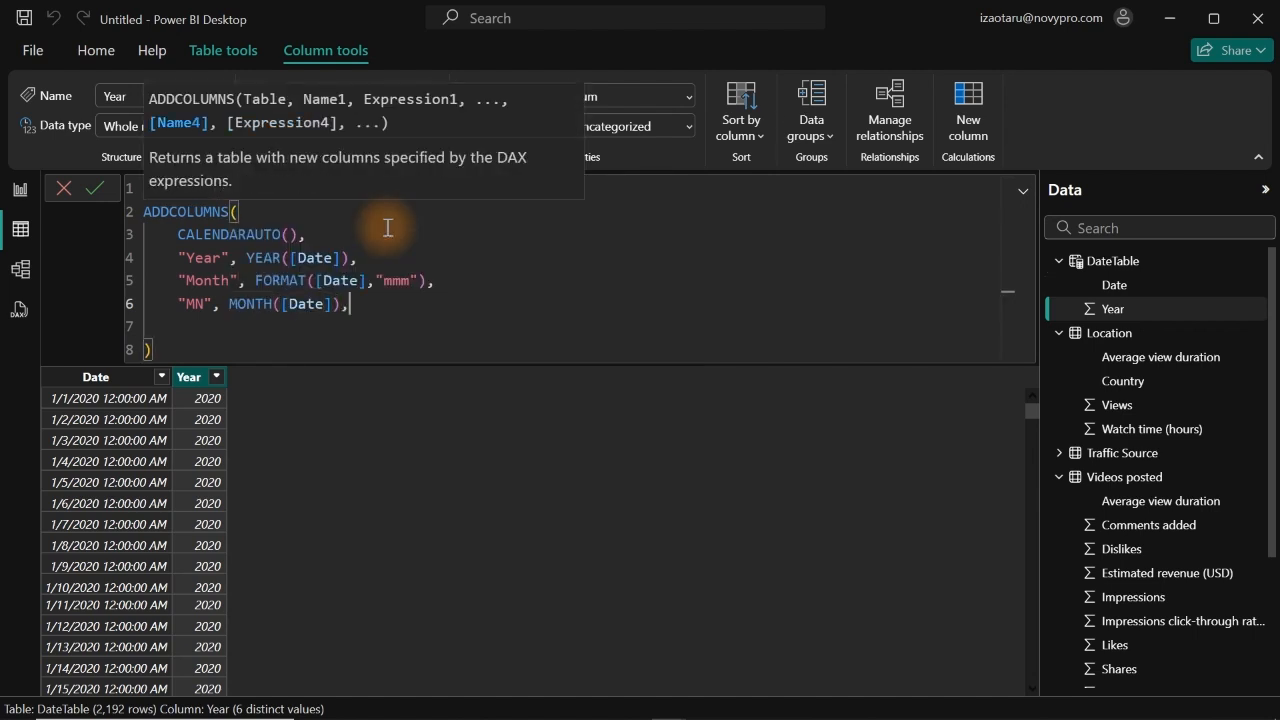
Step: Start a column named "Start of Month" on a new line below MN in the DateTable formula
key(shift+Return)
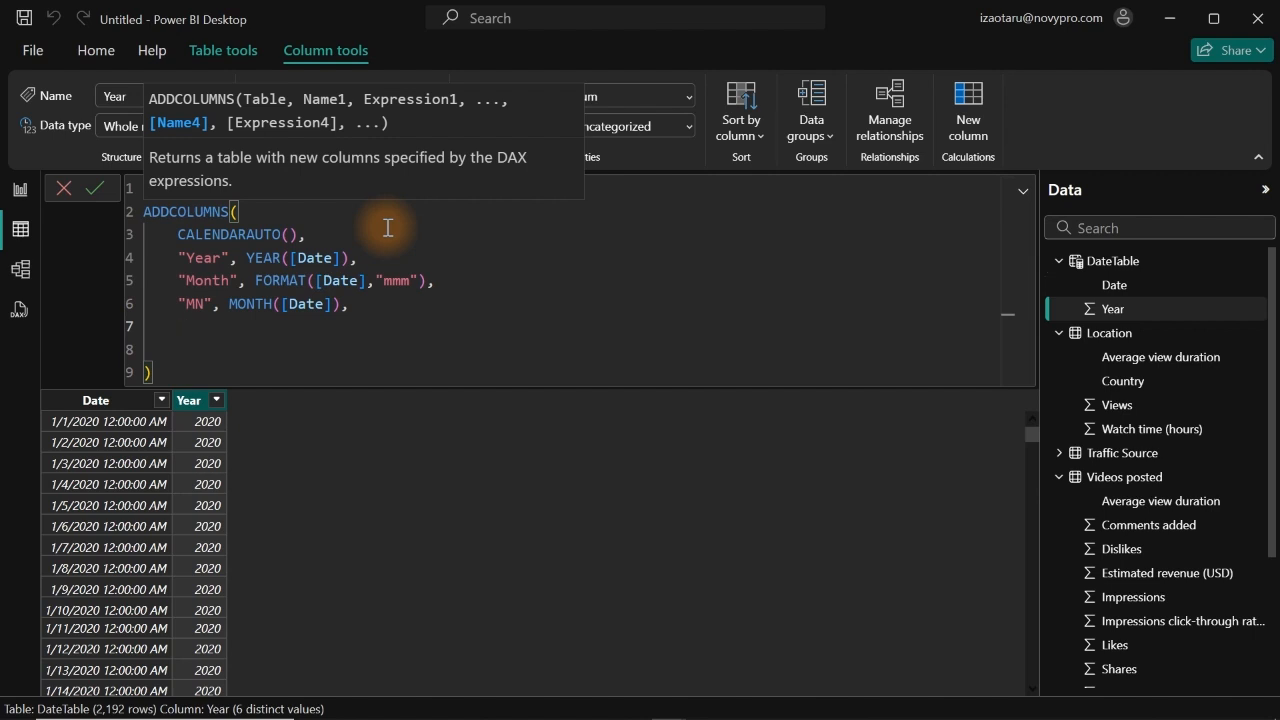
text("Start of Mon)
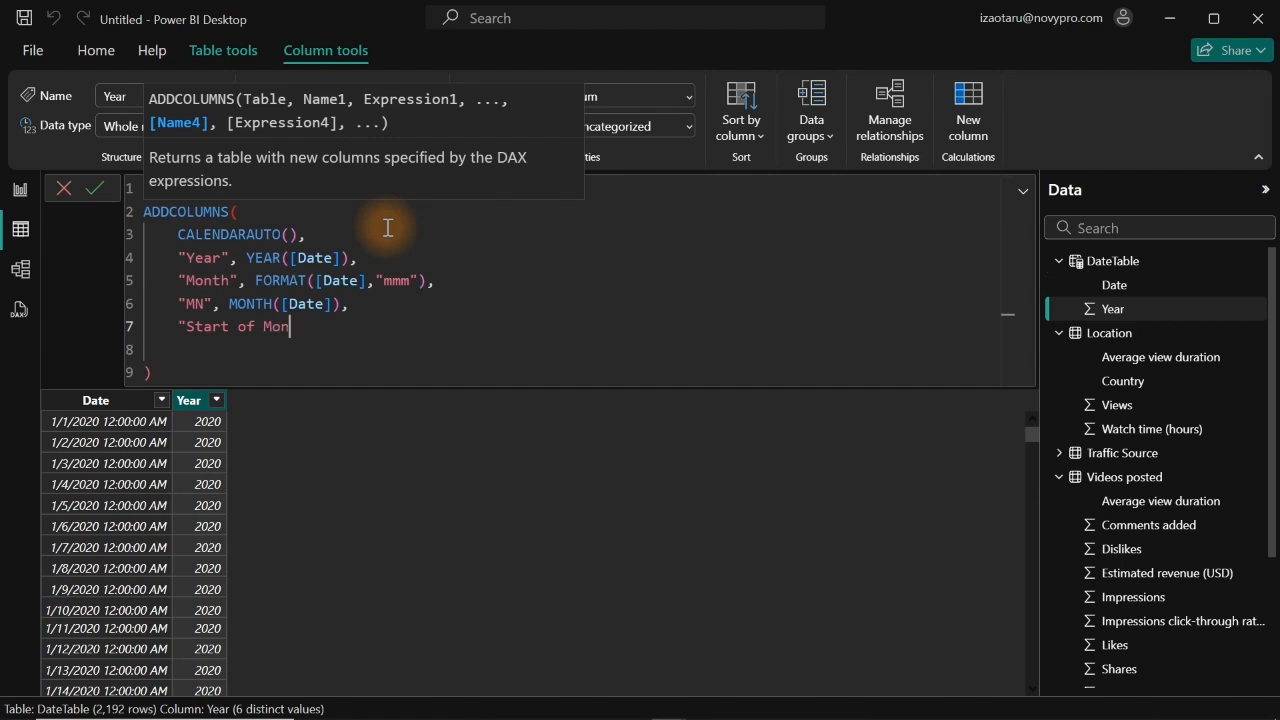
text(th",)
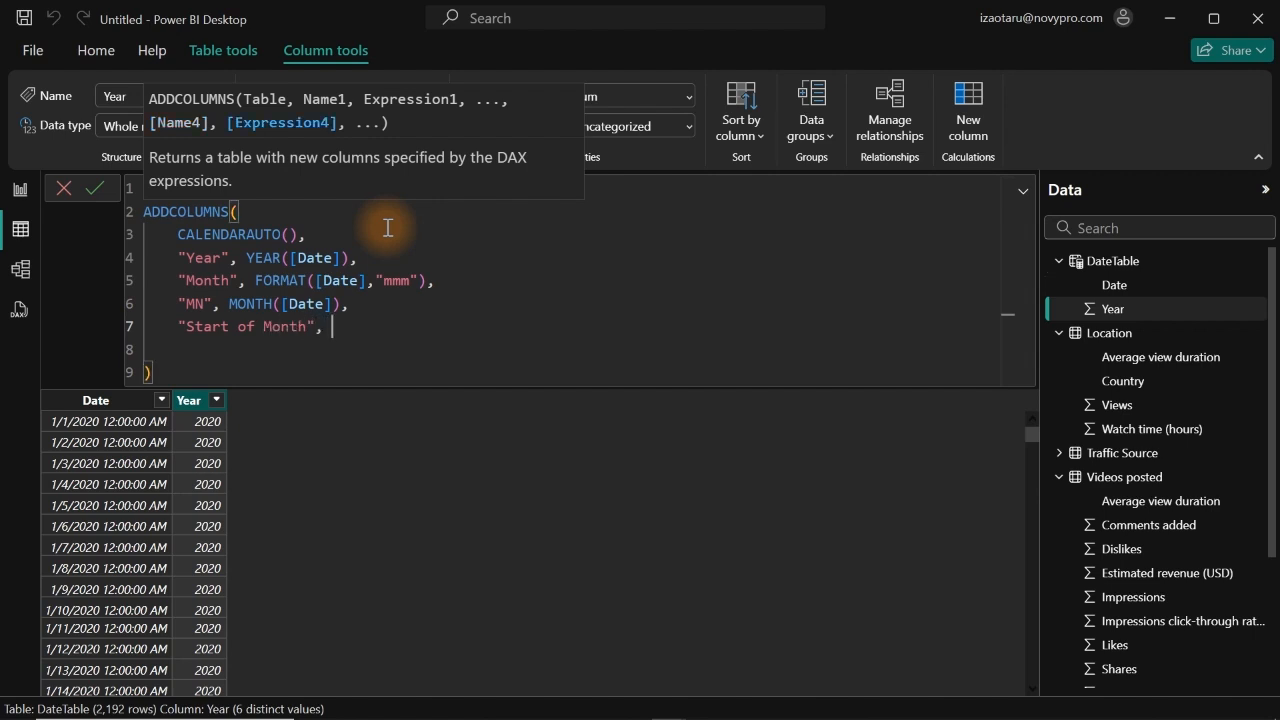
text( eom)
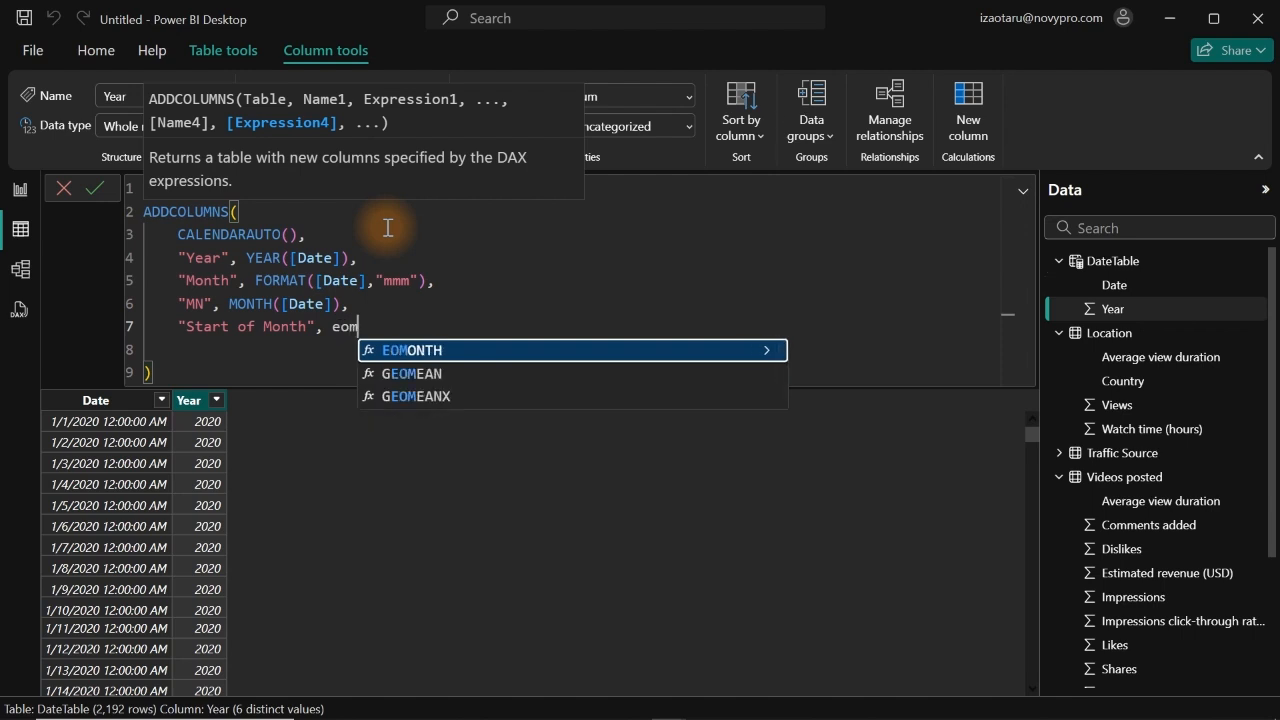
Step: Enter EOMONTH([Date],-1) as the expression for the Start of Month column in the DateTable formula
key(Tab)
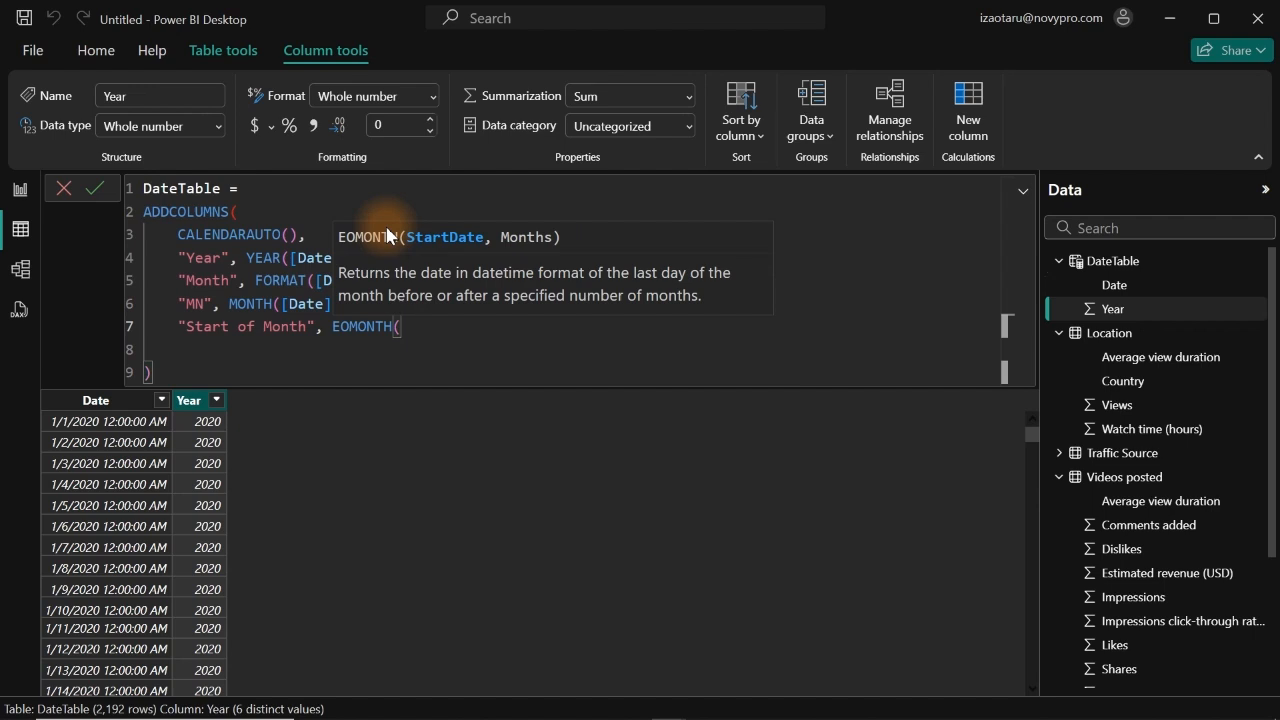
text([)
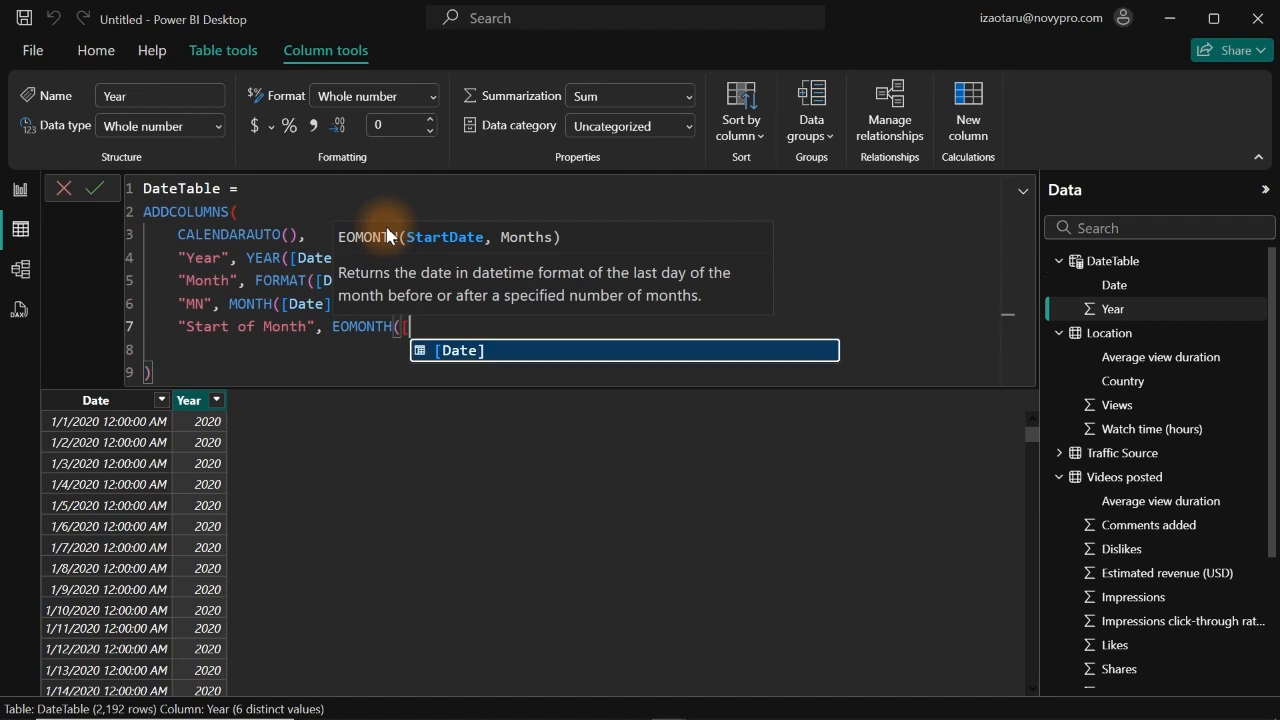
key(Tab)
text(,)
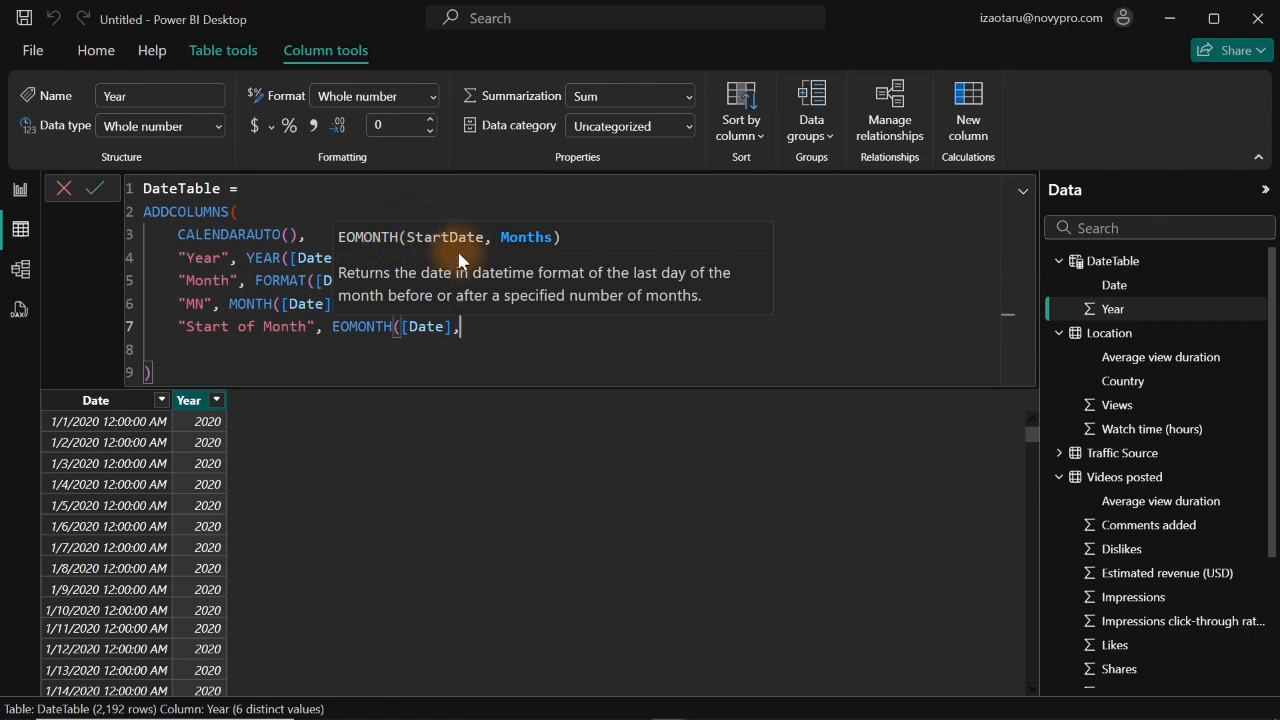
scroll(488, 331, down, 1)
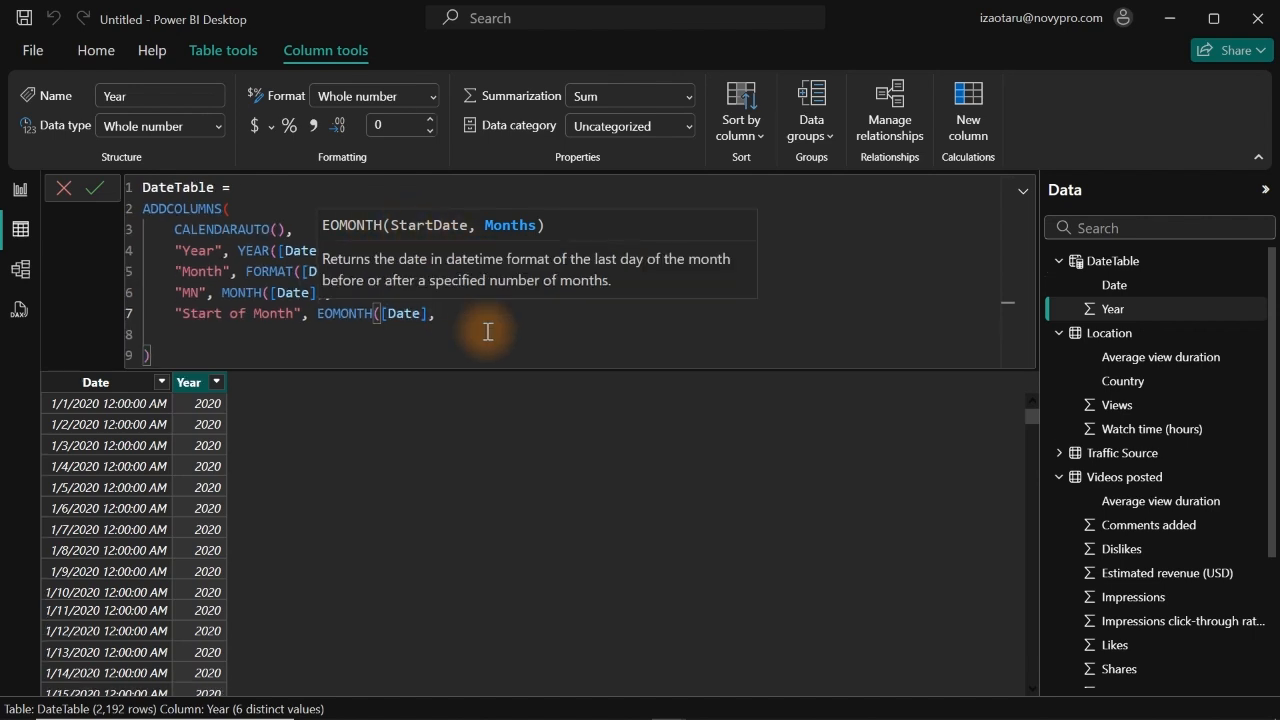
text(-)
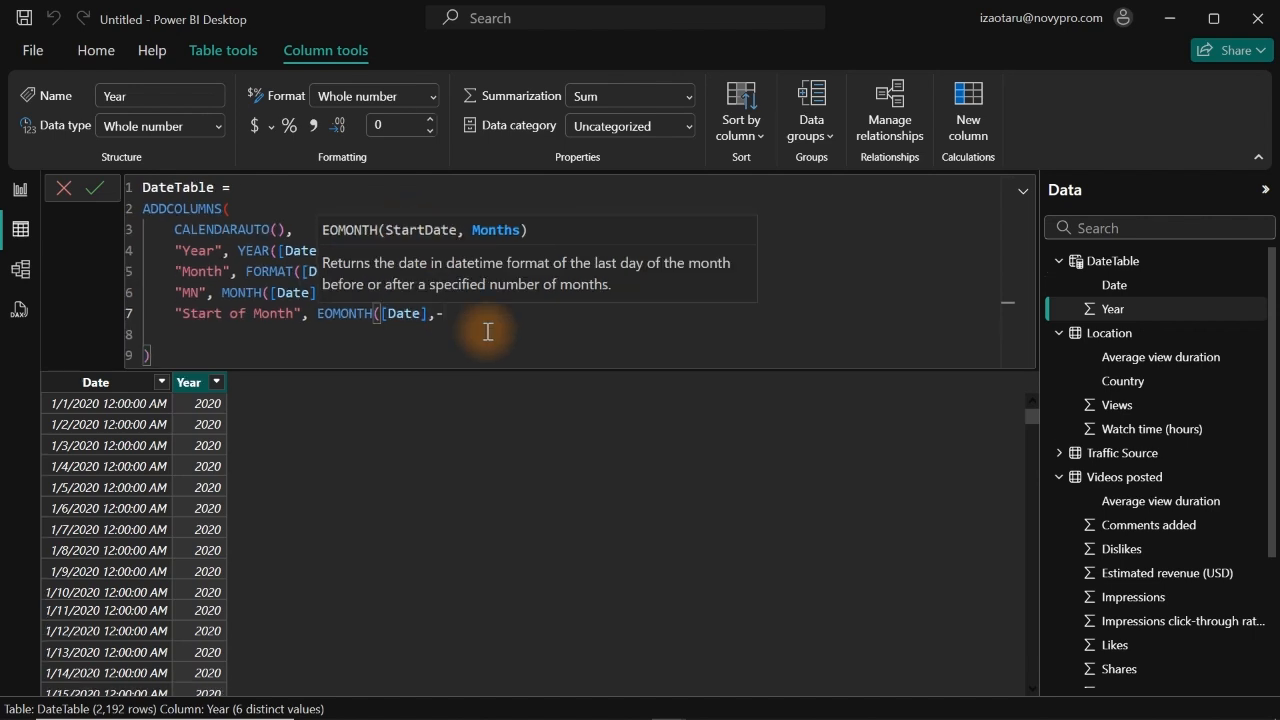
text(1))
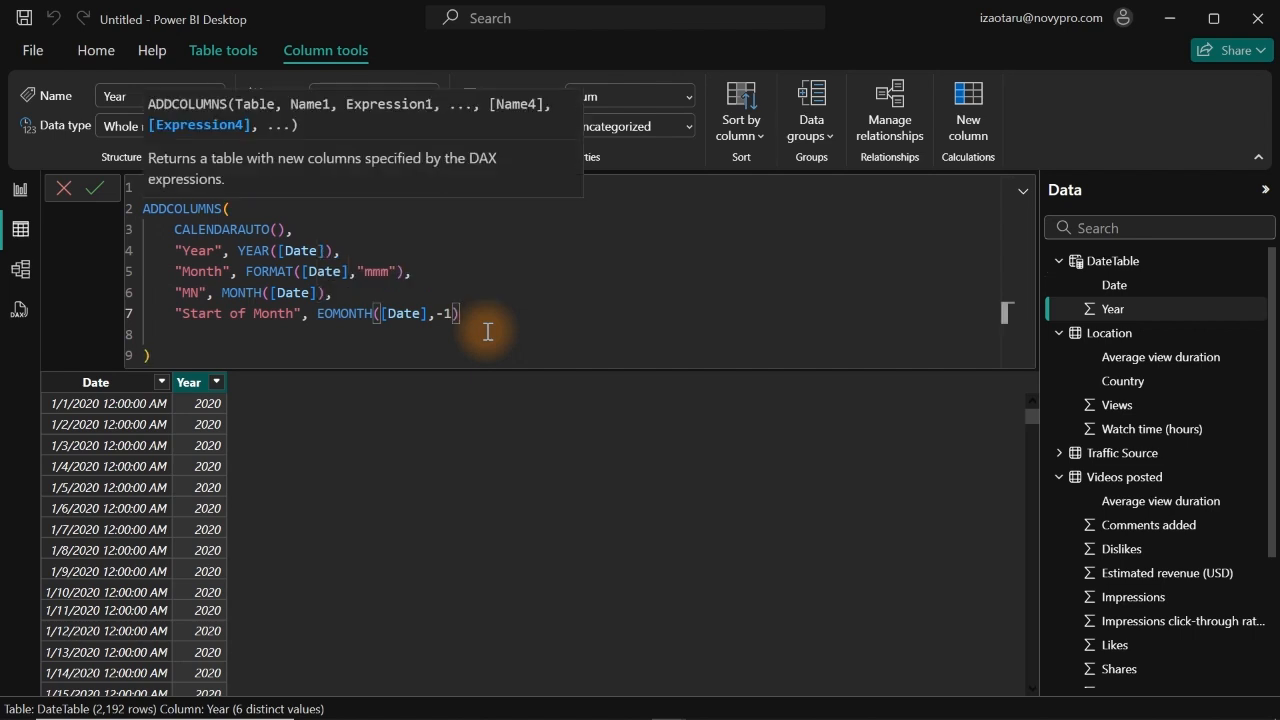
text(+1,)
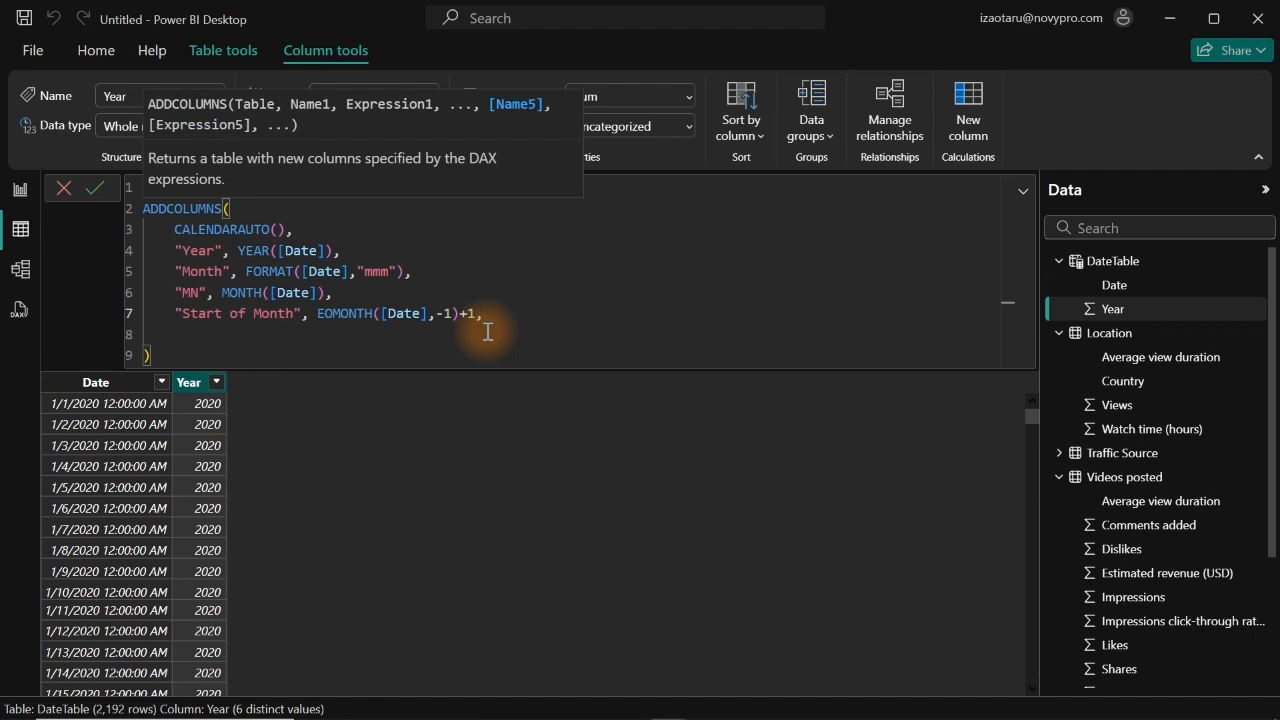
Step: Complete the Start of Month expression with +1 and a comma, and start a column named "WeekNme" on the next line
key(Return)
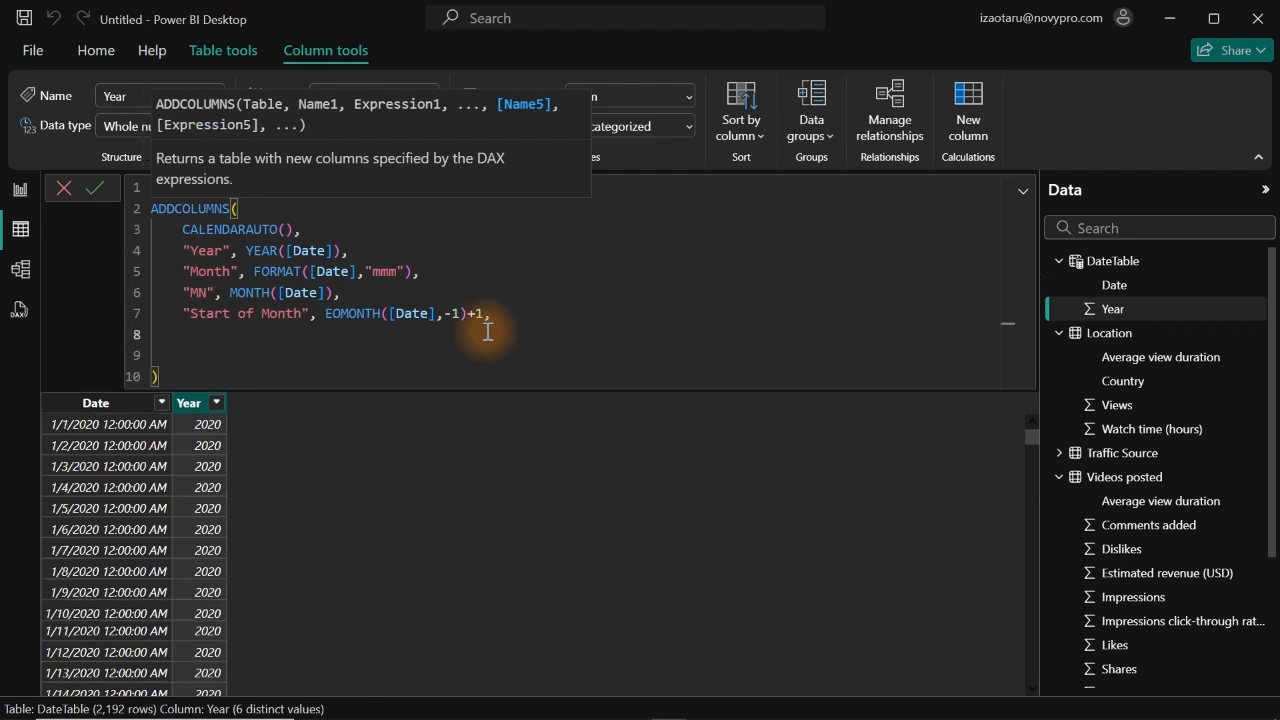
text("WeekNme")
scroll(488, 332, up, 2)
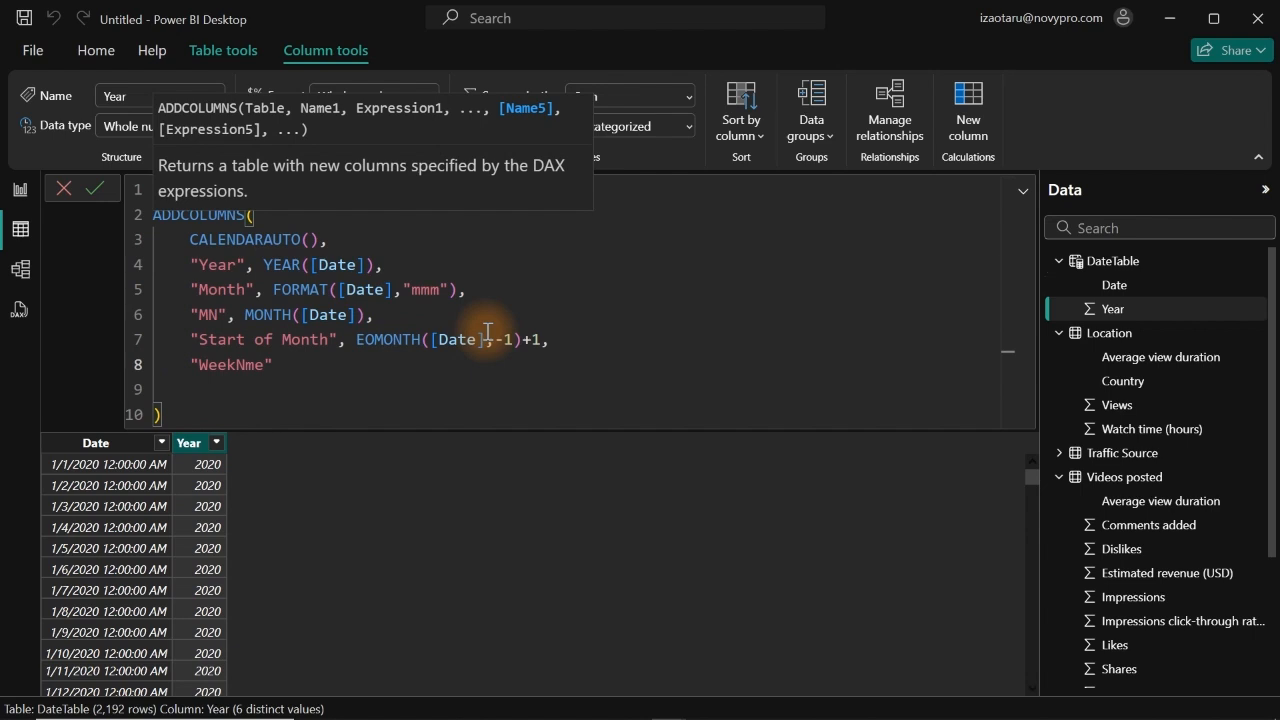
Step: Define the WeekNme column in the DateTable formula as FORMAT([Date],"ddd"), ending with a comma and a new line
text(, form)
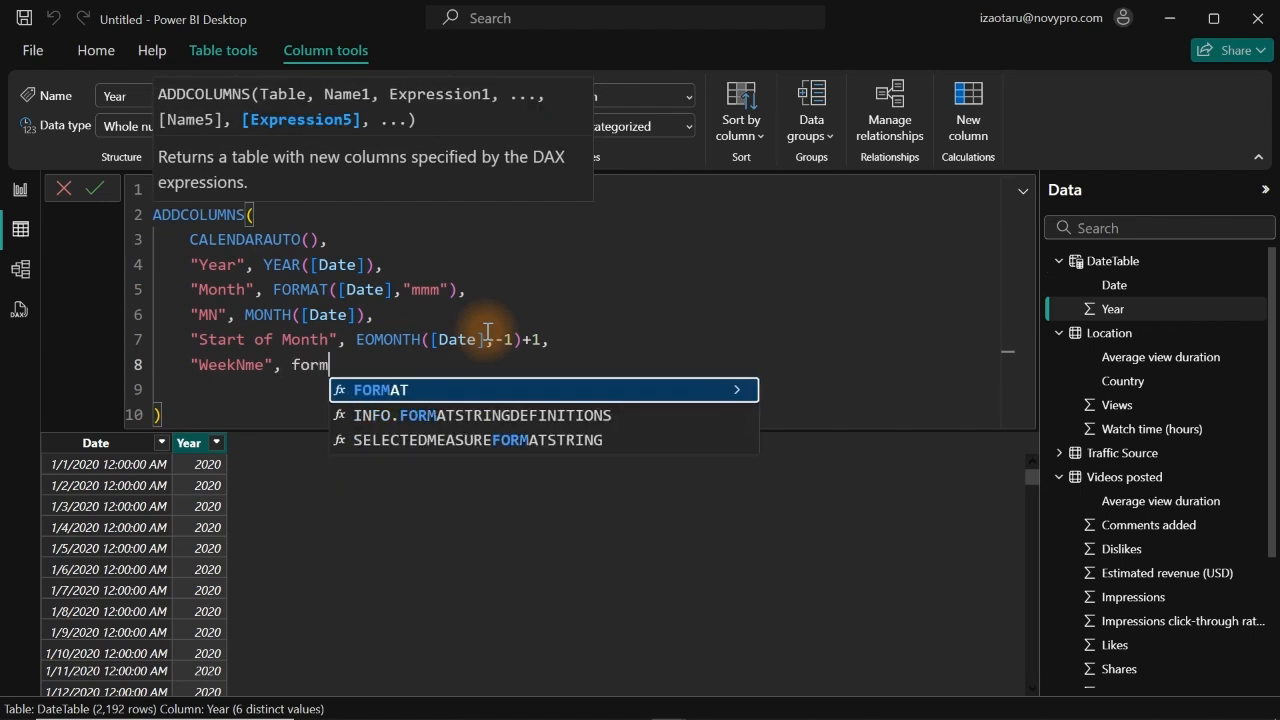
key(Tab)
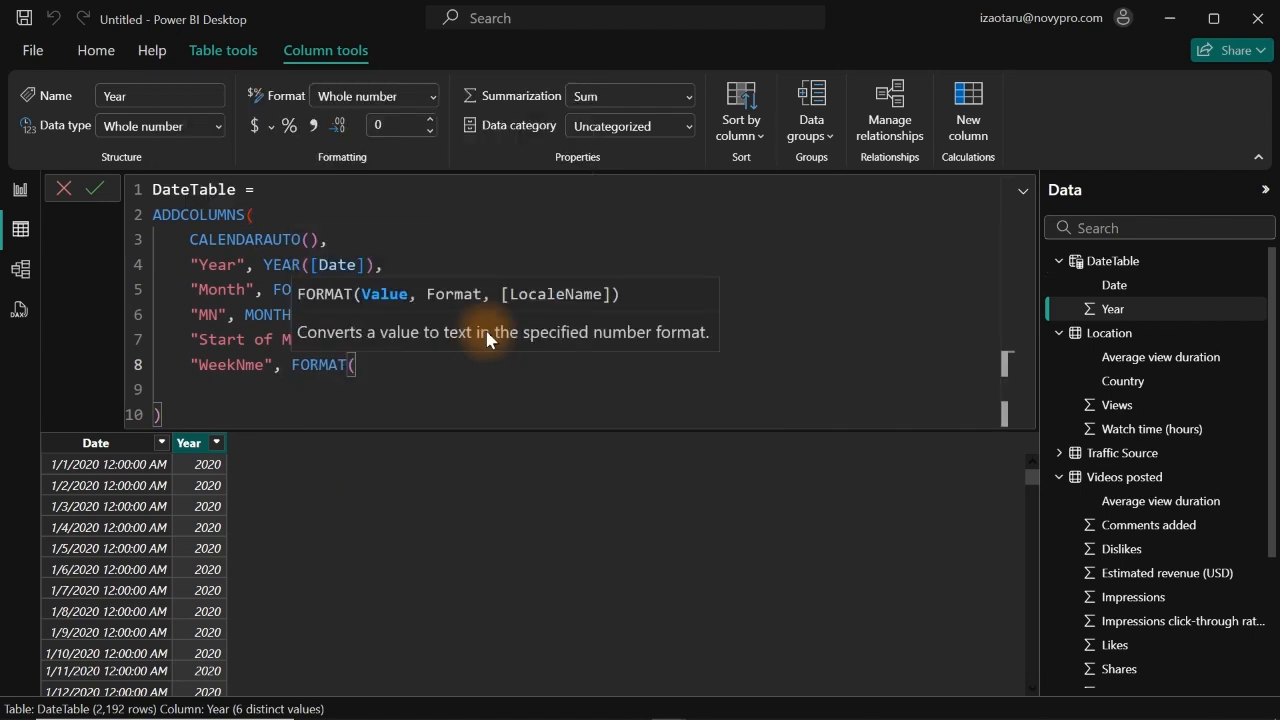
text([)
key(Tab)
text(,)
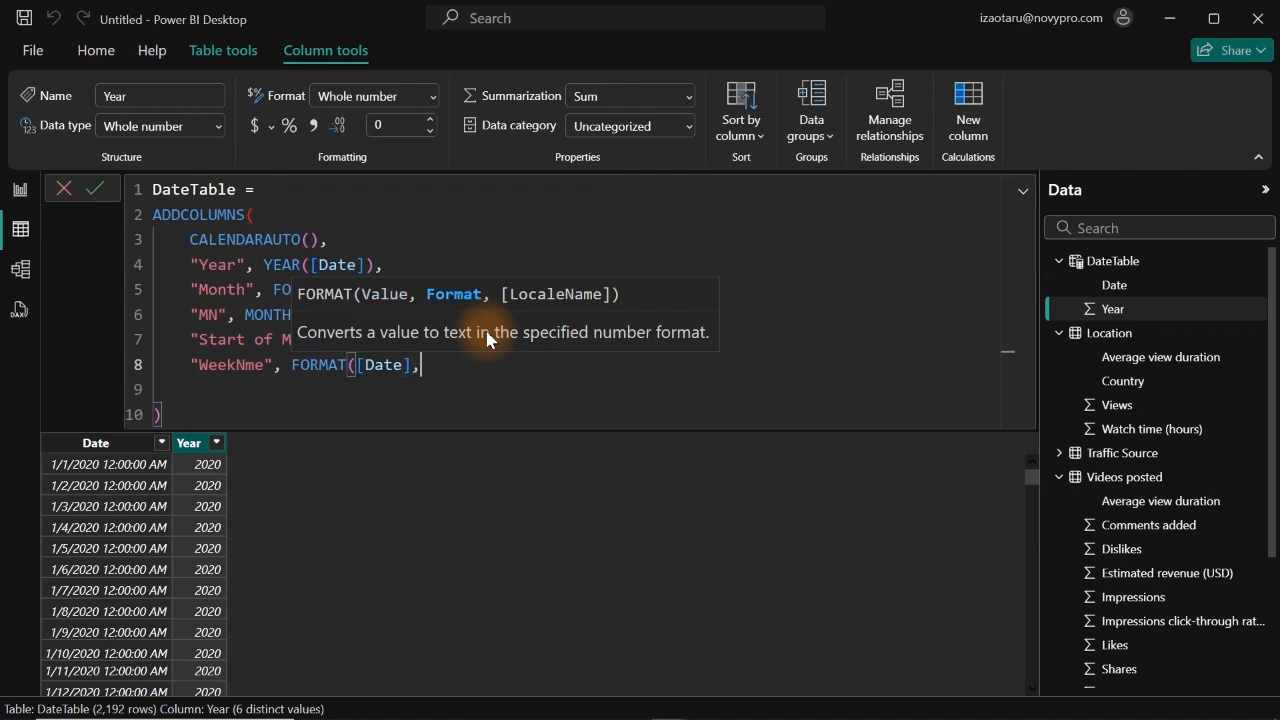
text("ddd"),)
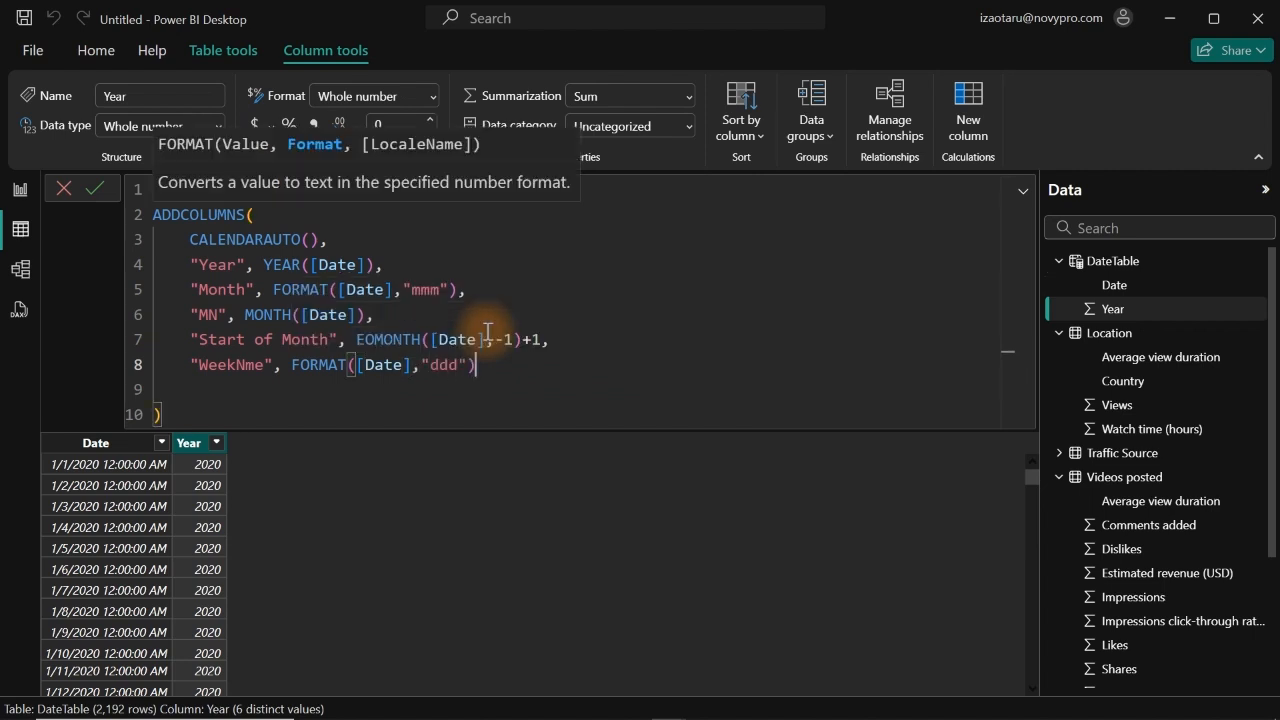
key(Return)
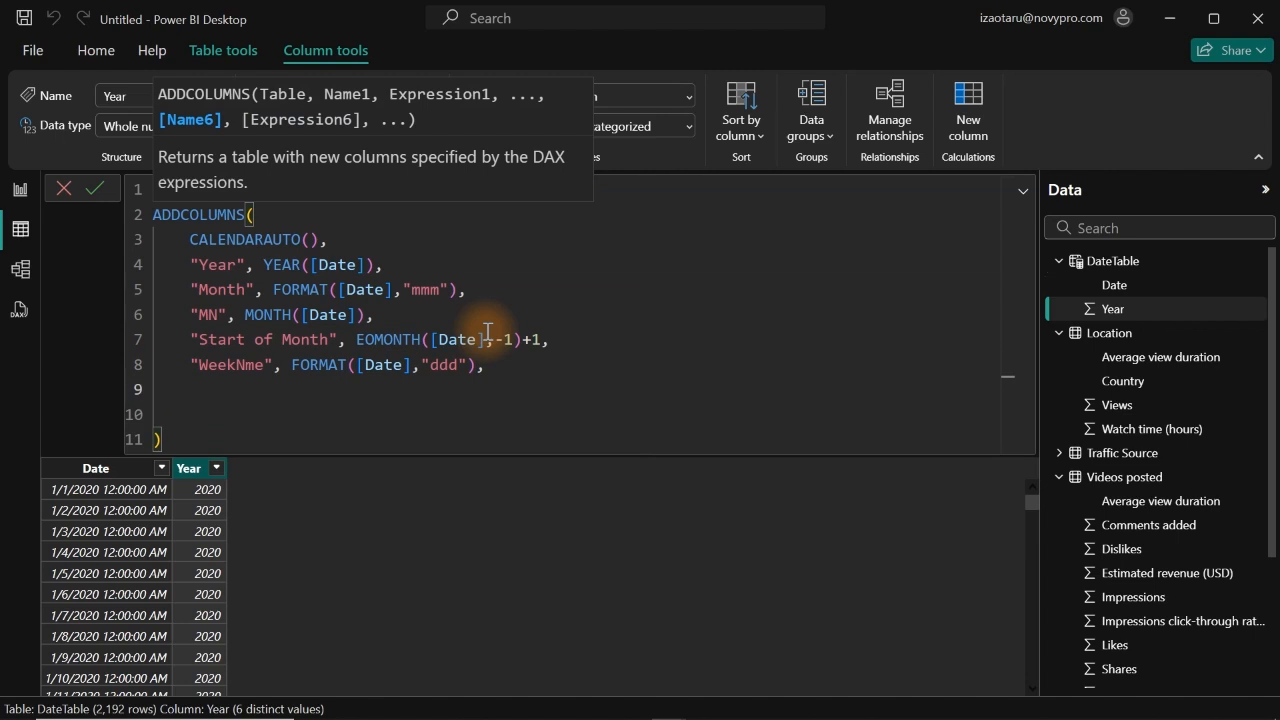
Step: Add a column named "WN" defined as WEEKDAY([Date]) to the DateTable formula and commit the formula
text("WN",wee)
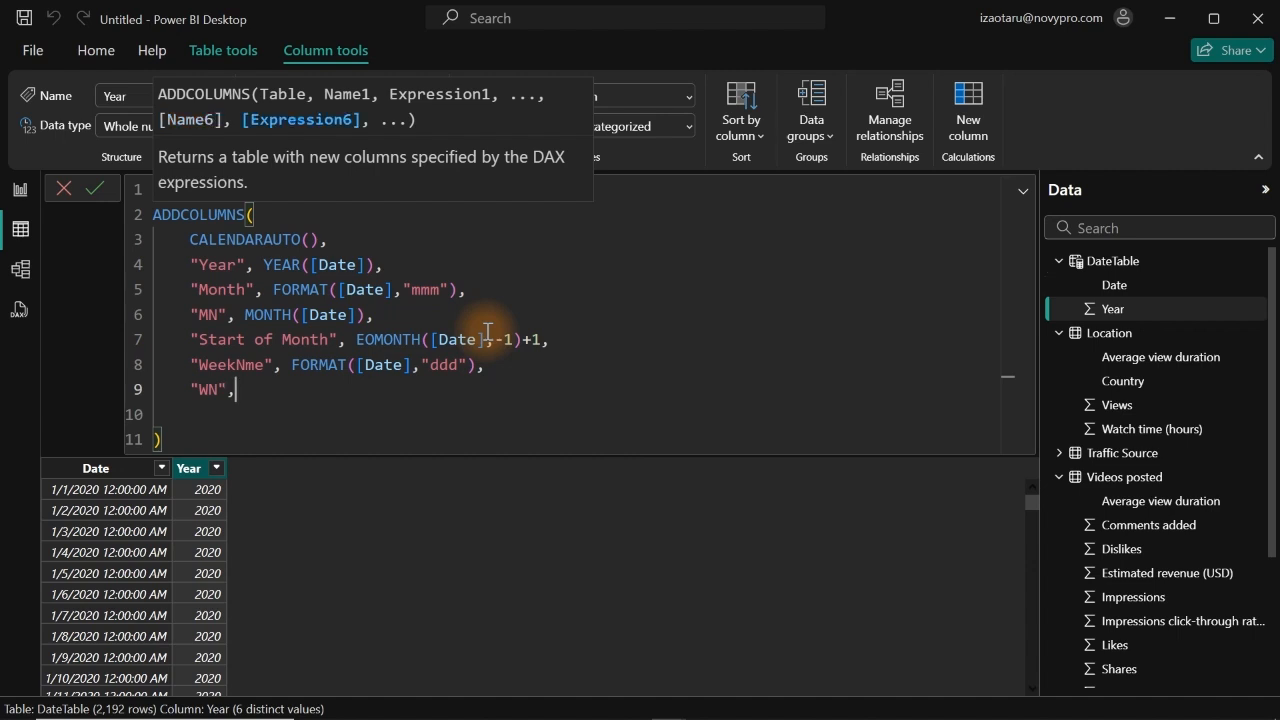
key(BackSpace)
key(BackSpace)
key(BackSpace)
key(BackSpace)
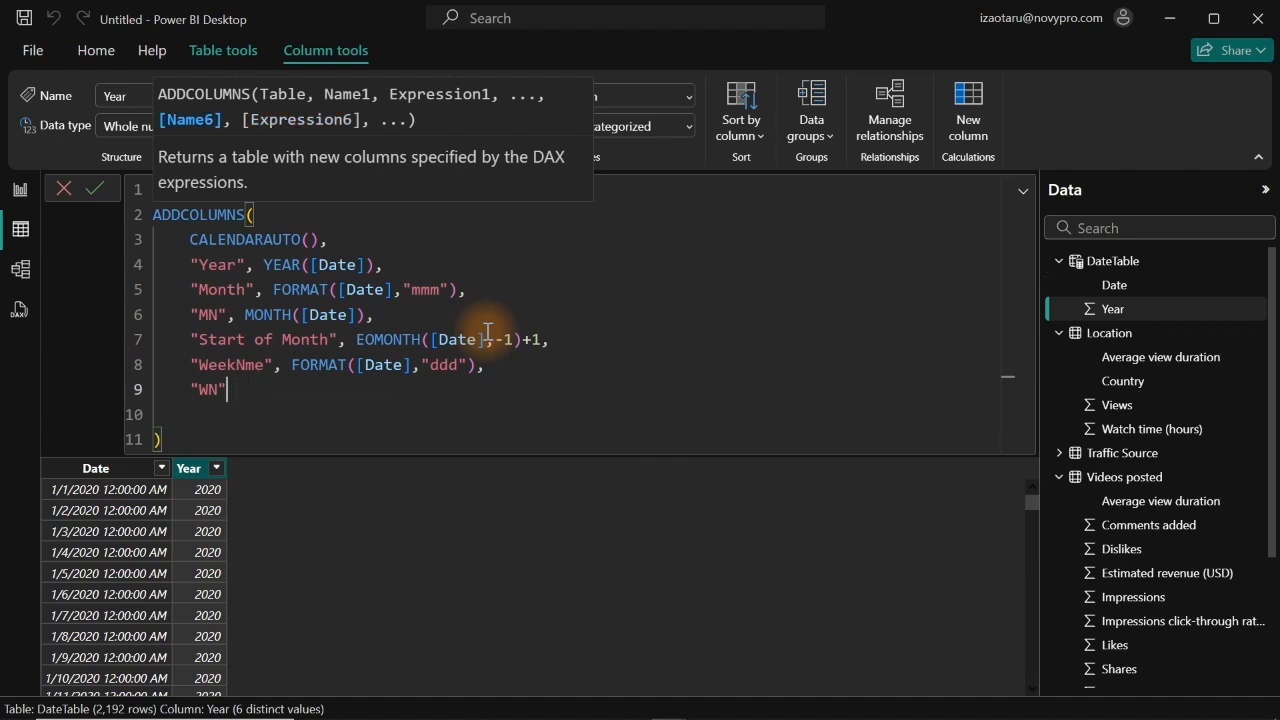
text(, we)
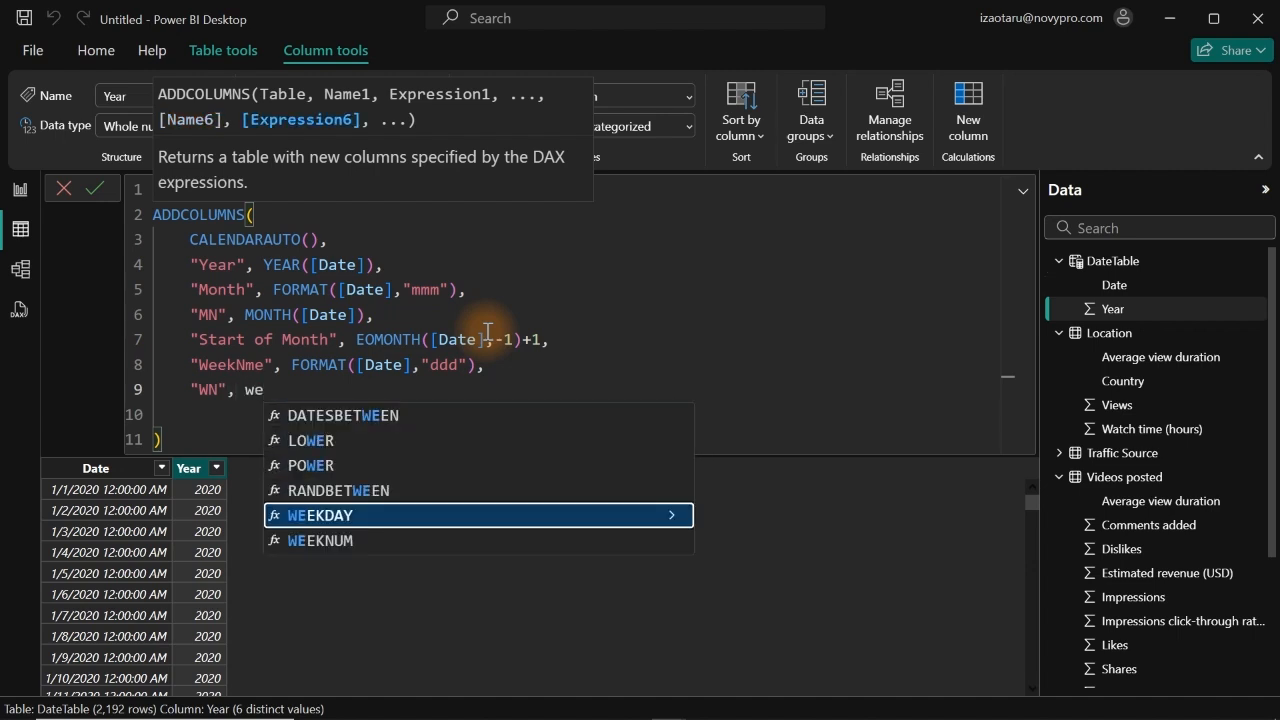
key(Tab)
text([)
key(Tab)
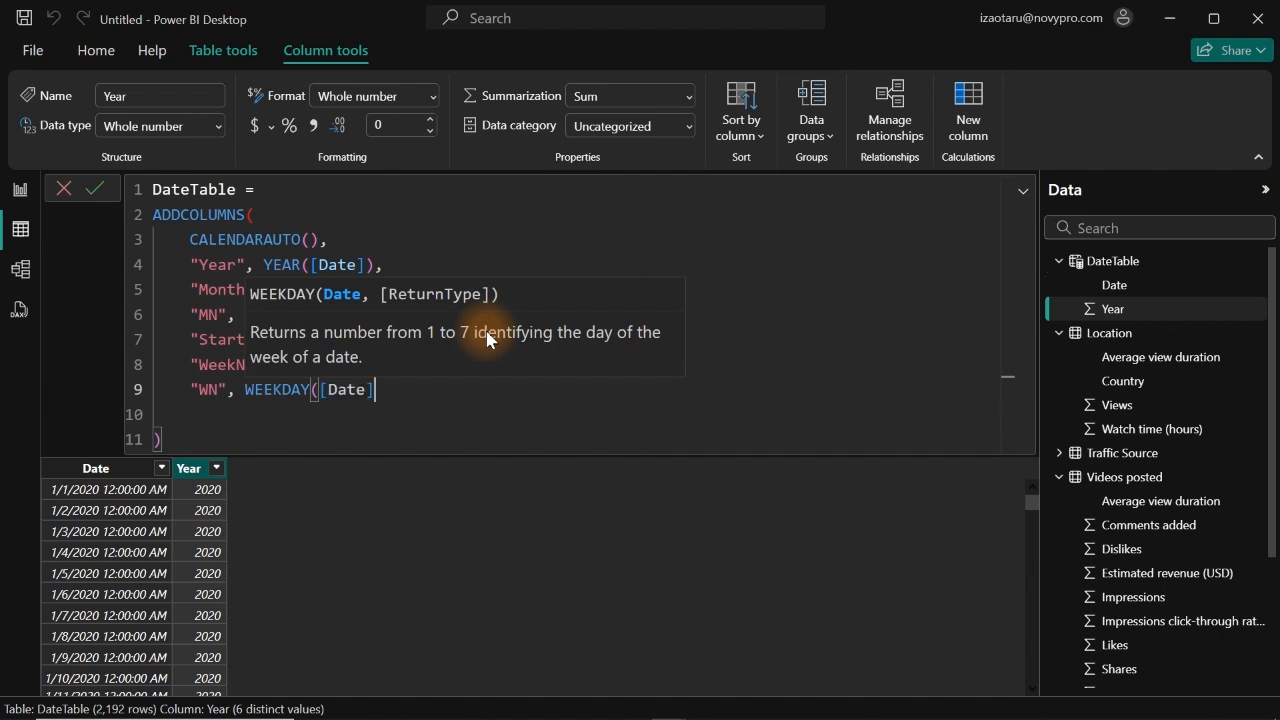
text())
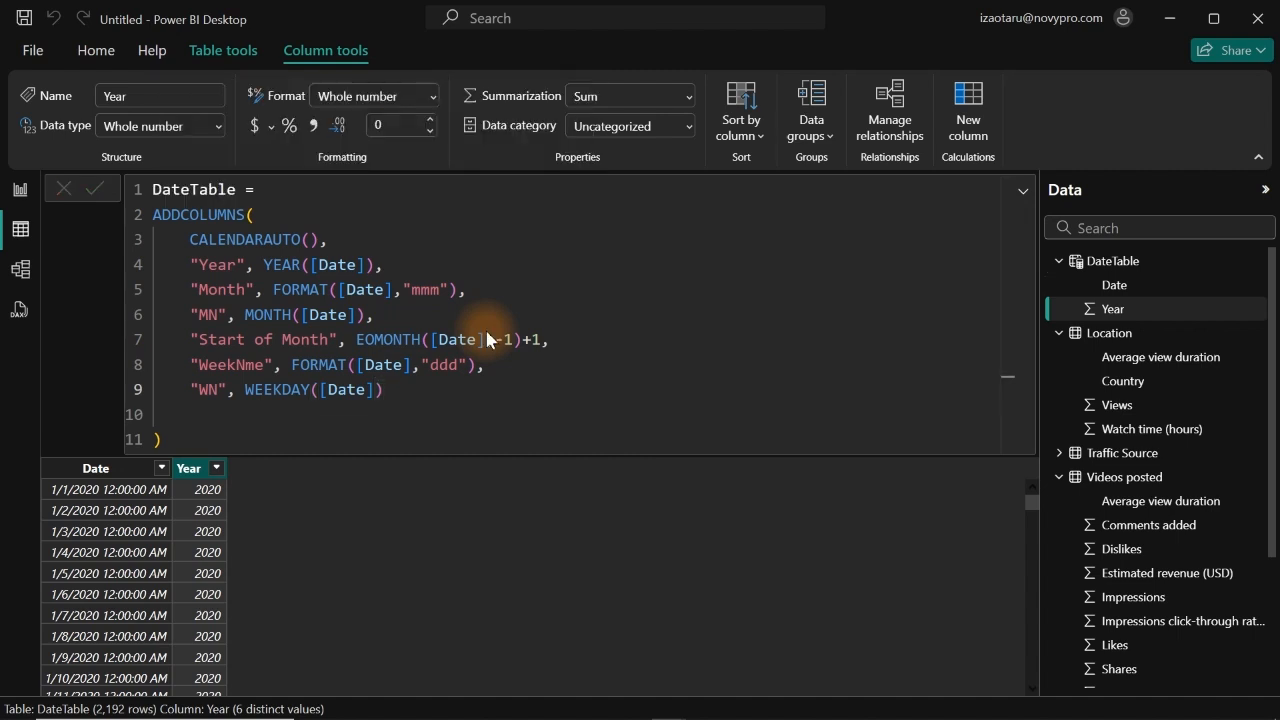
click(292, 475)
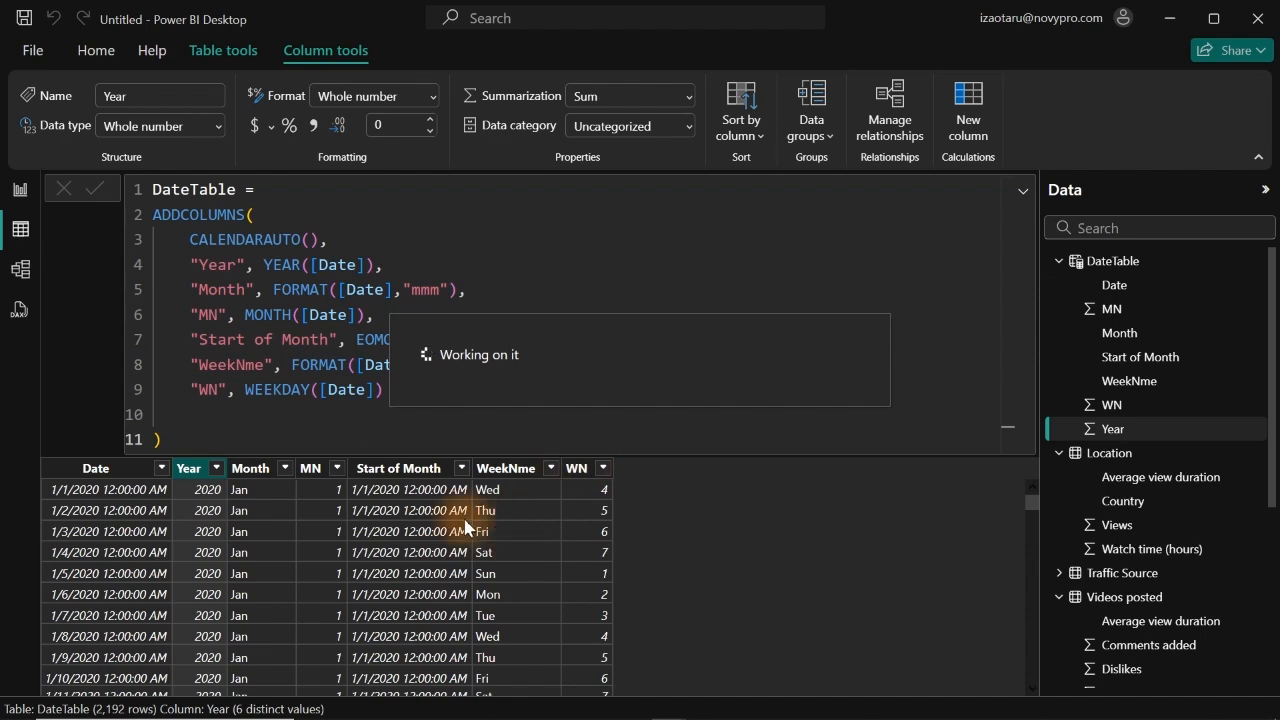
Step: Set the format of the Start of Month column to *3/14/2001 (Short Date)
click(395, 470)
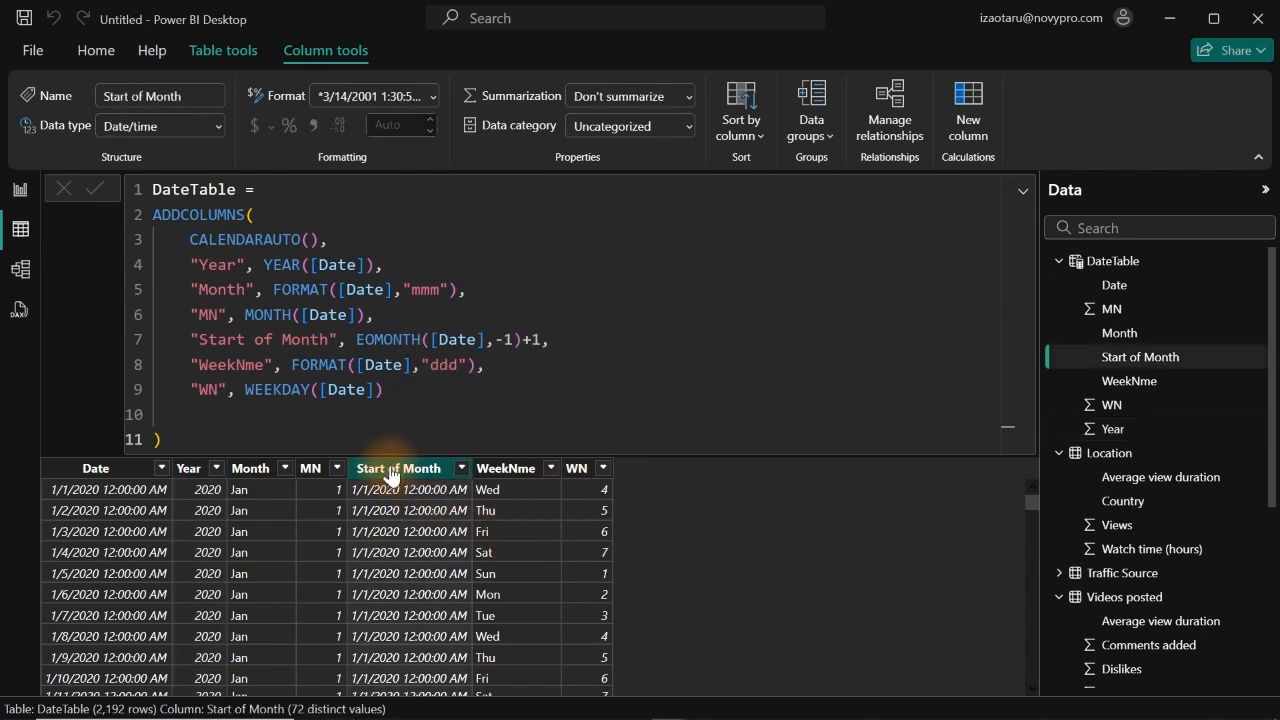
click(435, 96)
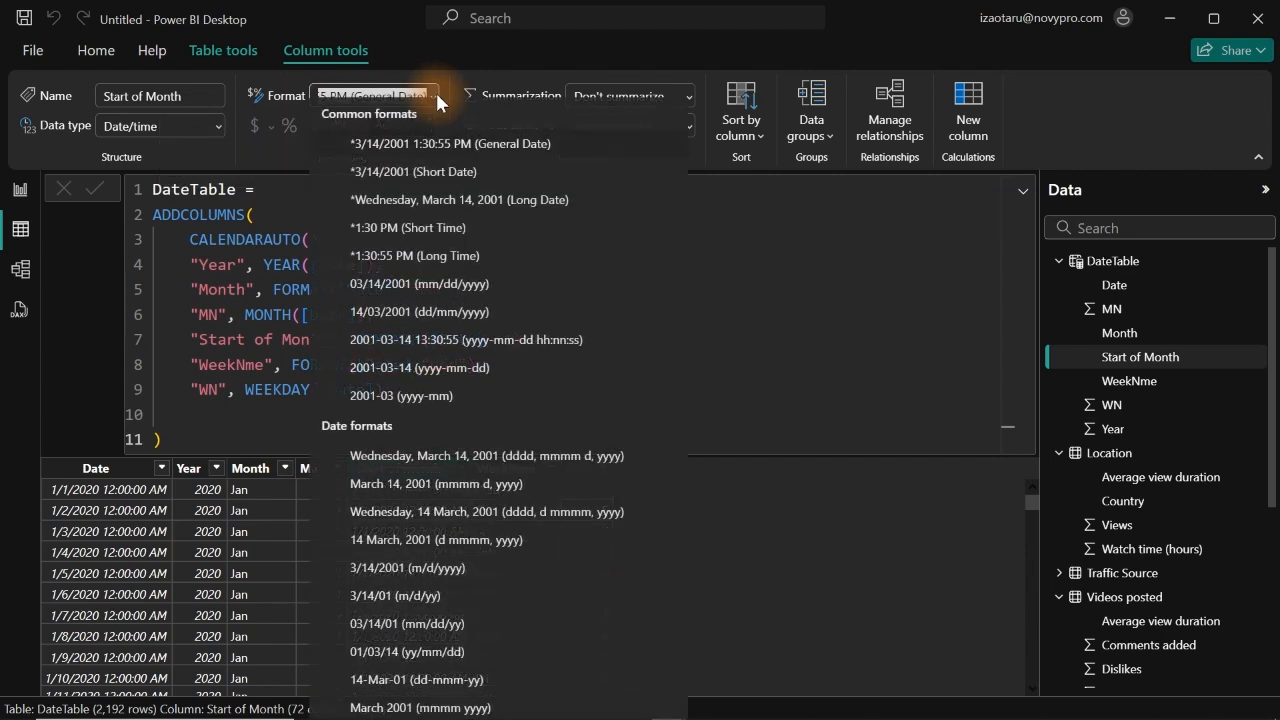
click(403, 183)
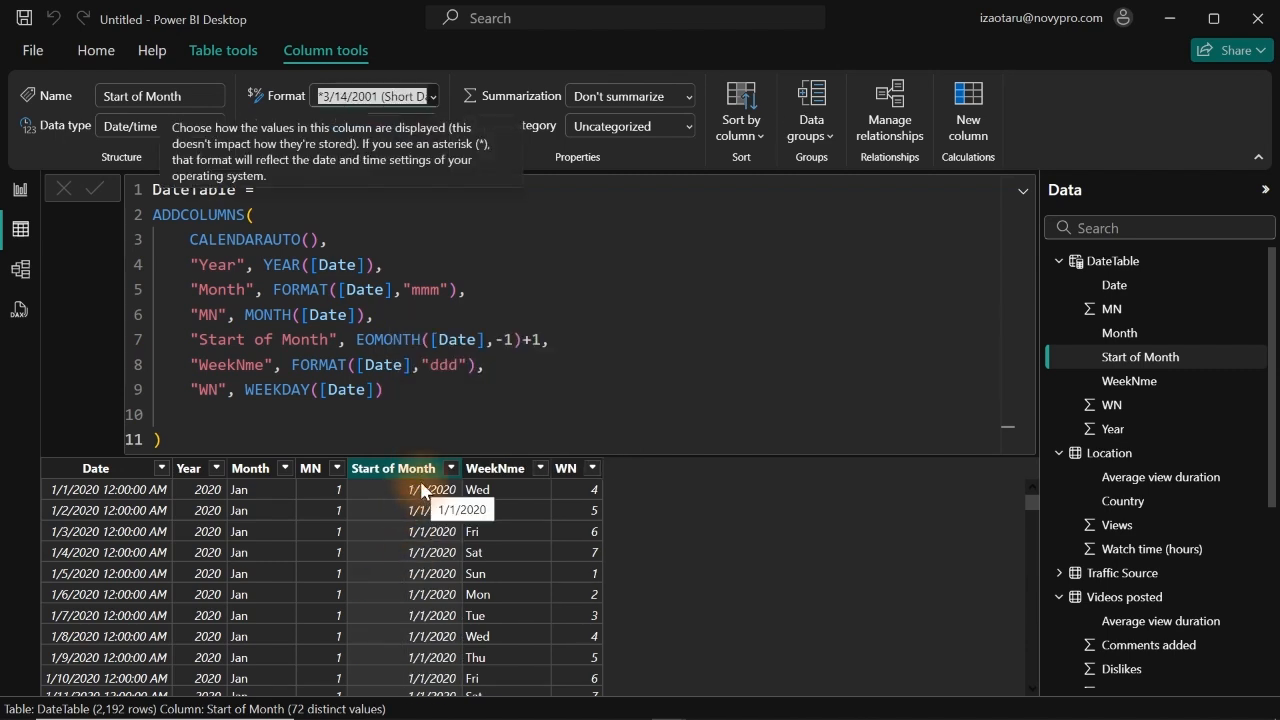
click(313, 470)
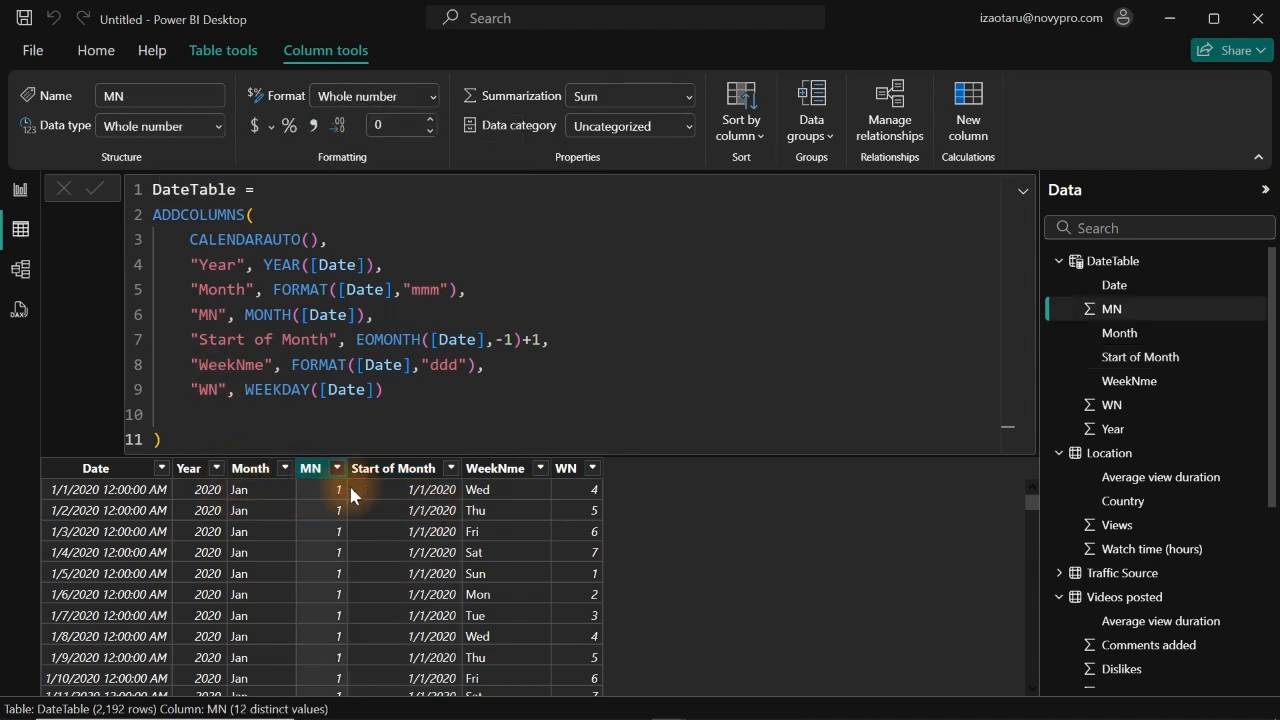
click(565, 471)
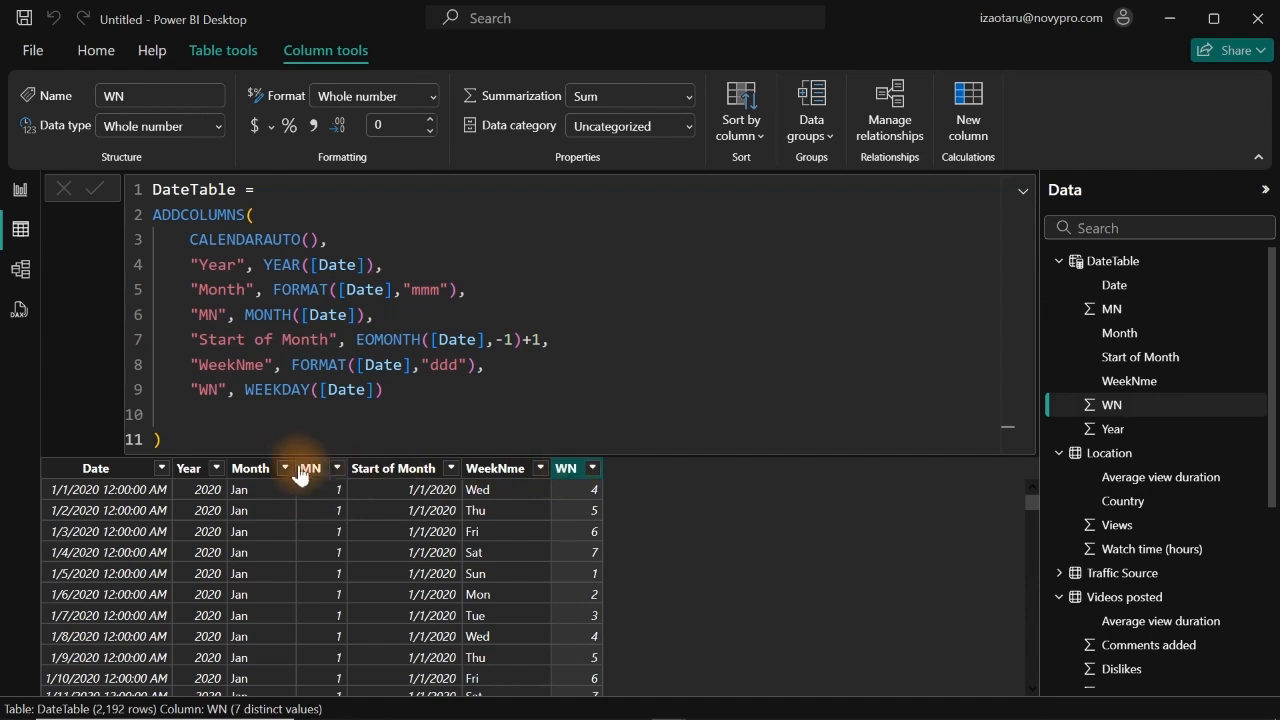
click(253, 470)
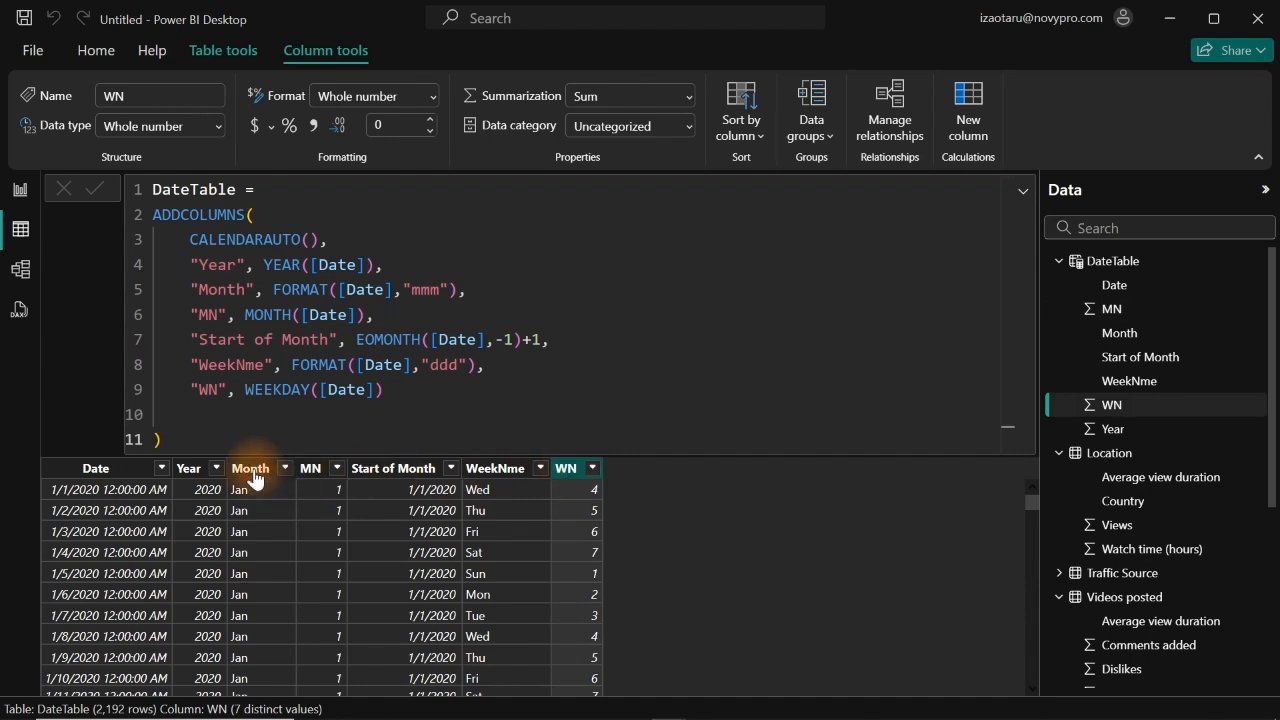
Step: In the report view, create a table visual from DateTable's Month field and move it into open space with the filters collapsed
click(20, 193)
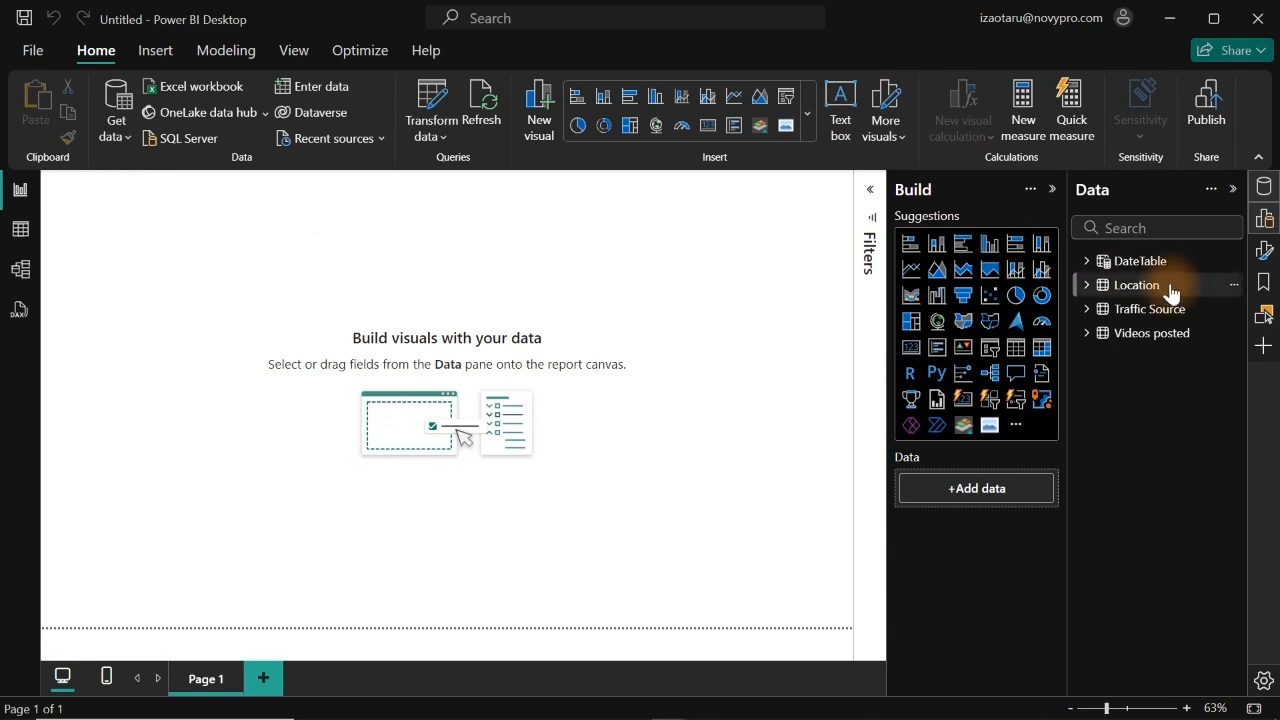
click(1089, 262)
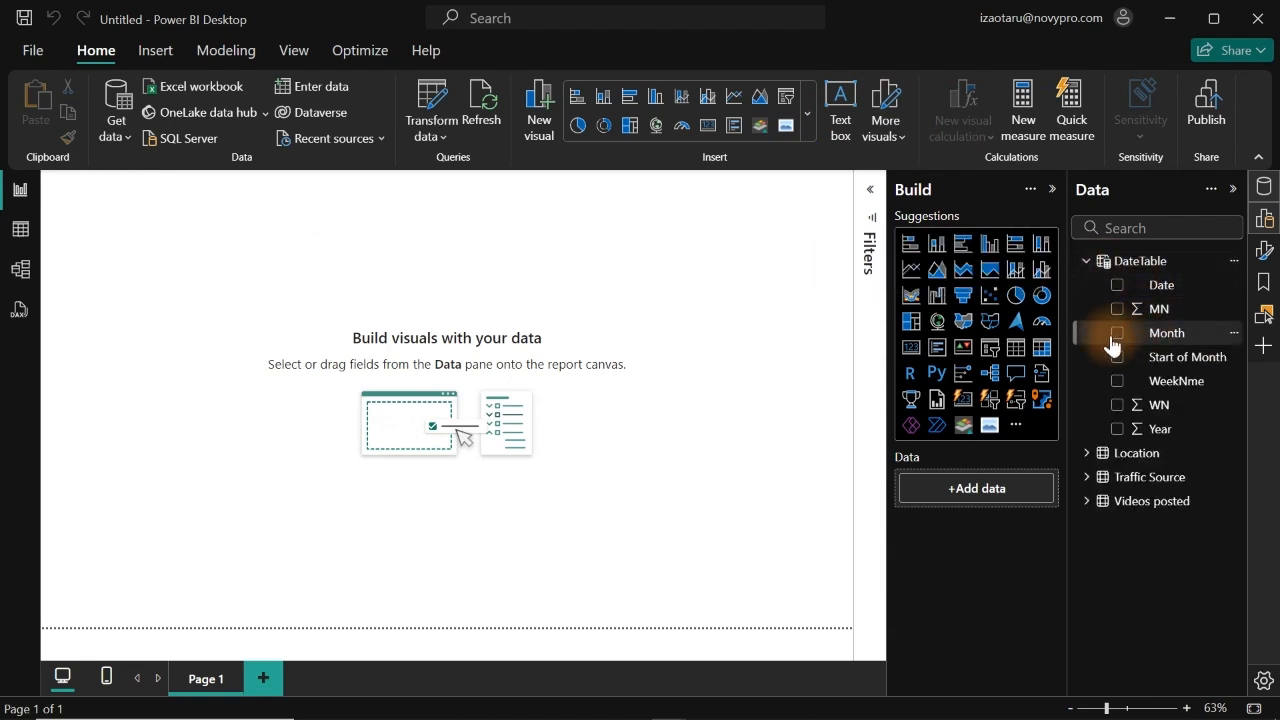
drag(566, 353, 379, 336)
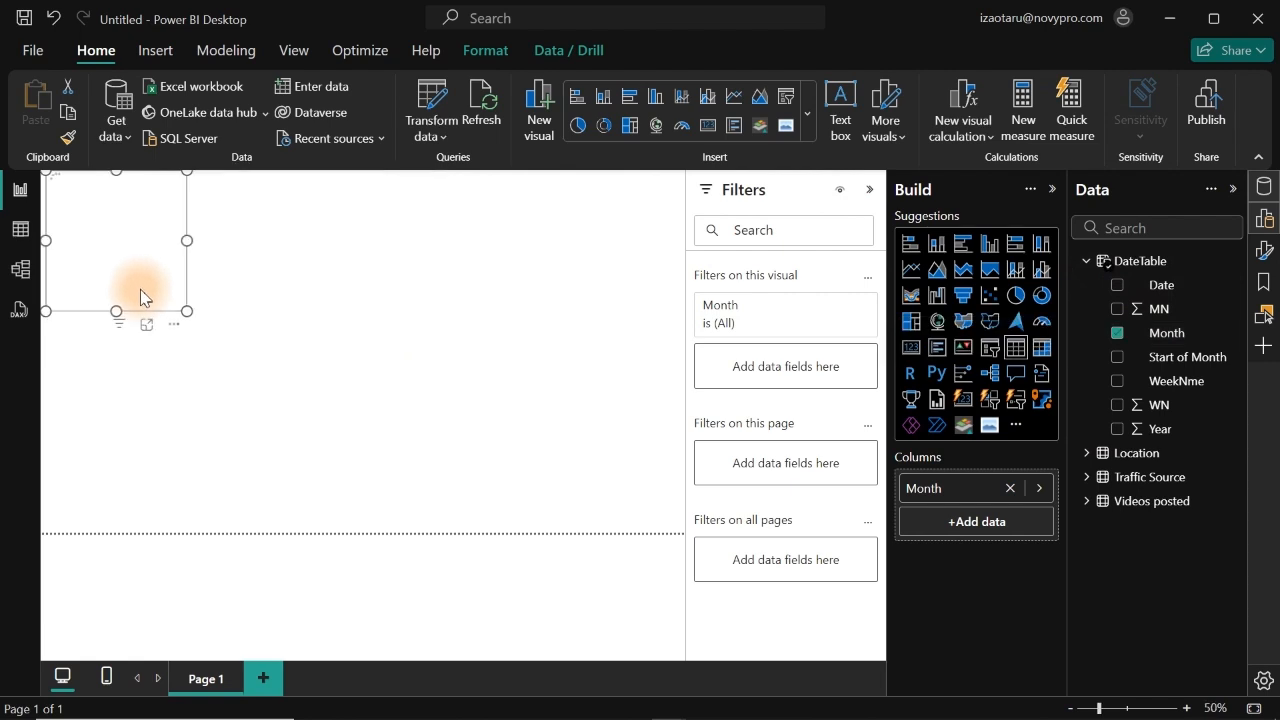
click(150, 262)
drag(316, 385, 314, 391)
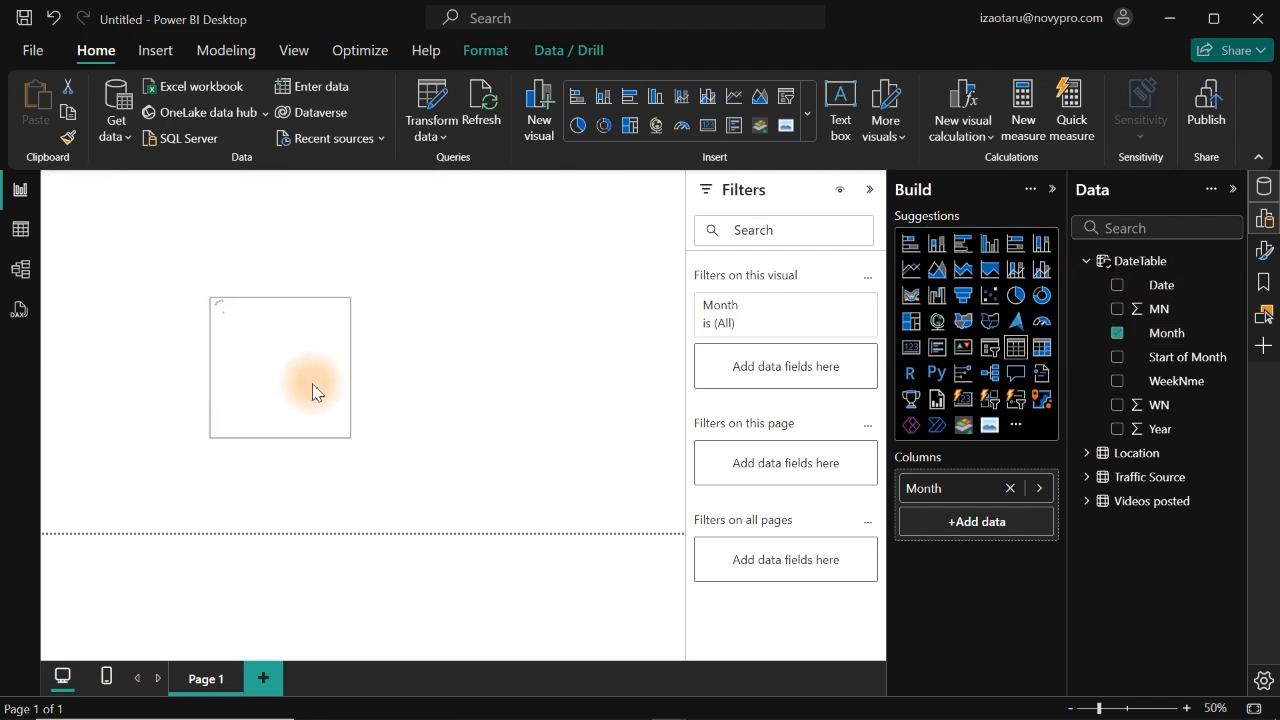
click(872, 193)
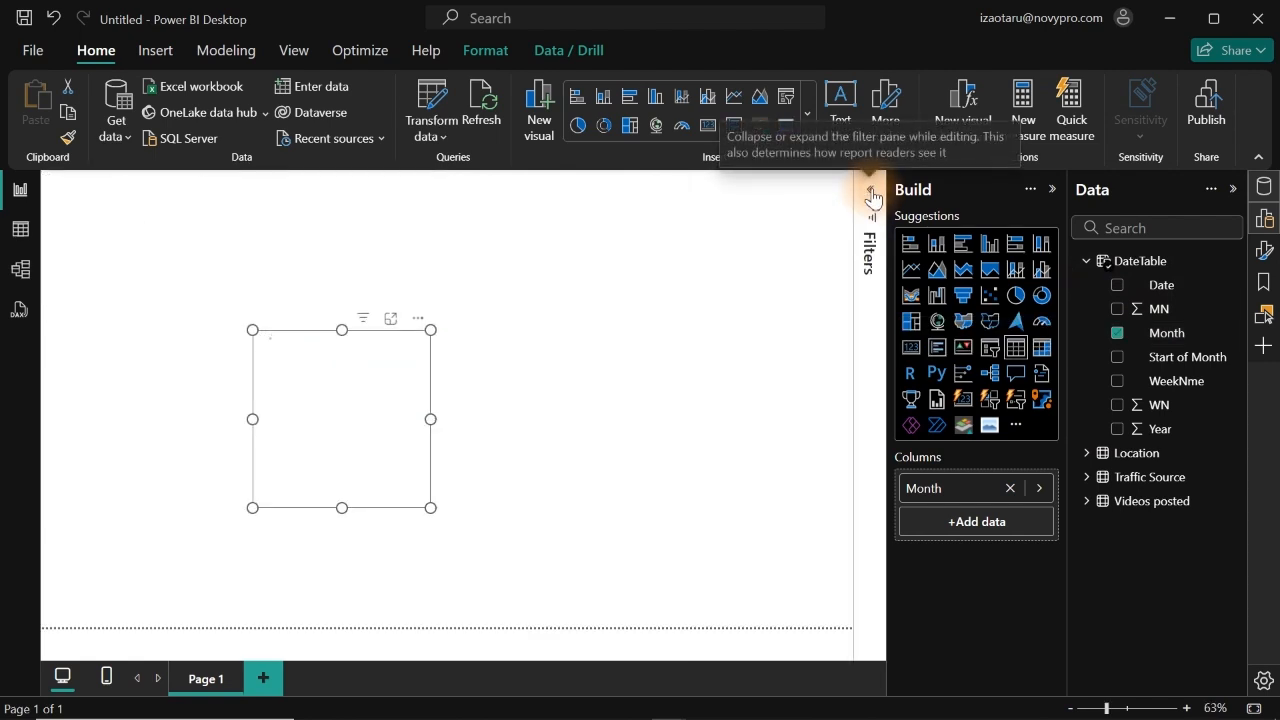
drag(354, 368, 337, 314)
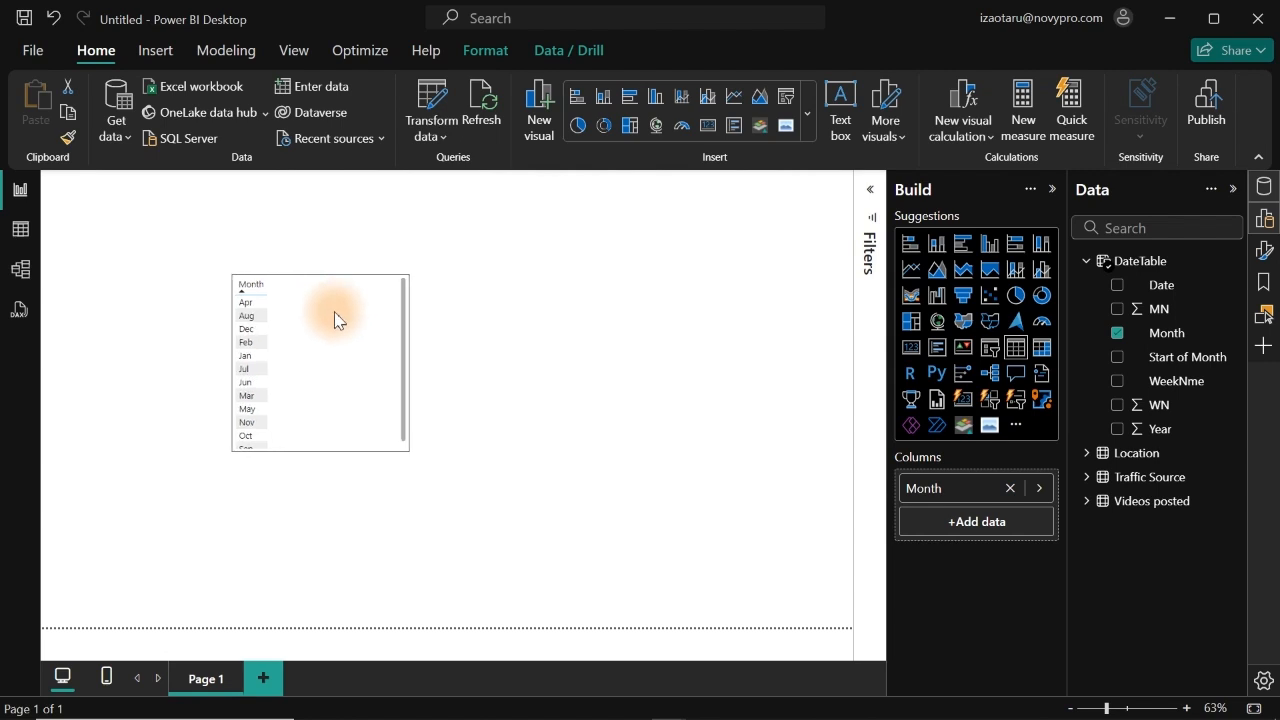
Step: Set the Month table's values font size to 20 and enlarge the visual to fit all the months
click(1265, 218)
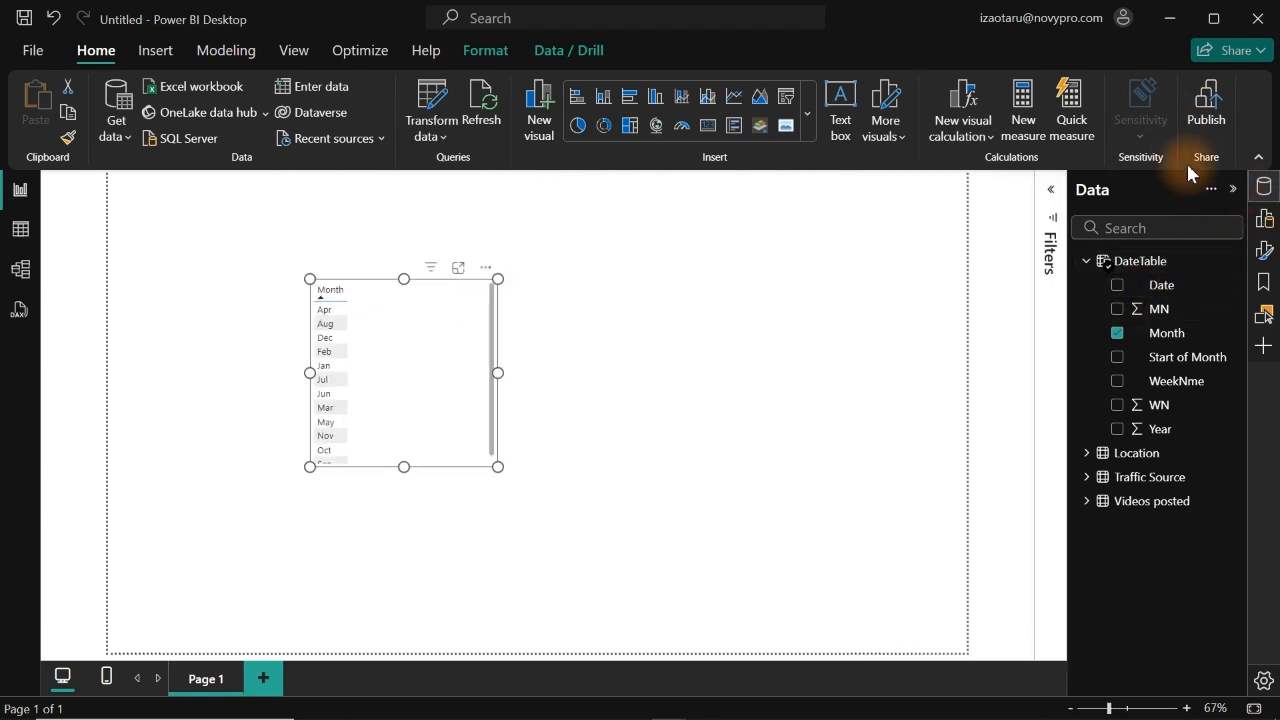
click(1265, 252)
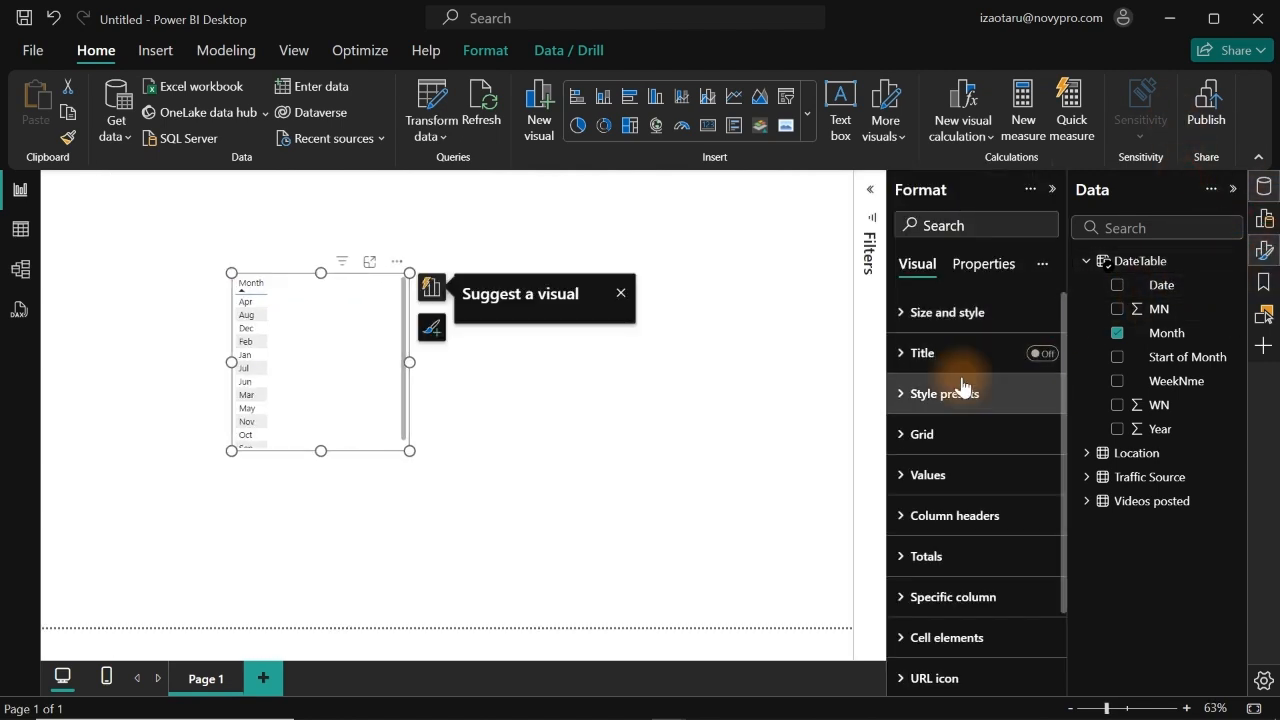
click(940, 475)
double_click(1020, 575)
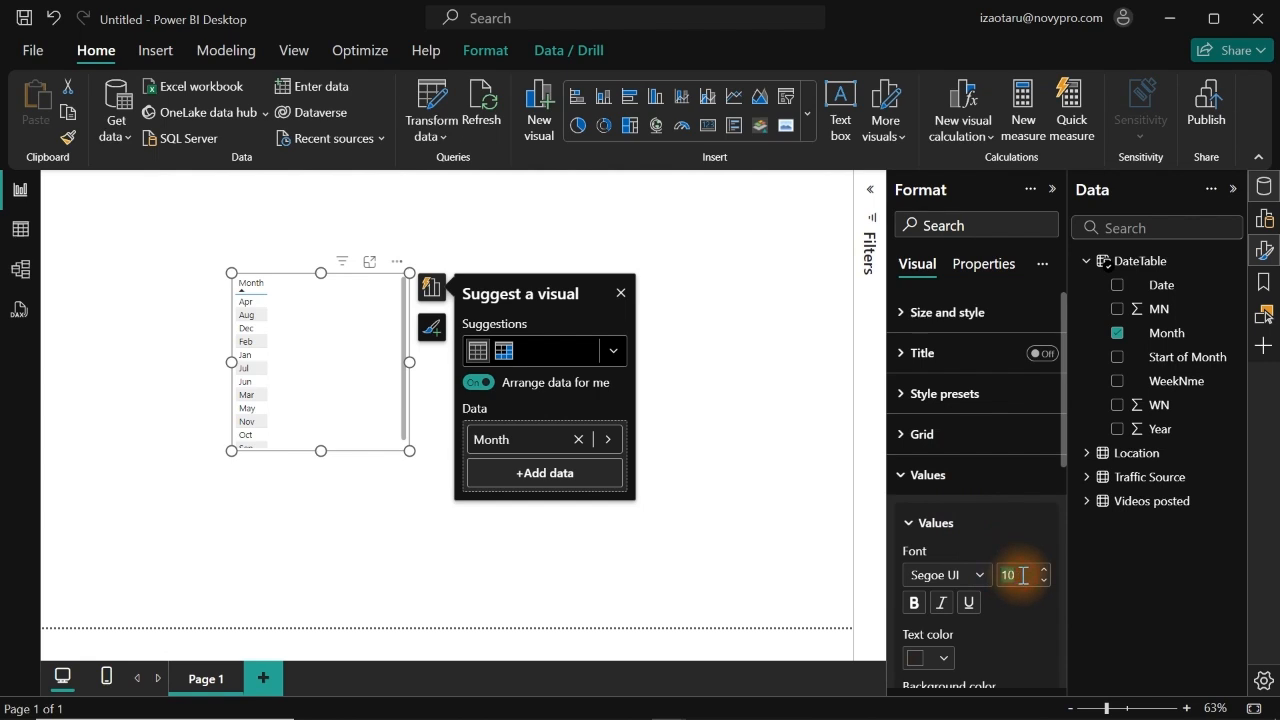
text(20)
key(Return)
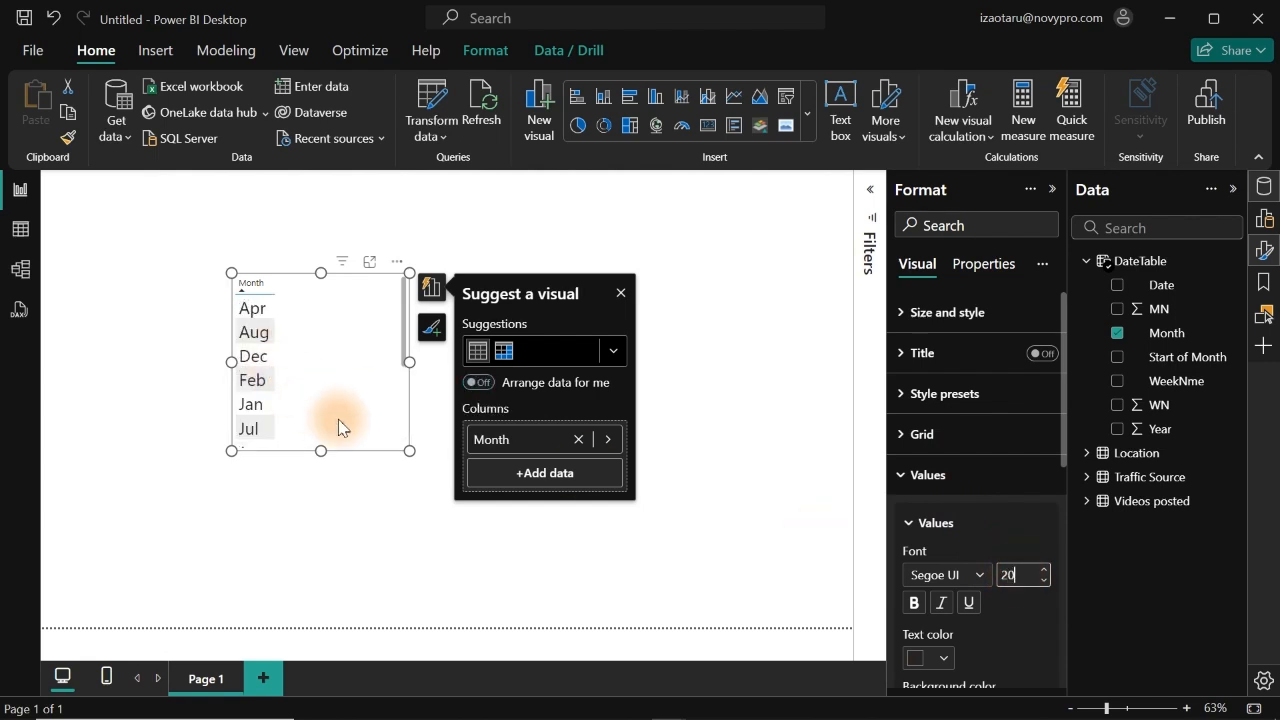
drag(409, 451, 447, 600)
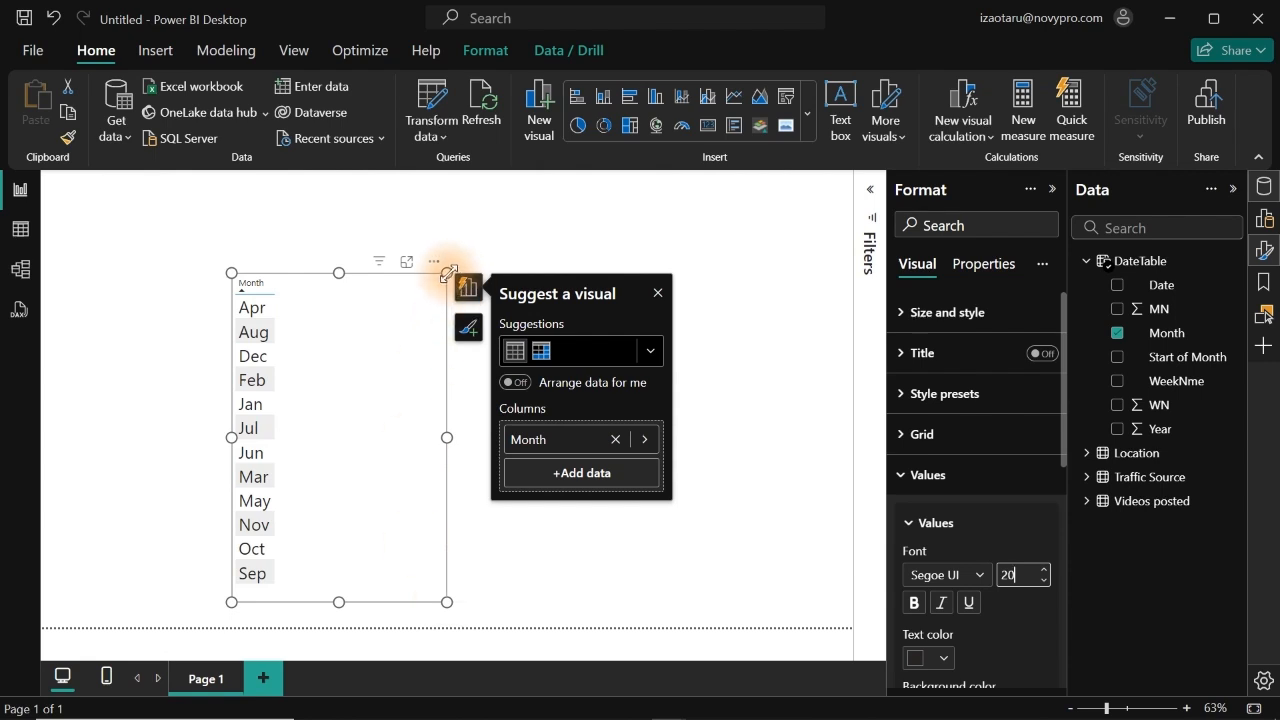
drag(447, 272, 465, 214)
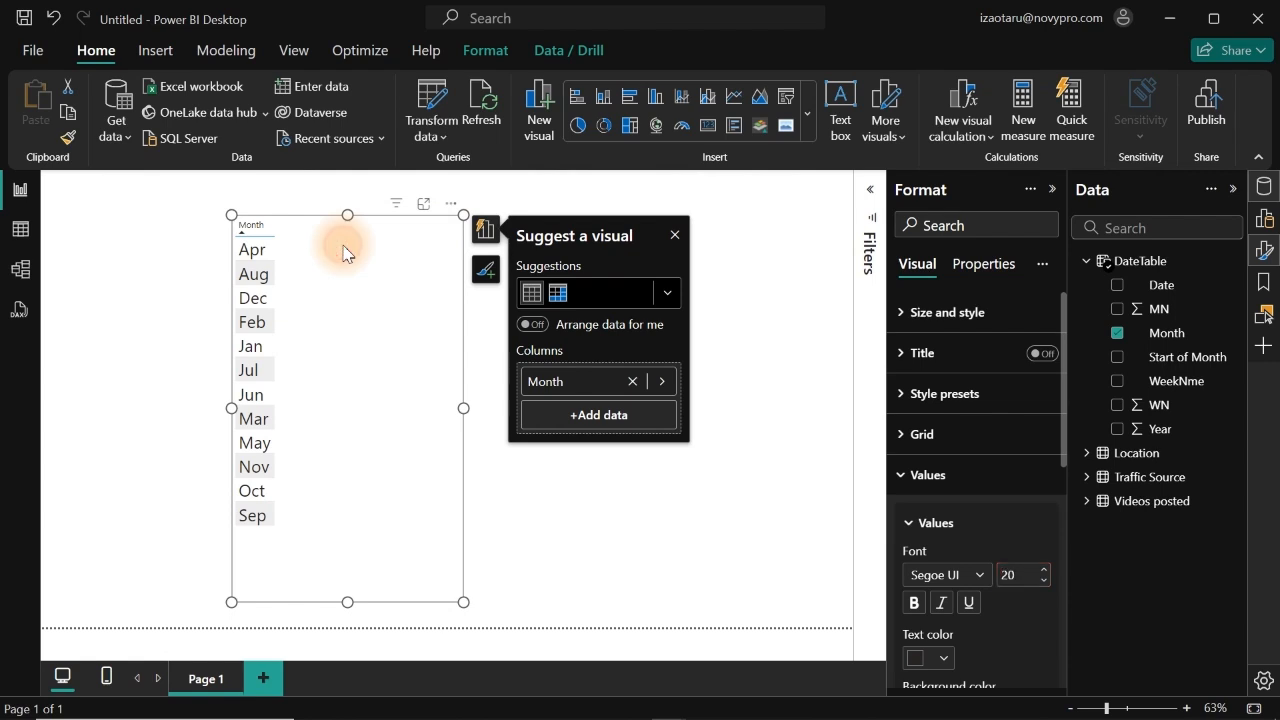
Step: Duplicate the Month table visual, place the copy beside the original, and replace its Month field with WeekNme
key(ctrl+c)
key(ctrl+v)
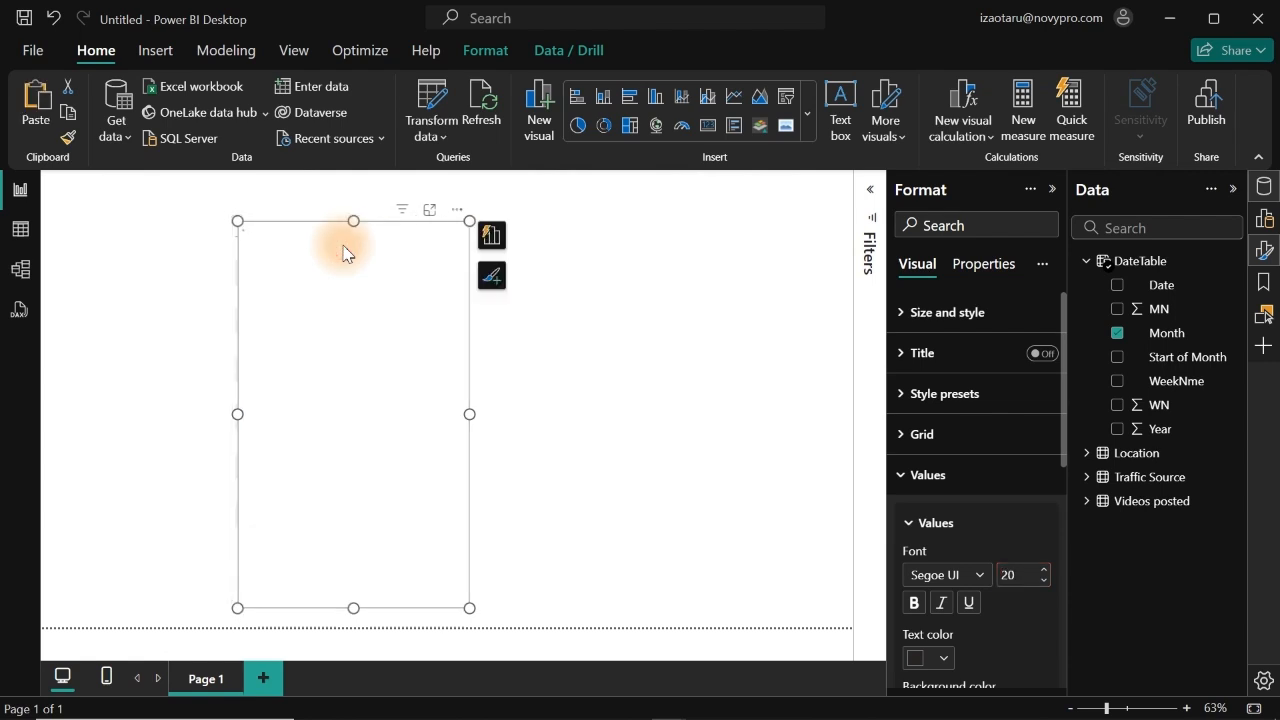
drag(343, 251, 668, 240)
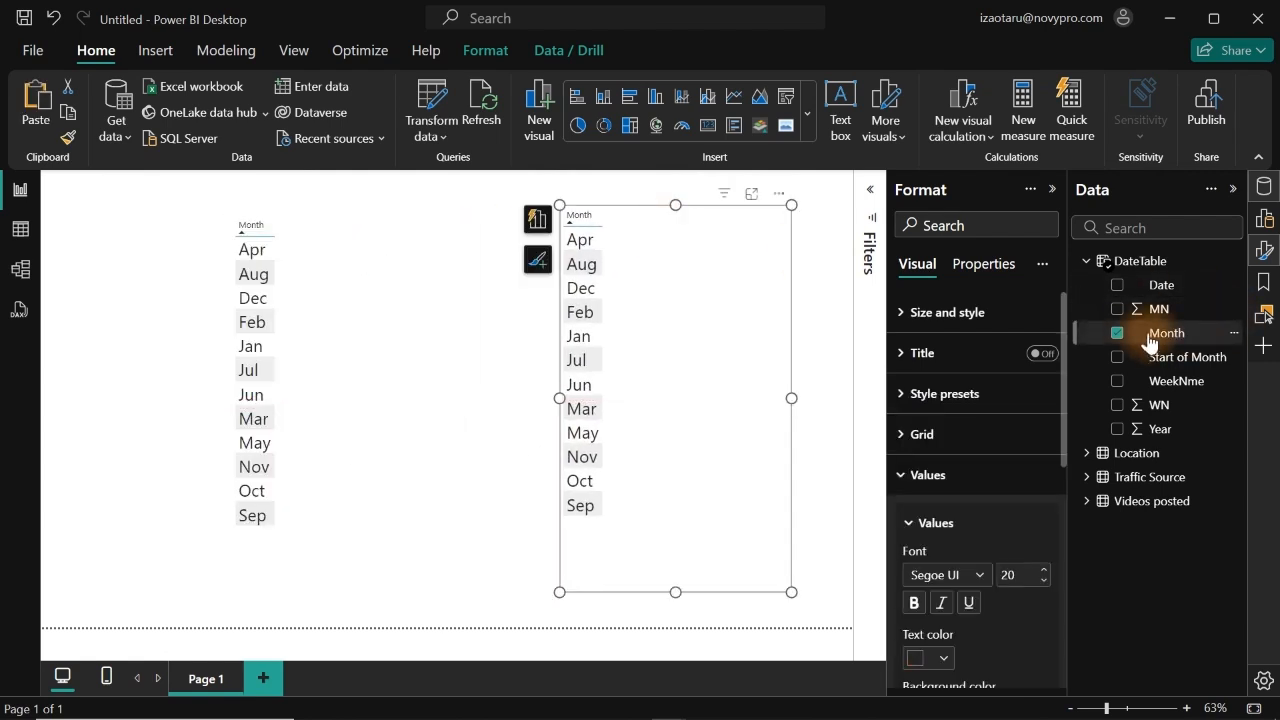
click(1117, 334)
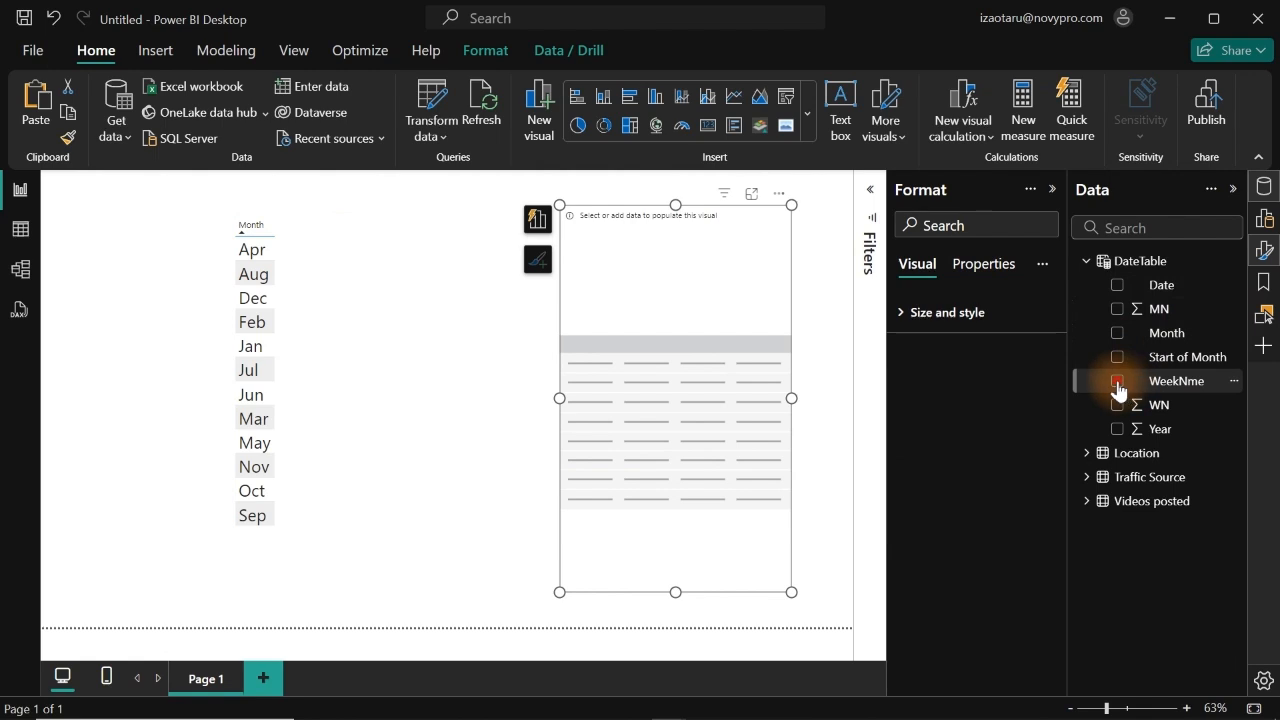
click(1117, 382)
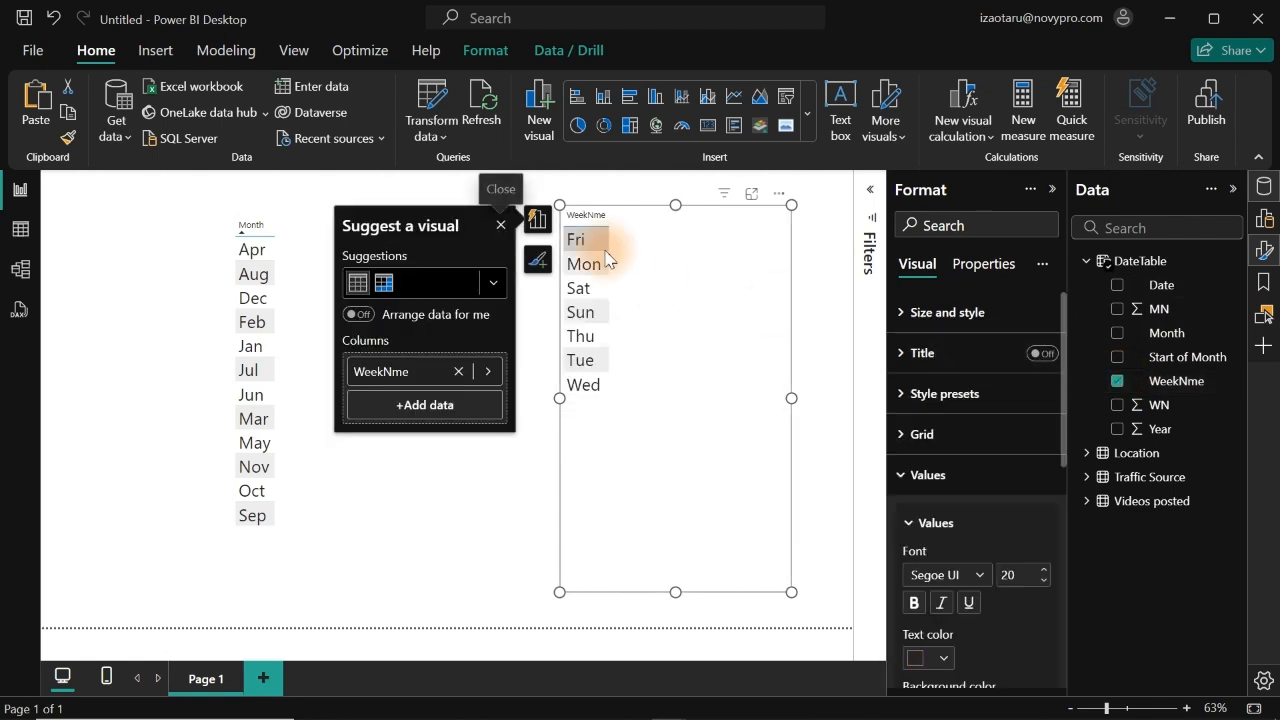
click(563, 188)
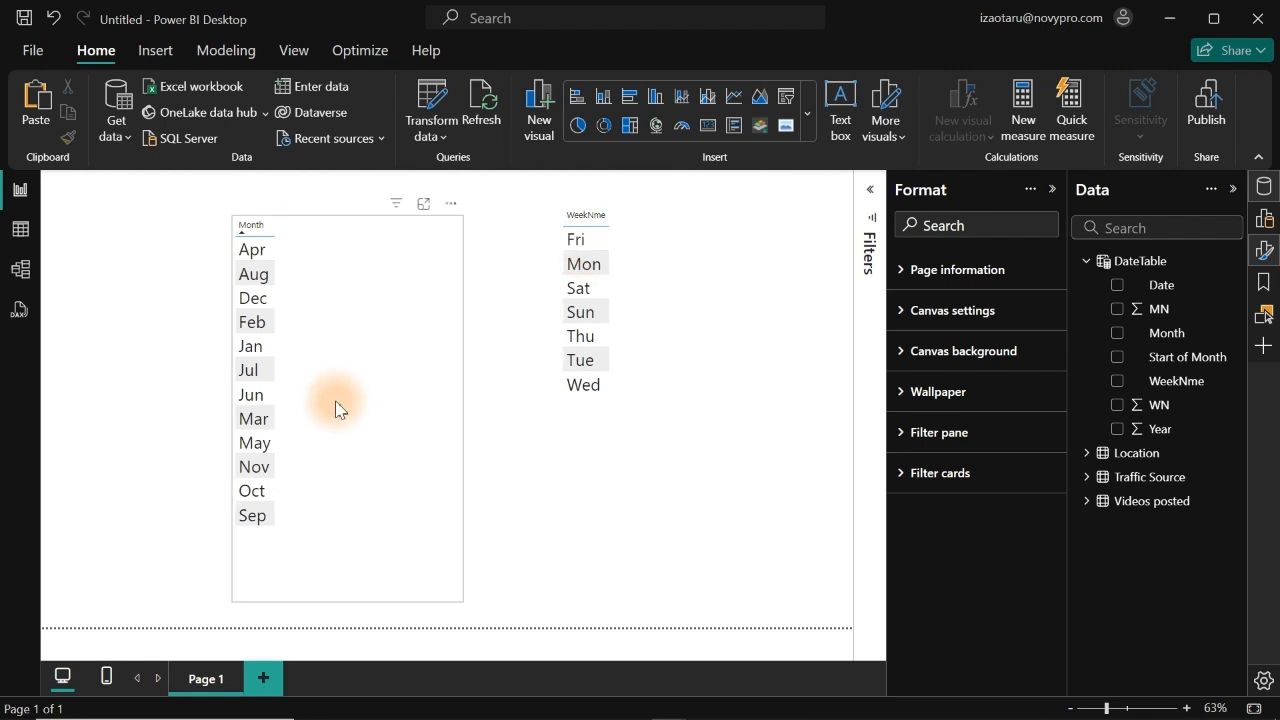
Step: In the table view, sort DateTable's Month column by the MN column
click(18, 229)
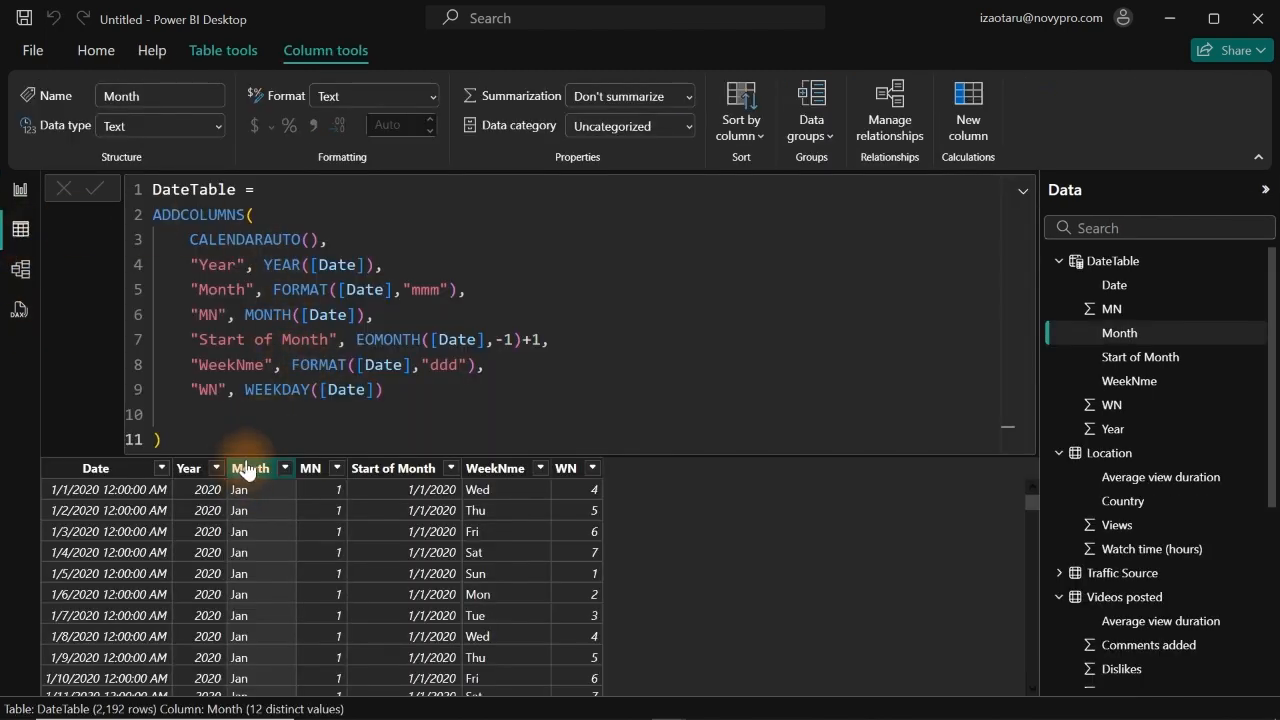
click(755, 130)
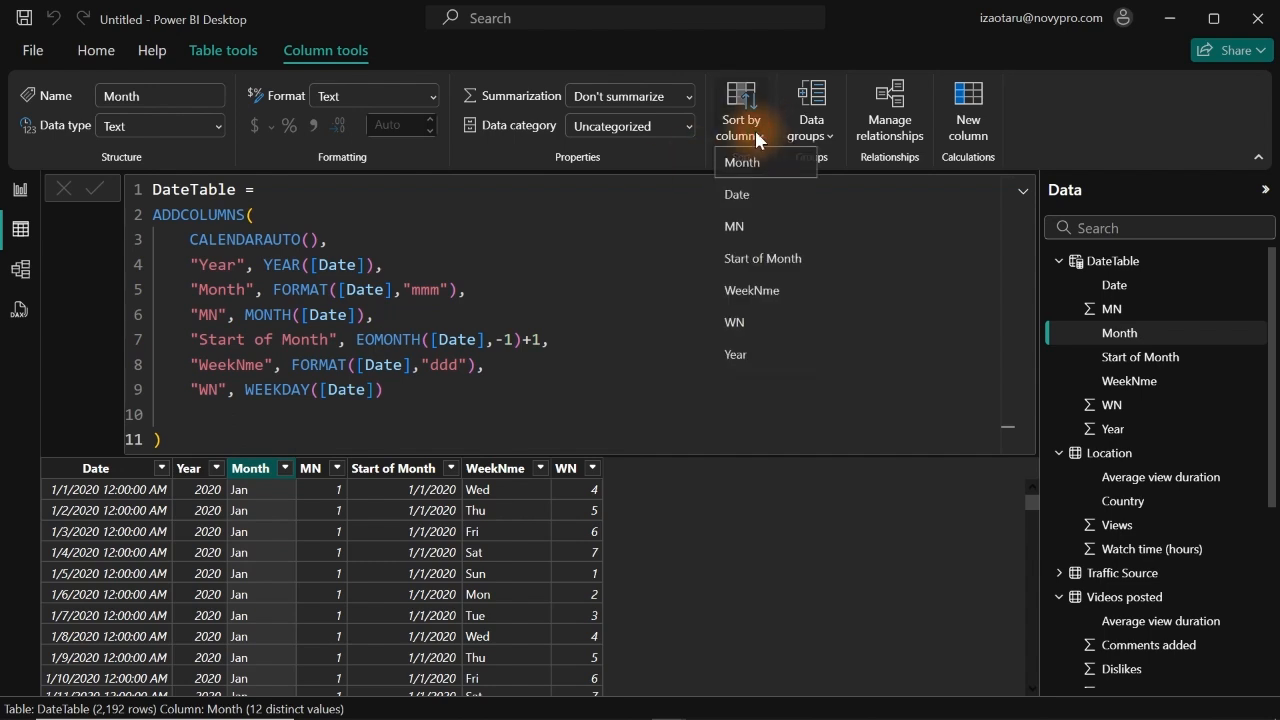
click(746, 233)
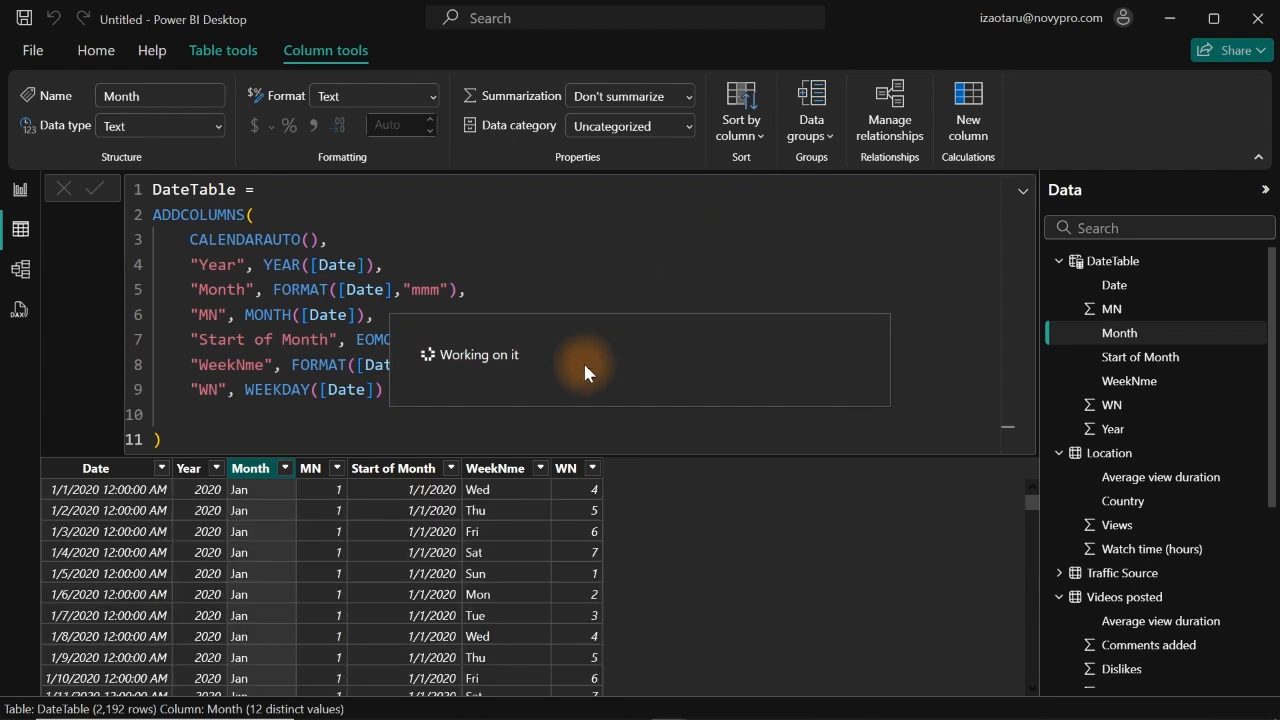
Step: Sort the WeekNme column by the WN column and check the order of both tables in the report view
click(489, 478)
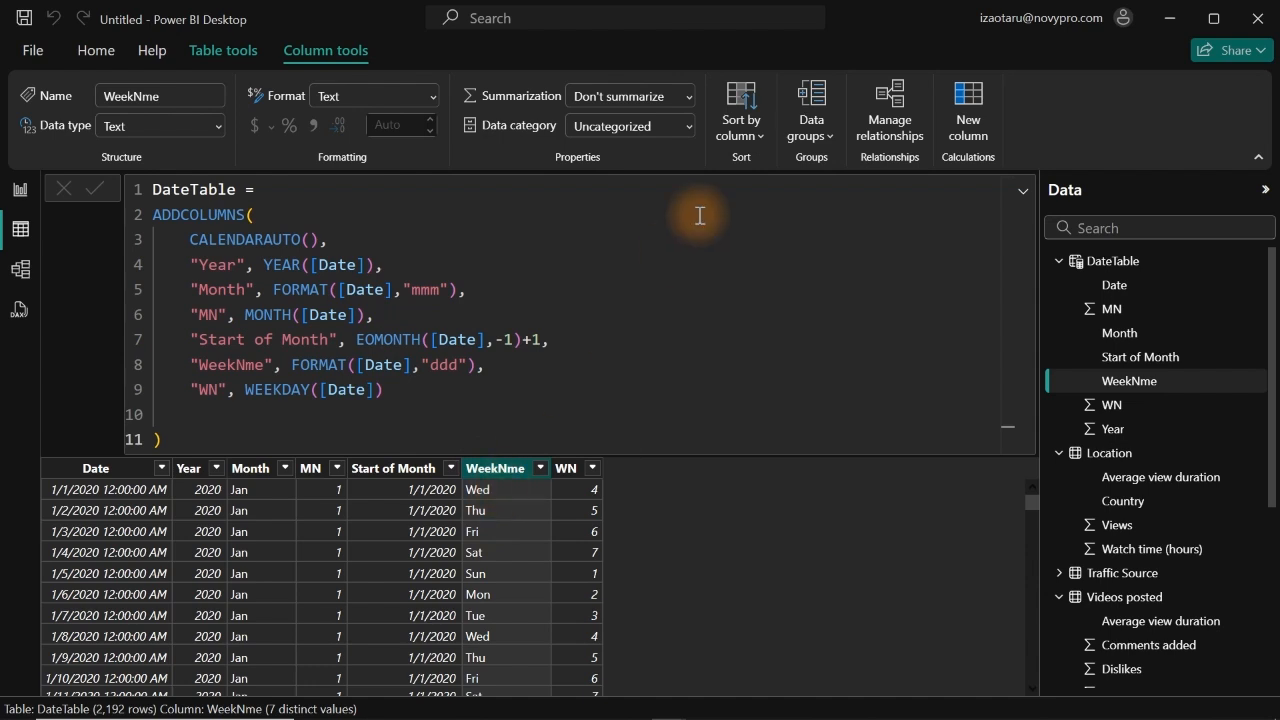
click(756, 137)
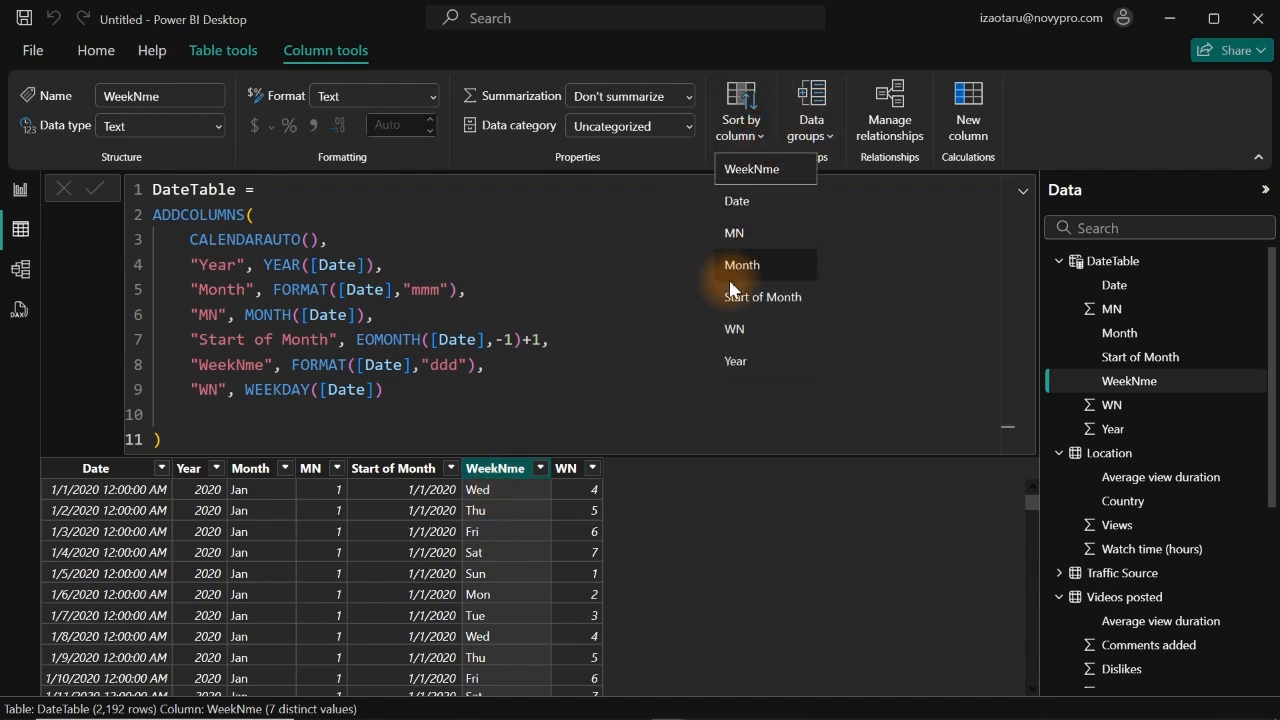
click(730, 330)
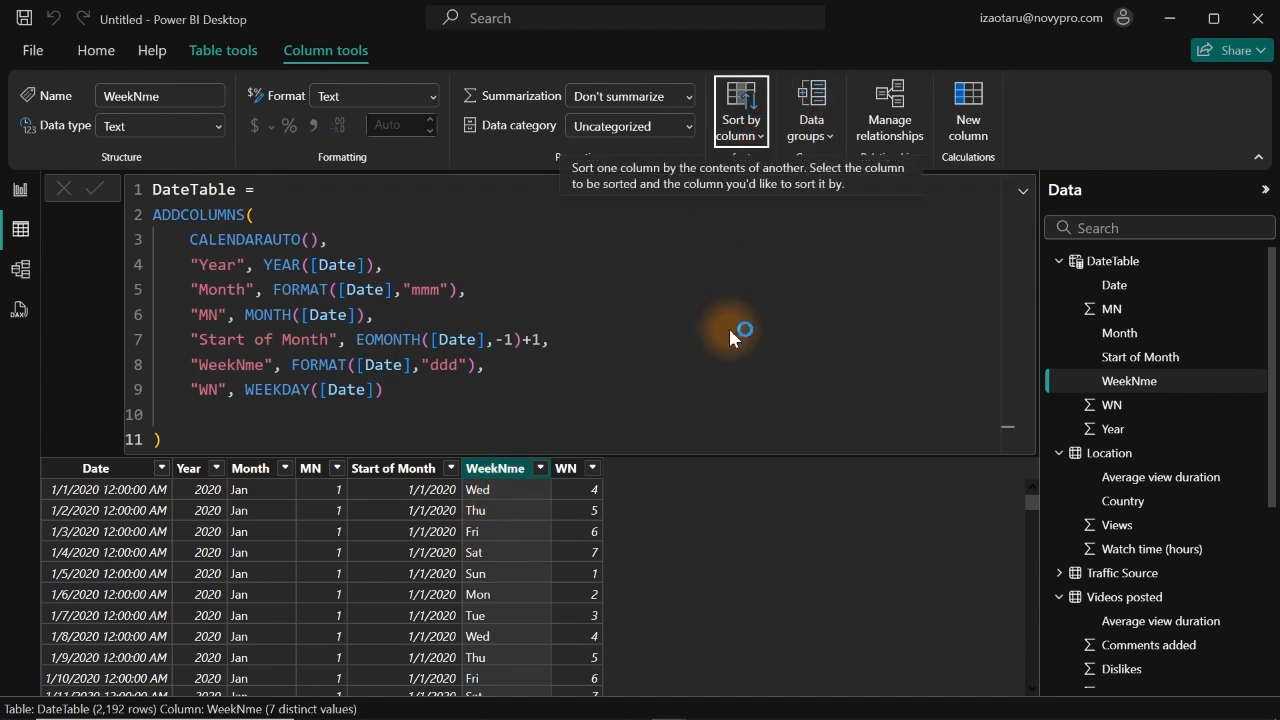
click(20, 195)
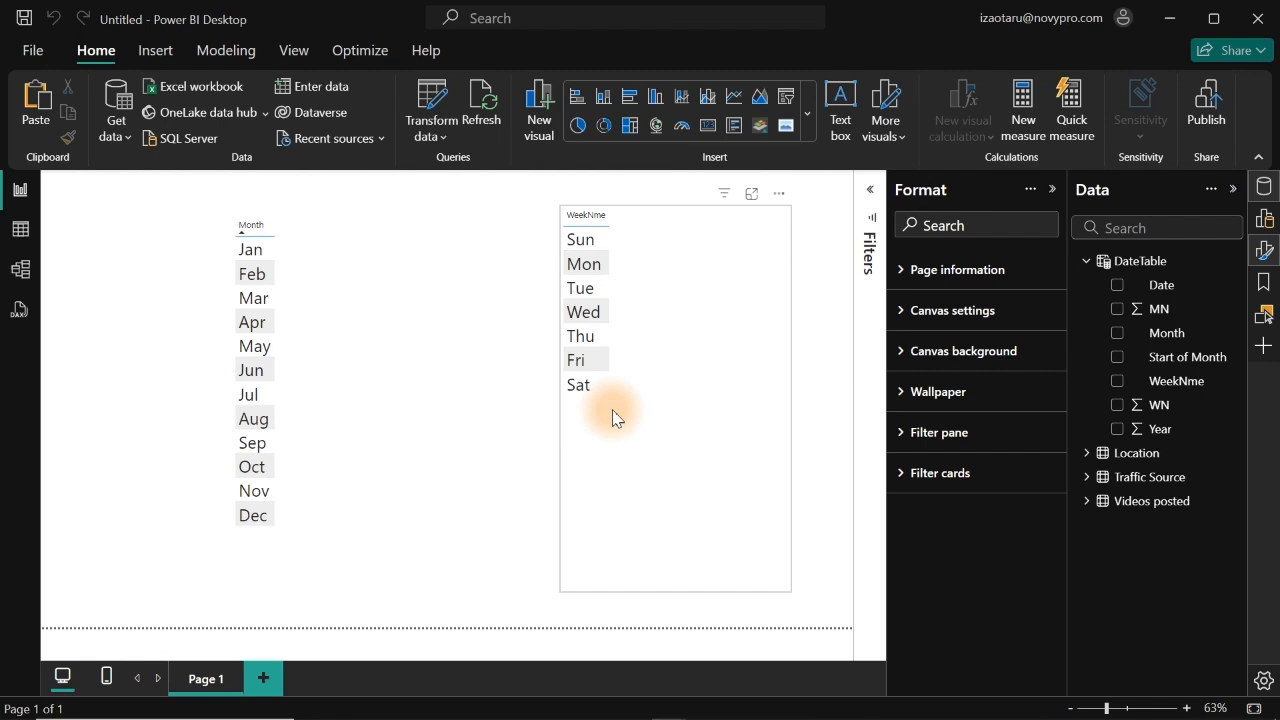
Step: Change the WN column definition in the DateTable formula to WEEKDAY([Date],2), commit it, and check the weekday order in the report view
click(22, 230)
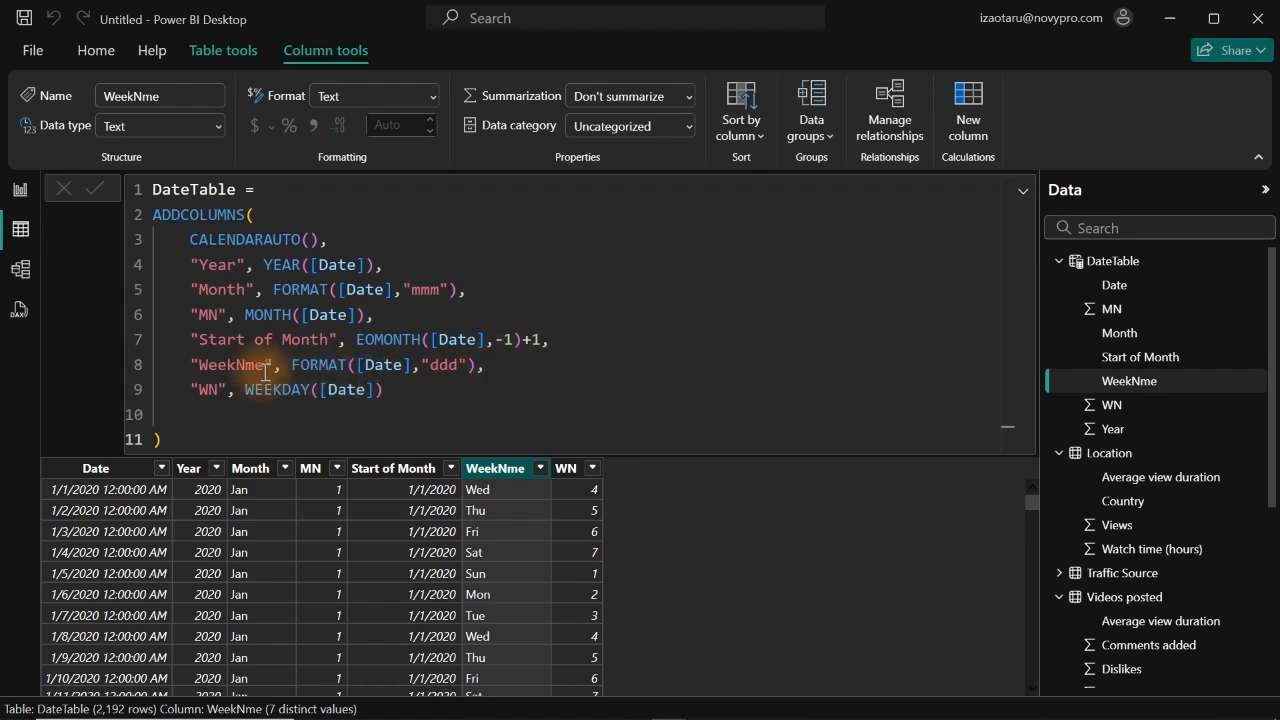
click(382, 392)
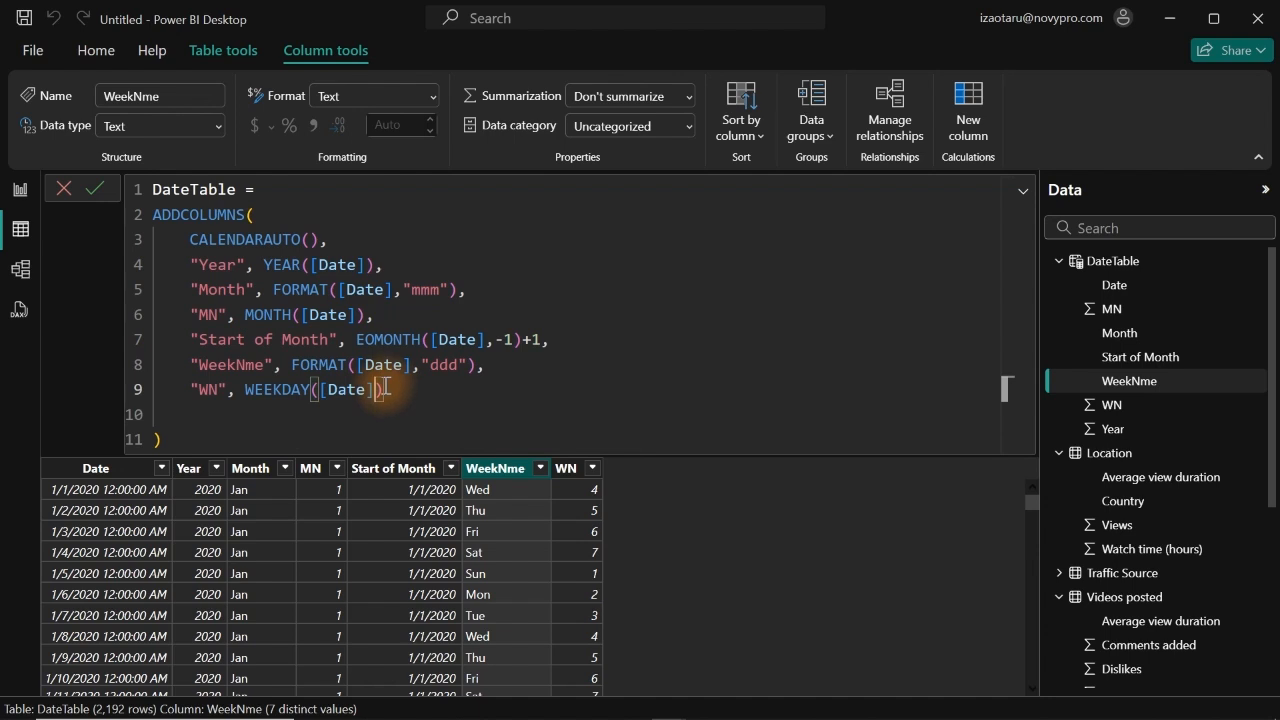
text(,)
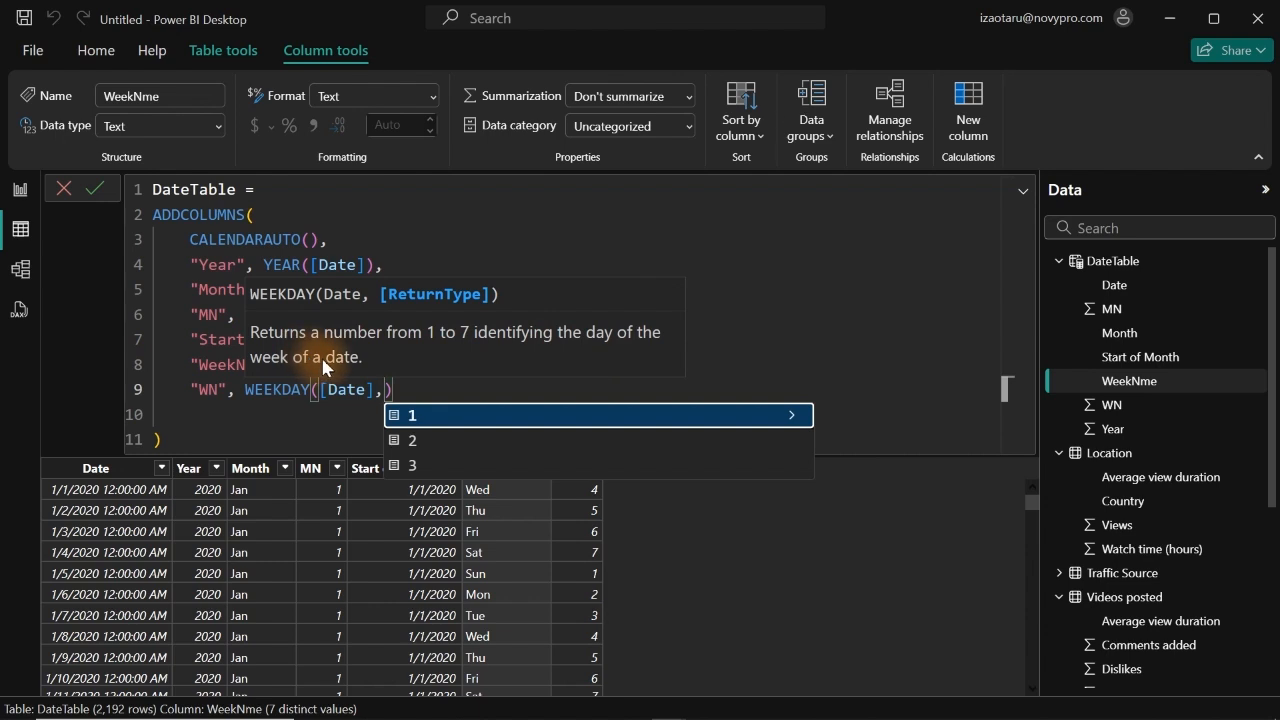
click(430, 443)
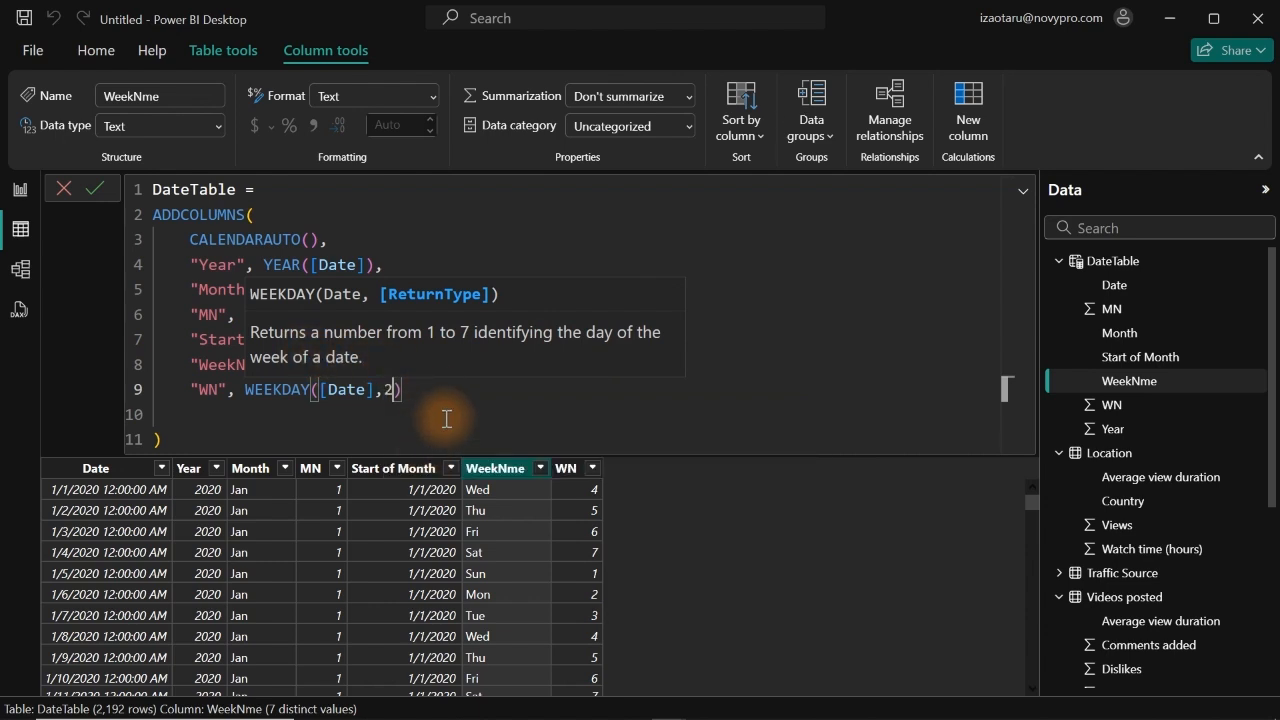
key(Return)
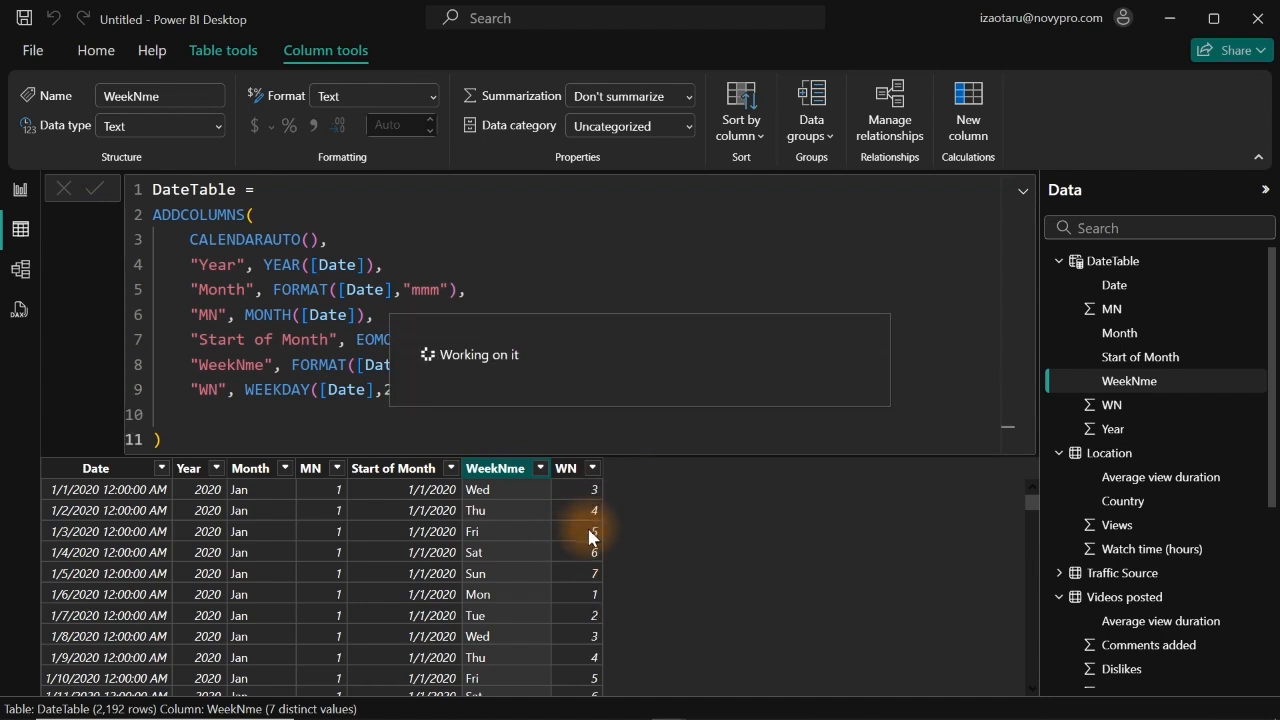
click(19, 189)
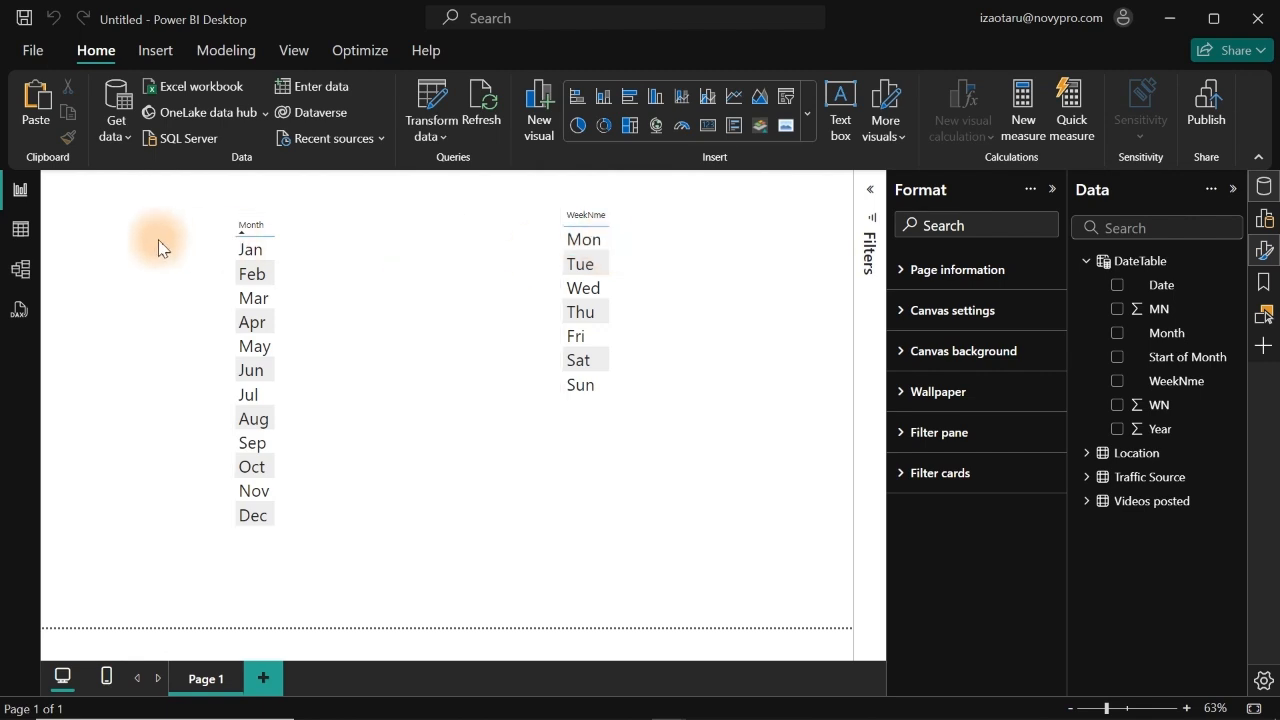
Step: In the model view with the formula collapsed, move DateTable between Traffic Source and Videos posted, and select the Video publish time field
click(19, 270)
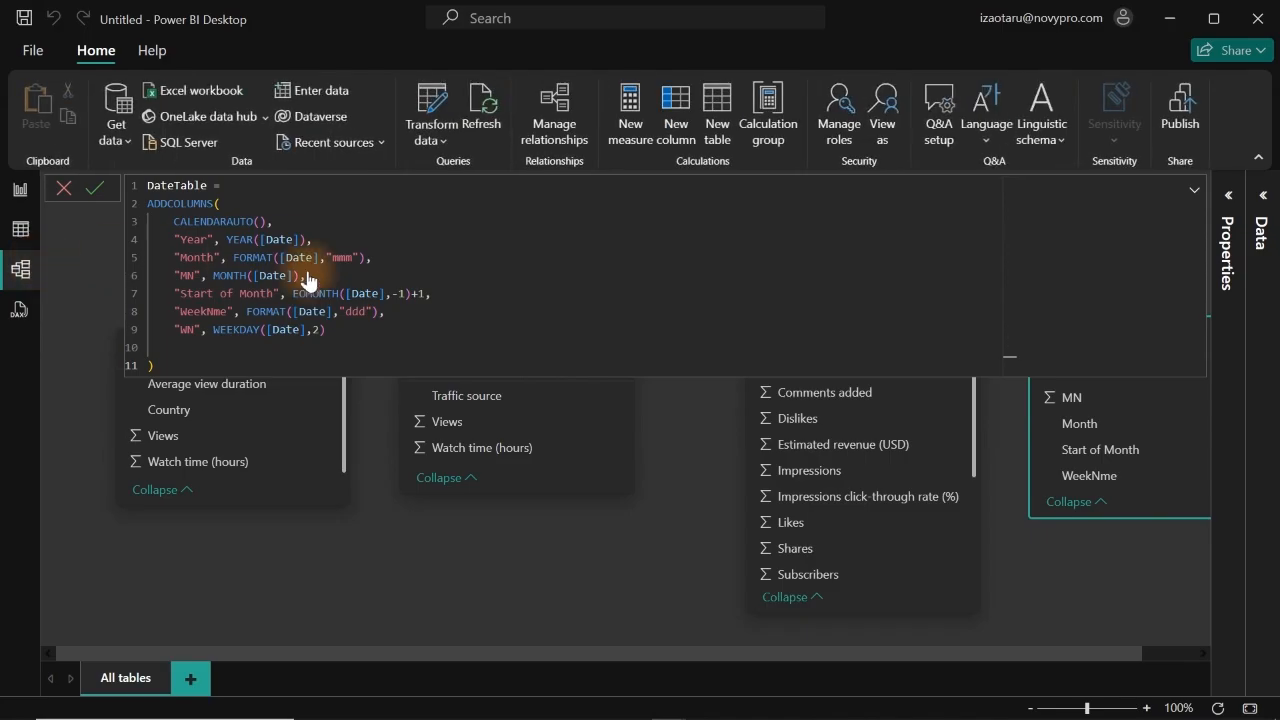
click(1193, 193)
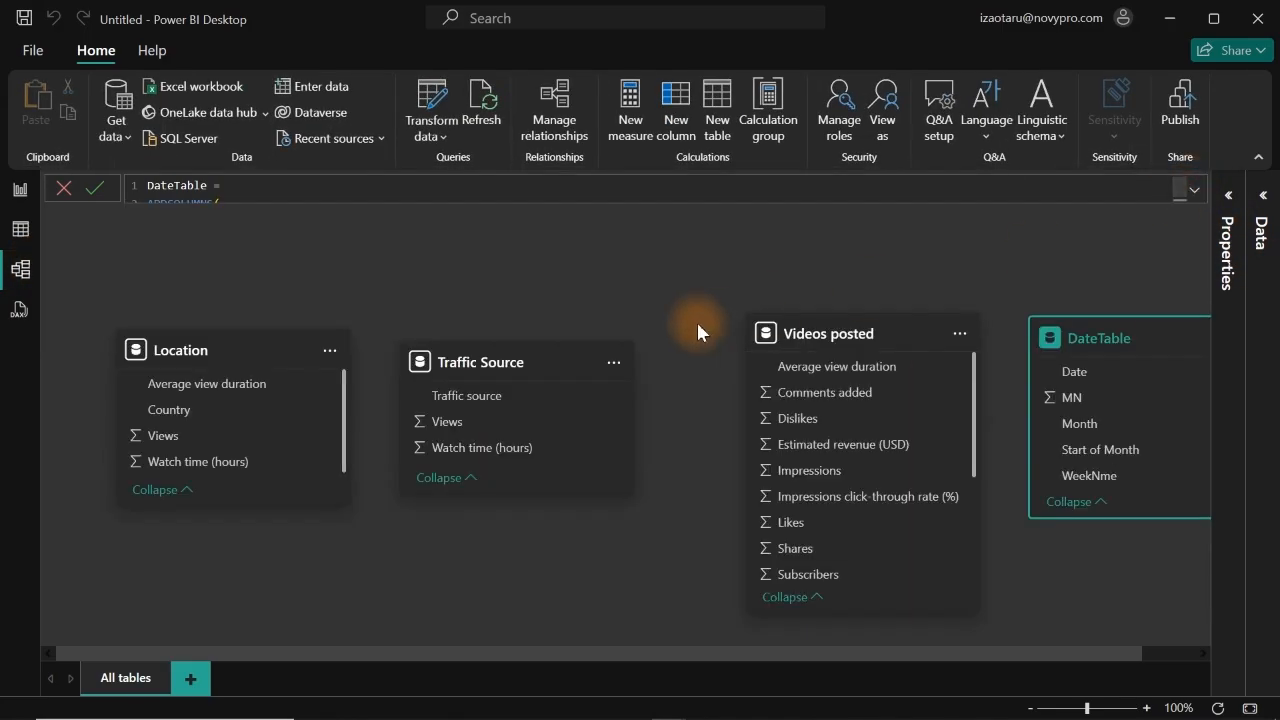
drag(1111, 336, 668, 258)
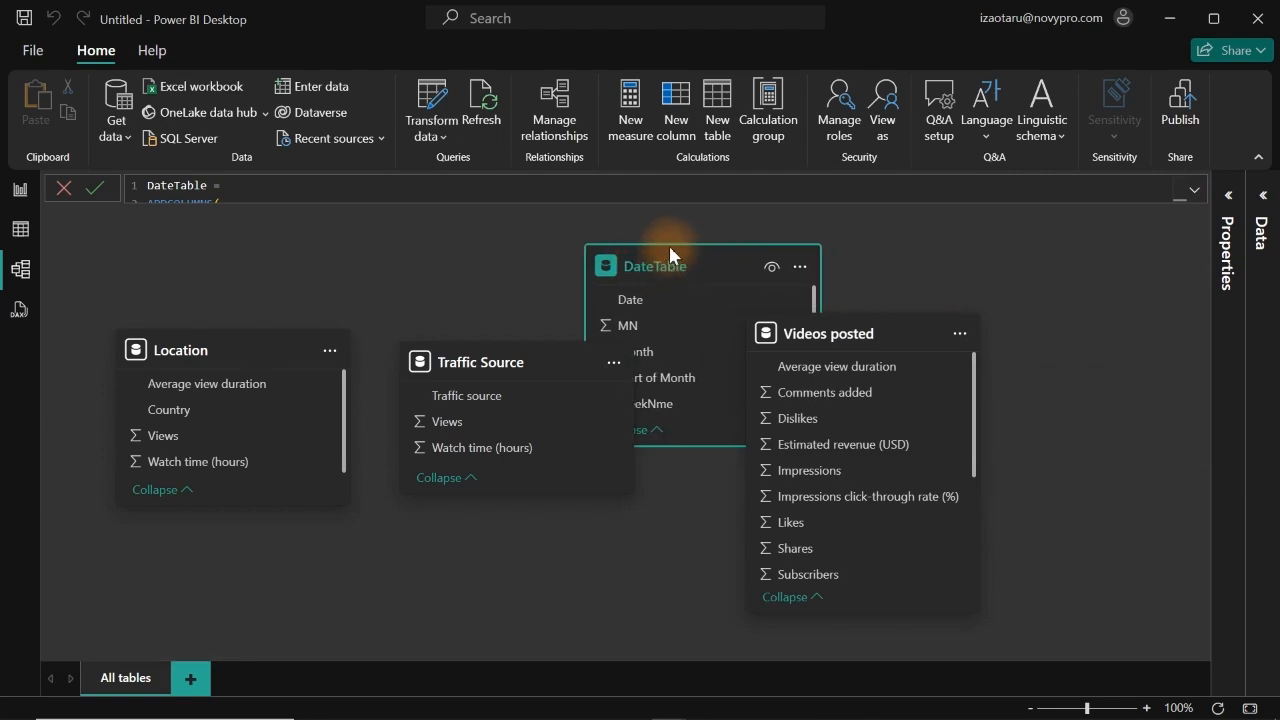
drag(889, 329, 999, 381)
drag(689, 256, 730, 250)
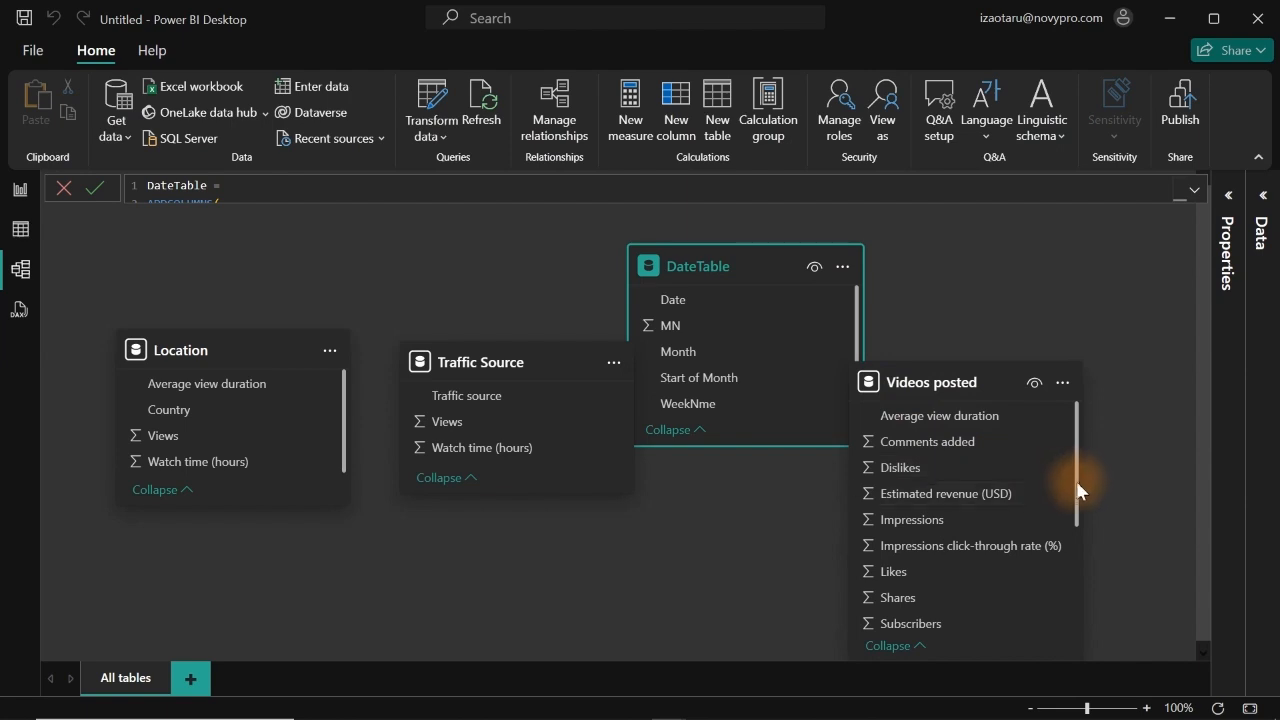
drag(1079, 466, 1076, 551)
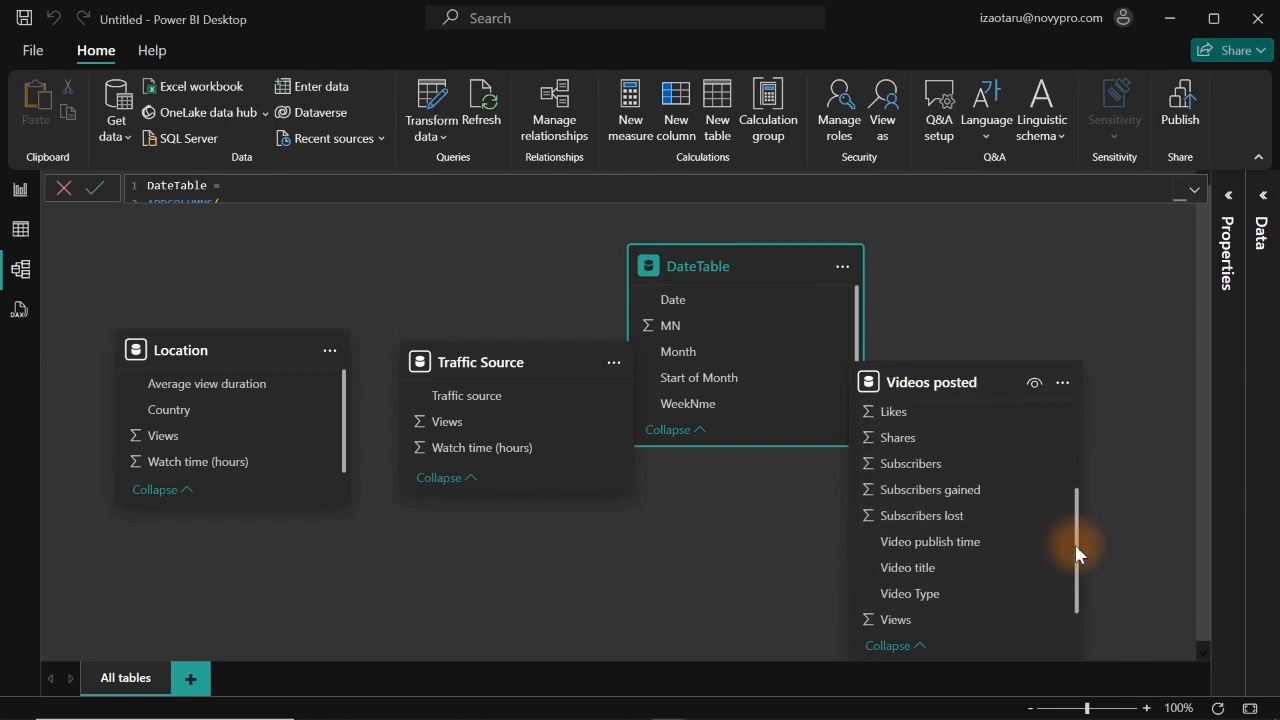
click(945, 535)
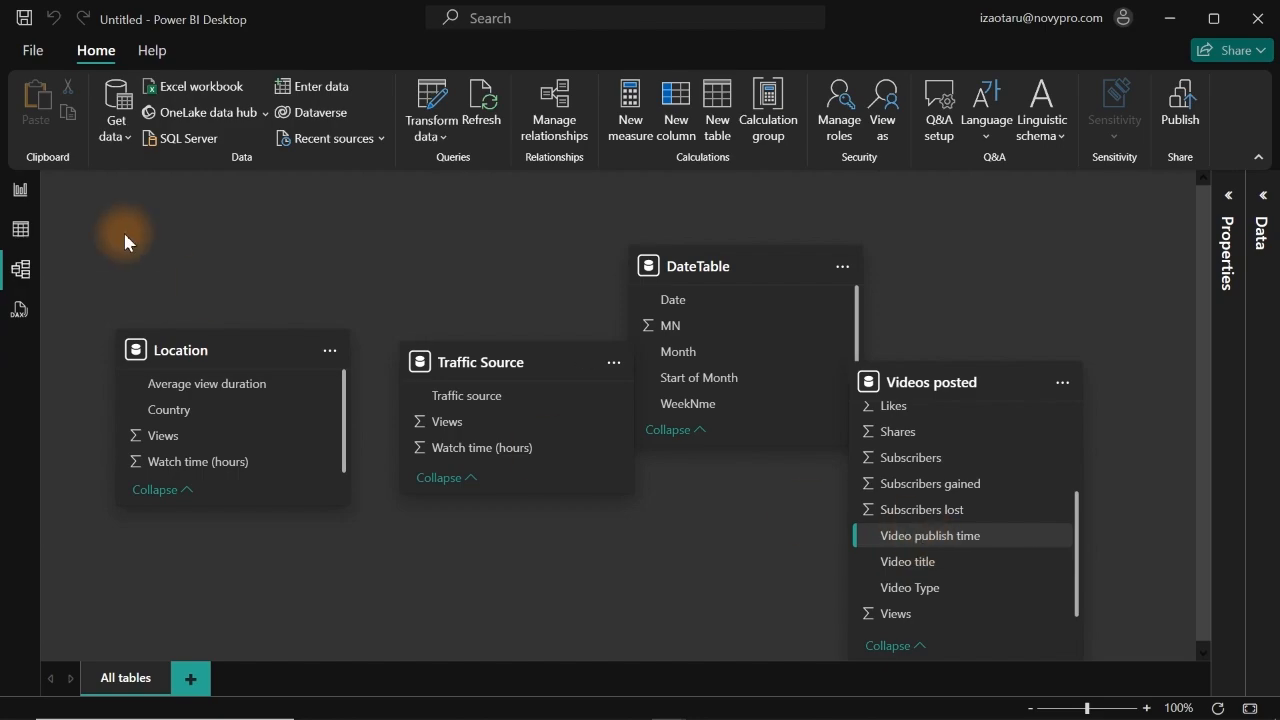
Step: In the table view, rename the Video publish time column of the Videos posted table to "Published Date"
click(12, 238)
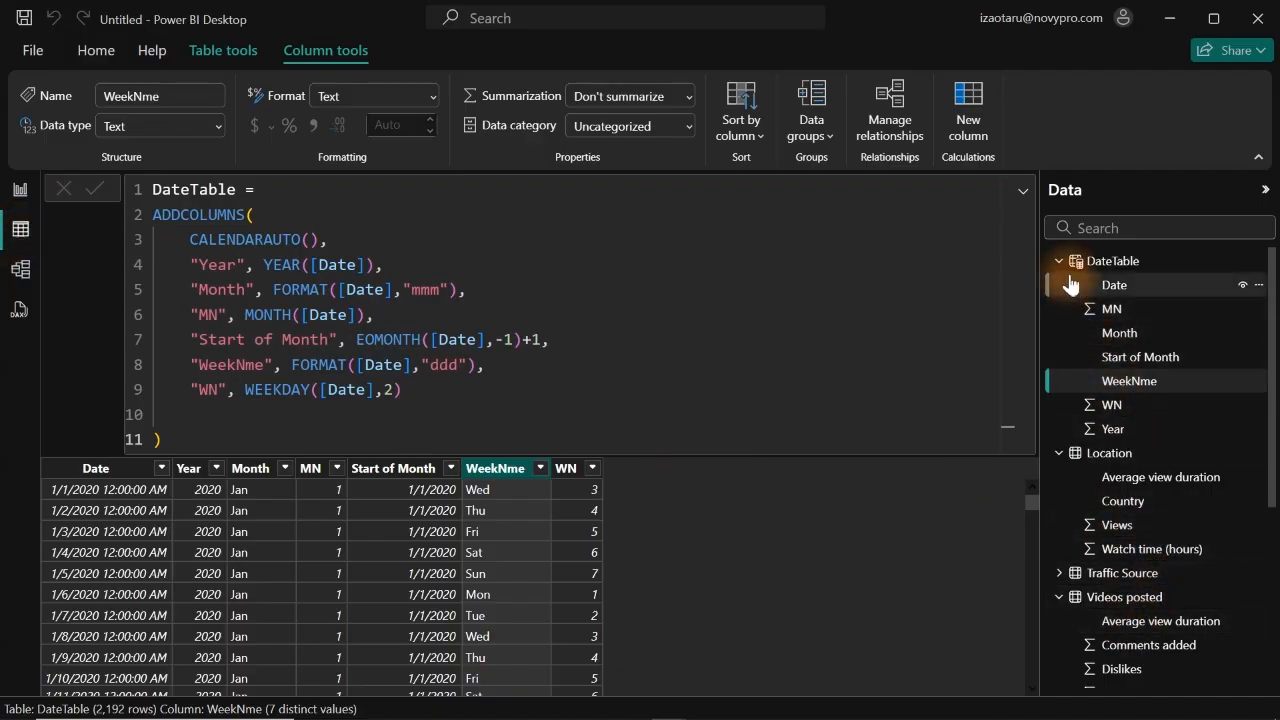
click(1062, 262)
click(1059, 285)
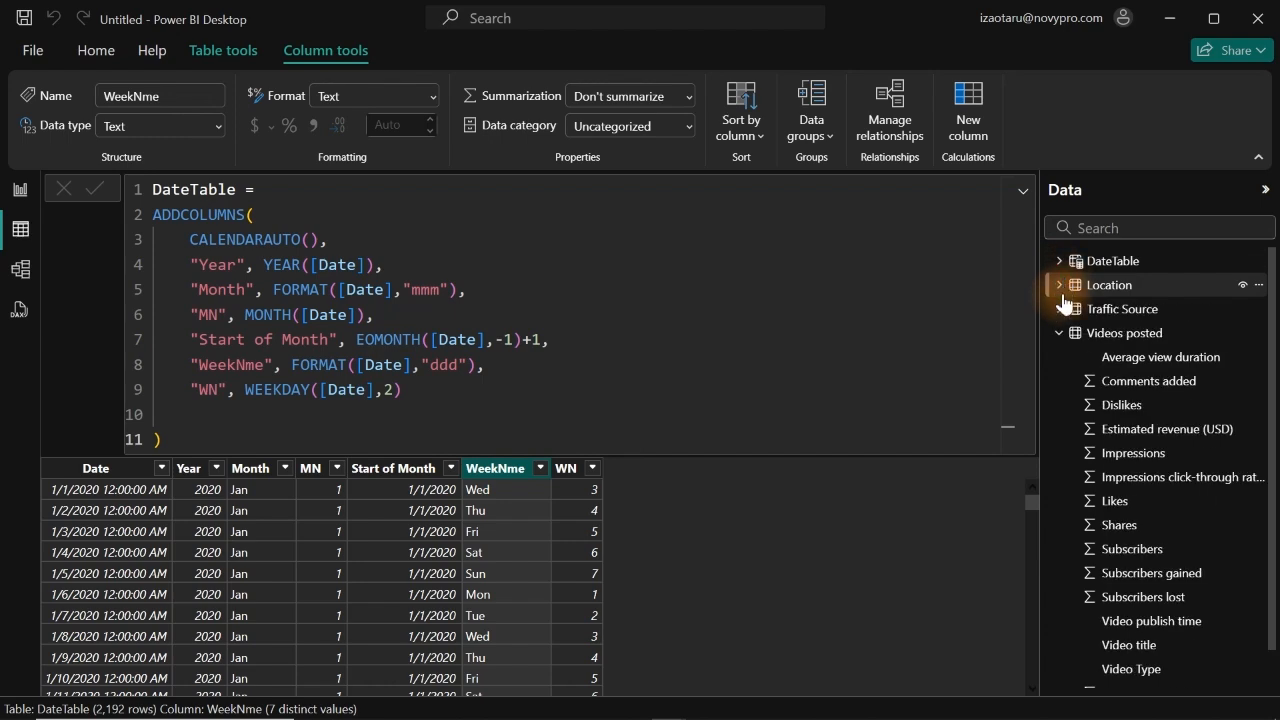
click(1152, 383)
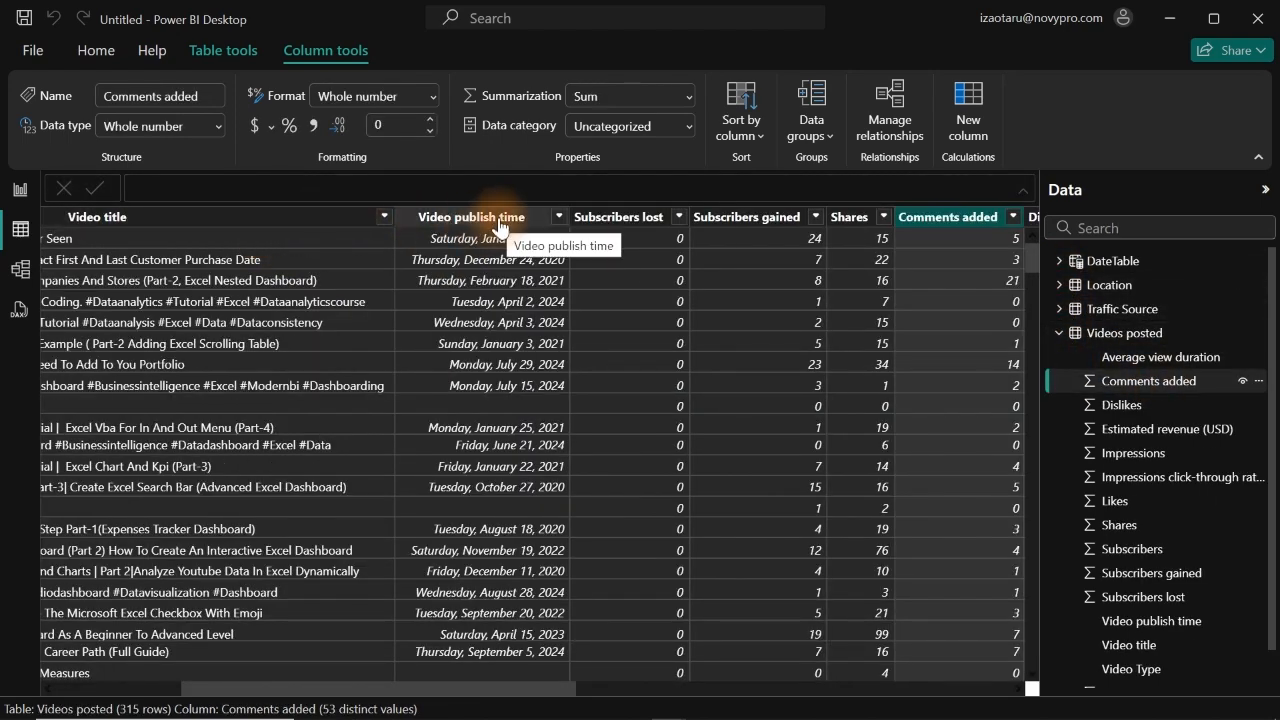
click(500, 224)
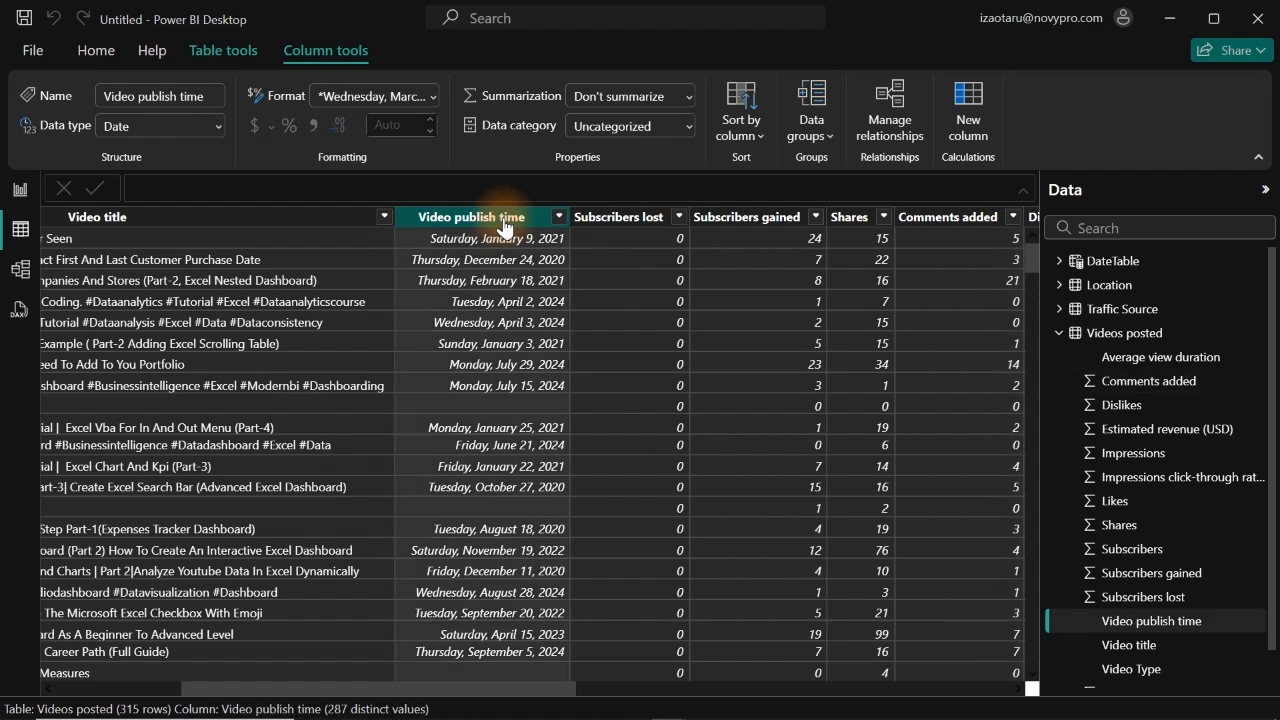
double_click(505, 219)
text(P)
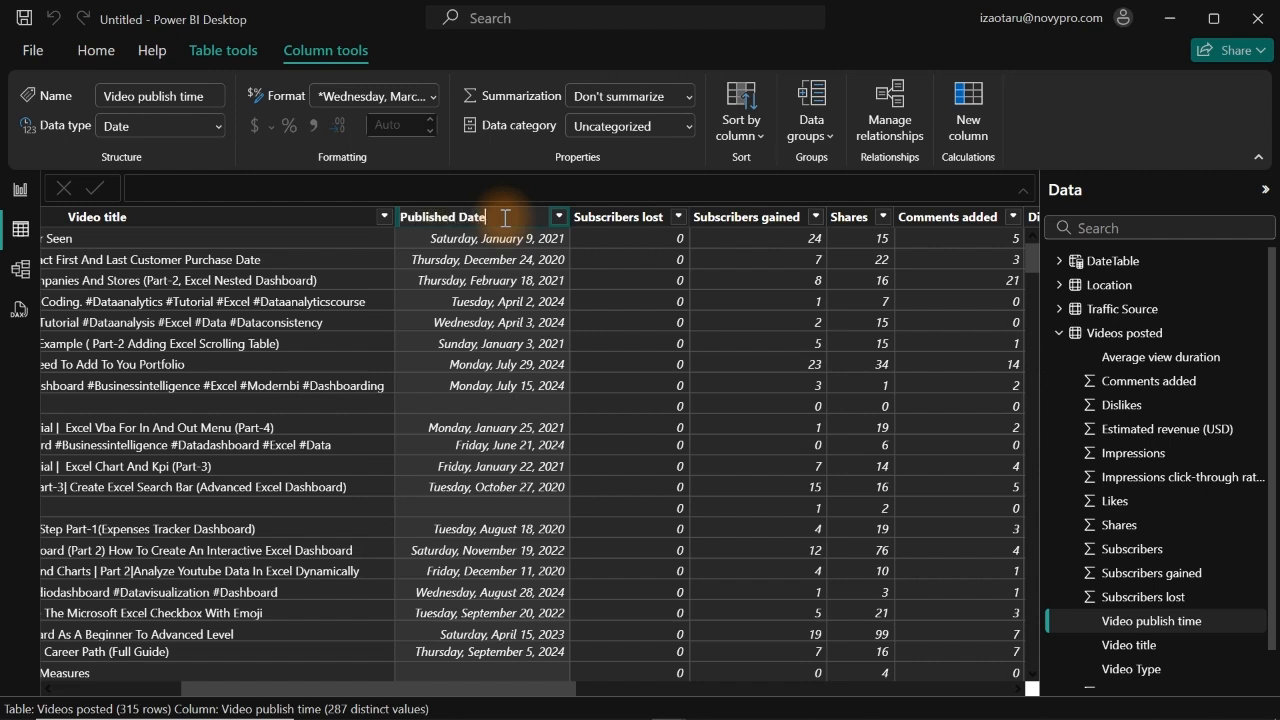
key(Return)
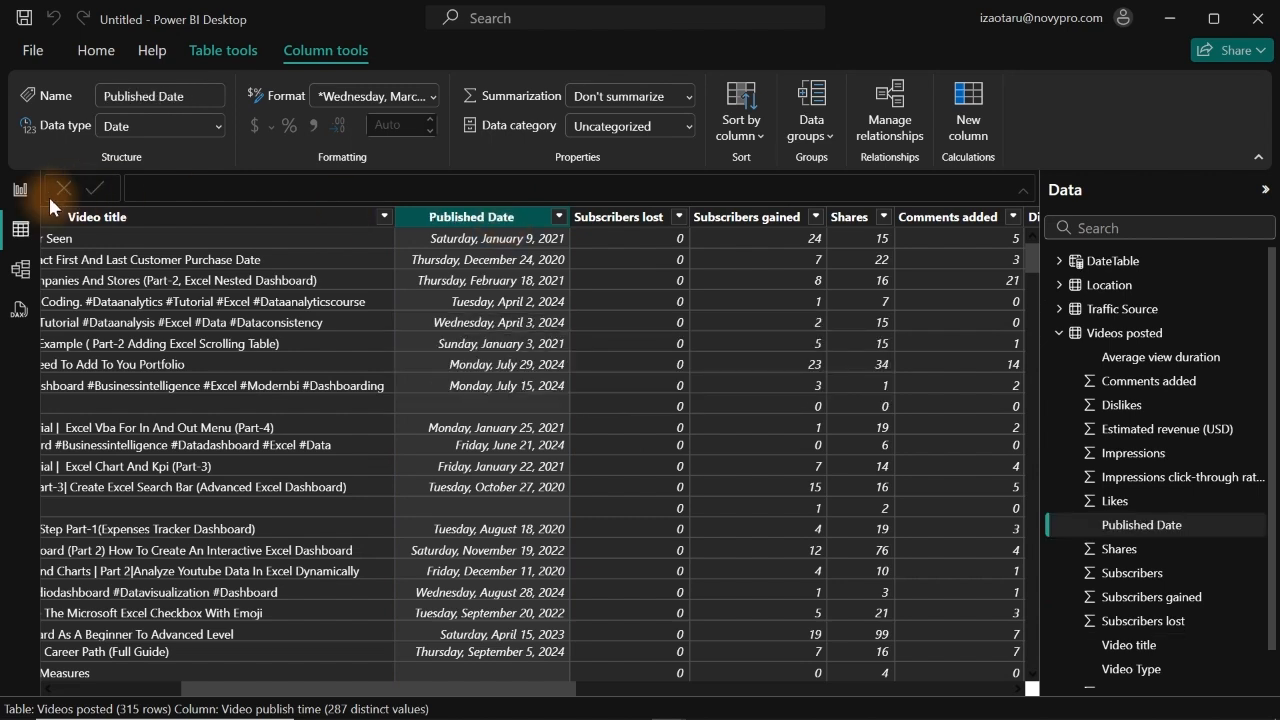
Step: Create an active many-to-one relationship from Videos posted's Published Date to DateTable's Date with Single cross-filter direction
click(19, 270)
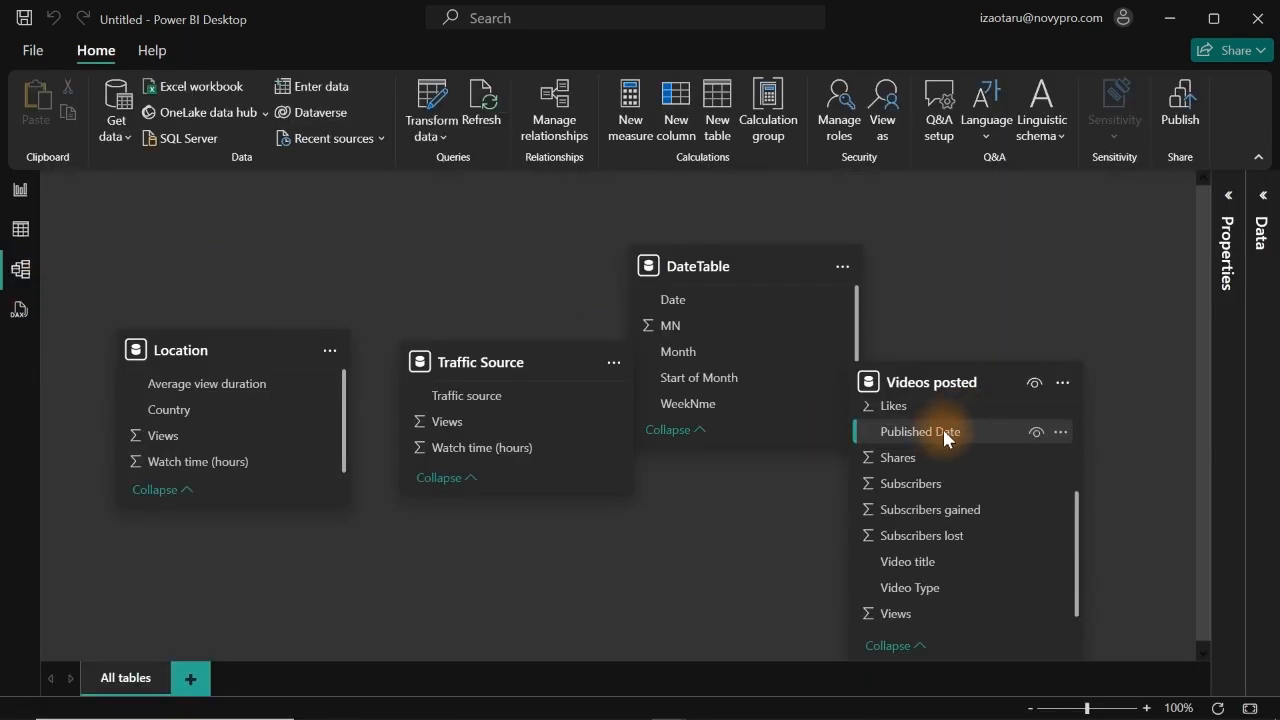
drag(978, 430, 736, 296)
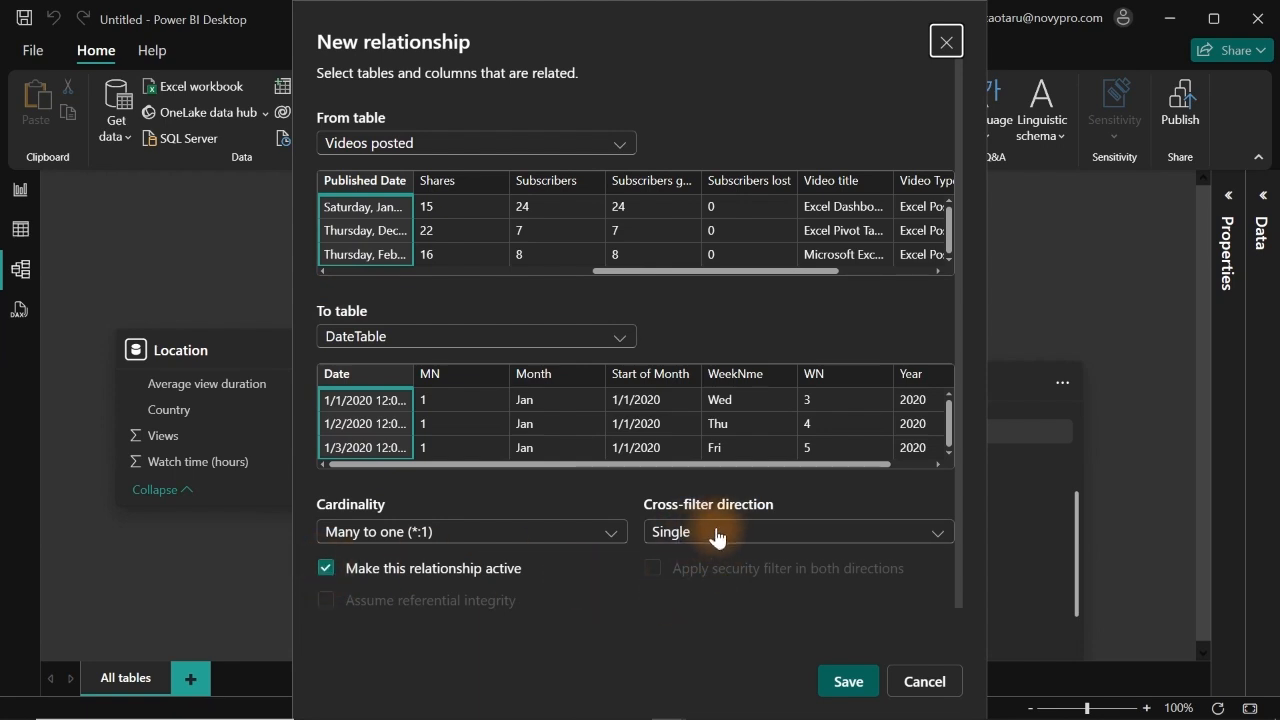
click(844, 684)
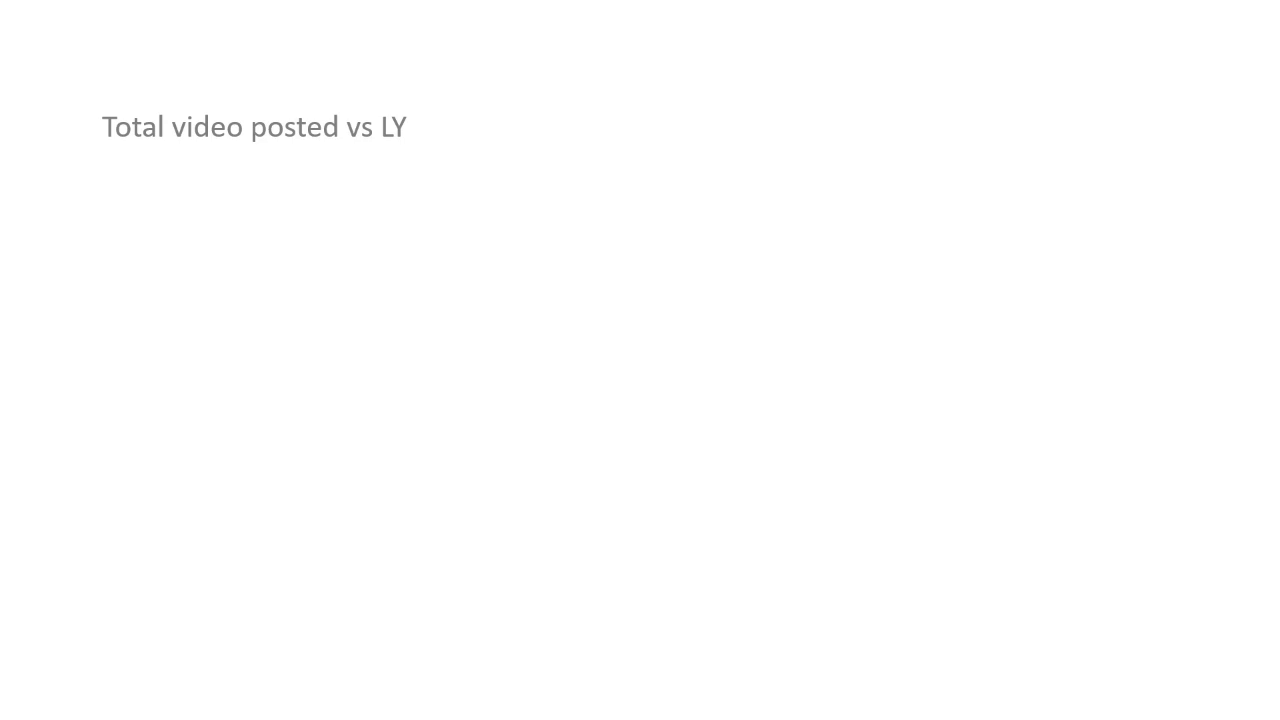
key(Right)
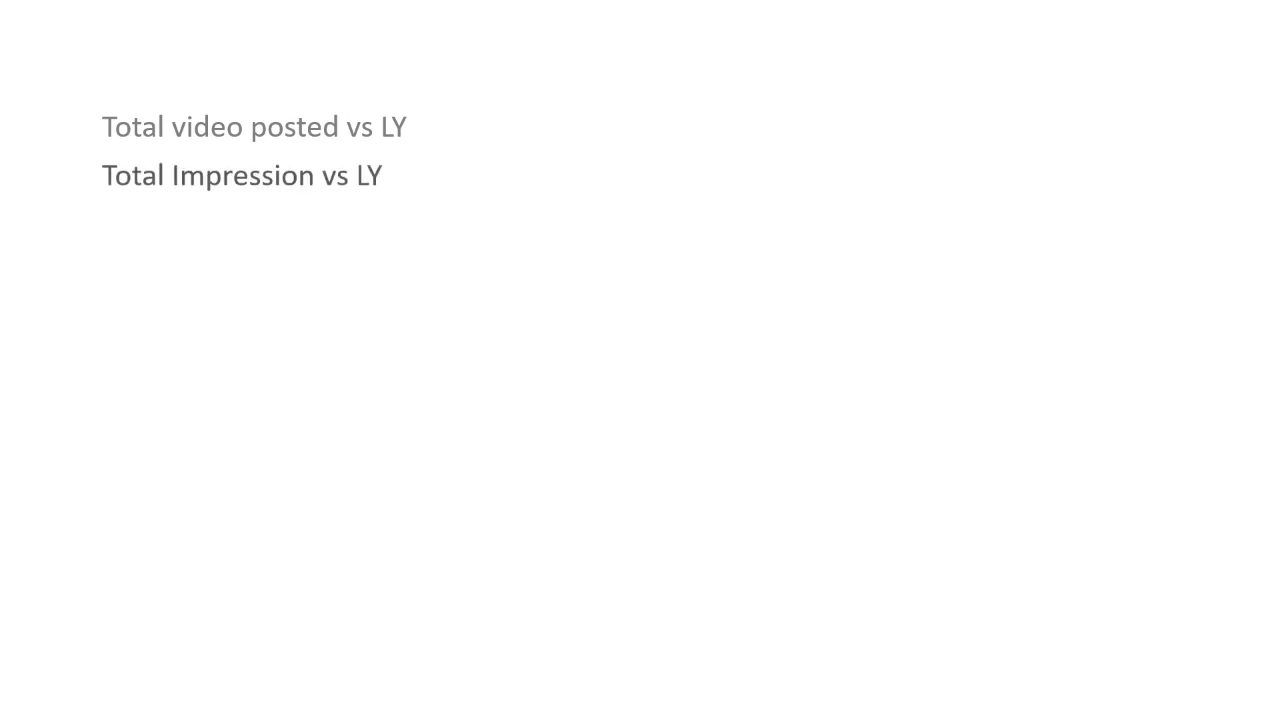